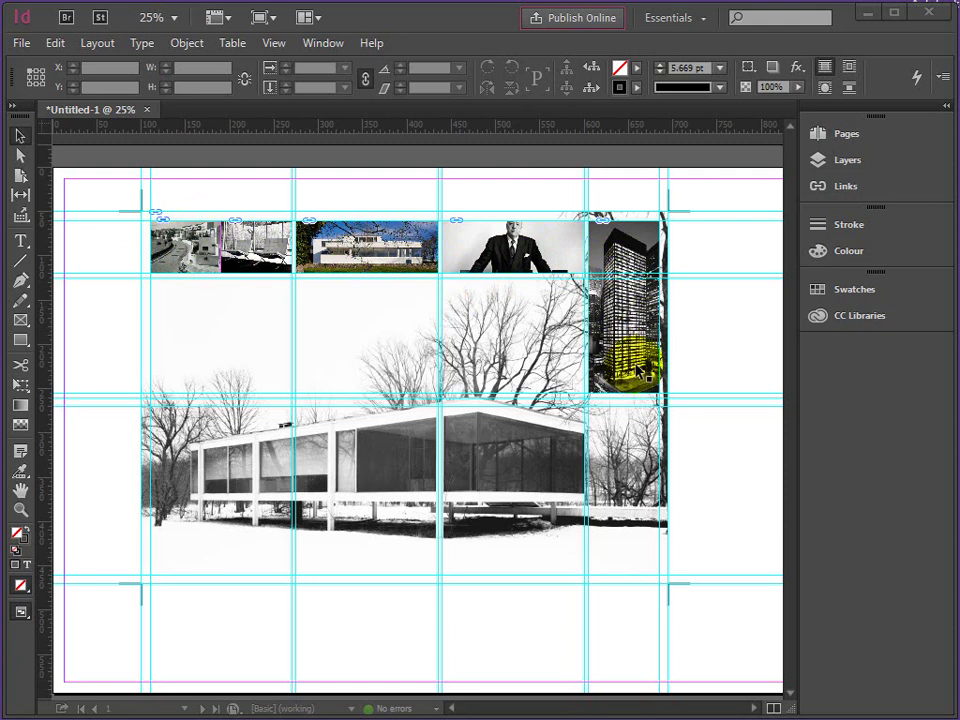
left_click(21, 510)
left_click(363, 345)
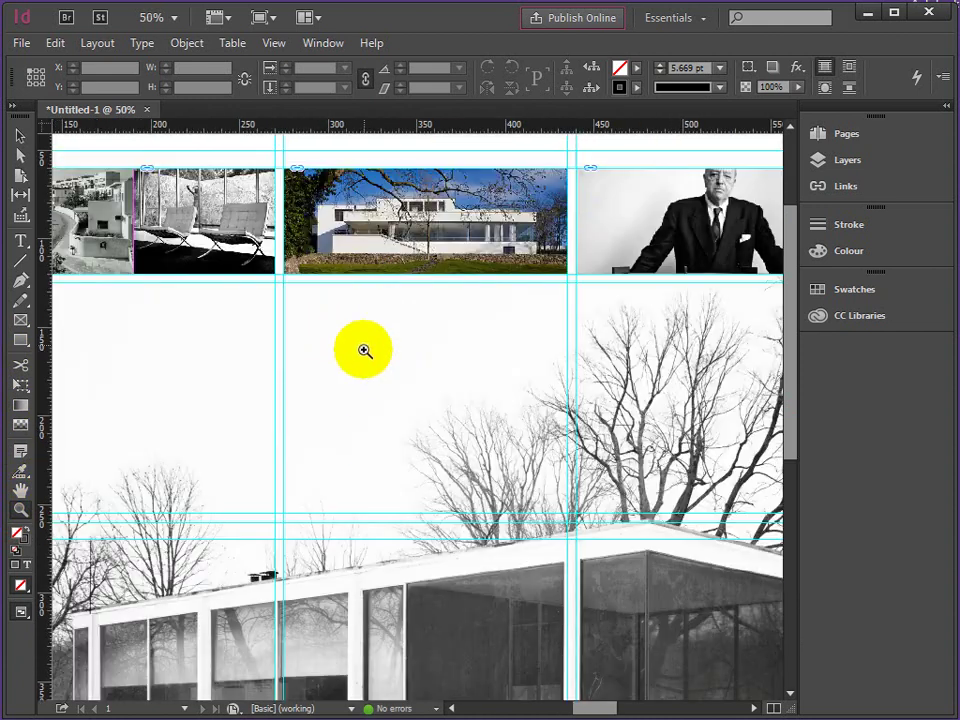
left_click(411, 421, "alt")
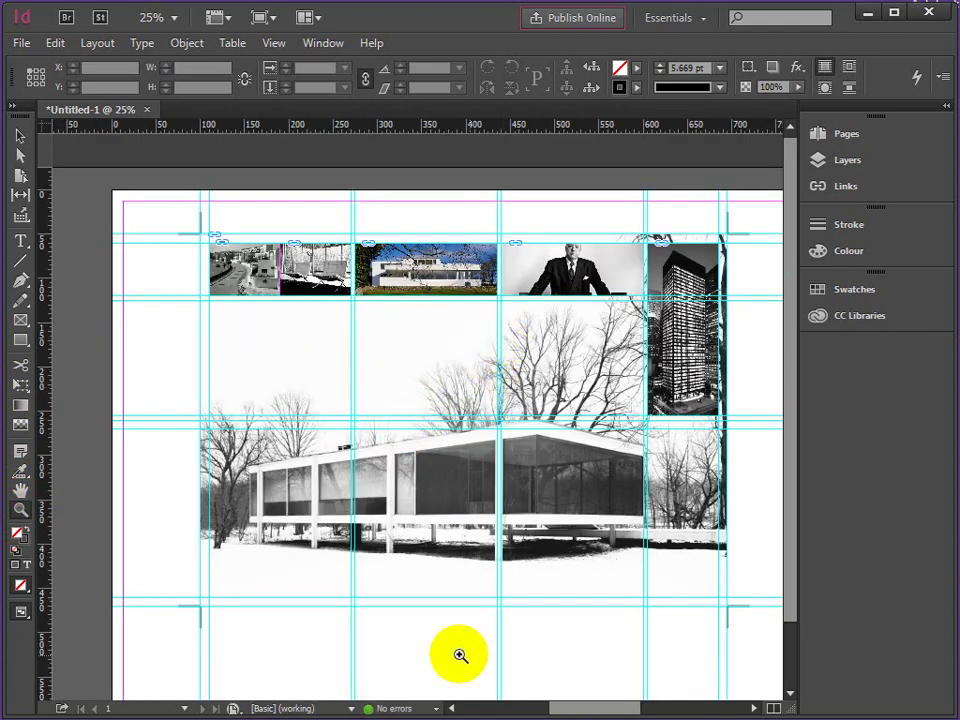
mouse_move(579, 707)
left_mouse_down()
mouse_move(604, 707)
mouse_move(592, 710)
left_mouse_up()
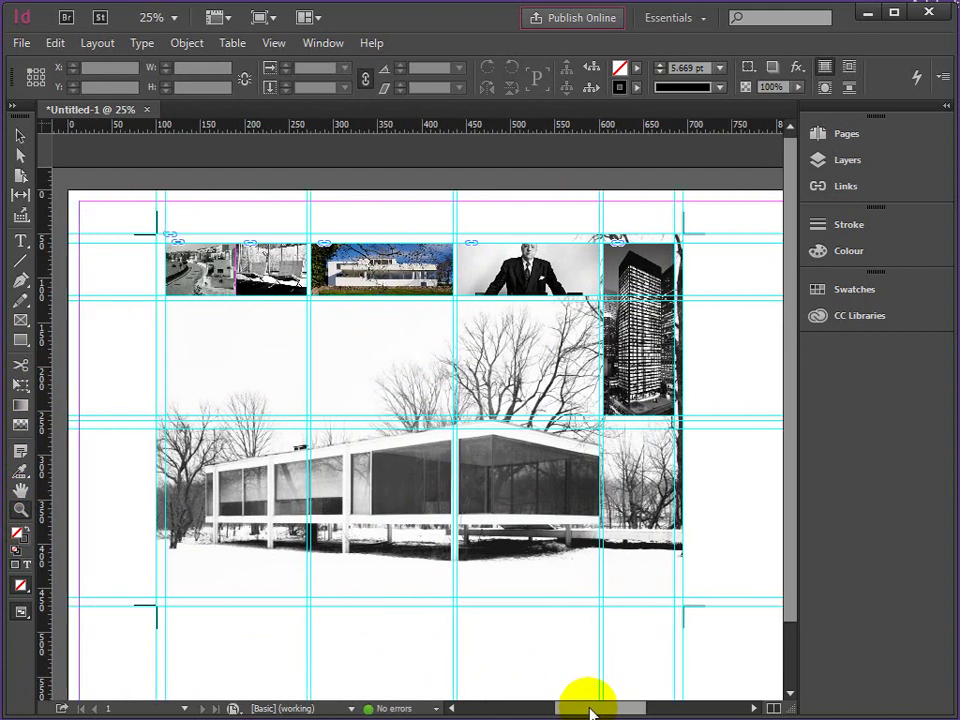
Create a new layer above THUMBNAILS and name it PROJECTS LIST
left_click(851, 161)
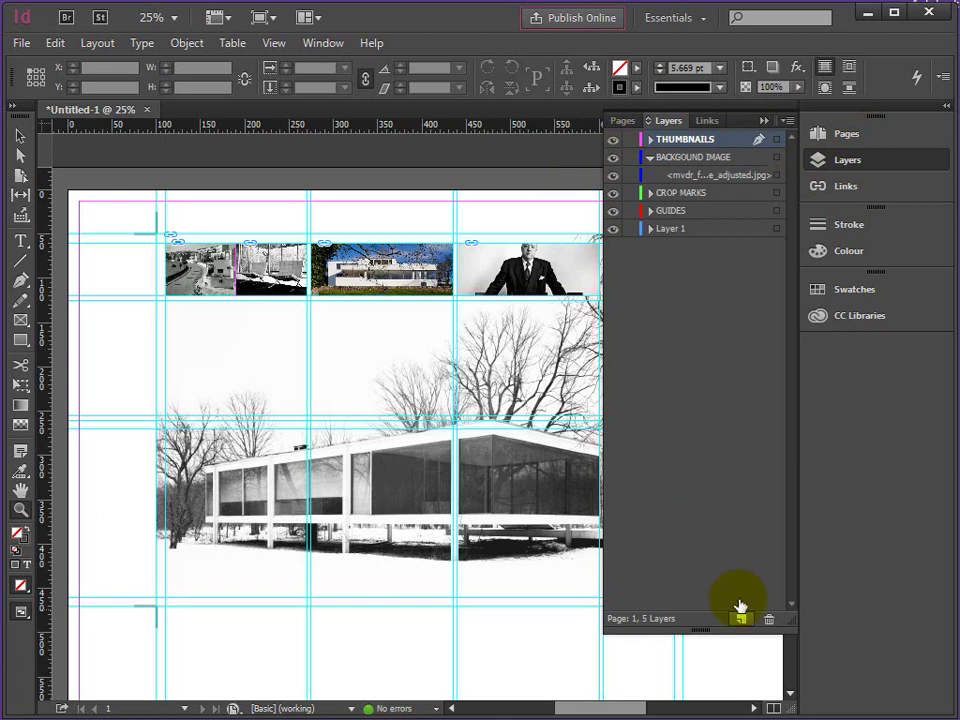
left_click(741, 619)
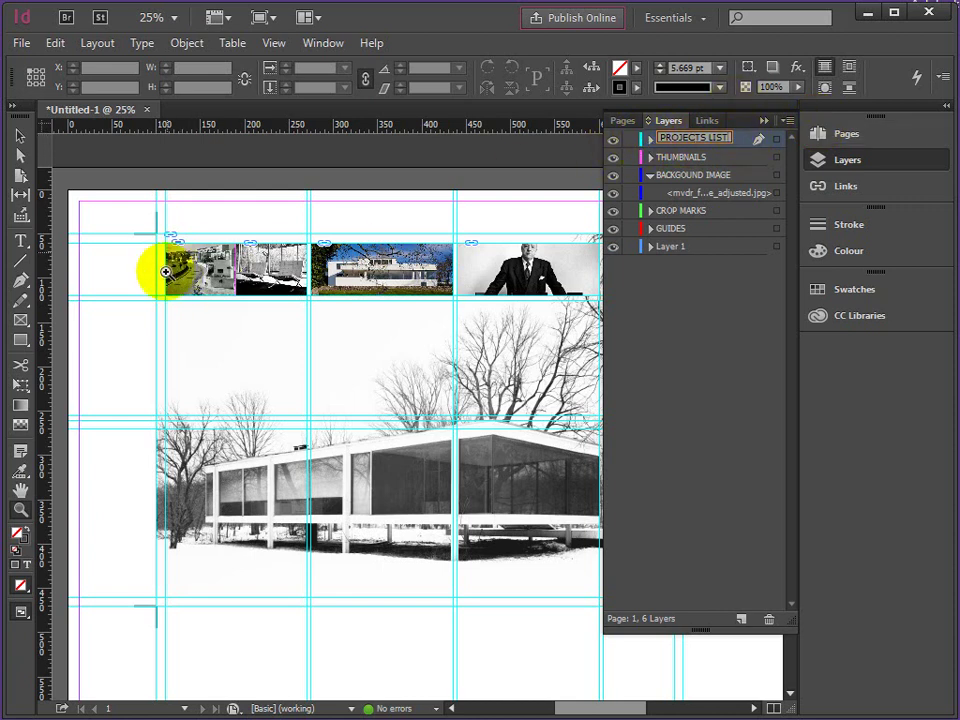
key("Return")
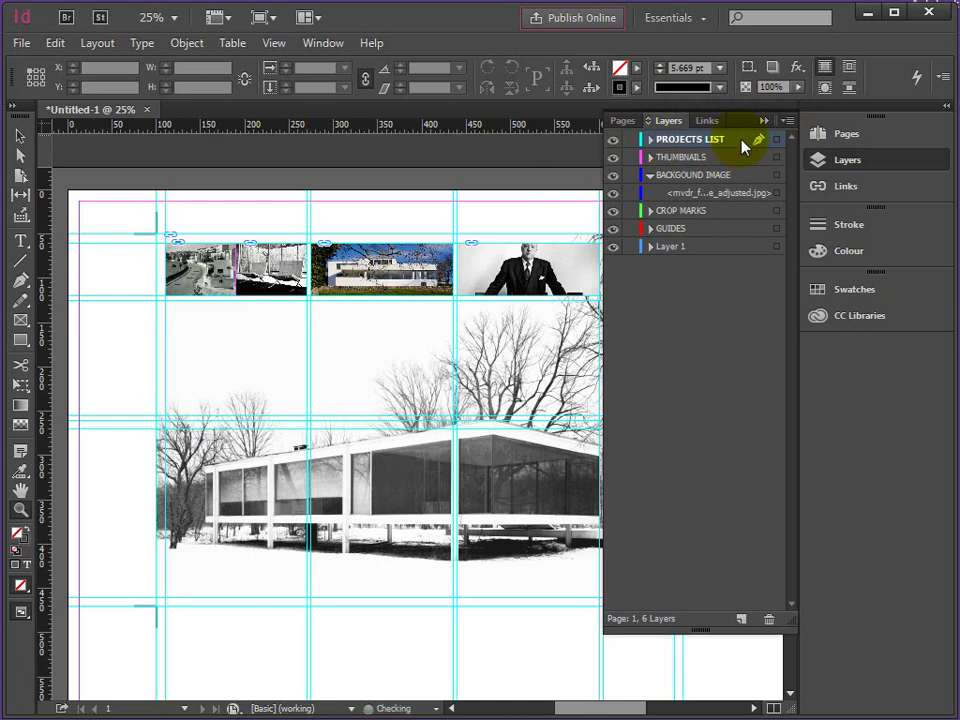
Change the PROJECTS LIST layer's colour to Dark Green
double_click(741, 141)
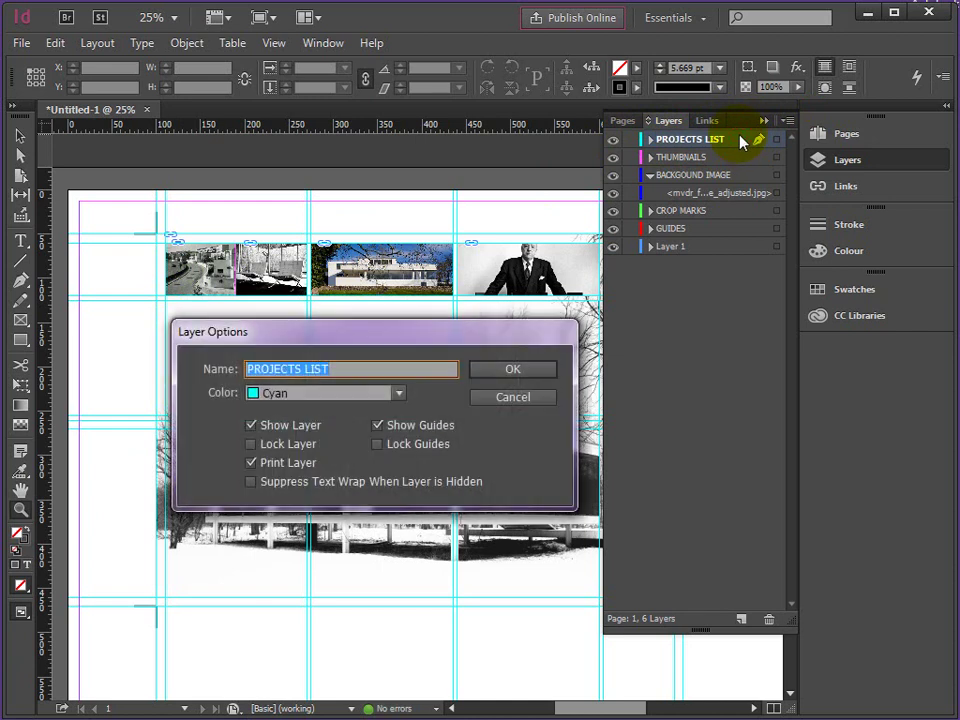
left_click(400, 394)
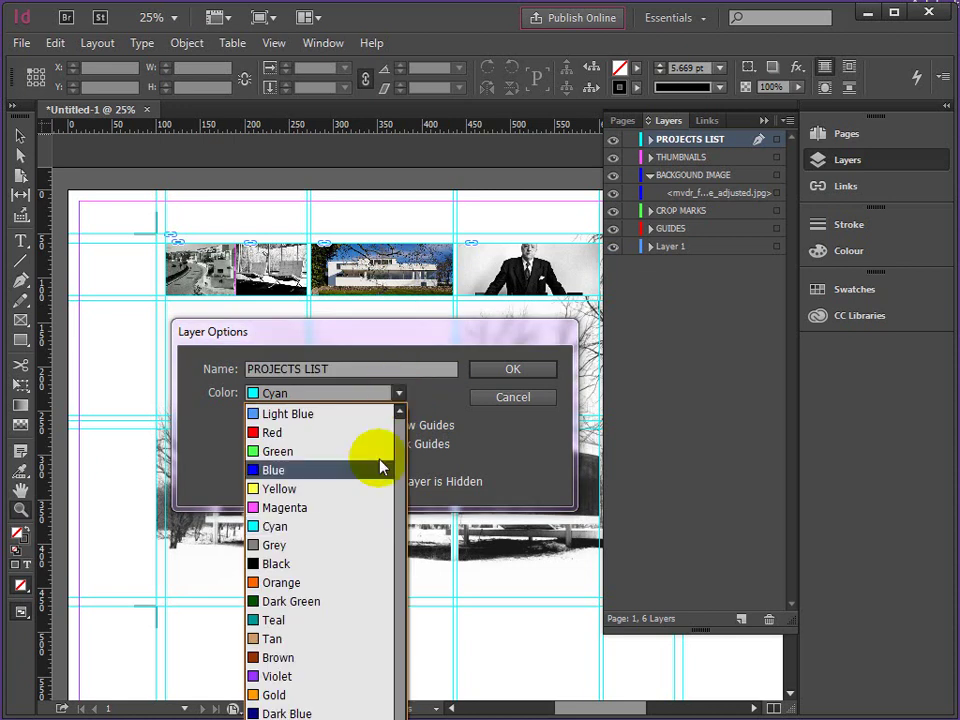
left_click(252, 603)
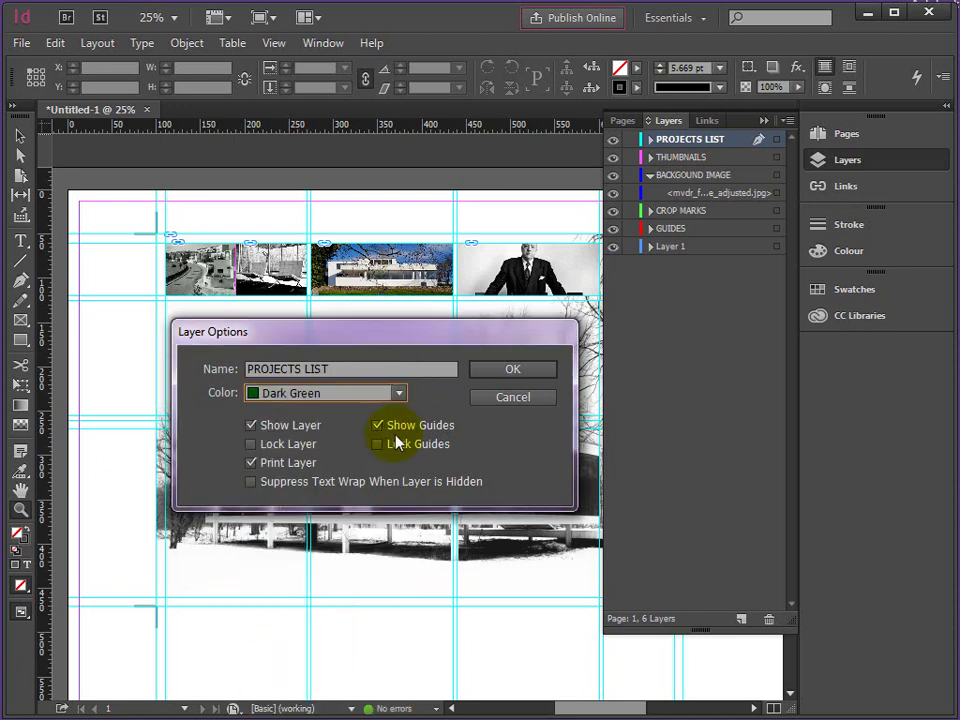
left_click(509, 370)
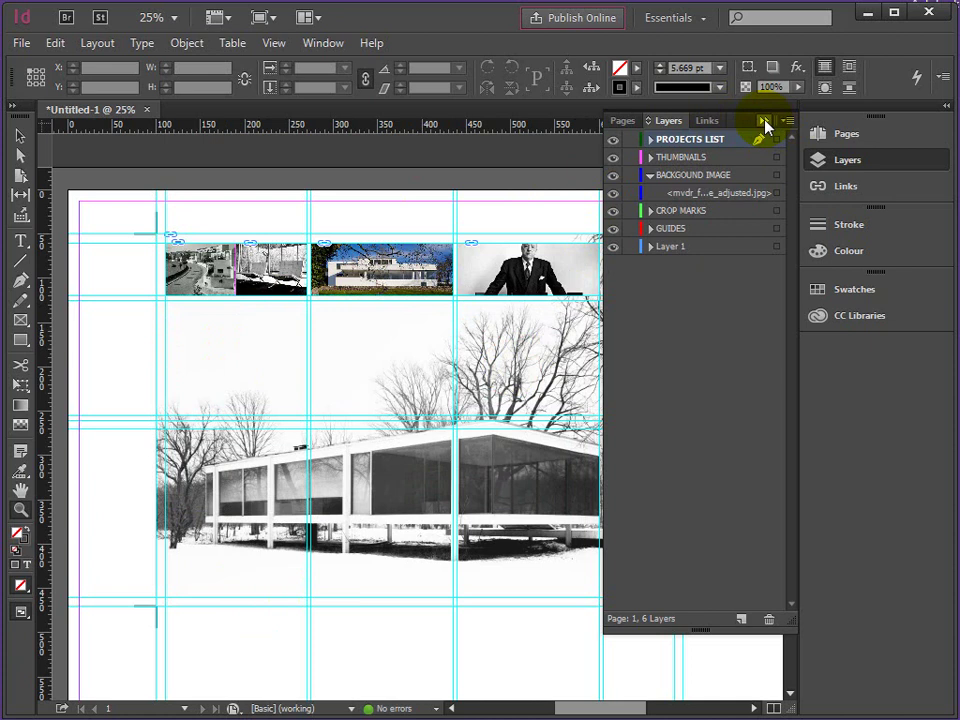
left_click(764, 121)
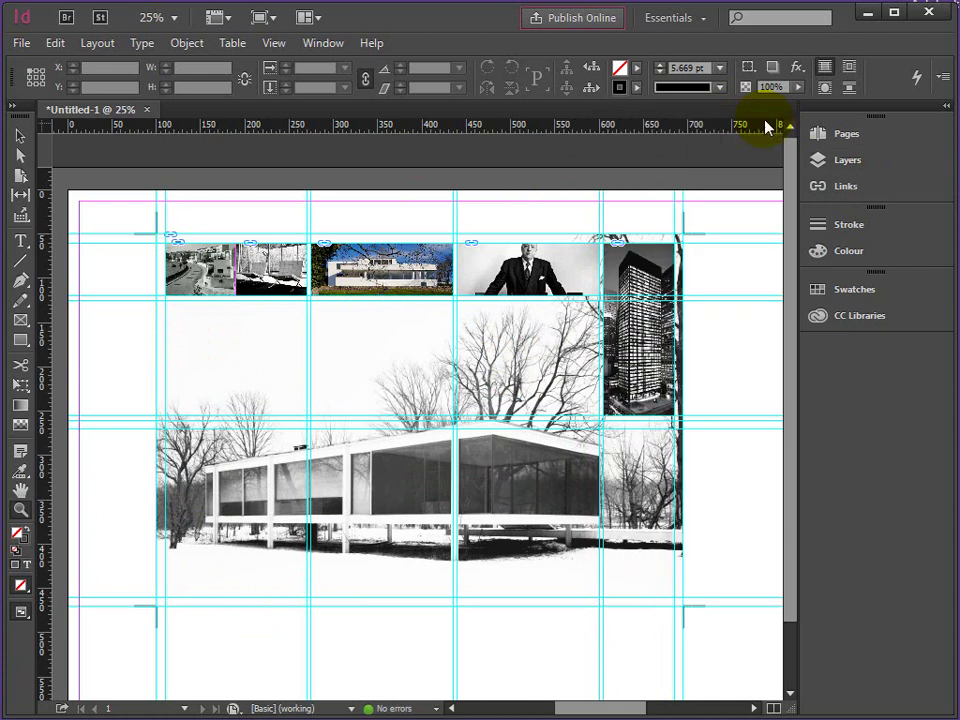
Draw a text frame about 490 mm wide and 130 mm high between the guides below the thumbnail row
left_click(21, 243)
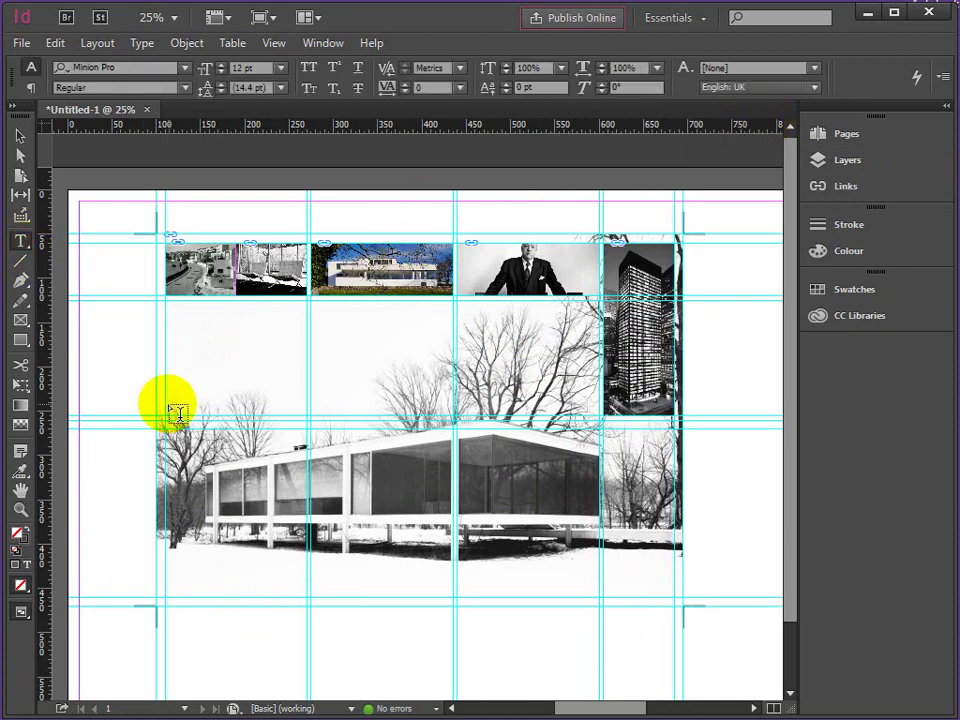
left_click_drag(166, 301, 597, 415)
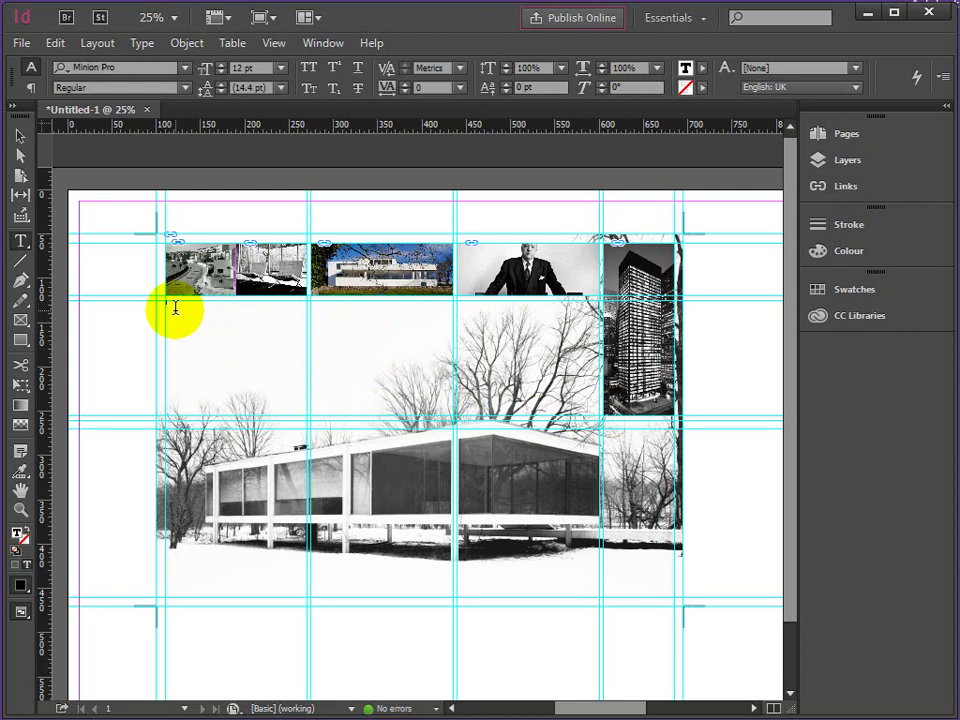
Set the font in the new text frame to Arial Narrow and enter the text PROJECT LISTS
left_click(21, 508)
left_click(189, 321)
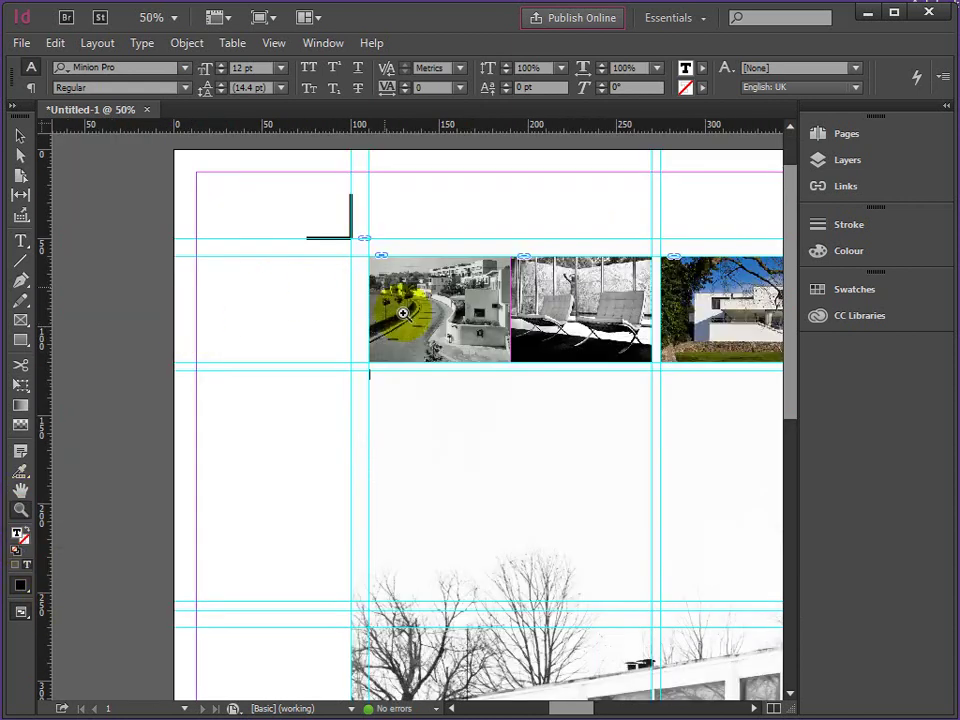
left_click(436, 399)
left_click(396, 418)
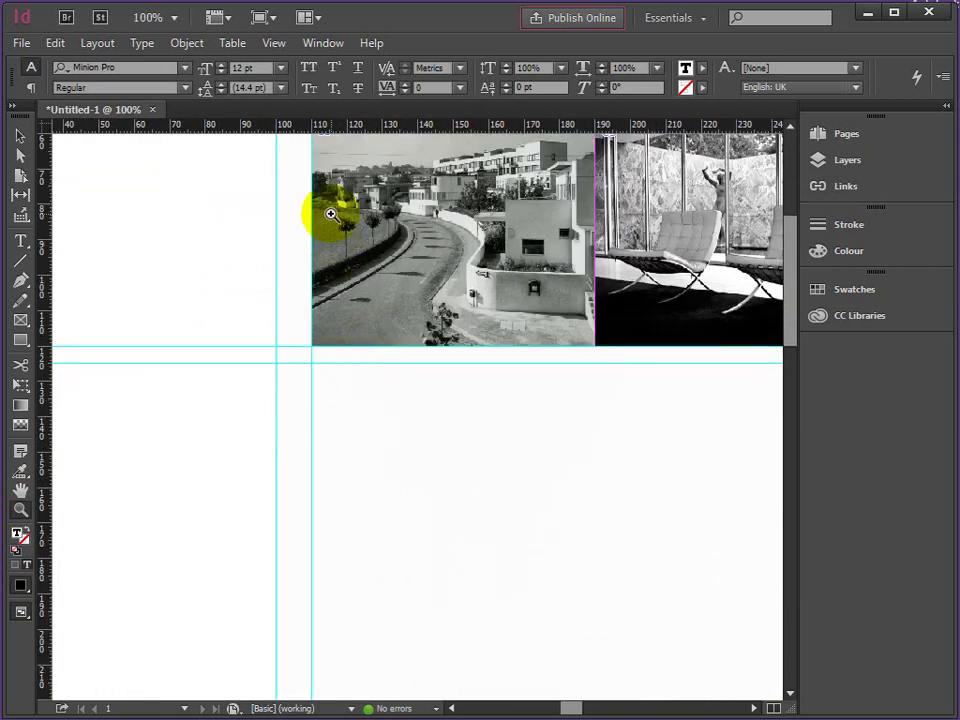
left_click(186, 69)
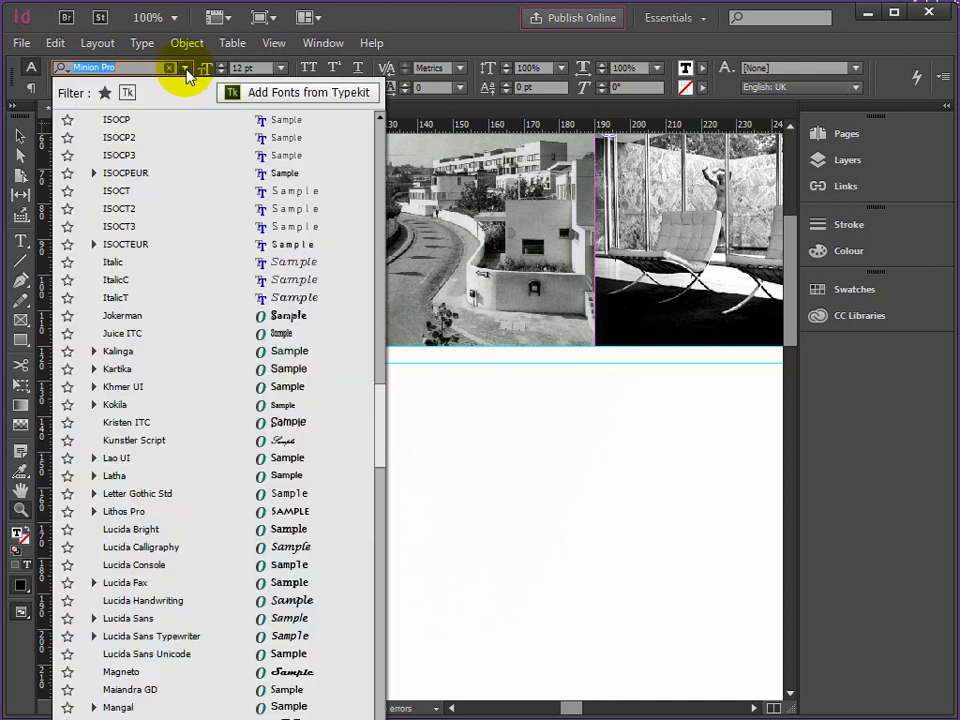
left_click_drag(380, 422, 371, 90)
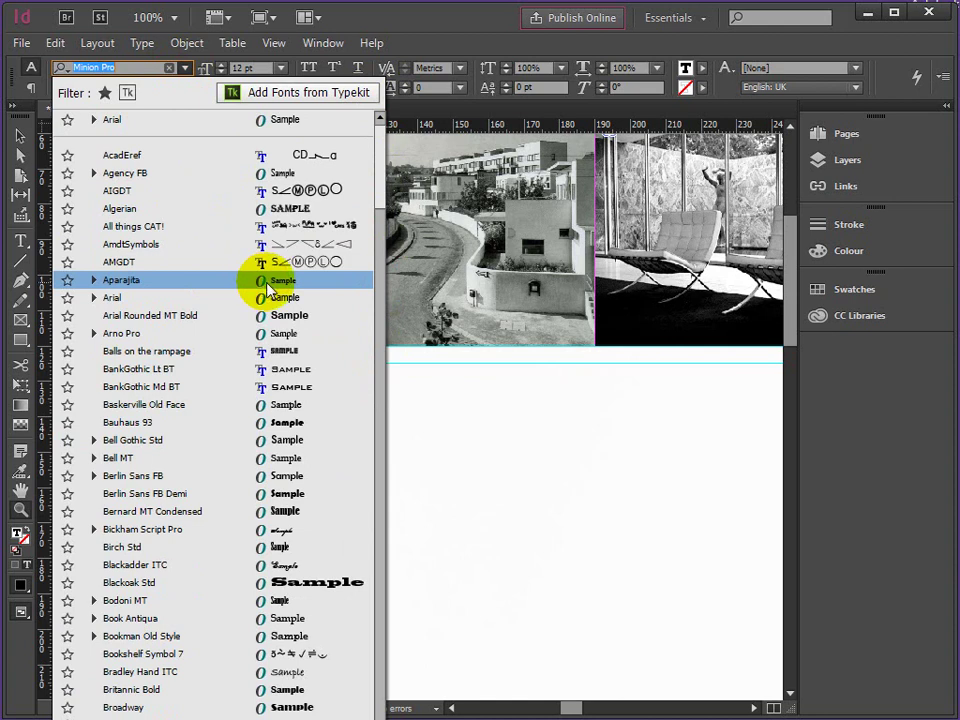
left_click(112, 297)
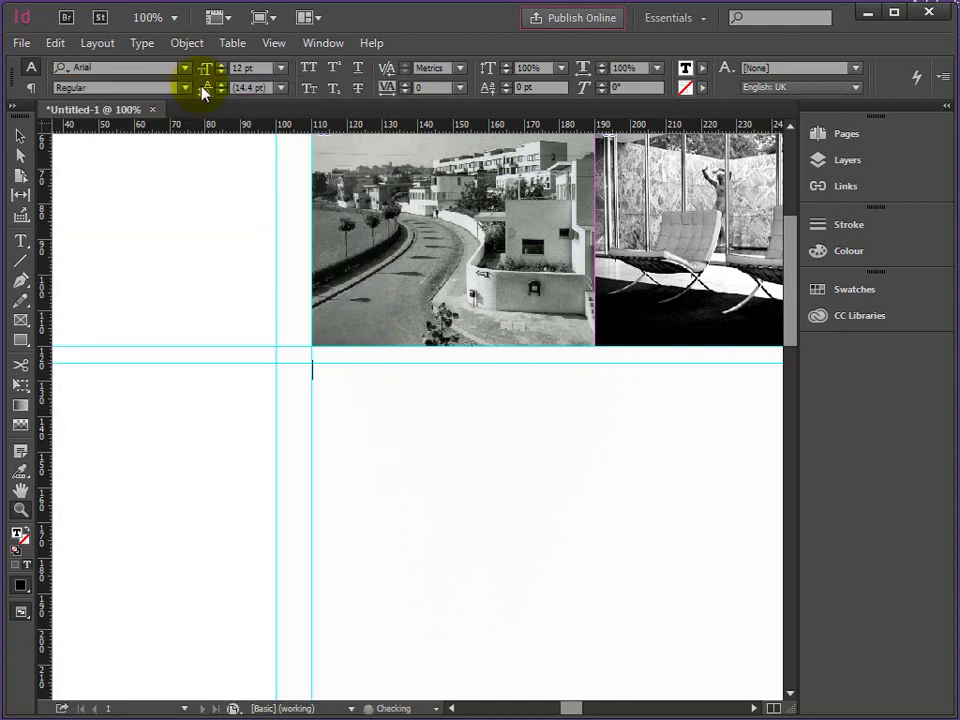
left_click(184, 68)
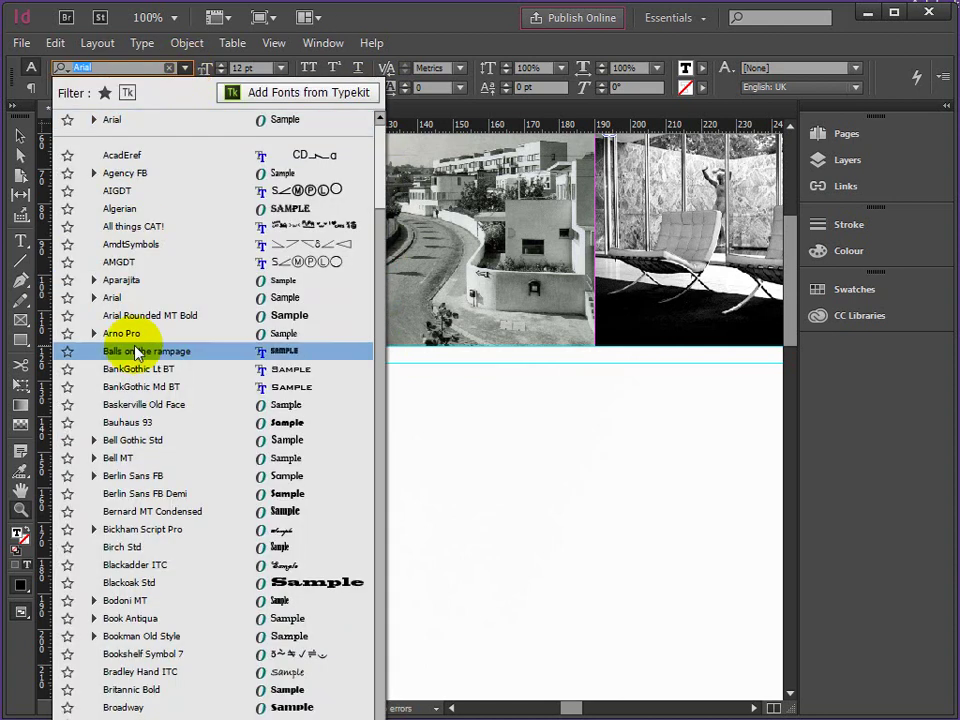
left_click(94, 298)
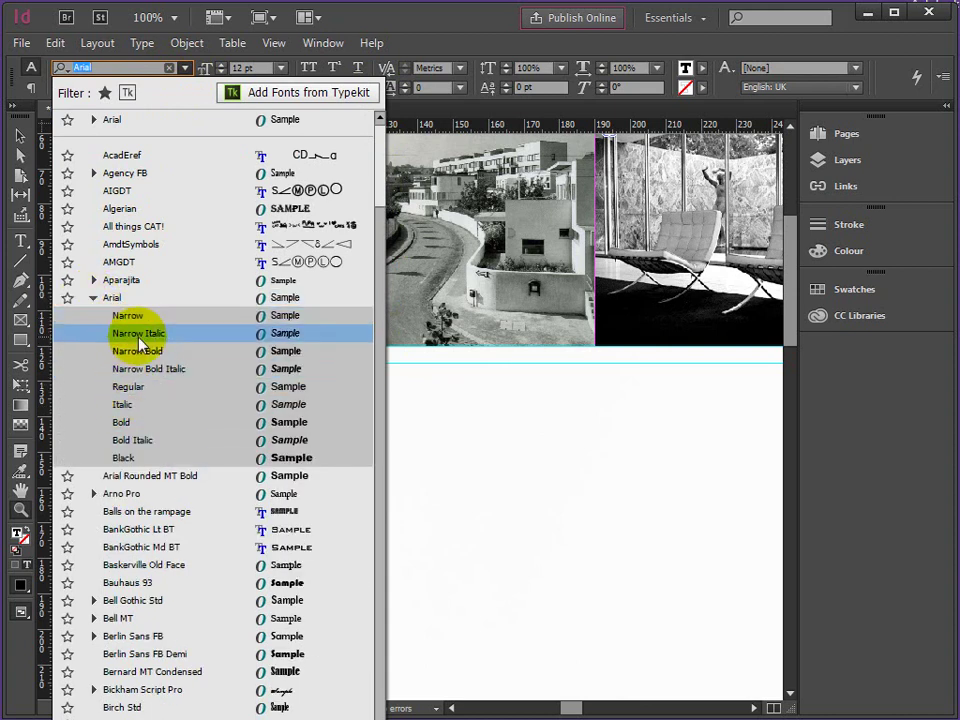
left_click(130, 316)
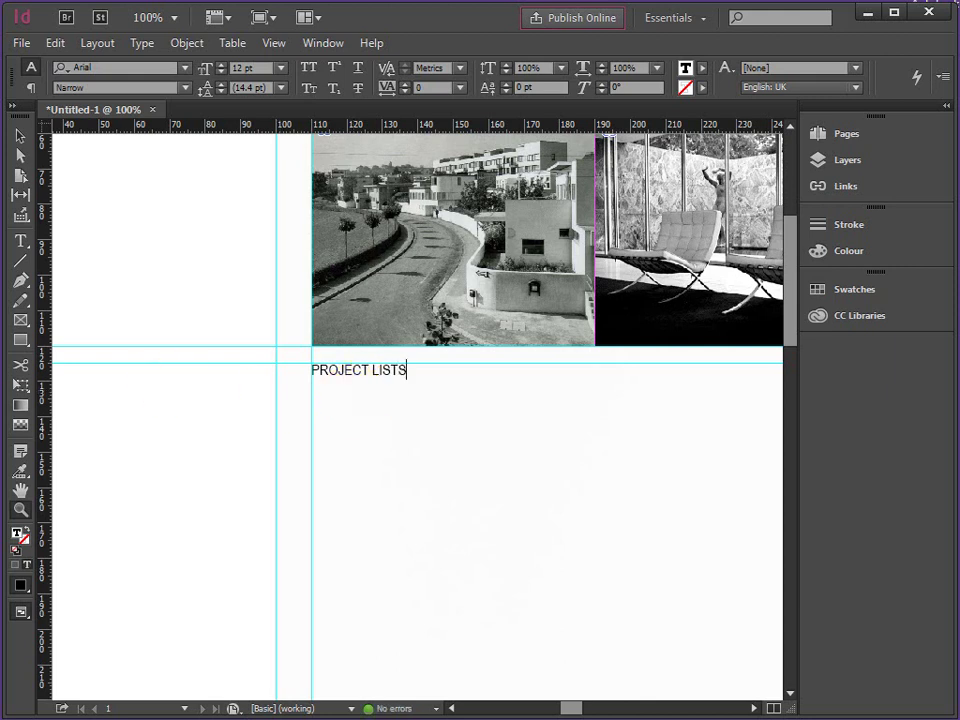
Rotate the PROJECT LISTS text frame 90° anticlockwise
left_click(20, 510)
left_click(499, 439, "alt")
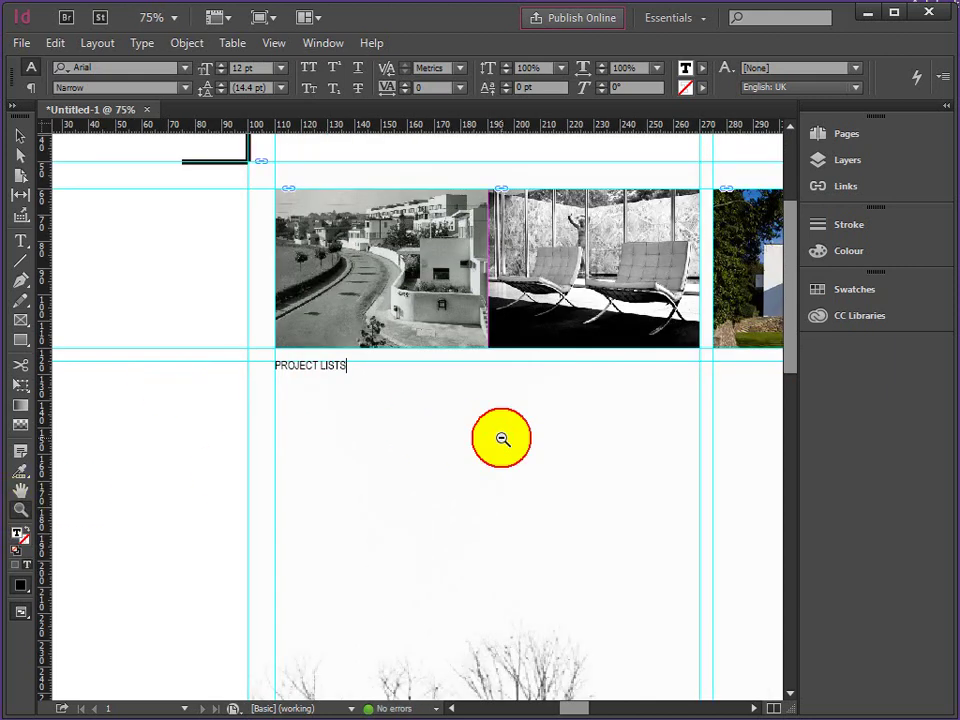
left_click(499, 439, "alt")
left_click(489, 437, "alt")
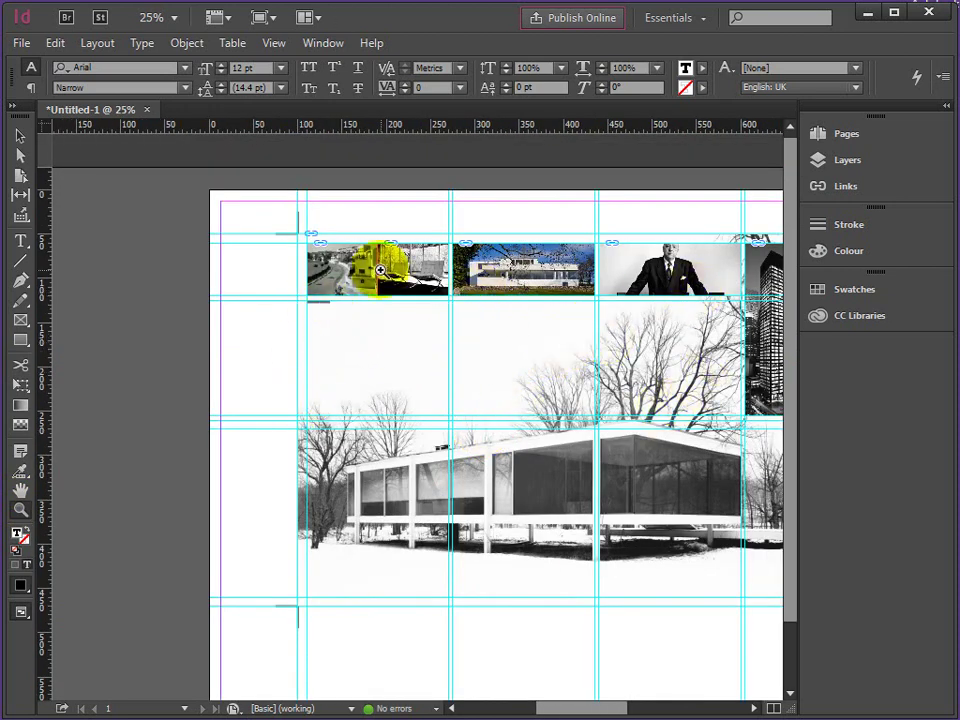
left_click(20, 136)
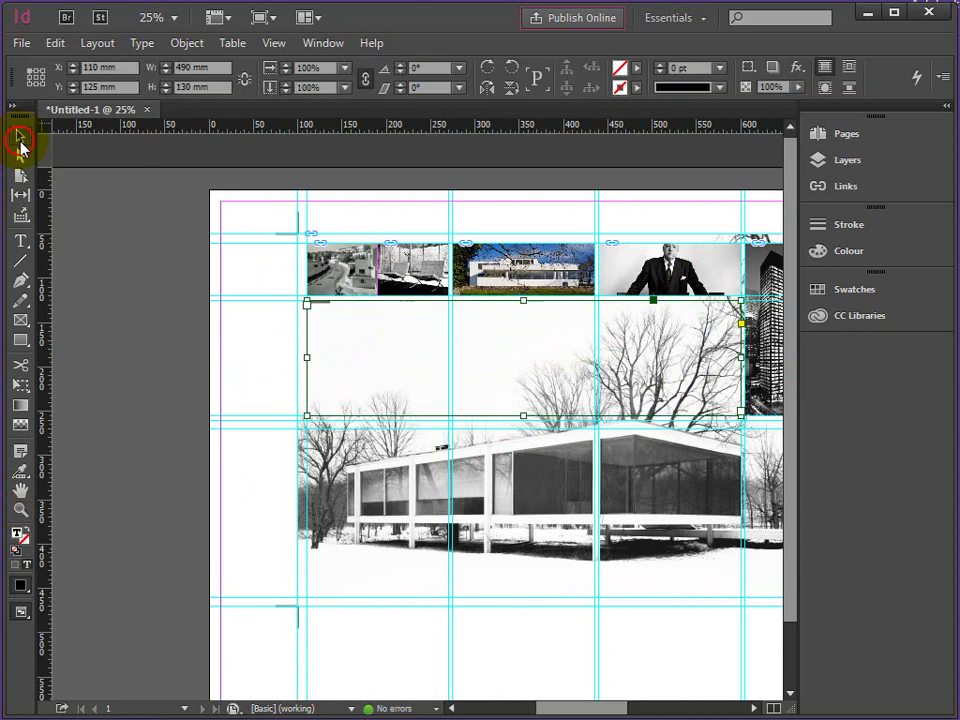
left_click(306, 340)
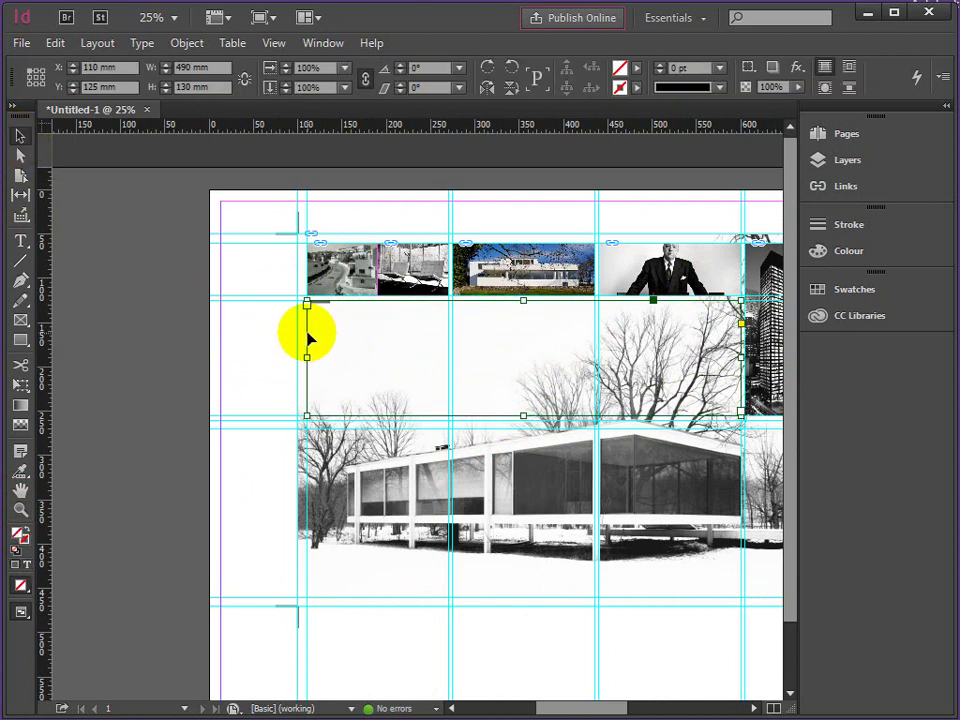
left_click(513, 73)
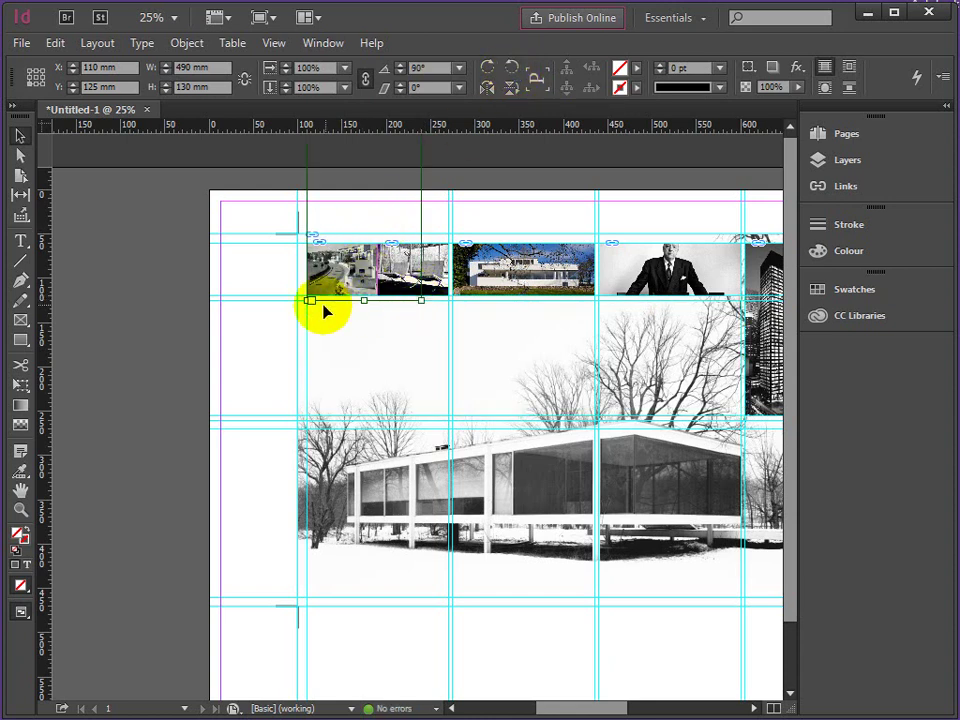
Move the rotated text frame back onto the page and resize it to about 490 mm across and 135 mm high beneath the thumbnails
left_click_drag(338, 302, 358, 657)
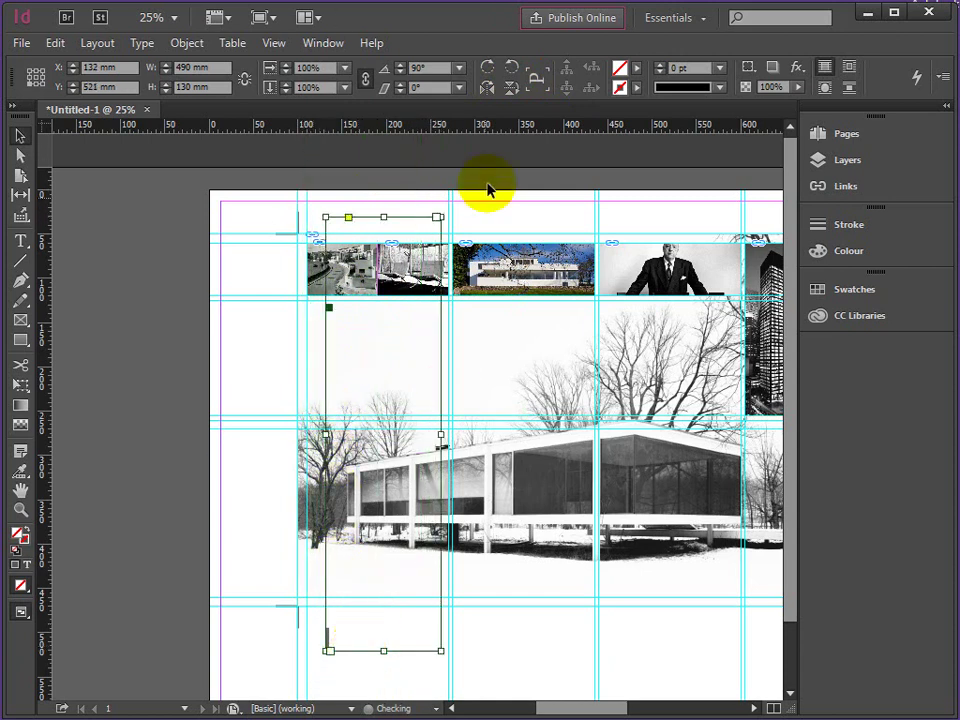
left_click_drag(441, 218, 739, 300)
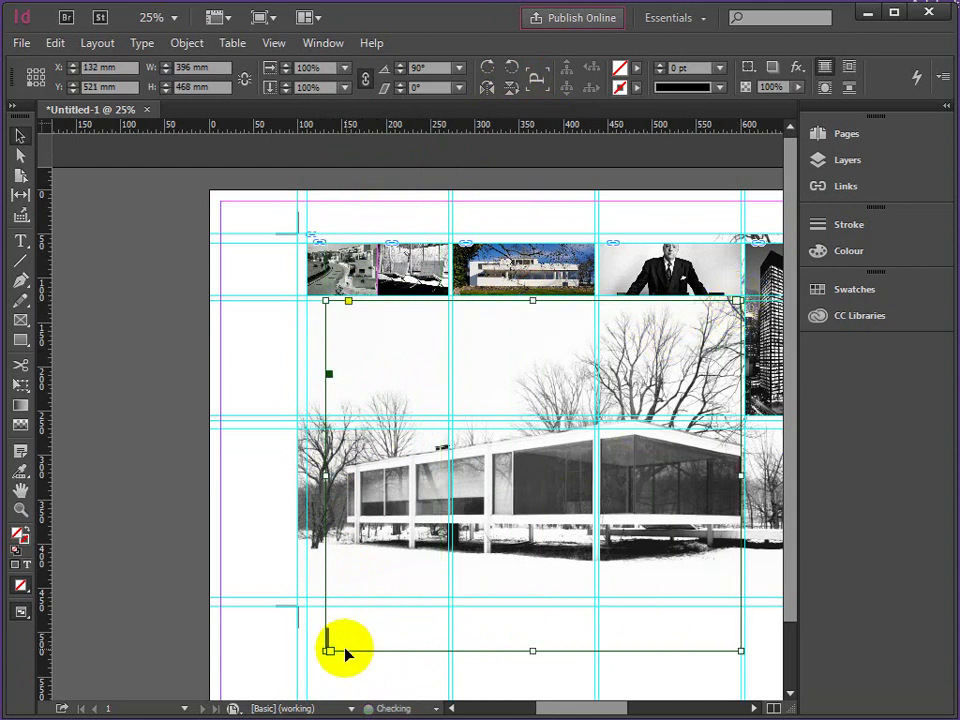
left_click_drag(330, 648, 310, 415)
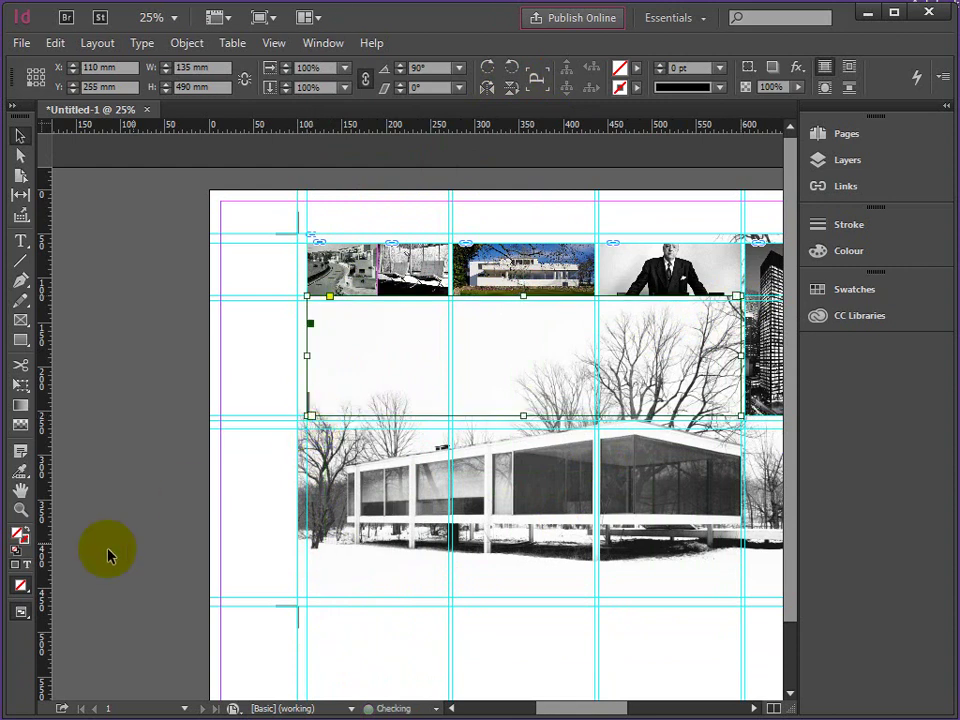
Align the text frame's upper edge with the lower guide beneath the thumbnails, making the frame 130 mm high
left_click(20, 508)
left_click(343, 402)
left_click(439, 384)
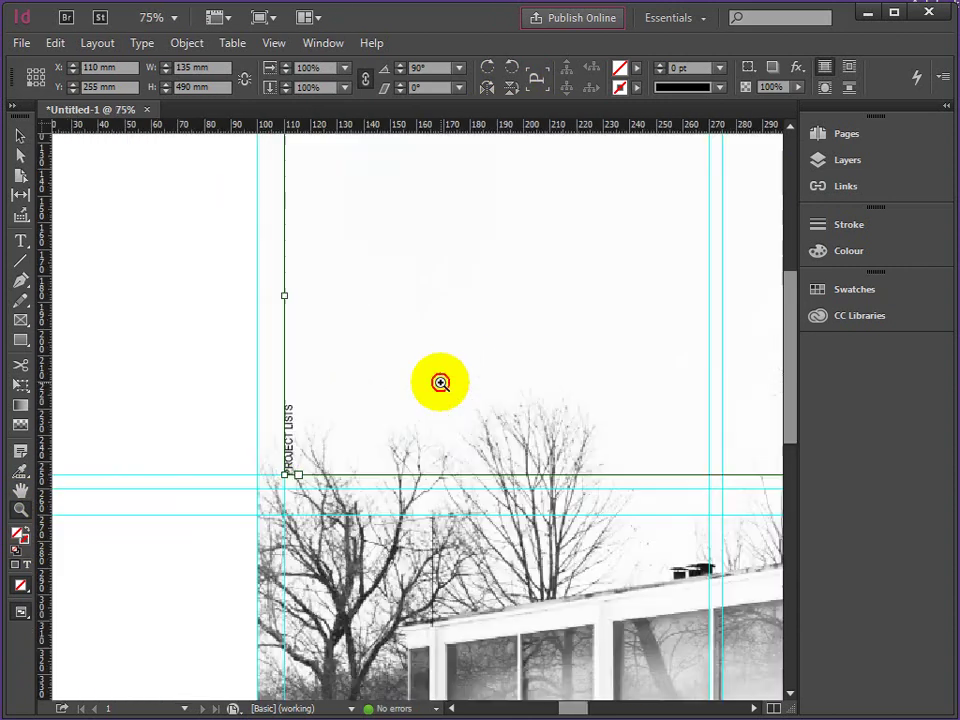
left_click_drag(789, 370, 789, 326)
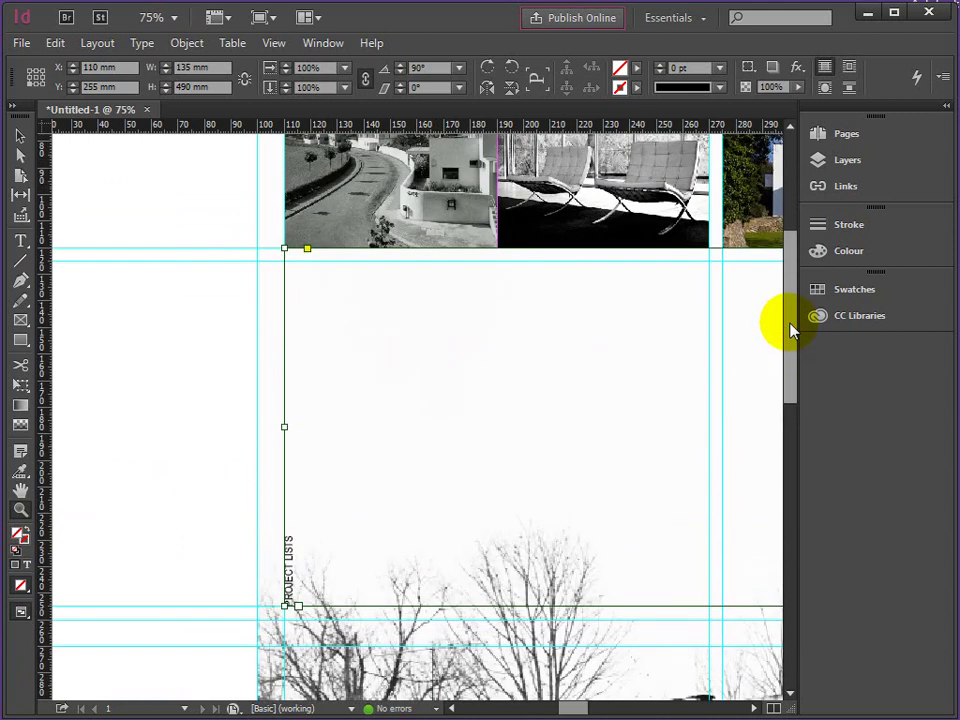
key("v")
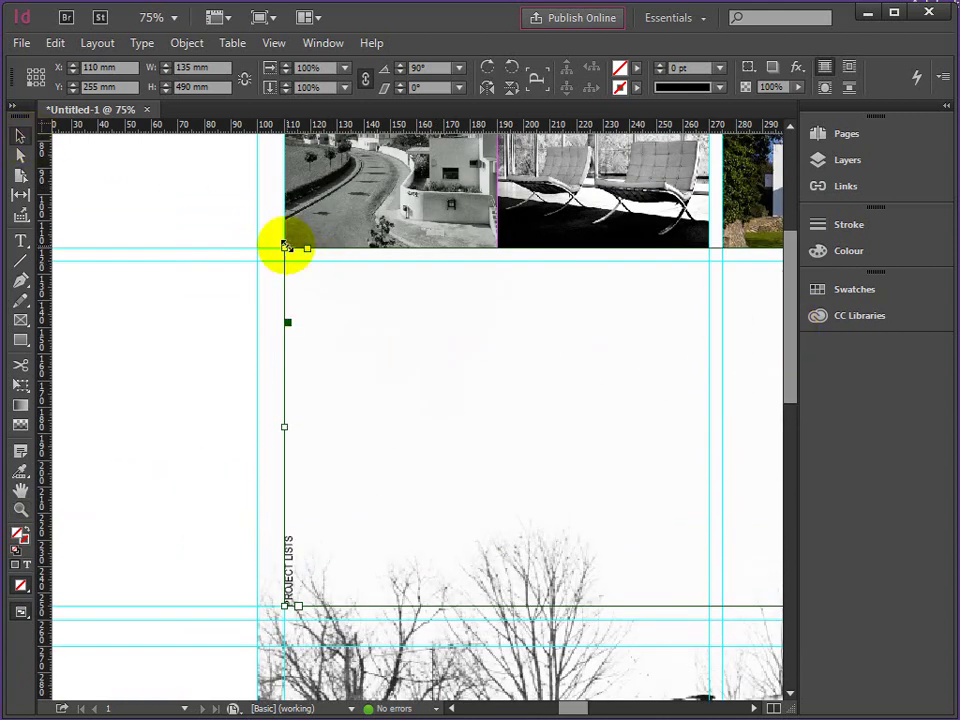
left_click_drag(284, 249, 284, 261)
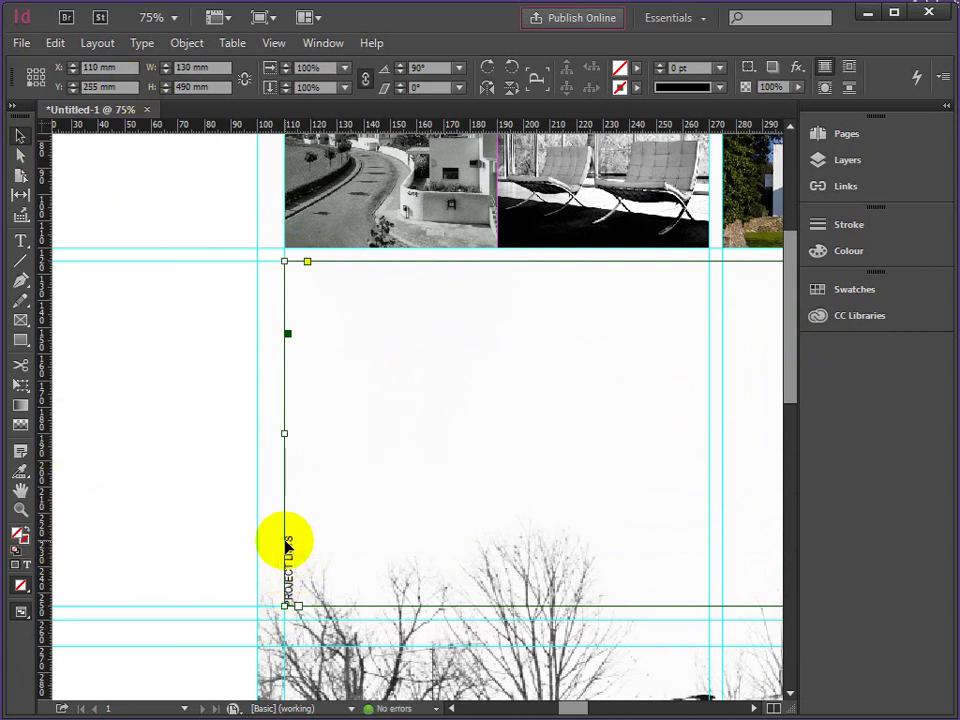
Select the PROJECT LISTS placeholder text in the rotated frame with the Type tool
left_click(23, 246)
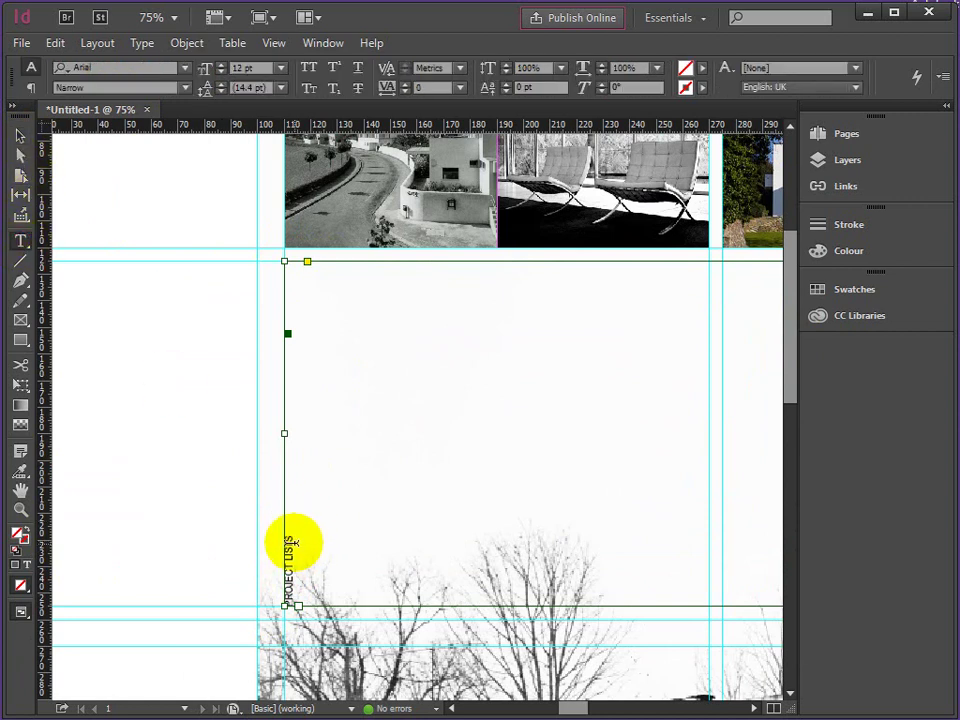
left_click_drag(290, 537, 285, 611)
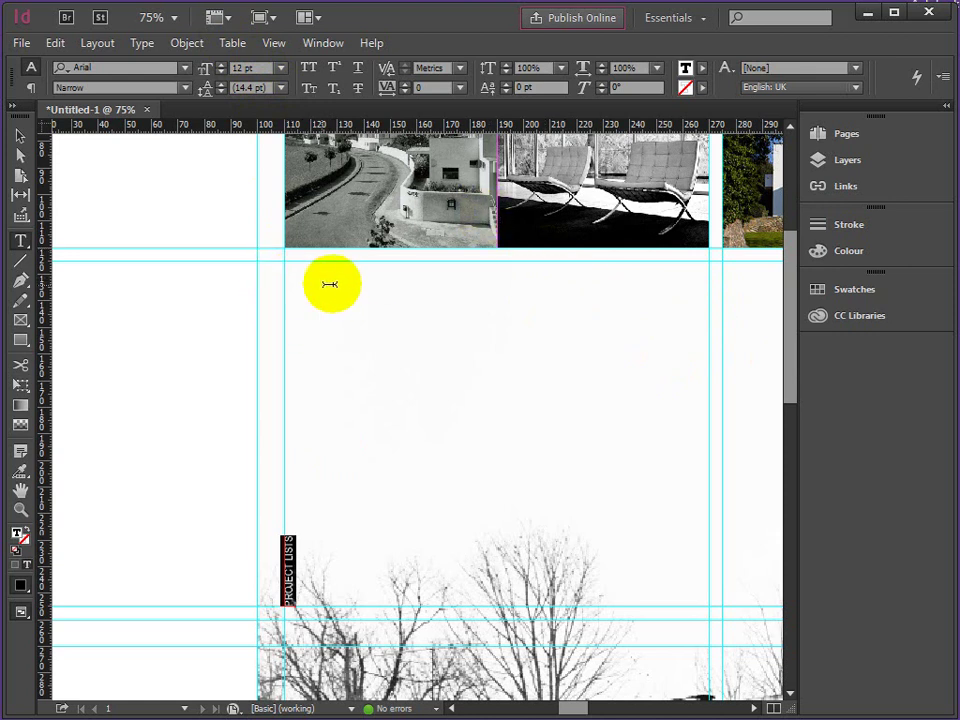
left_click(20, 240)
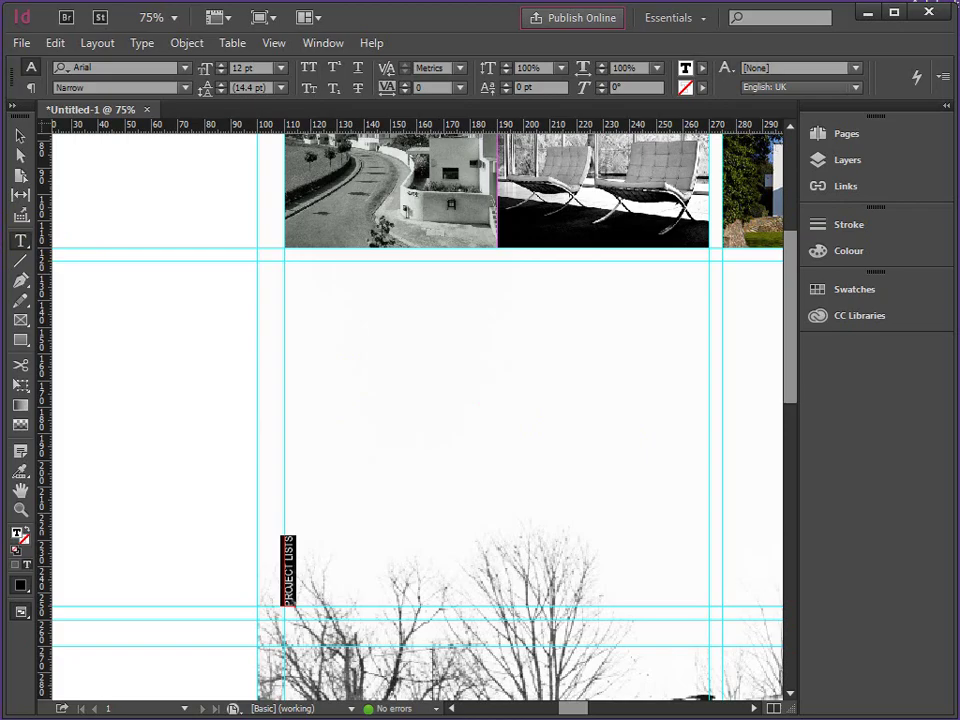
Switch to mvdr_text.txt in Notepad and copy the project lists from "Early career in Berlin" through "1958 Metals Technology Building Extension – Research"
key("alt+Tab")
left_click_drag(193, 68, 356, 118)
left_click_drag(621, 129, 440, 33)
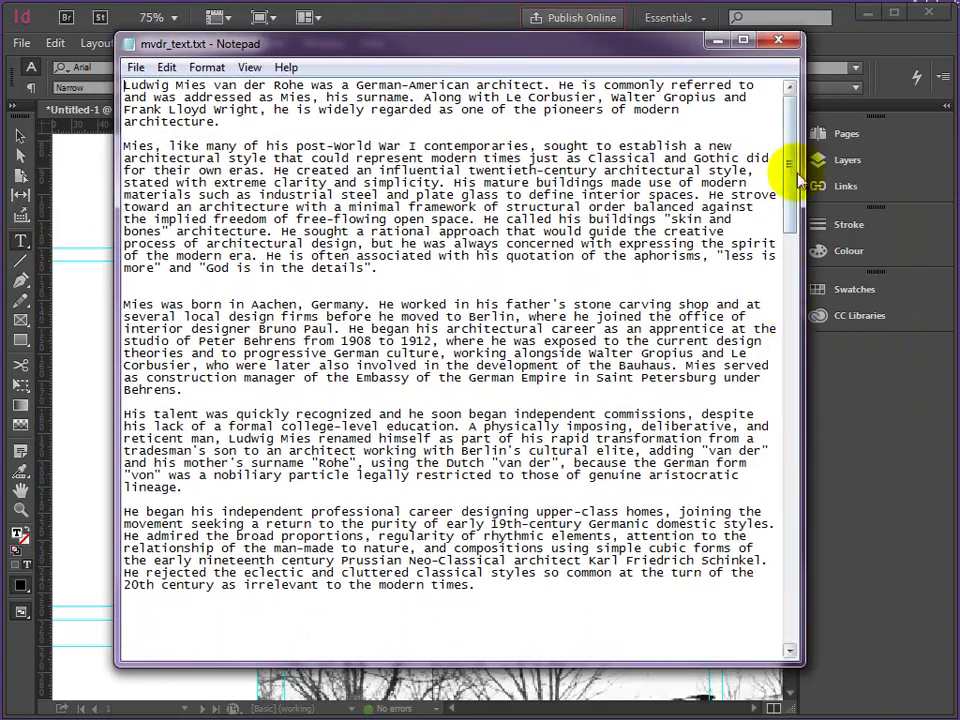
left_click_drag(790, 163, 729, 534)
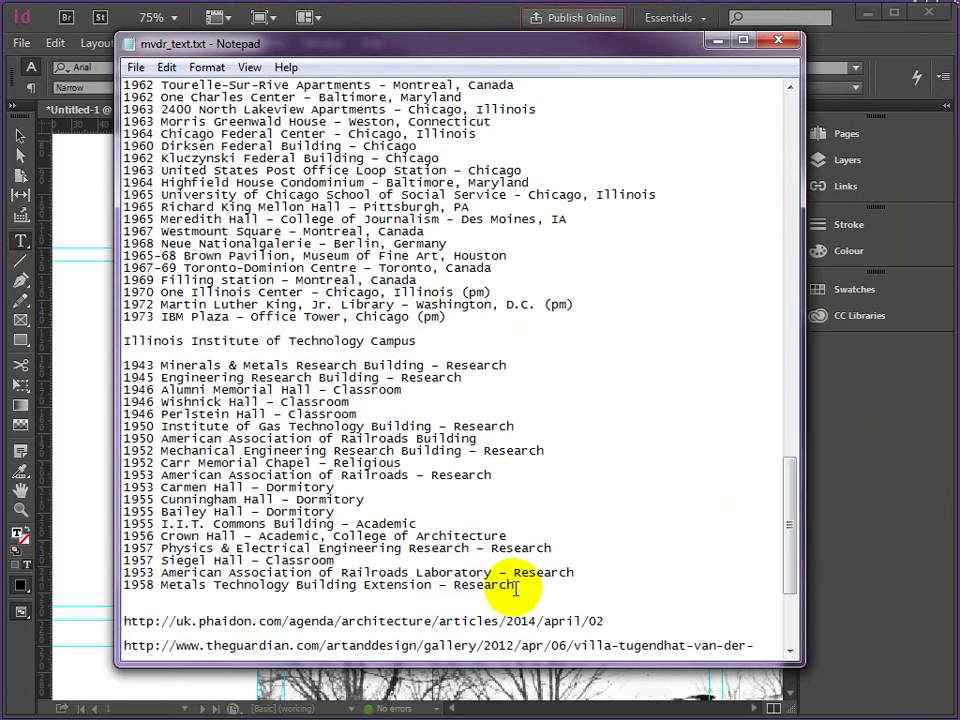
left_click_drag(513, 587, 105, 282)
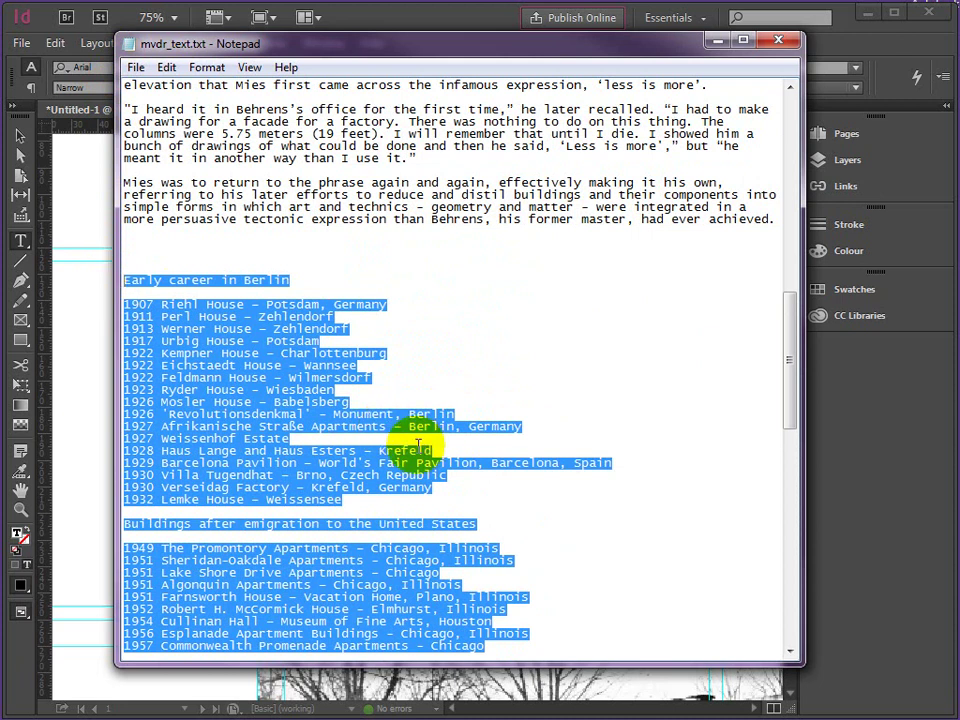
left_click_drag(787, 370, 767, 493)
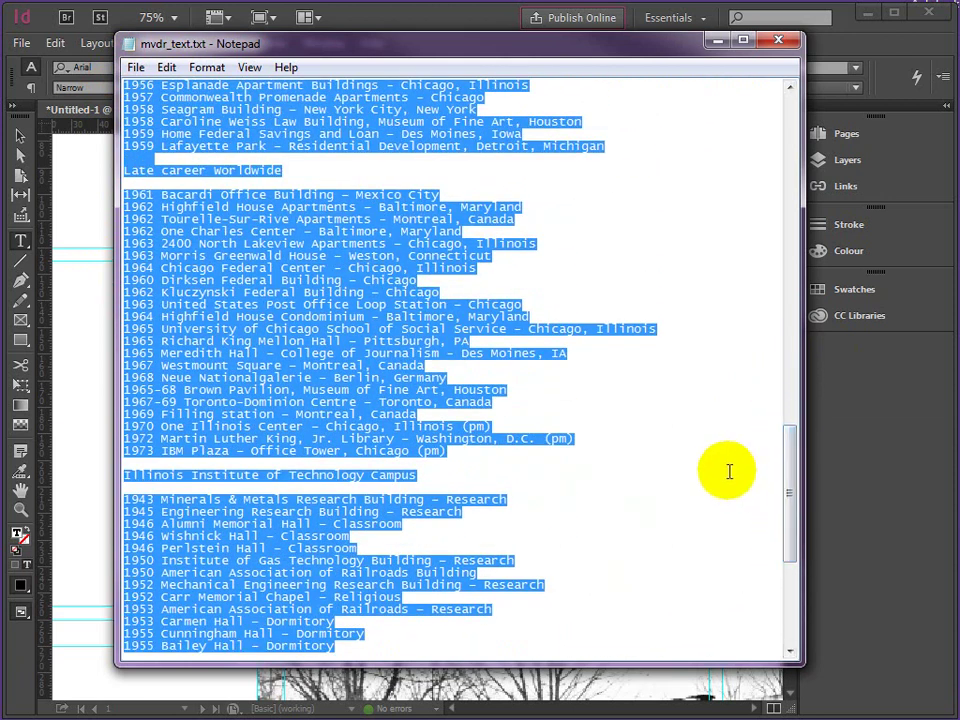
Return to the InDesign board and replace the PROJECT LISTS placeholder with the copied project lists
left_click_drag(401, 51, 958, 140)
left_click(295, 540)
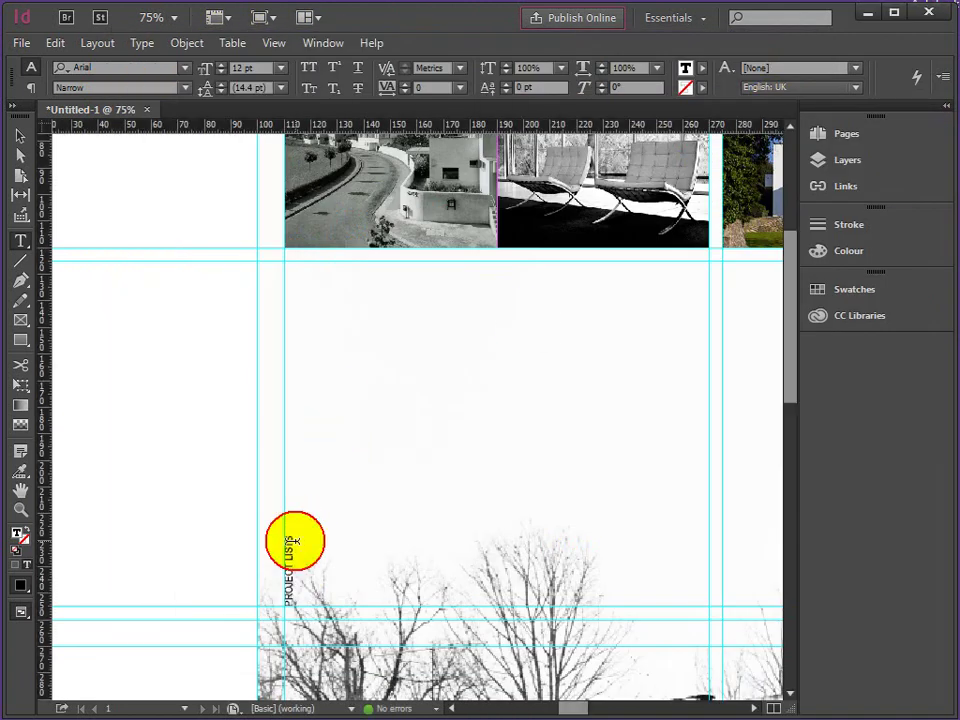
left_click_drag(289, 537, 274, 611)
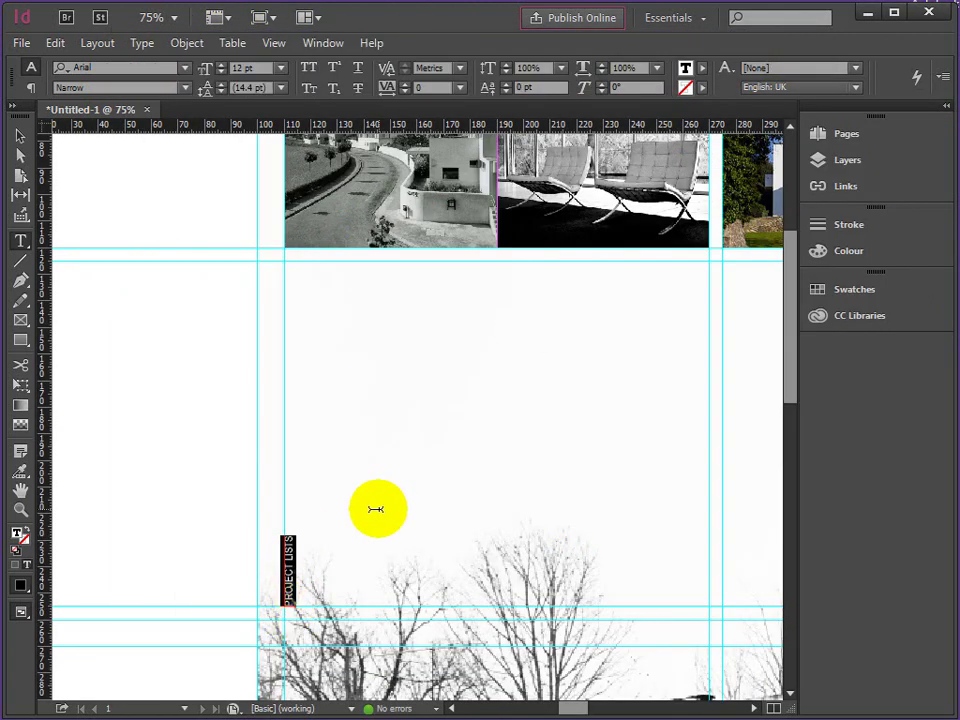
key("ctrl+v")
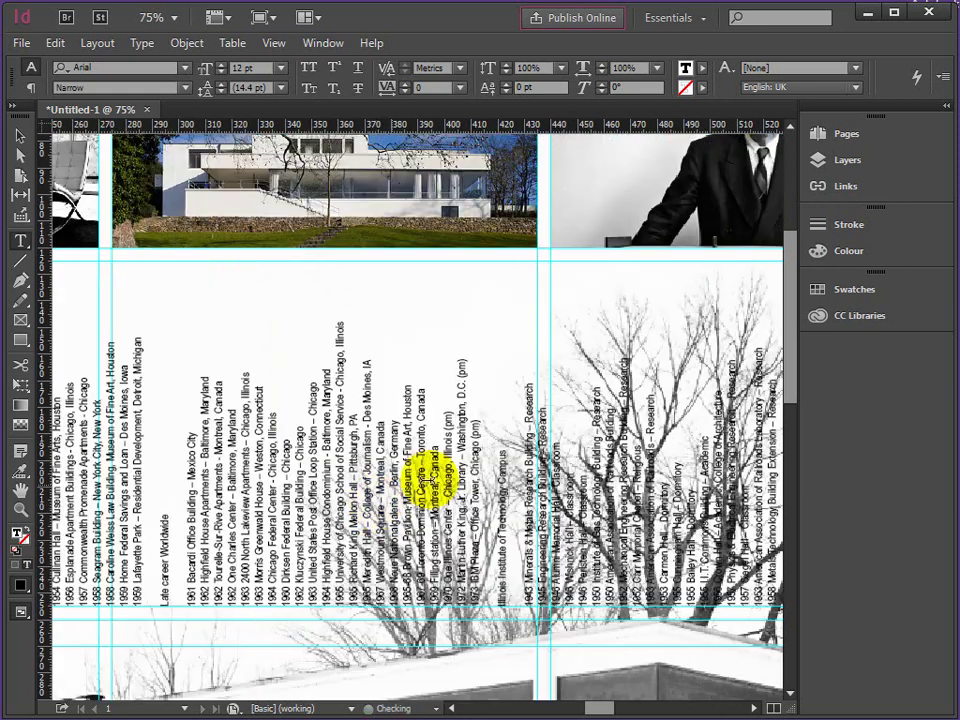
Set the font size of all the pasted project list text to 14 pt
left_click(20, 508)
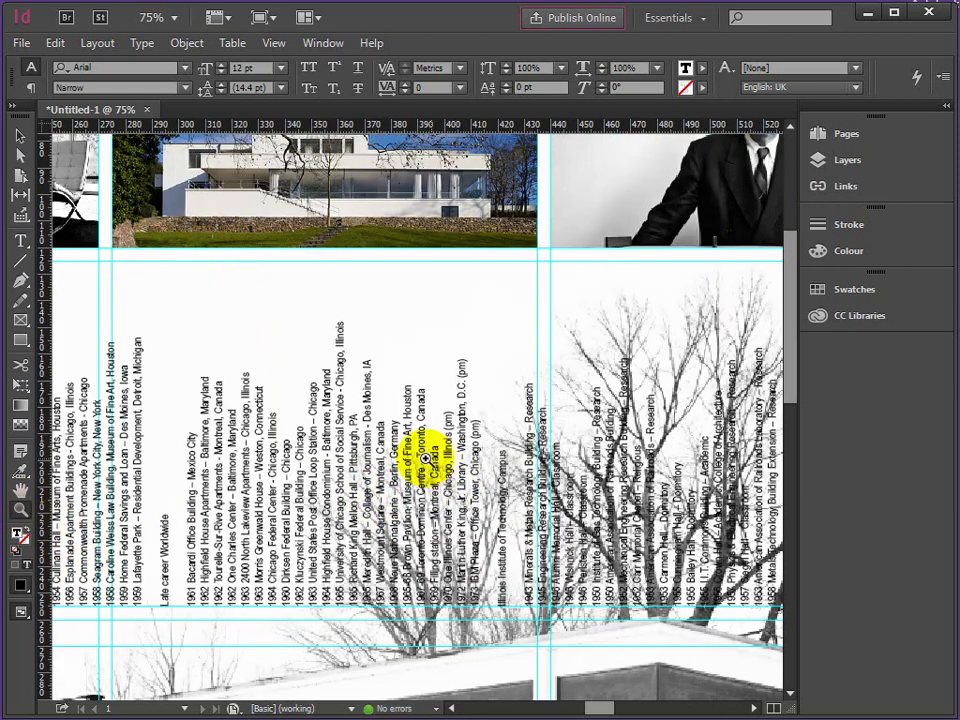
left_click(392, 439, "alt")
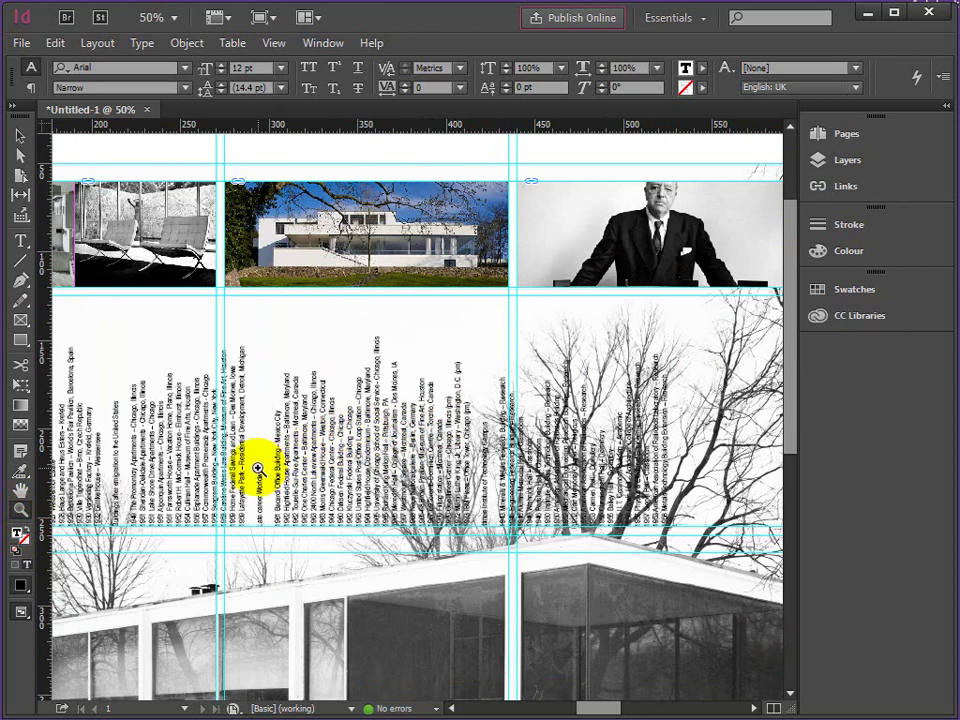
left_click(574, 493)
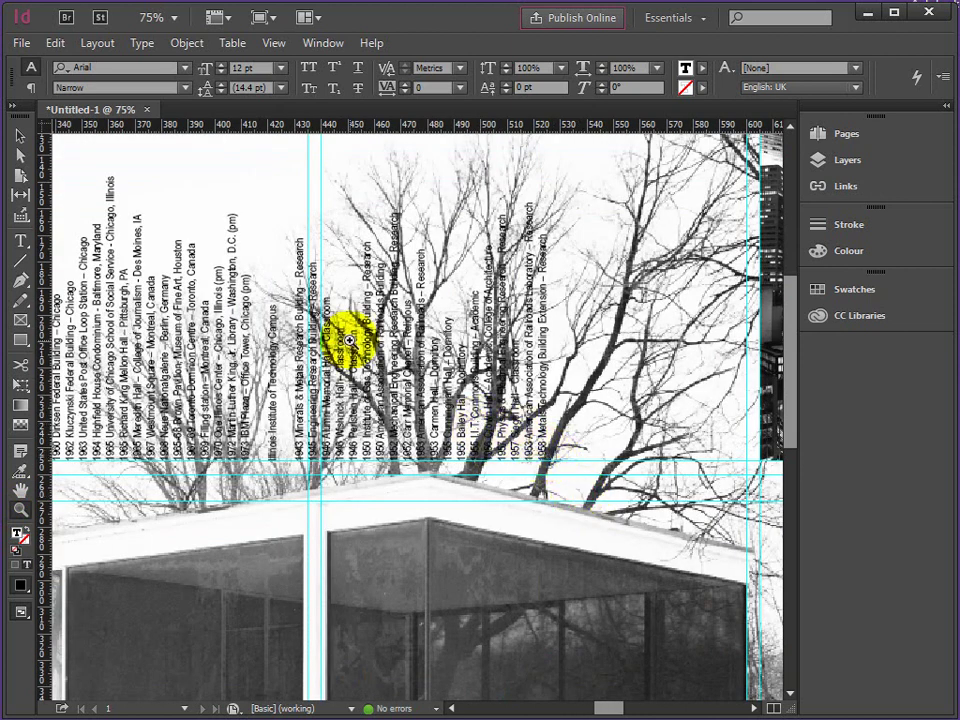
mouse_move(795, 405)
left_mouse_down()
mouse_move(790, 345)
mouse_move(789, 392)
left_mouse_up()
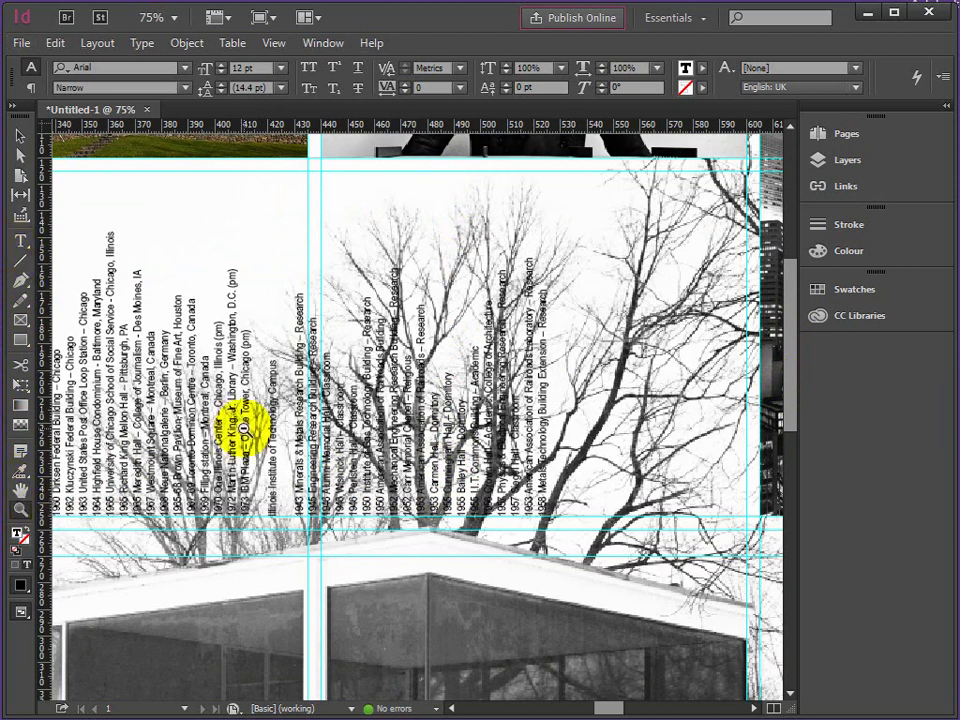
left_click(255, 422, "alt")
left_click(276, 424, "alt")
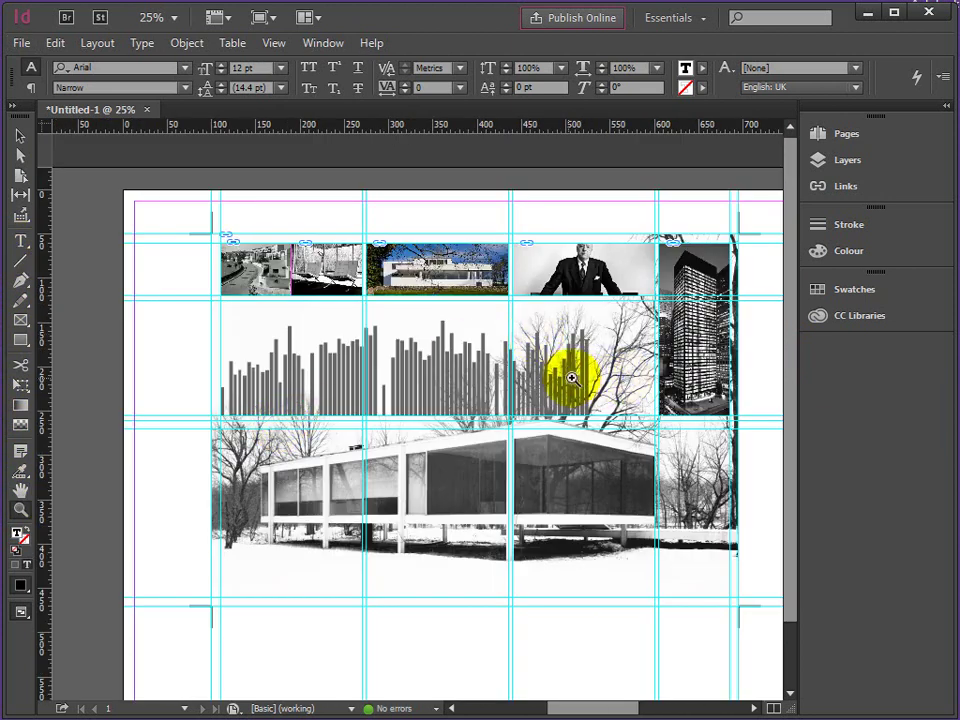
left_click(20, 240)
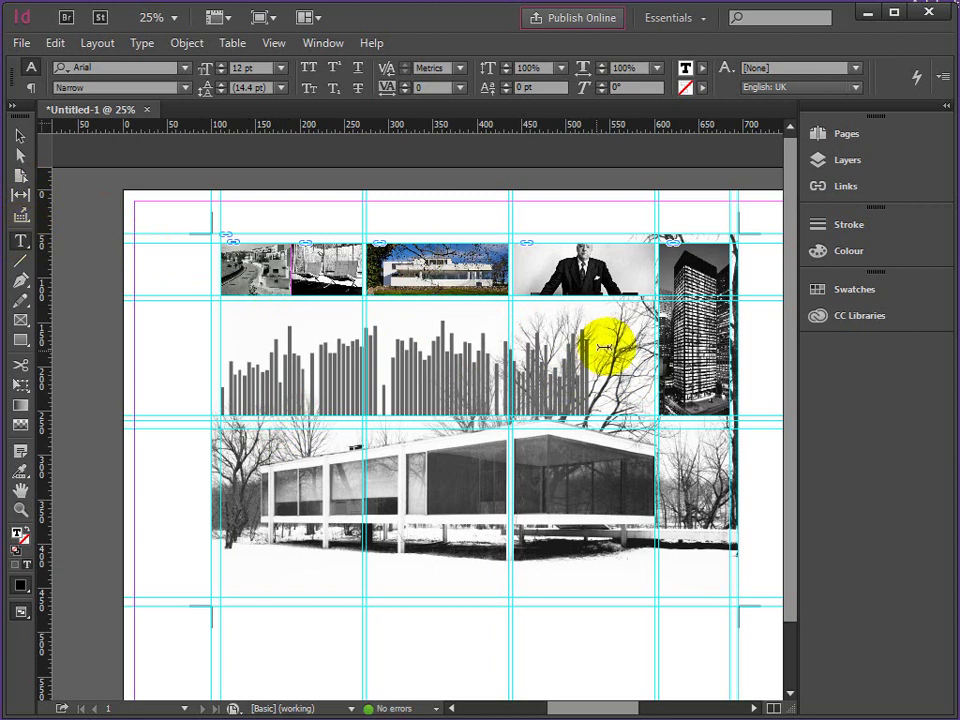
left_click_drag(593, 339, 205, 424)
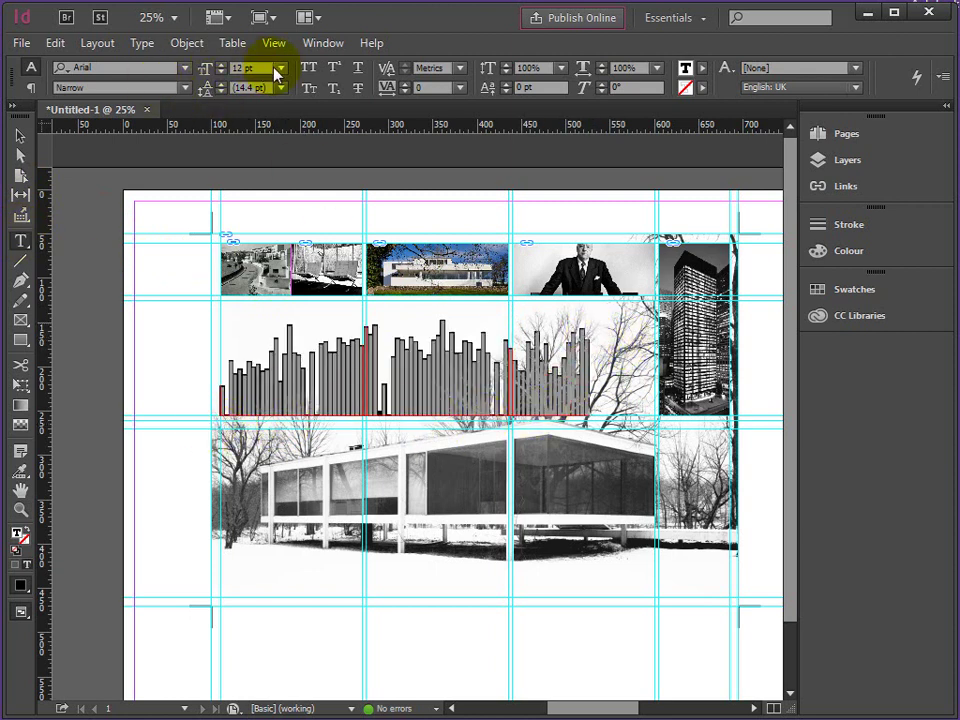
left_click(282, 68)
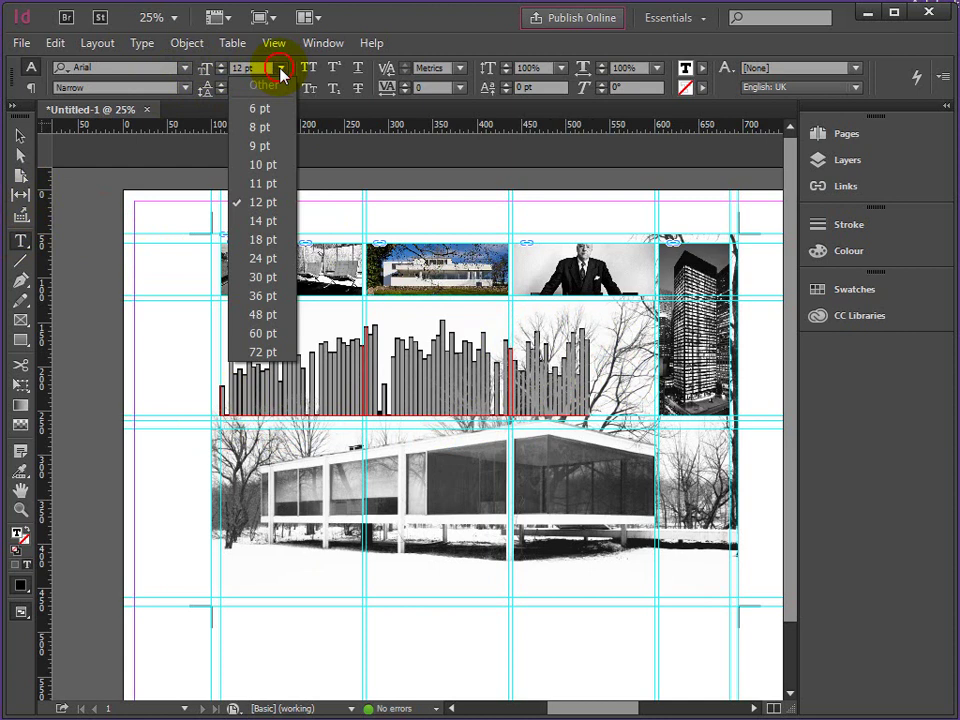
left_click(258, 222)
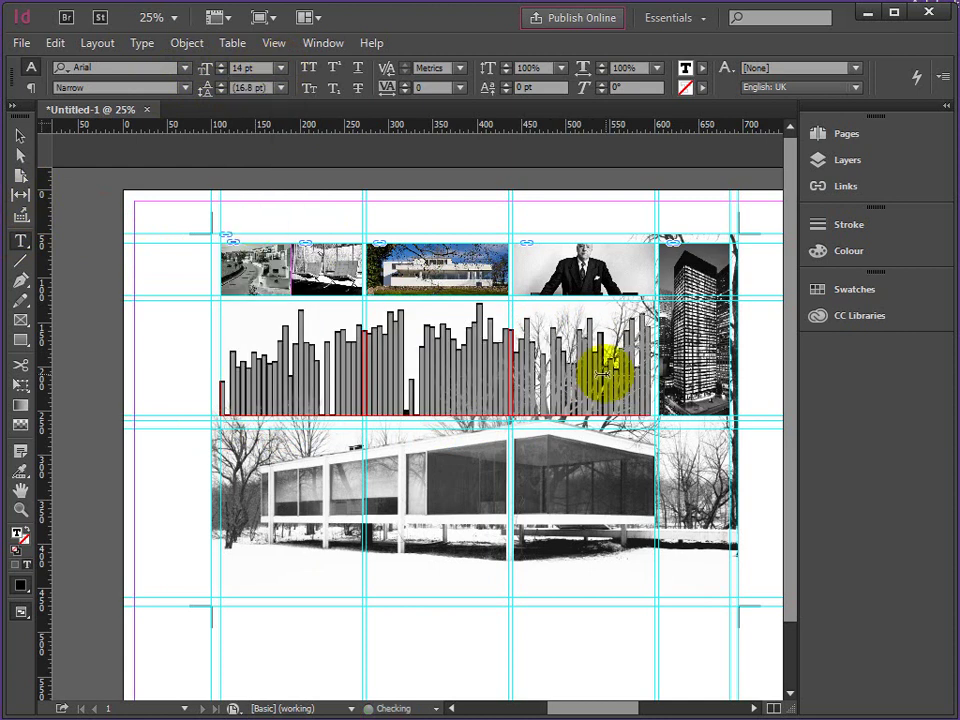
Examine how the end of the project lists fits within the vertical guides beside the tower image
left_click(20, 509)
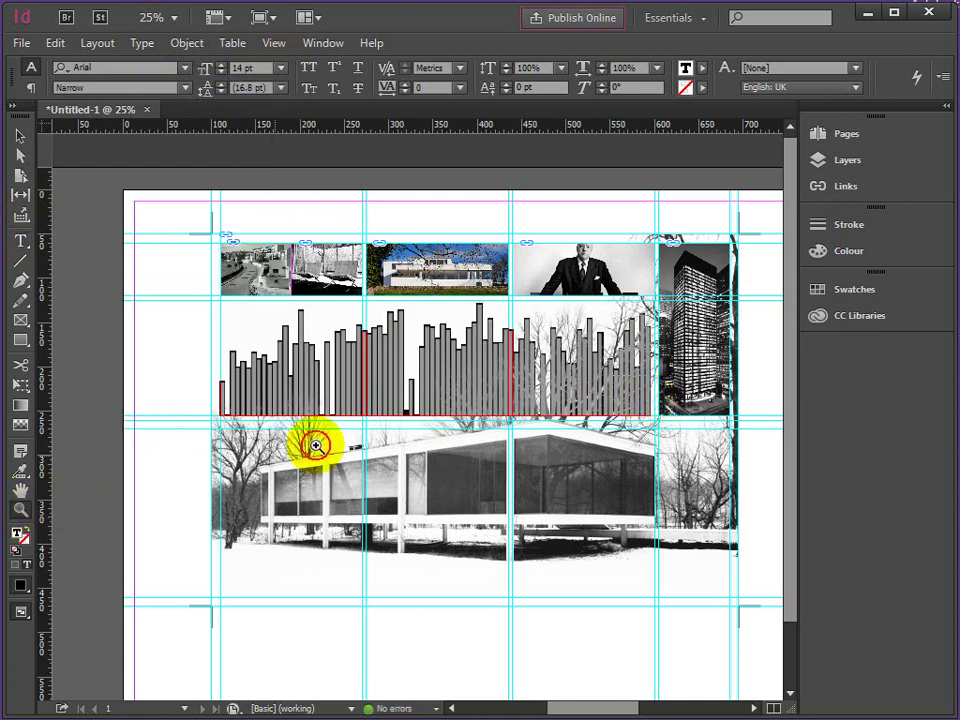
left_click(640, 390)
left_click(429, 343)
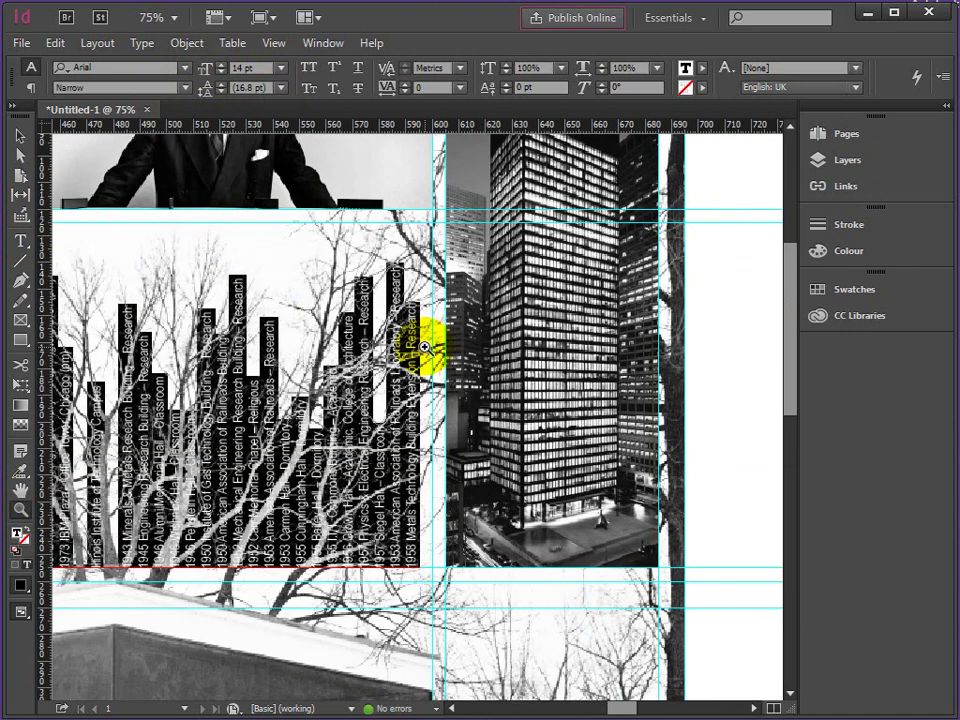
left_click(425, 435)
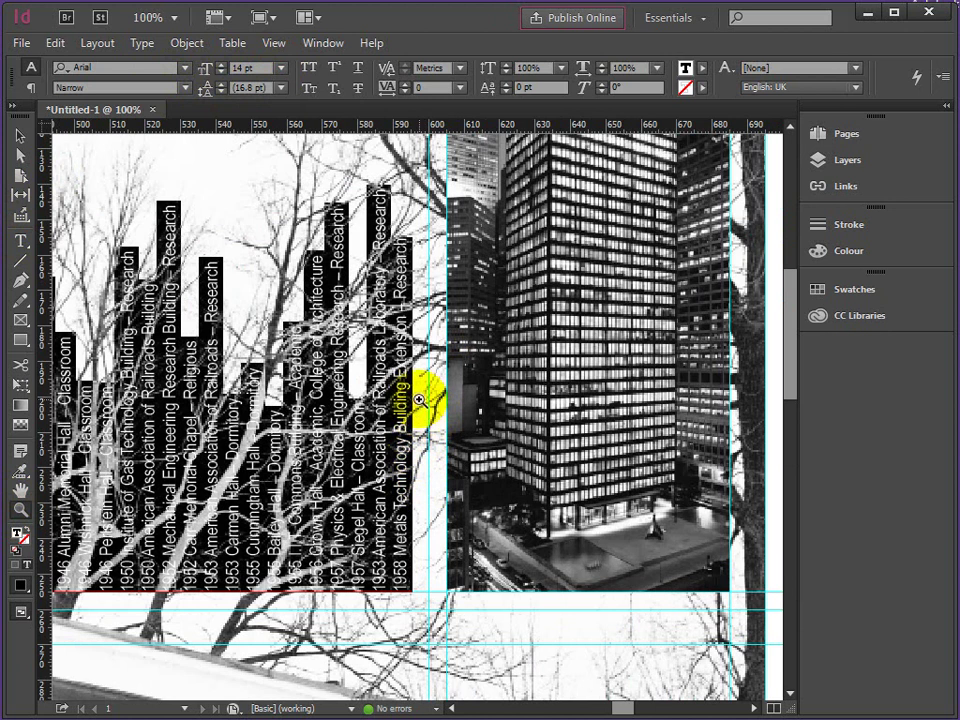
left_click(420, 395)
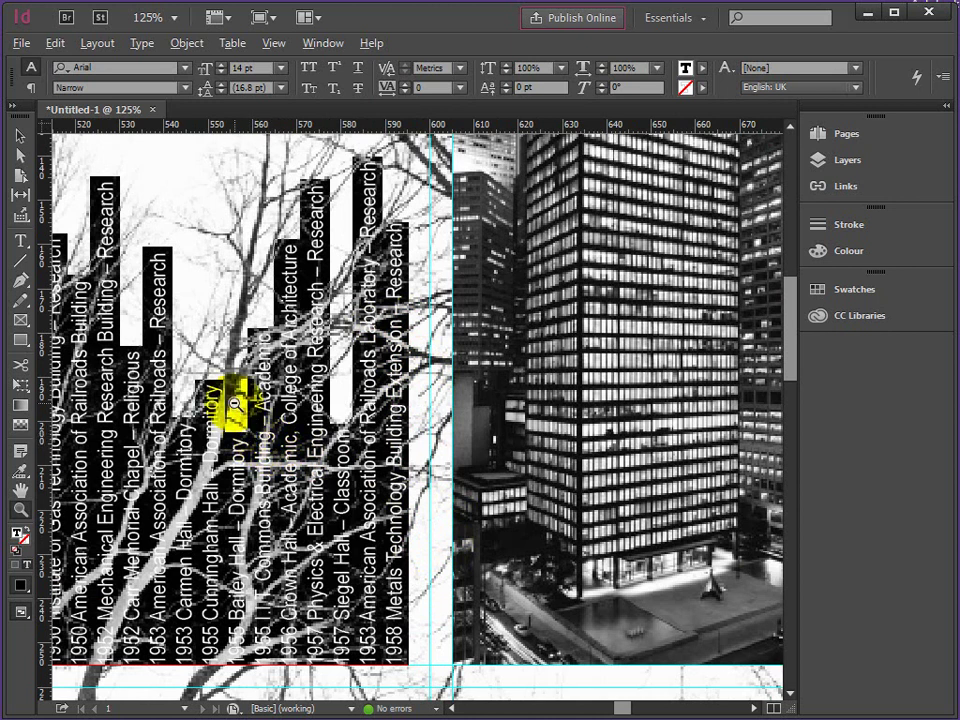
left_click(203, 396, "alt")
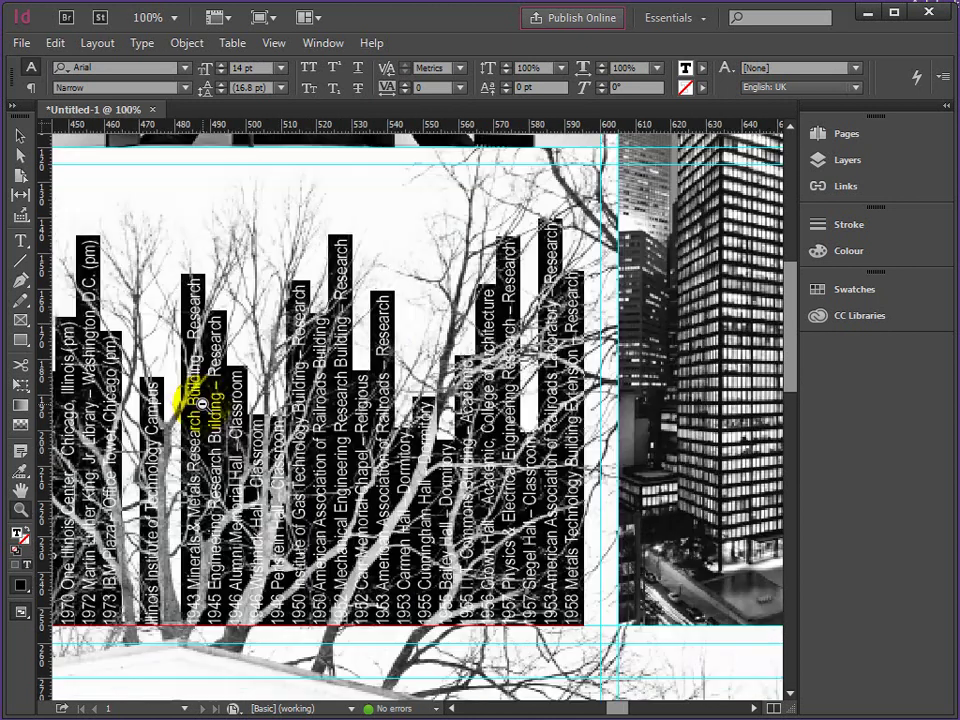
left_click(170, 398, "alt")
left_click(265, 398, "alt")
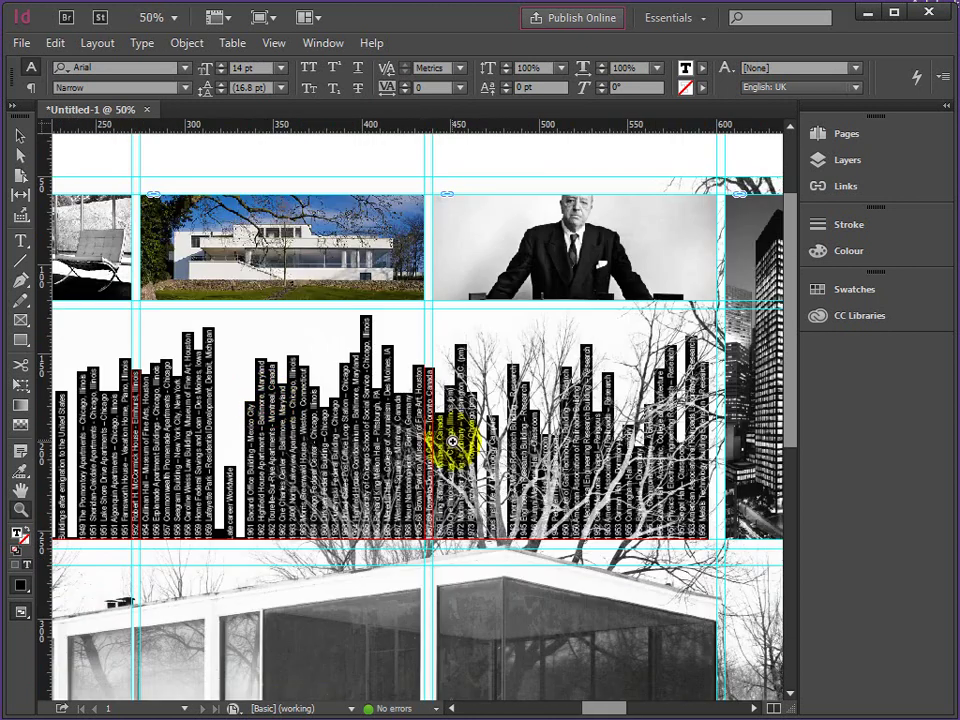
Format the heading "Illinois Institute of Technology Campus" in Arial Narrow Bold at 16 pt
left_click(505, 499)
left_click(490, 457)
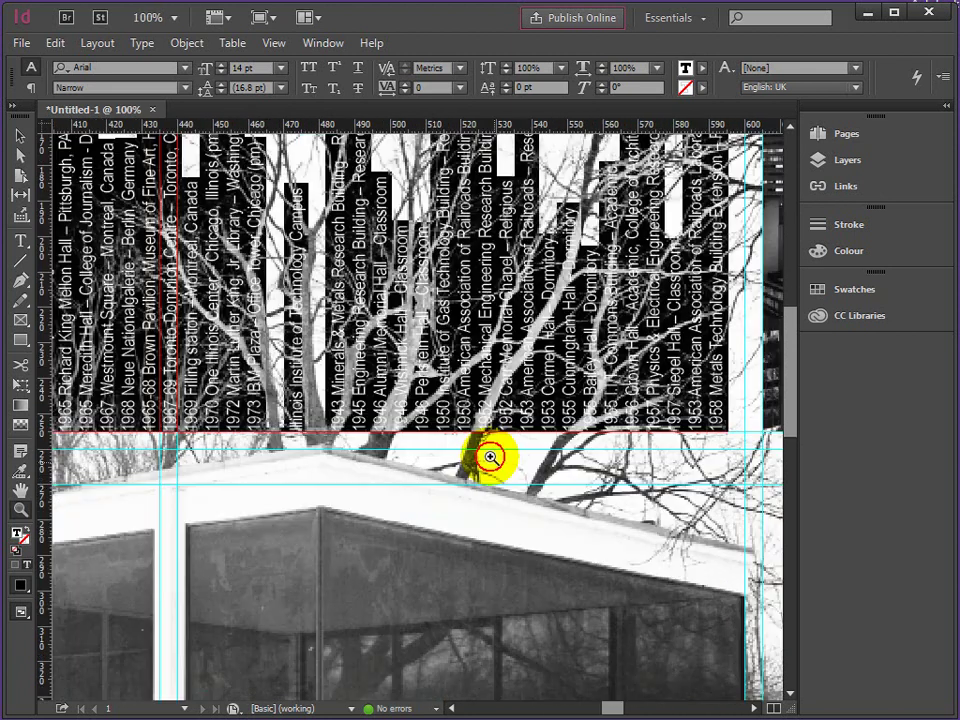
left_click(20, 241)
left_click_drag(298, 190, 293, 425)
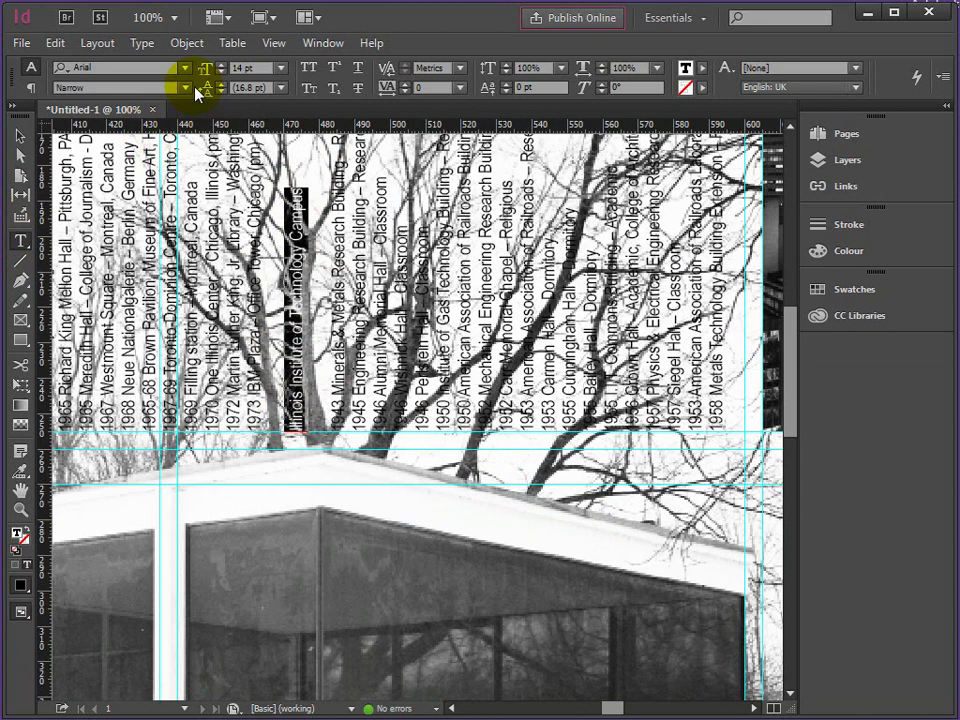
left_click(30, 72)
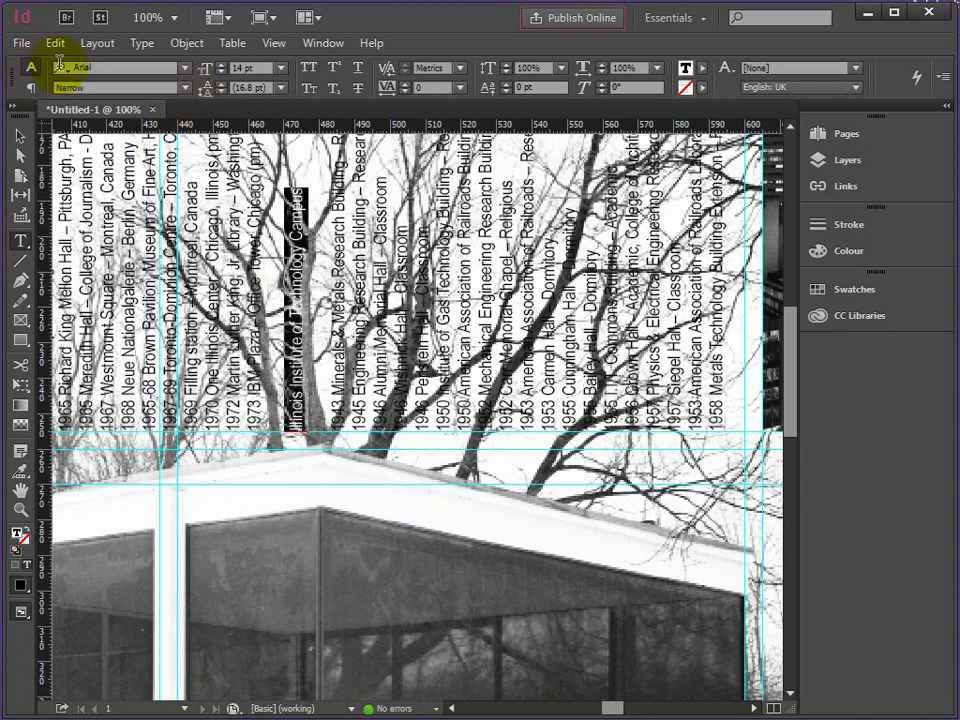
left_click(32, 90)
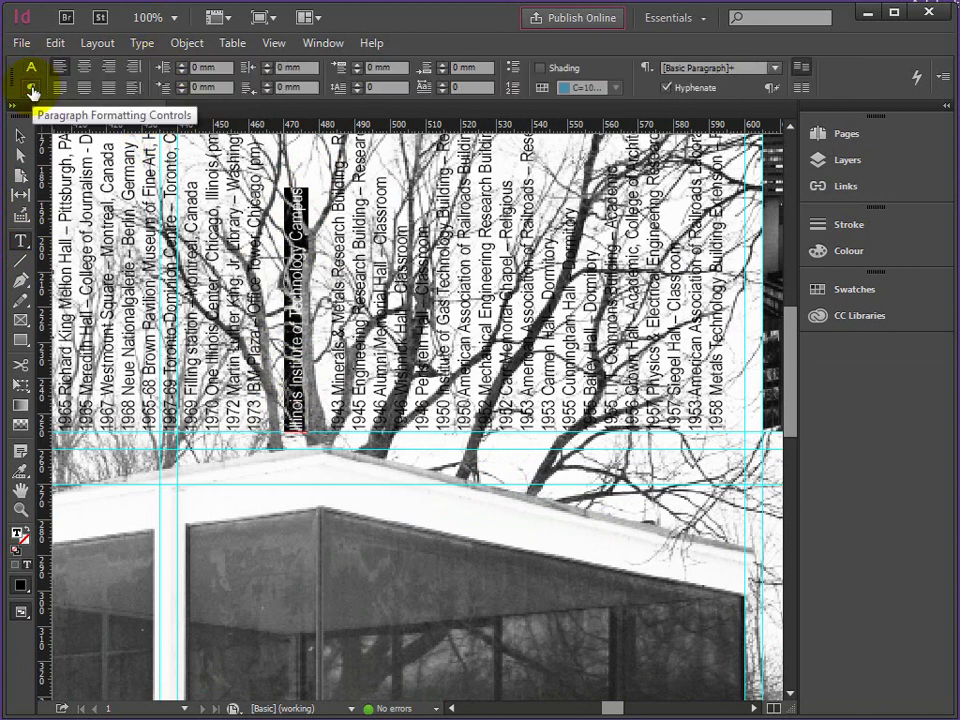
left_click(30, 70)
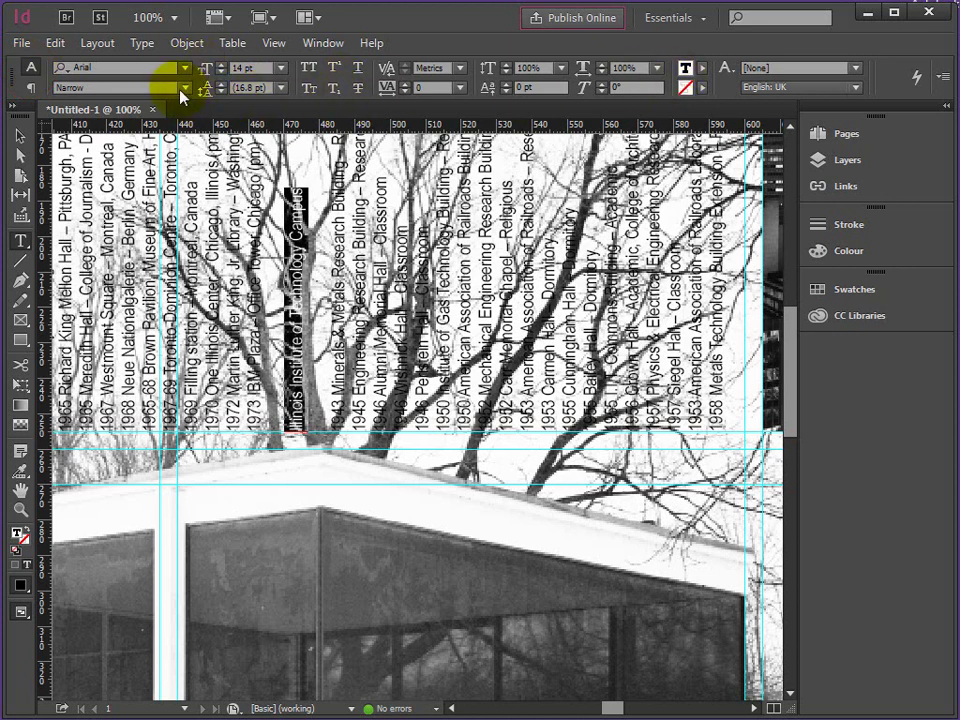
left_click(183, 89)
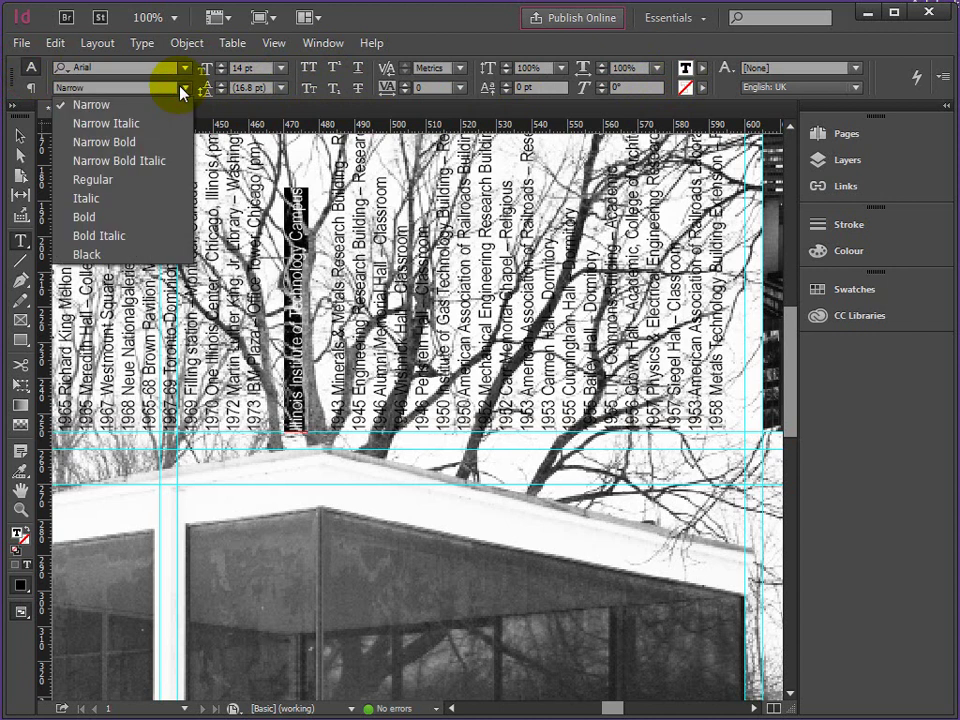
left_click(97, 143)
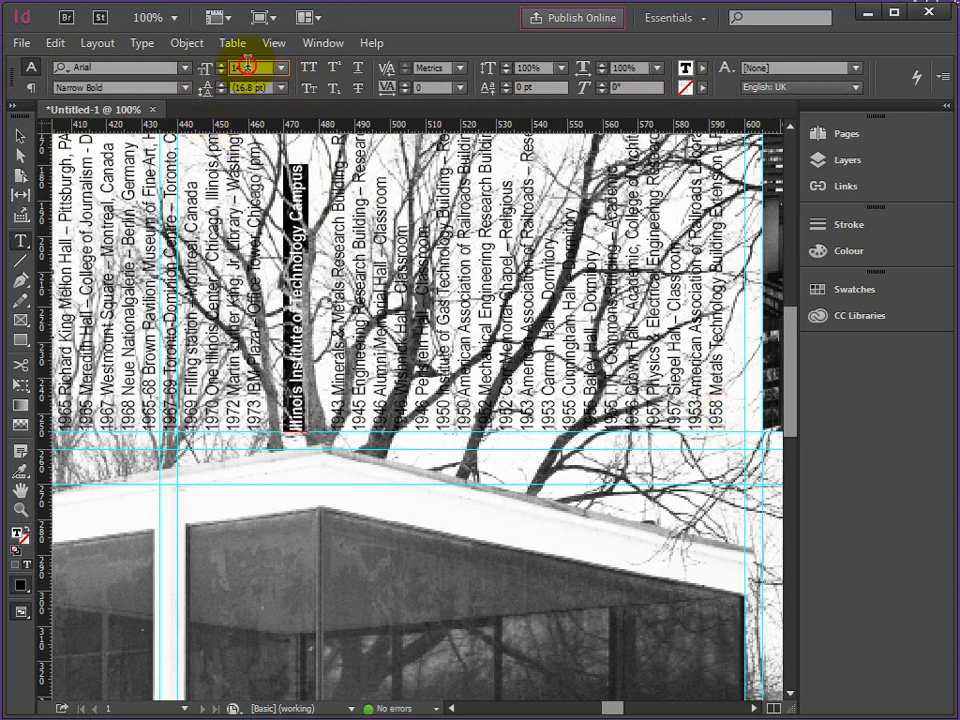
left_click(203, 68)
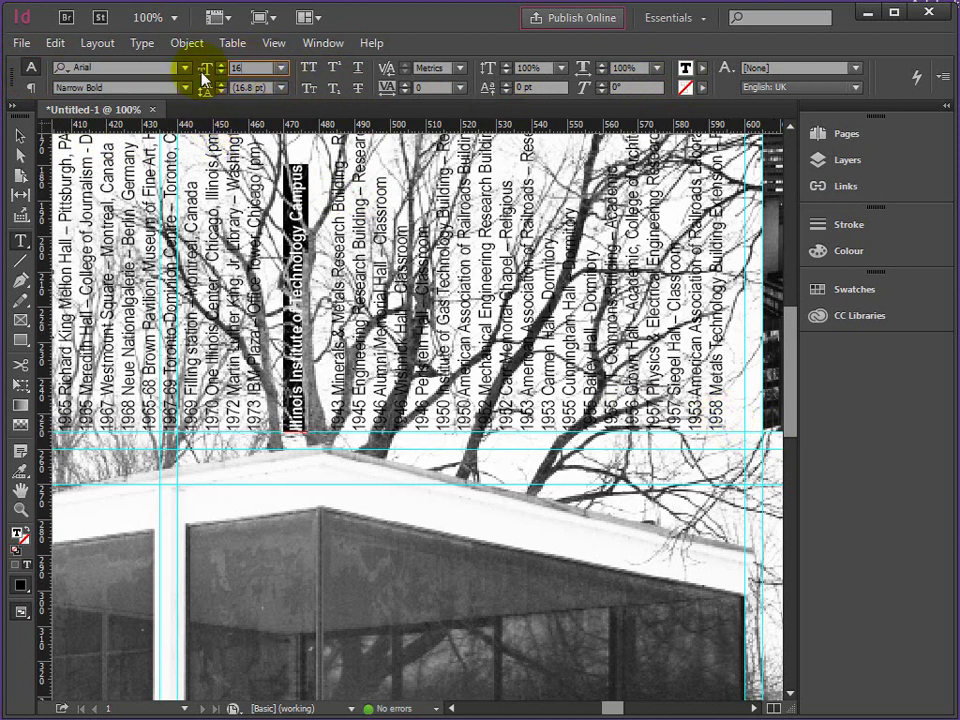
key("Return")
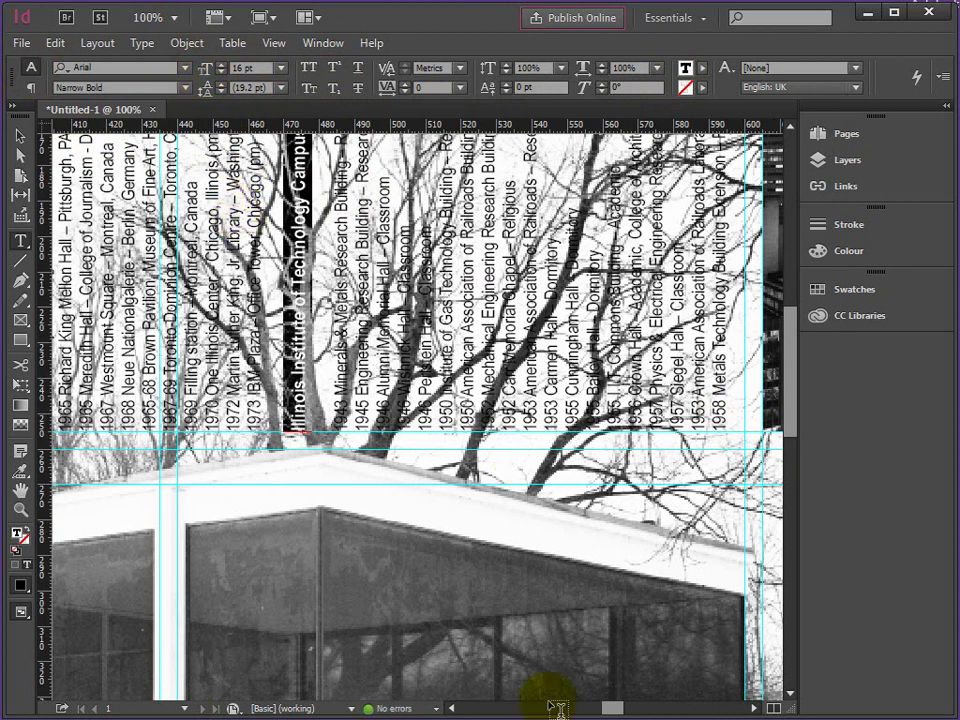
left_click_drag(611, 708, 596, 708)
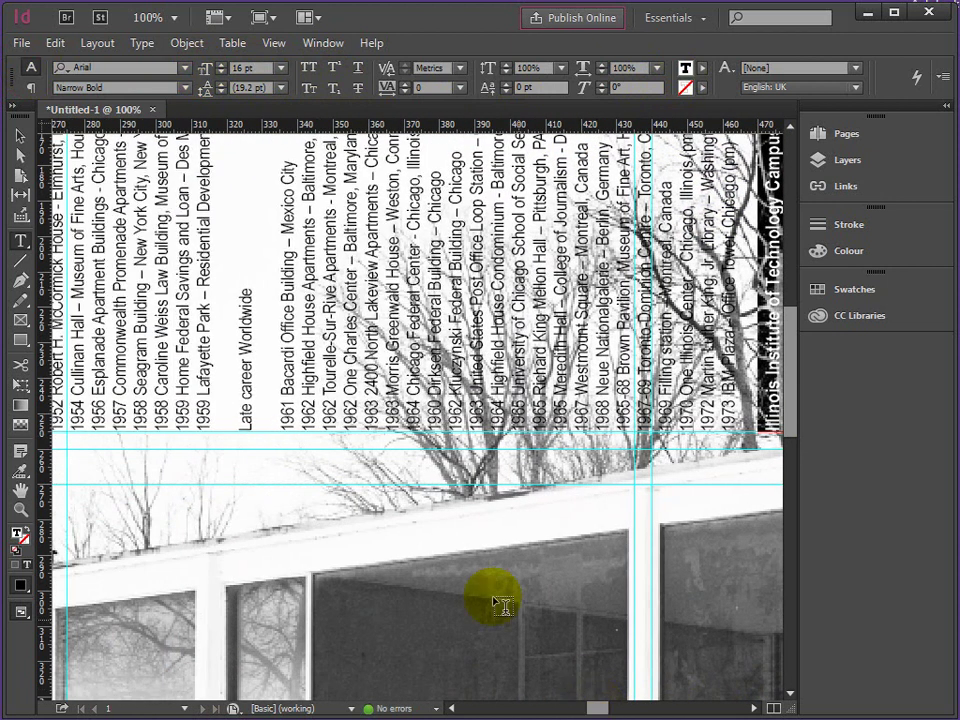
Format the heading "Late career Worldwide" in Arial Narrow Bold at 16 pt
left_click_drag(242, 282, 246, 428)
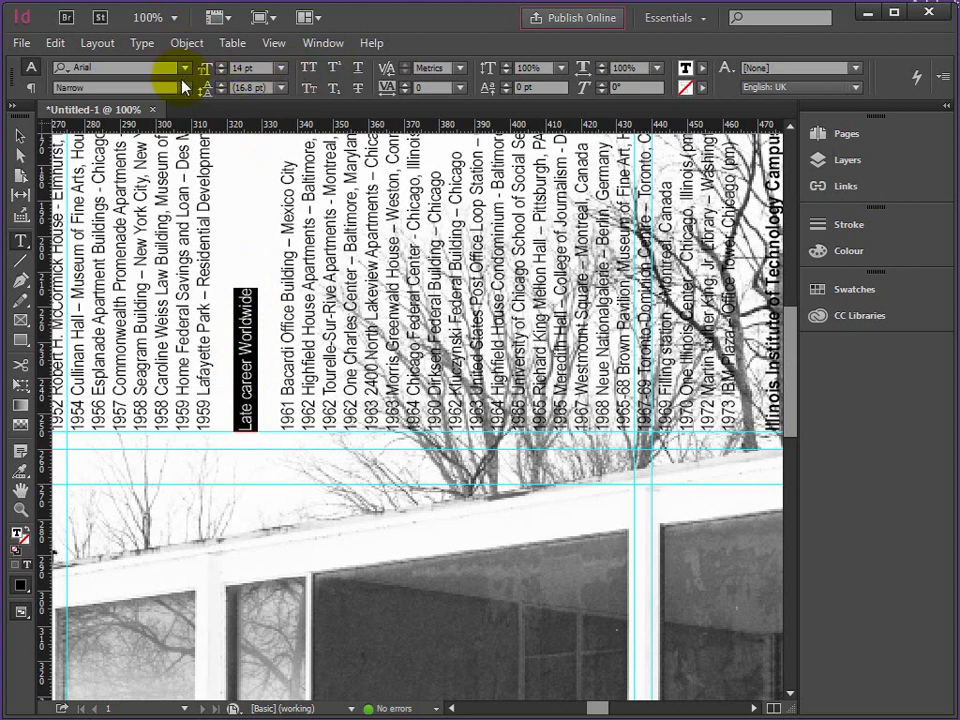
left_click(185, 87)
left_click(124, 140)
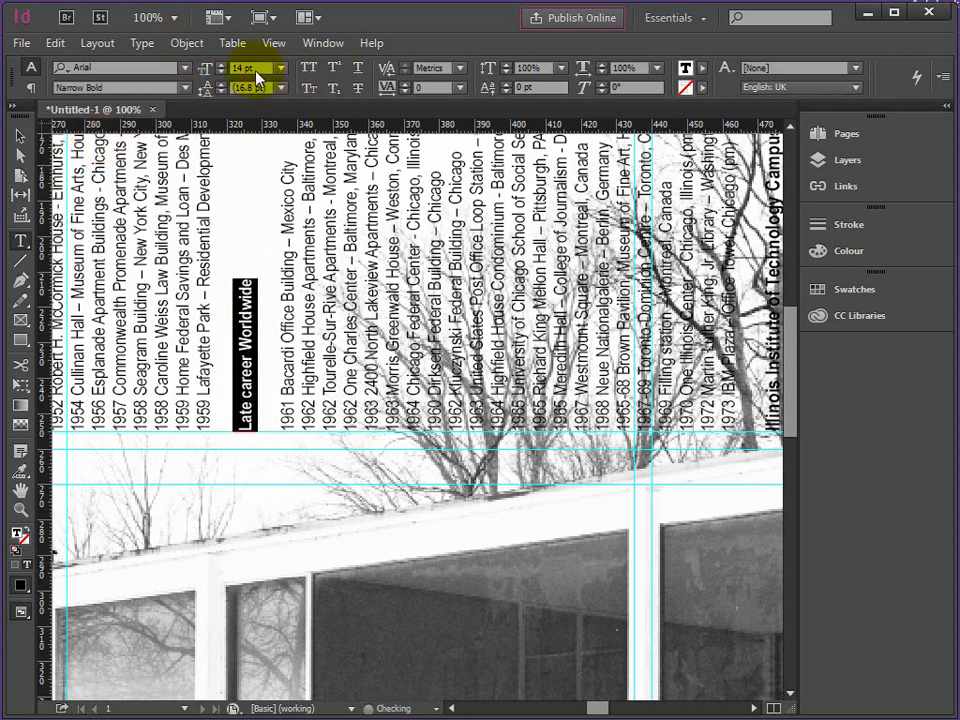
left_click(205, 72)
type("1")
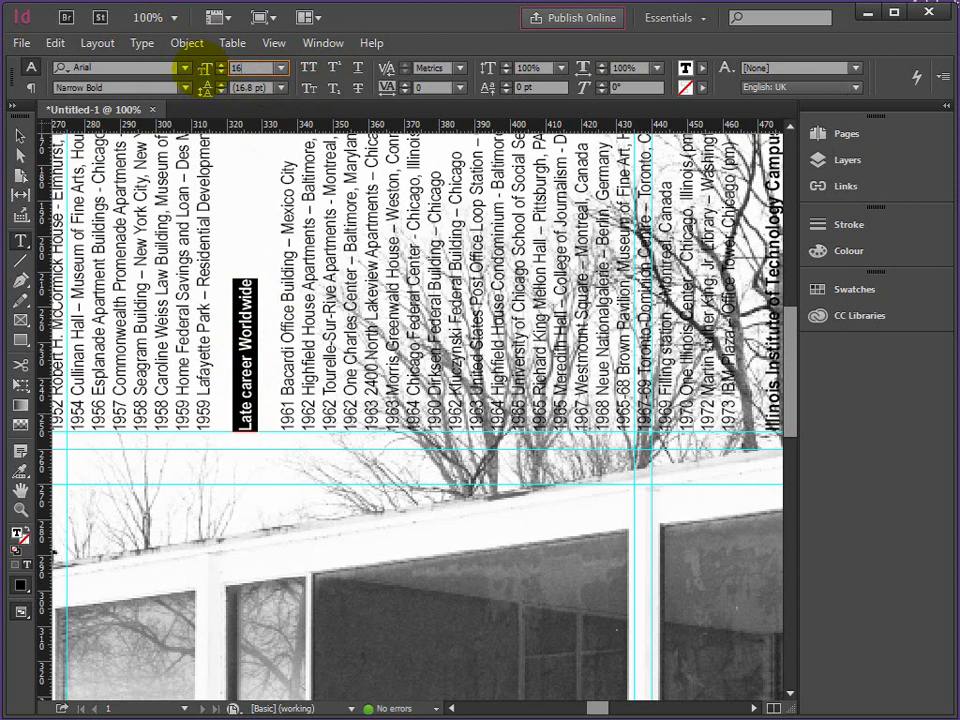
type("6")
key("Return")
Format the heading "Buildings after emigration to the United States" in Arial Bold at 16 pt
mouse_move(588, 708)
left_mouse_down()
mouse_move(566, 708)
mouse_move(575, 710)
left_mouse_up()
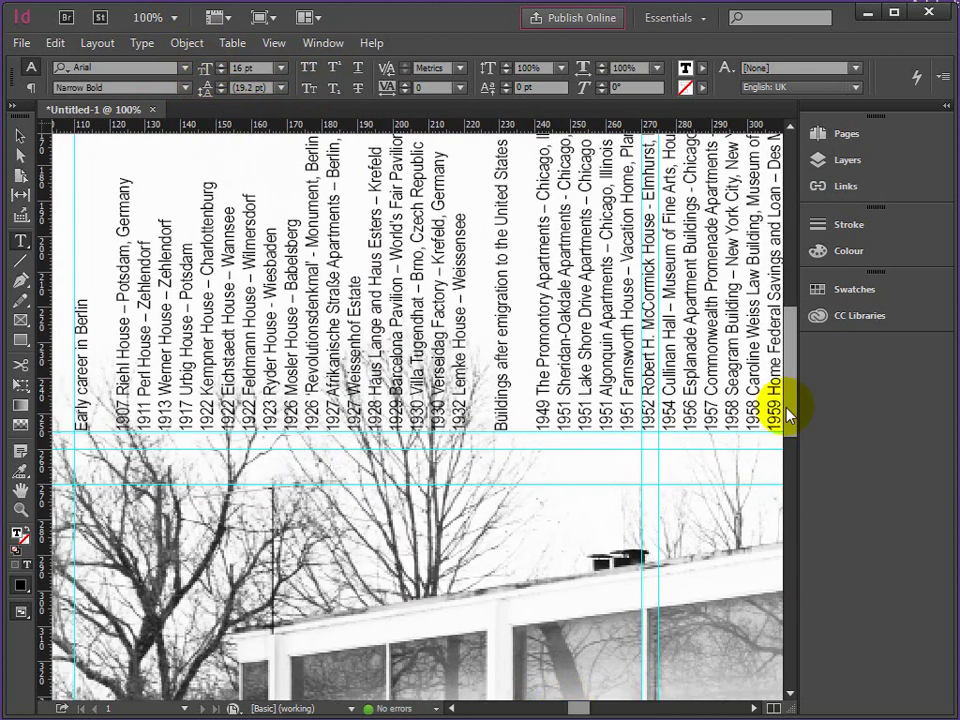
scroll(793, 390, "up", 3)
left_click_drag(505, 268, 467, 546)
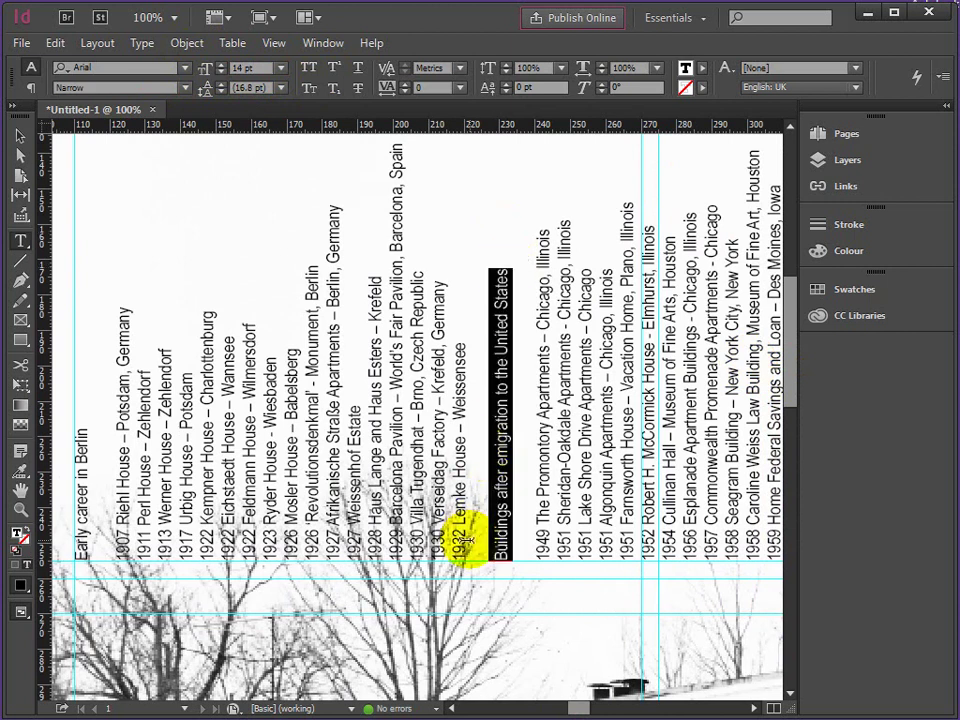
left_click(186, 88)
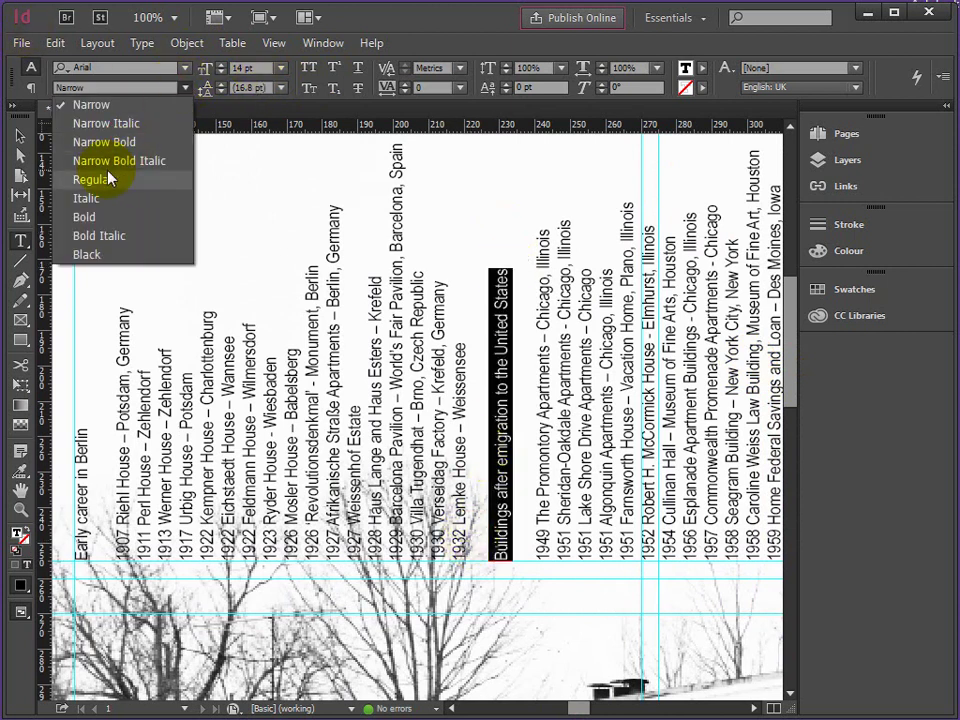
left_click(80, 214)
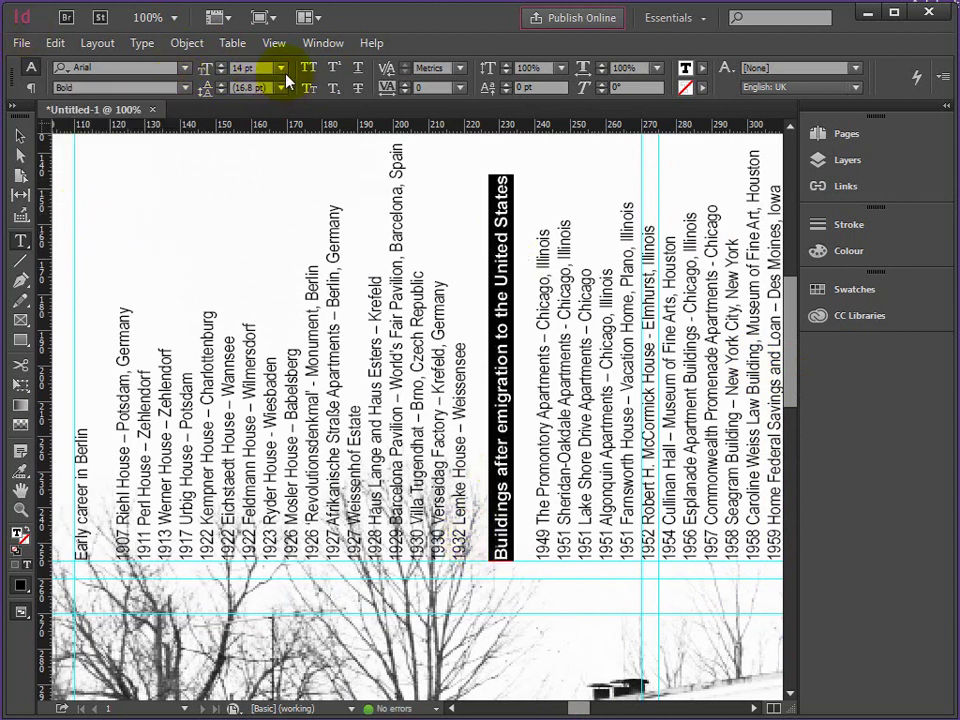
left_click(263, 66)
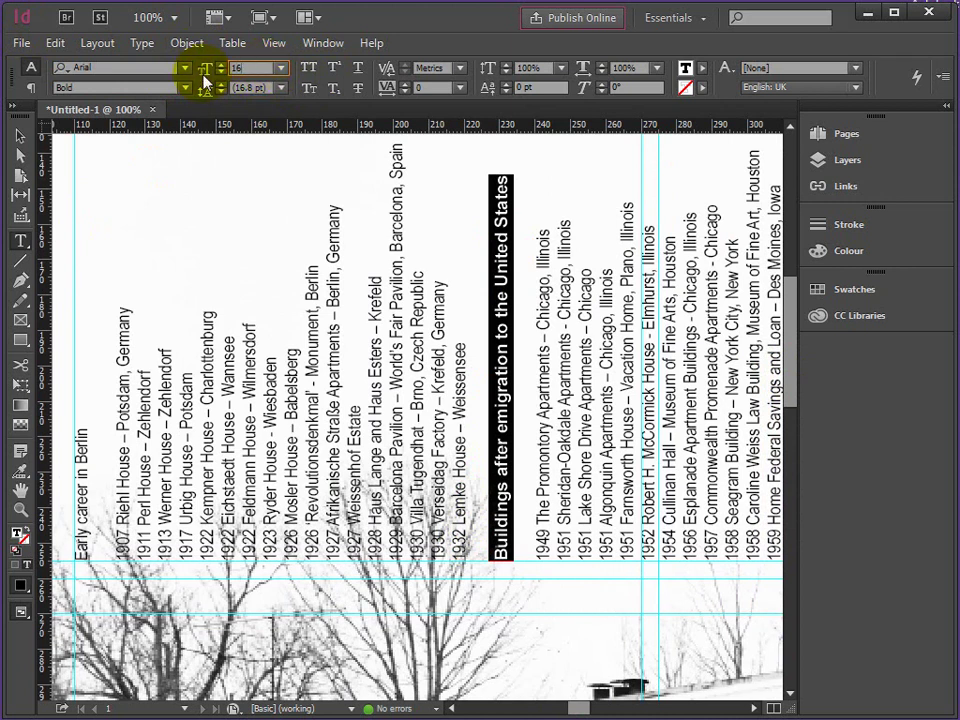
key("Return")
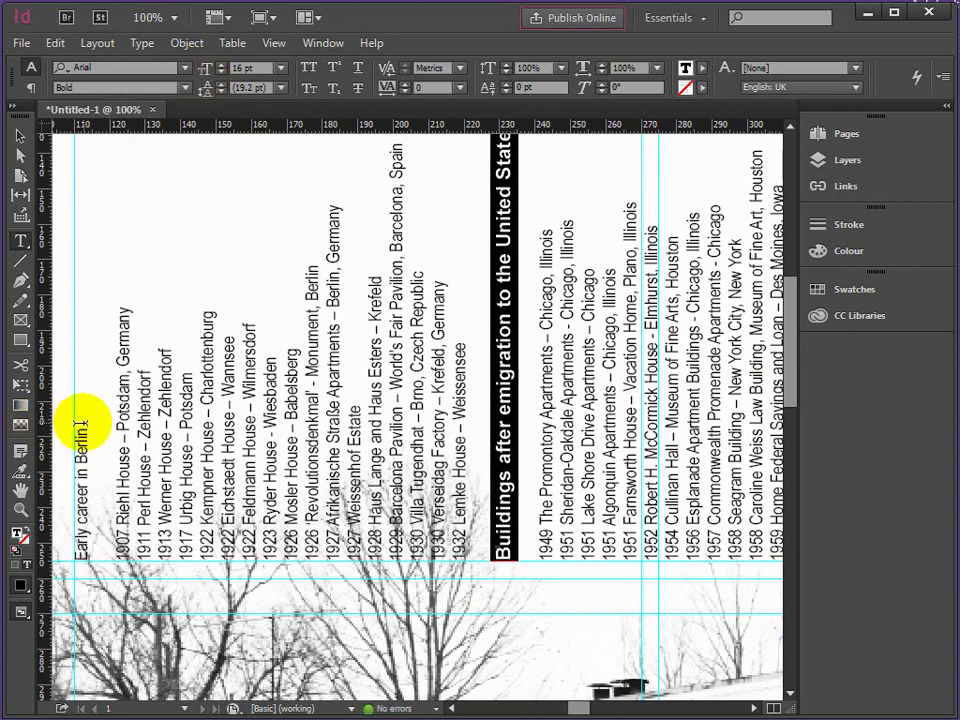
Format the heading "Early career in Berlin" in Arial Bold at 18 pt
left_click_drag(79, 420, 25, 548)
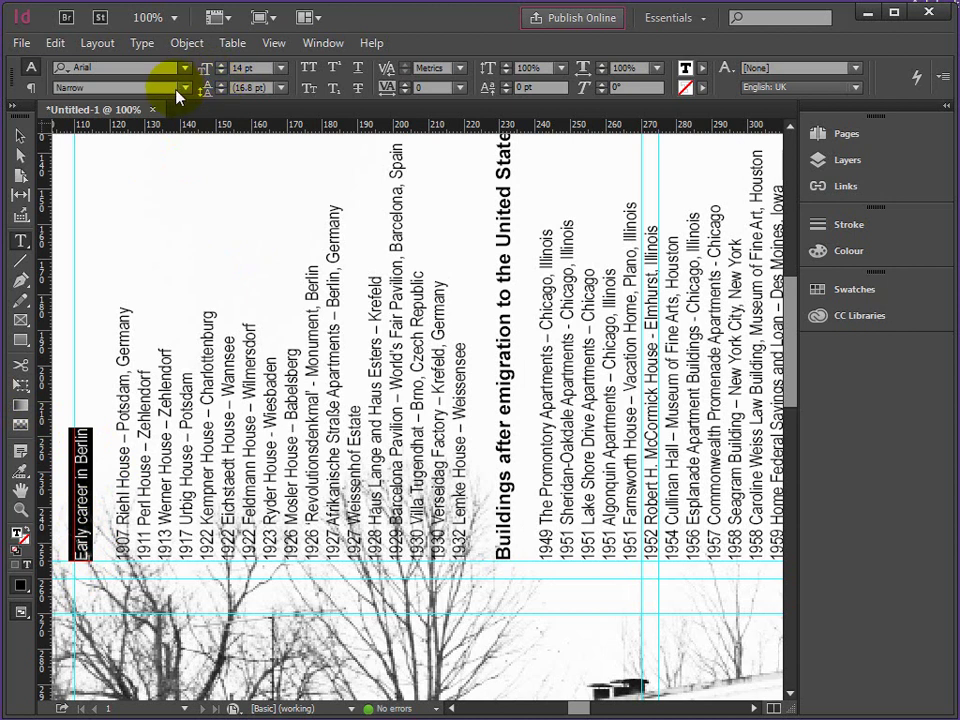
left_click(186, 88)
left_click(110, 205)
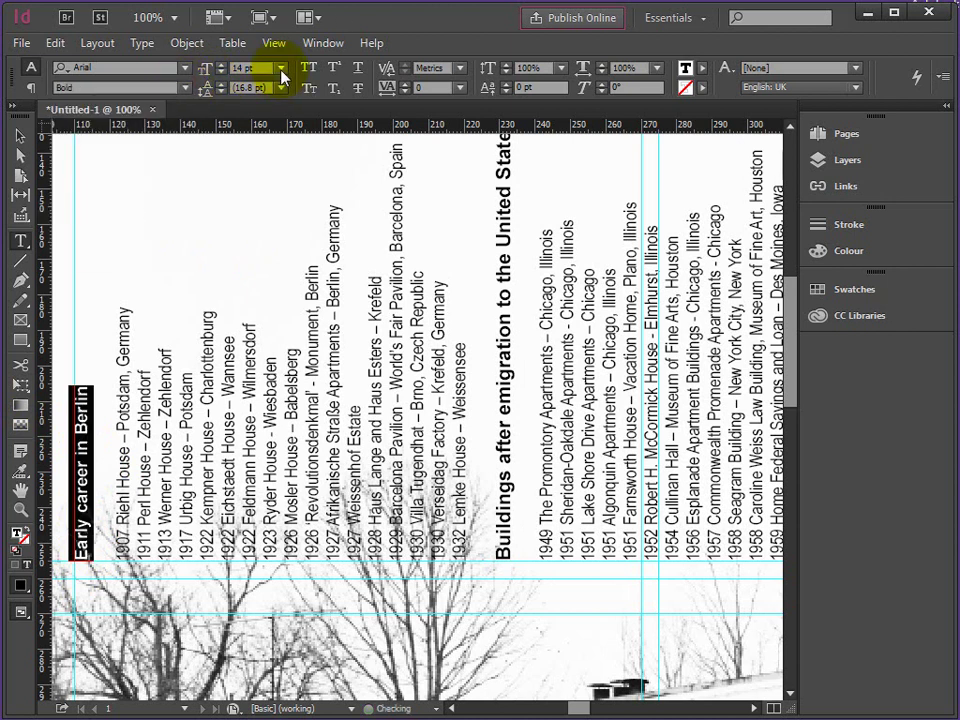
left_click(281, 67)
left_click(253, 224)
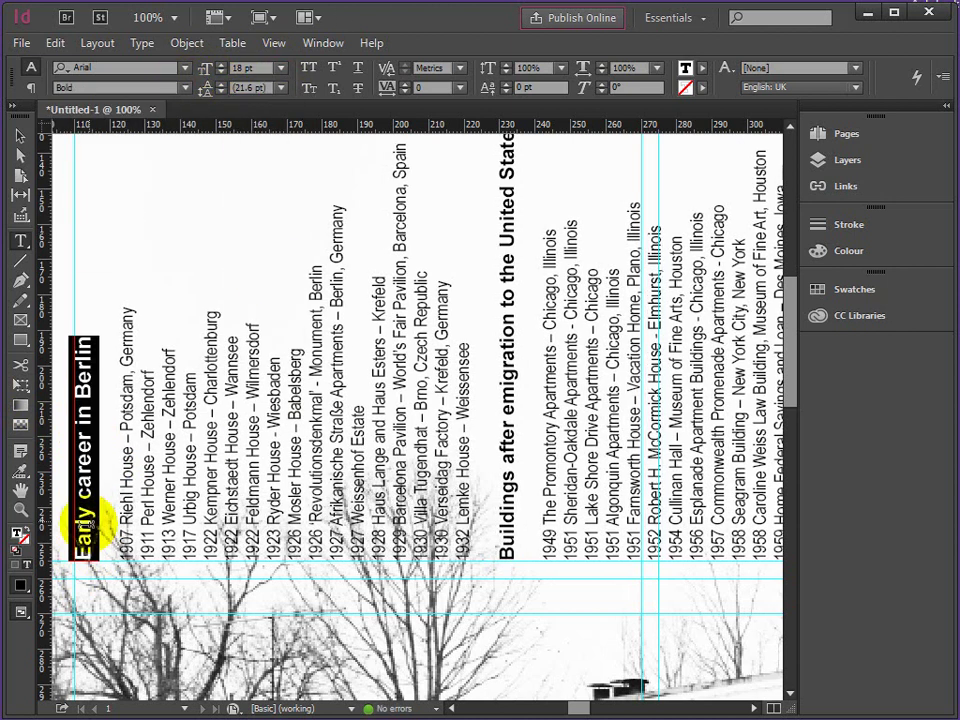
Add a new layer above PROJECTS LIST and name it MASK
left_click_drag(579, 708, 603, 708)
left_click(21, 505)
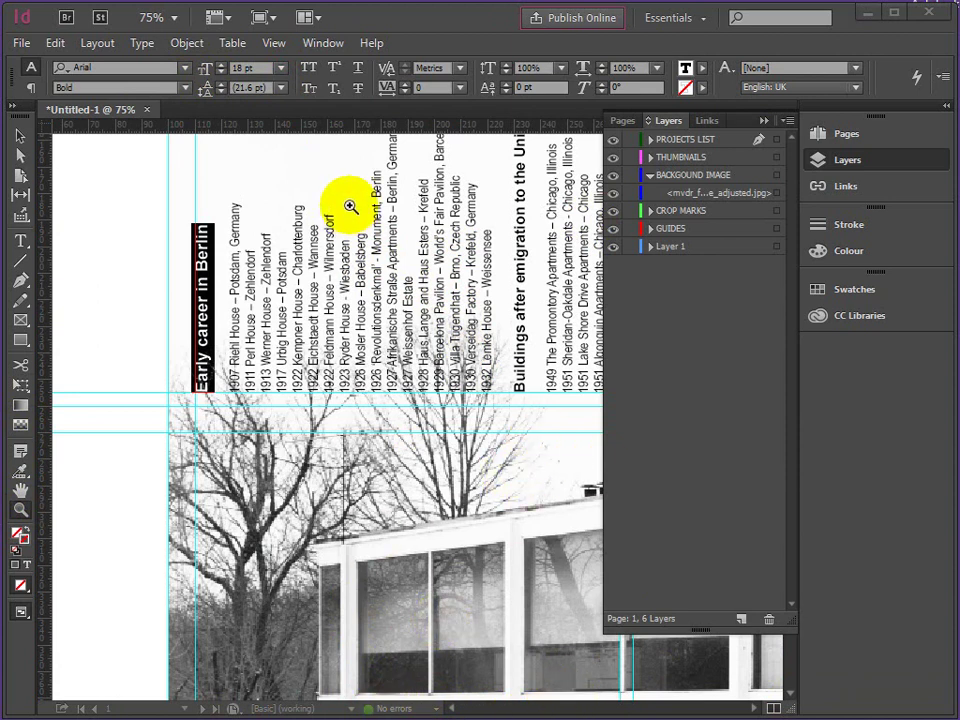
left_click(18, 143)
left_click_drag(573, 700, 614, 707)
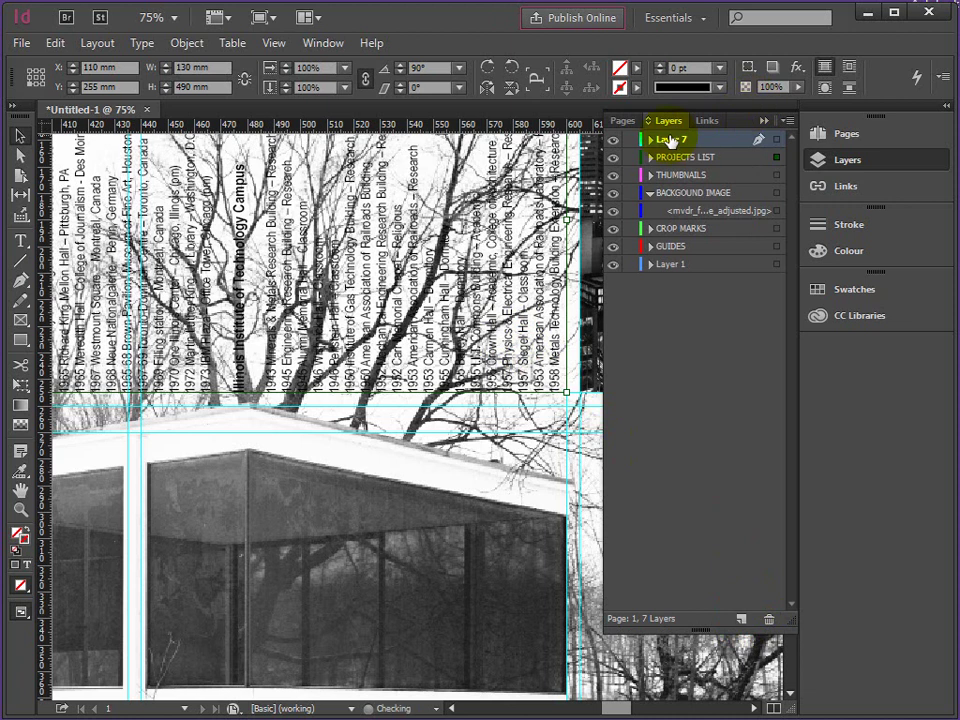
double_click(672, 142)
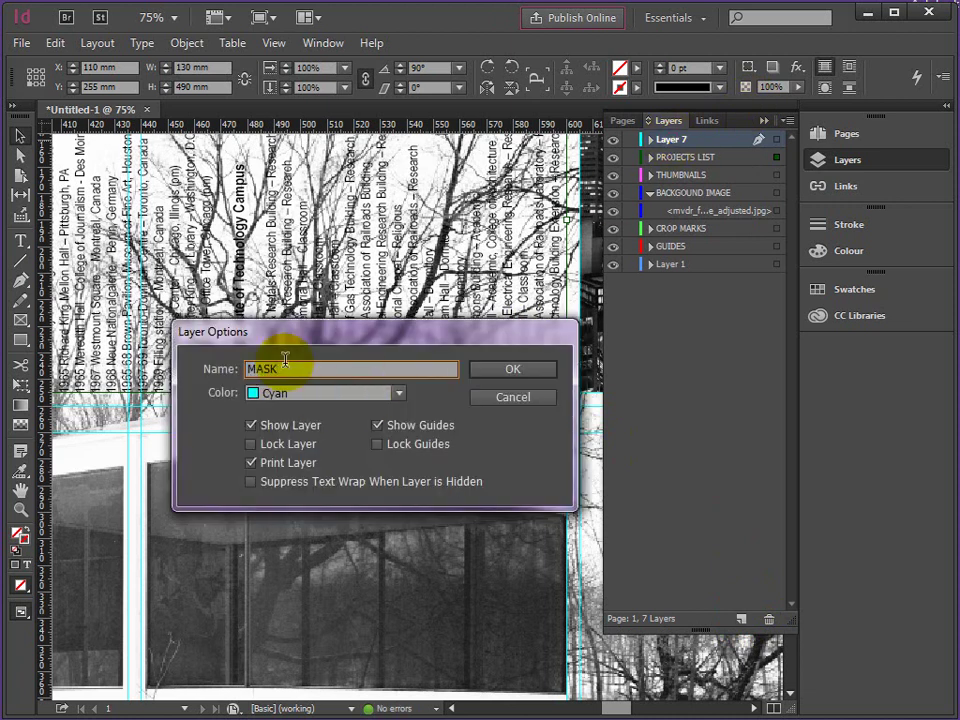
left_click(520, 369)
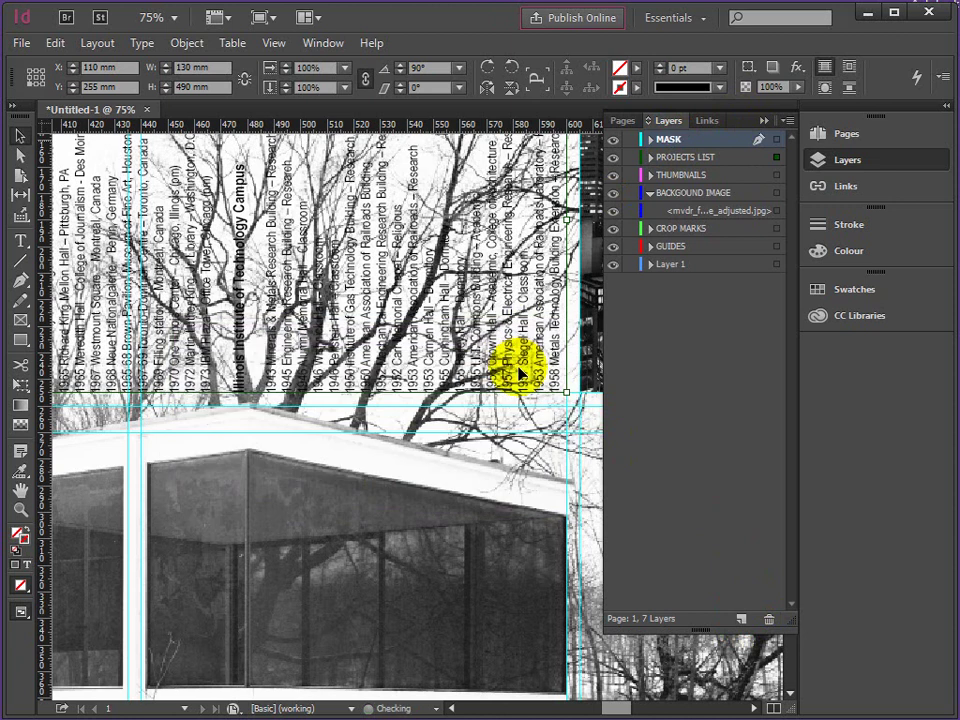
Draw a 490 by 130 mm rectangle over the whole project lists frame, and set its stroke to None
left_click(21, 510)
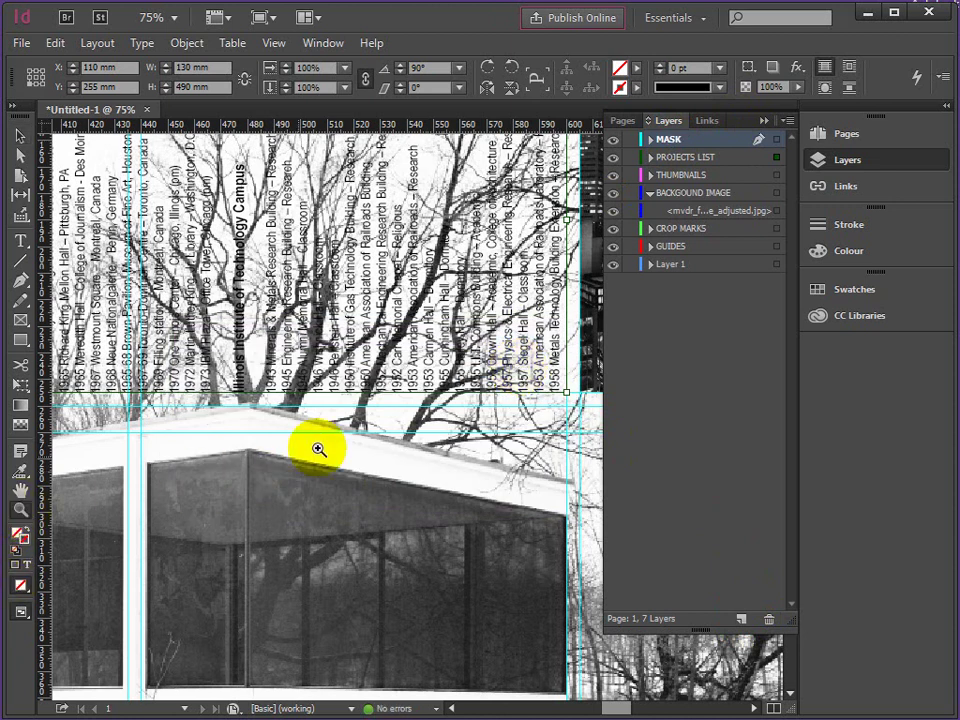
left_click(765, 122)
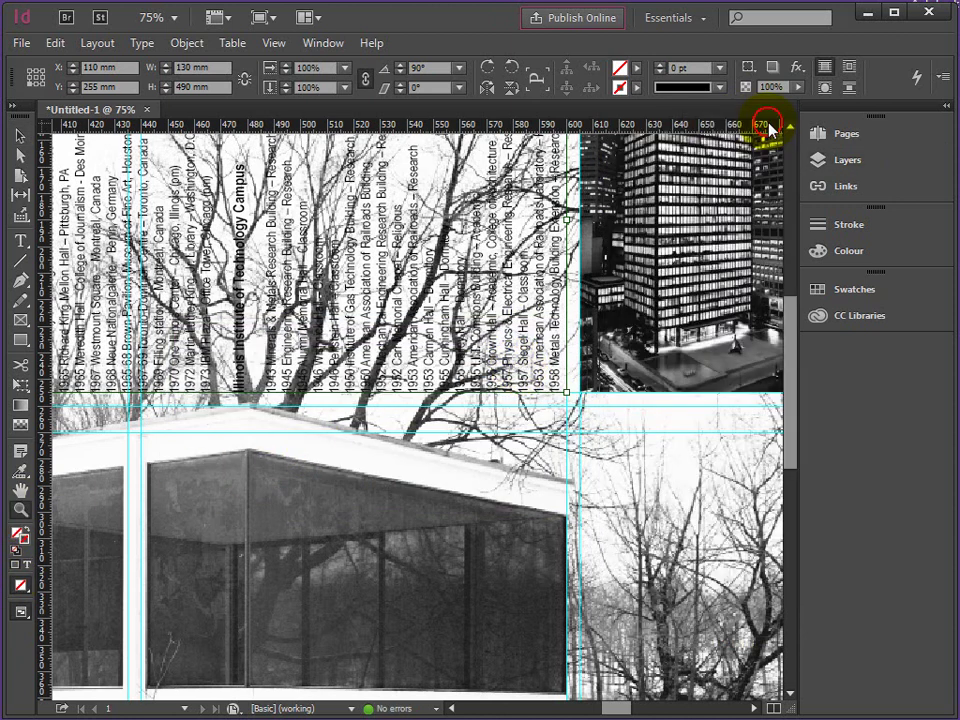
left_click(407, 407, "alt")
left_click(392, 377, "alt")
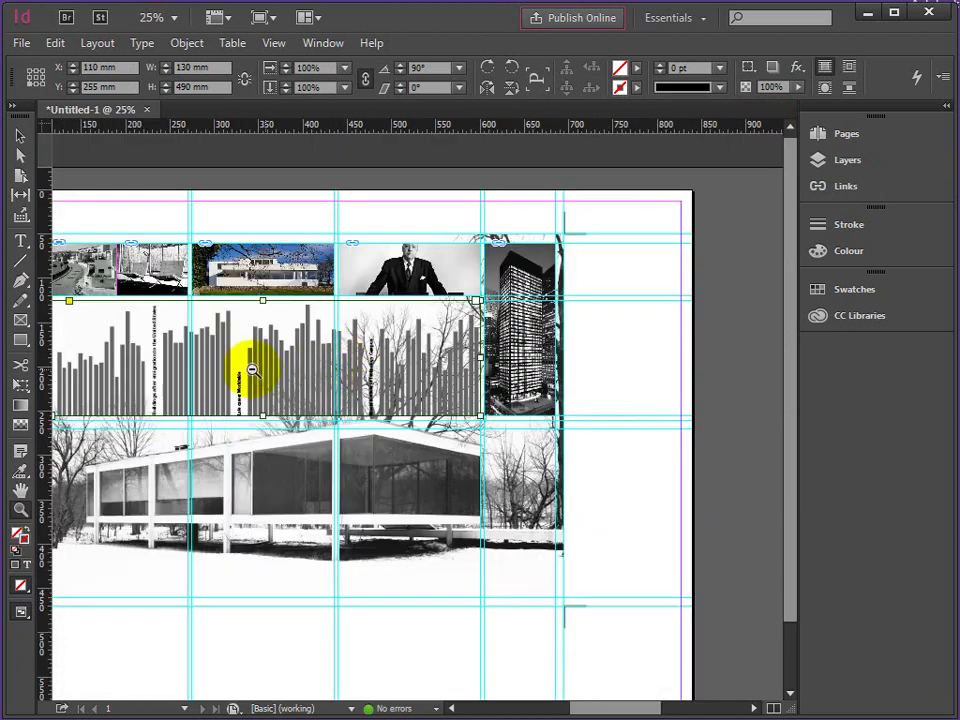
left_click(196, 382, "alt")
left_click(415, 380)
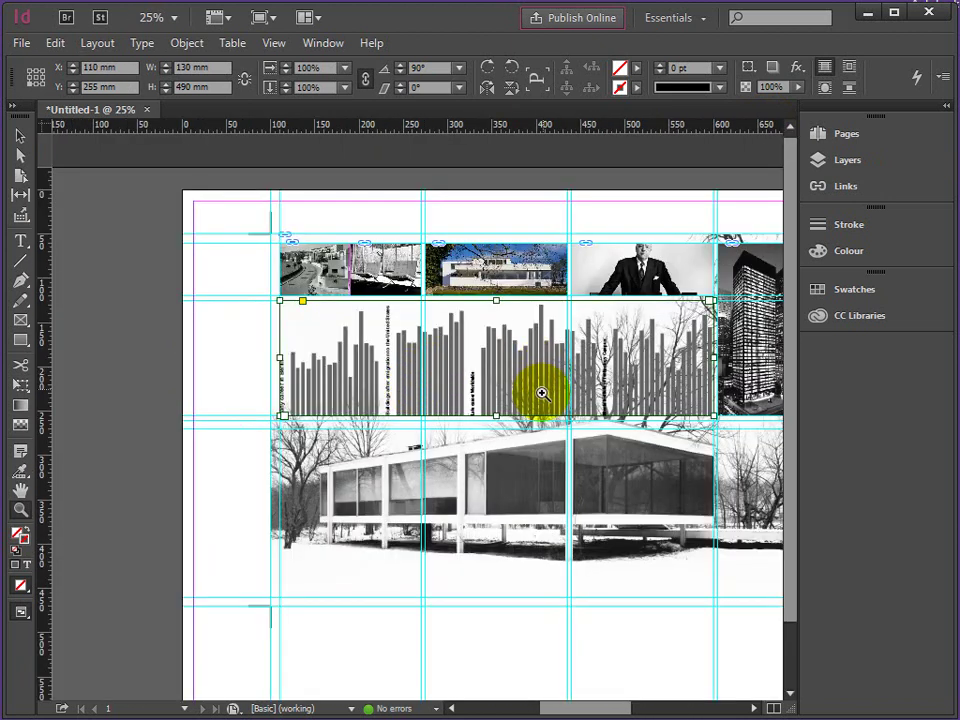
left_click_drag(568, 706, 587, 708)
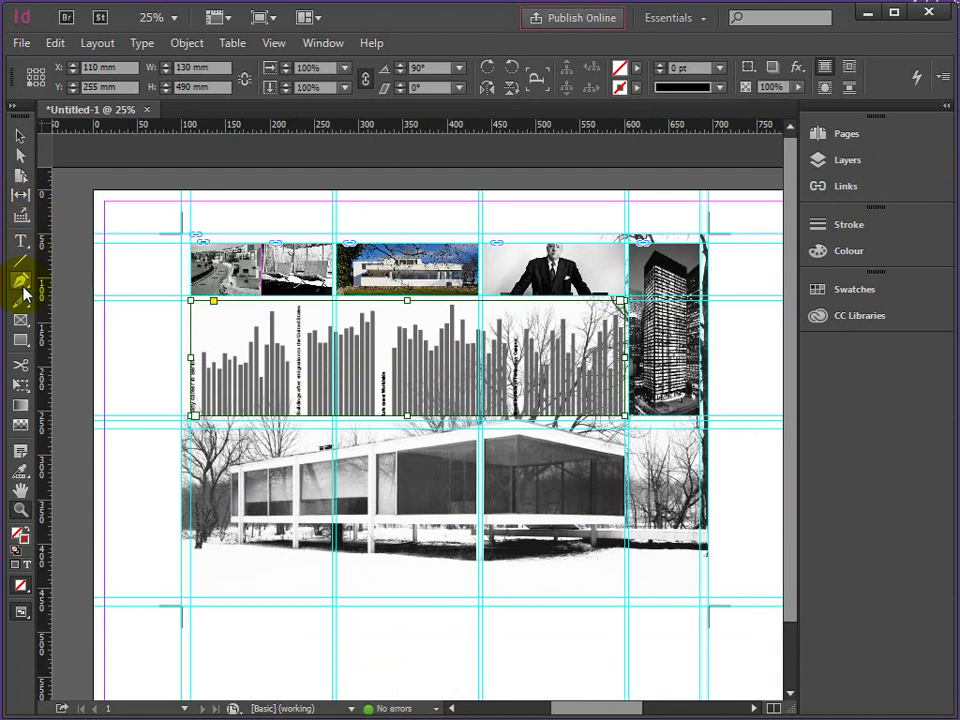
left_click(24, 340)
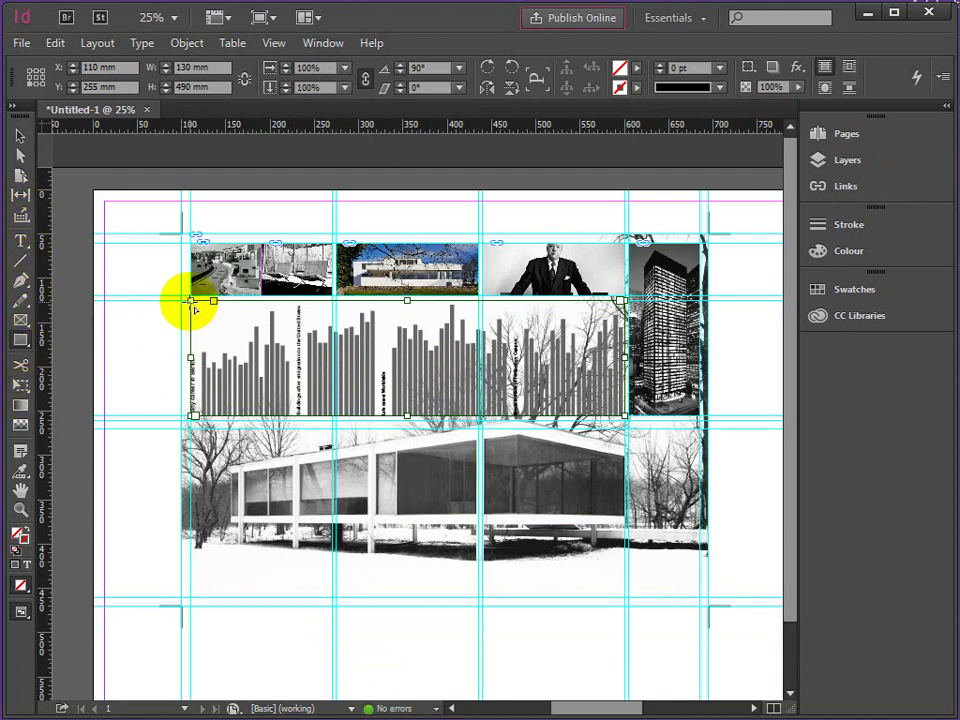
left_click_drag(192, 300, 624, 418)
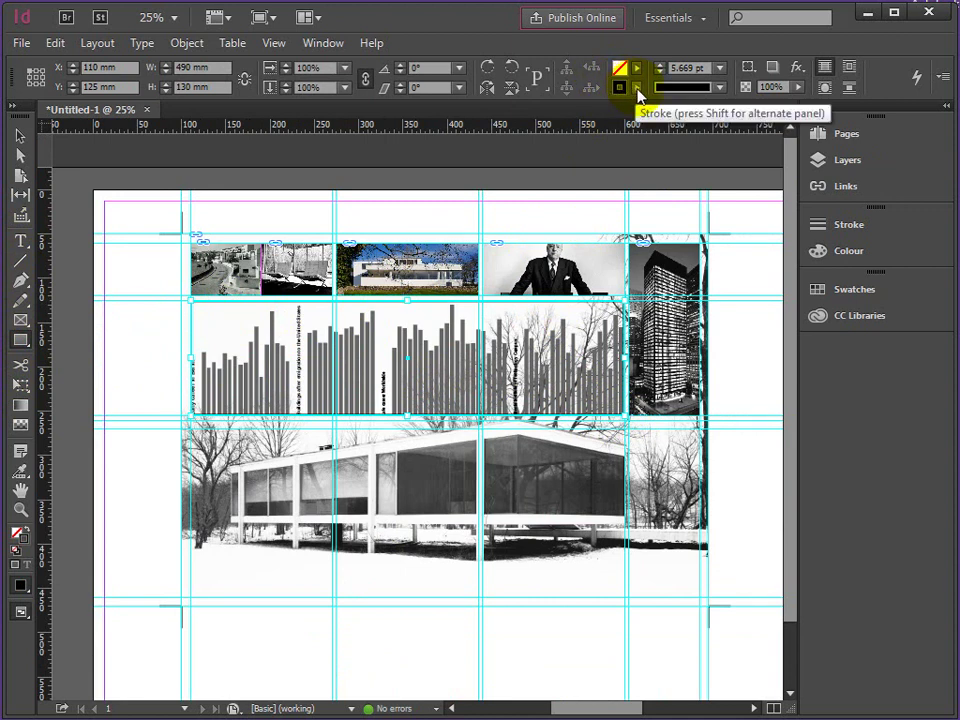
left_click(637, 88)
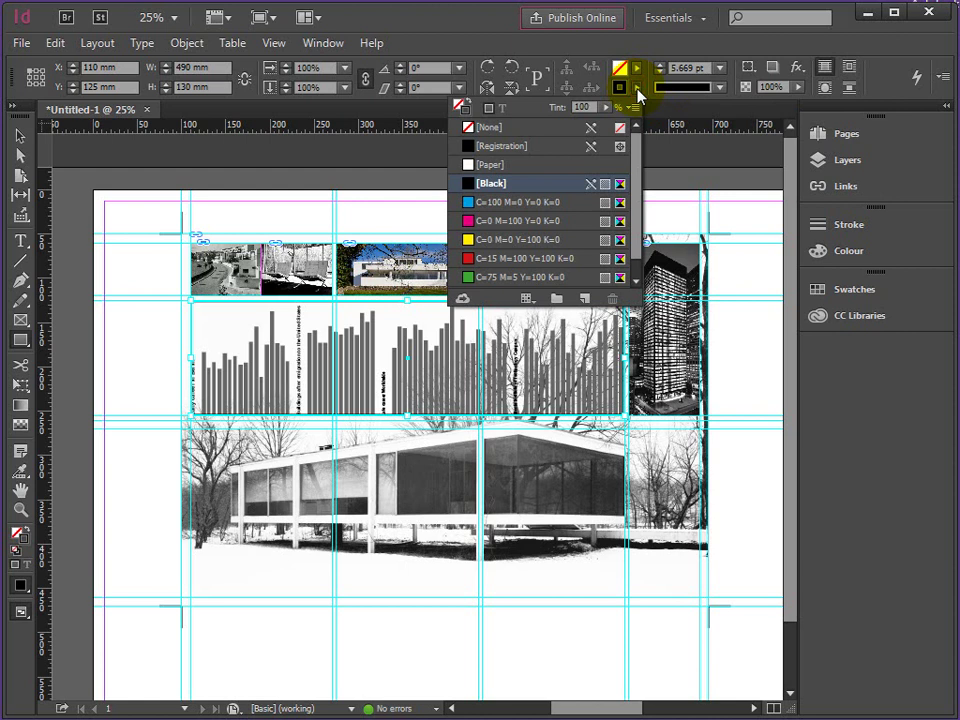
left_click(486, 130)
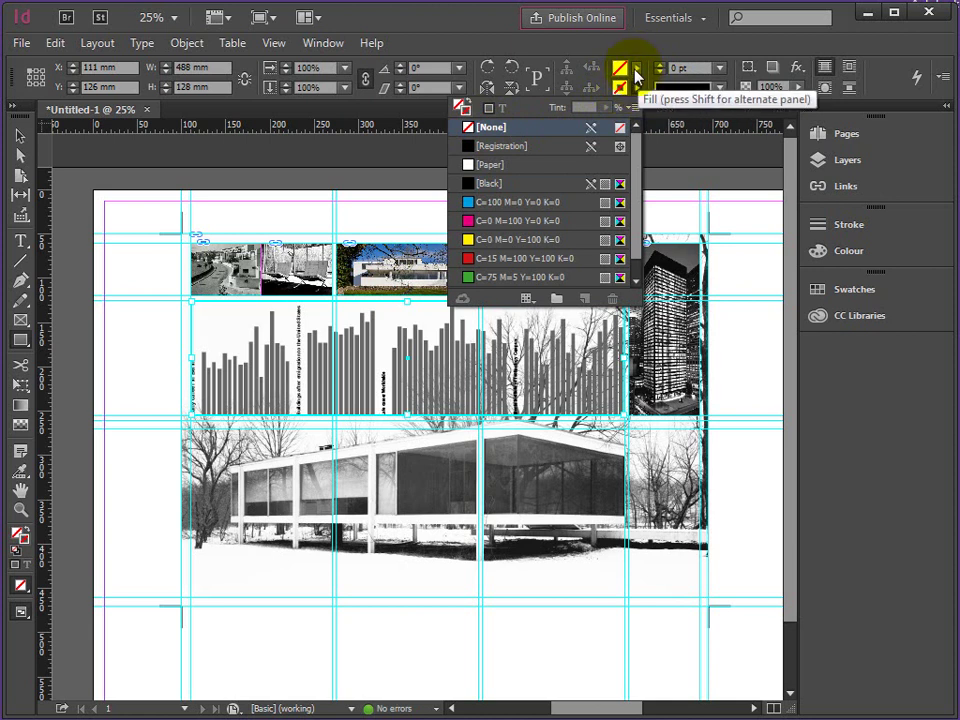
Create a process colour swatch named WHITE in RGB mode as the rectangle's fill
left_click(636, 77)
left_click(636, 77)
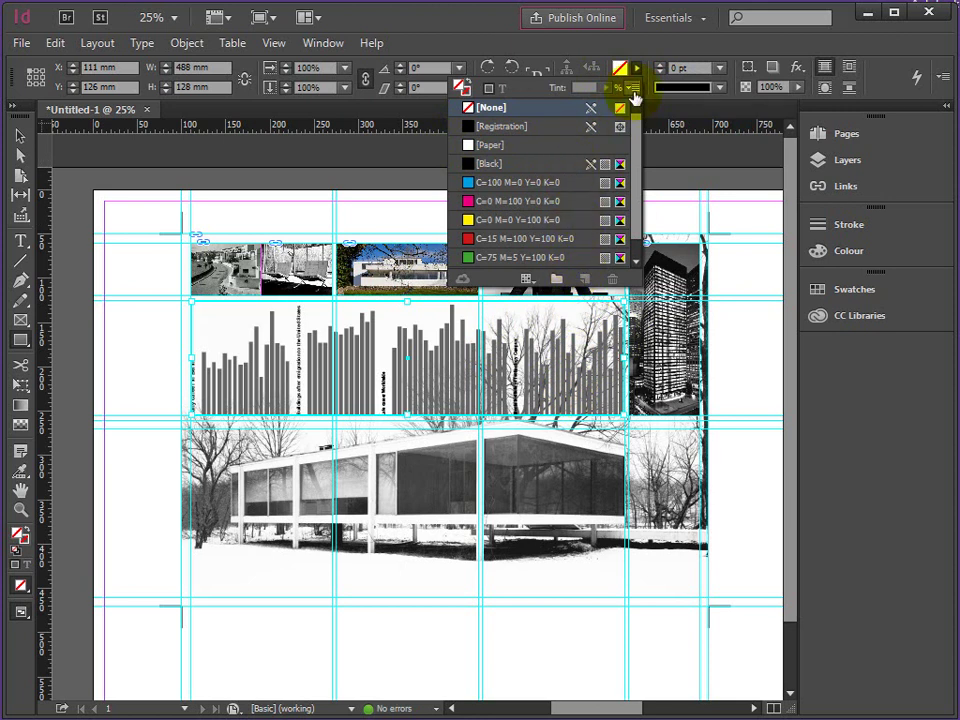
left_click(631, 89)
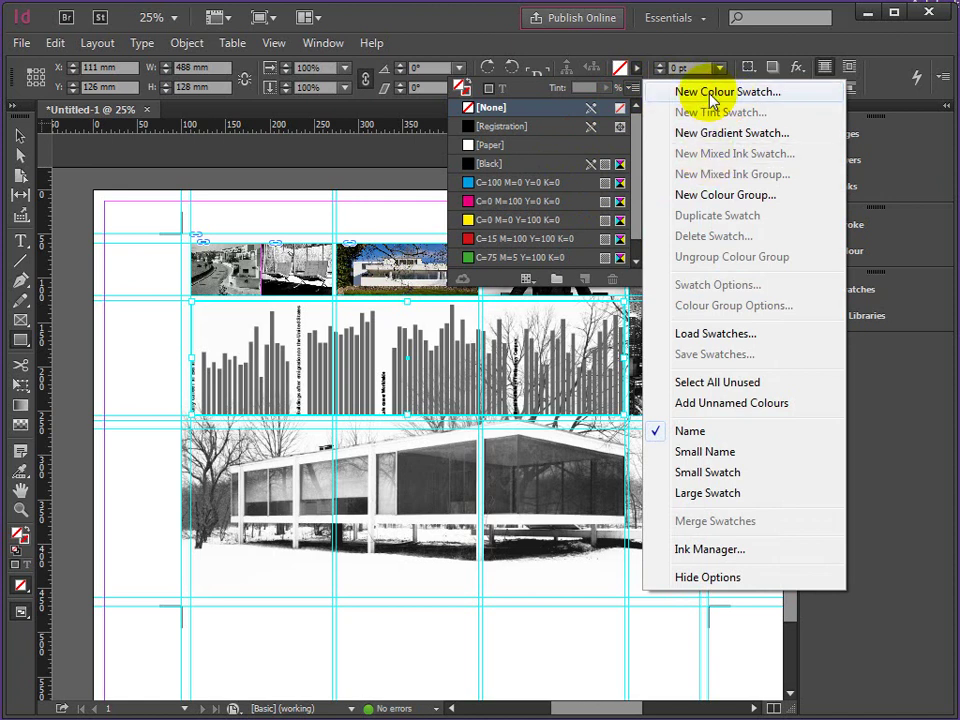
left_click(713, 92)
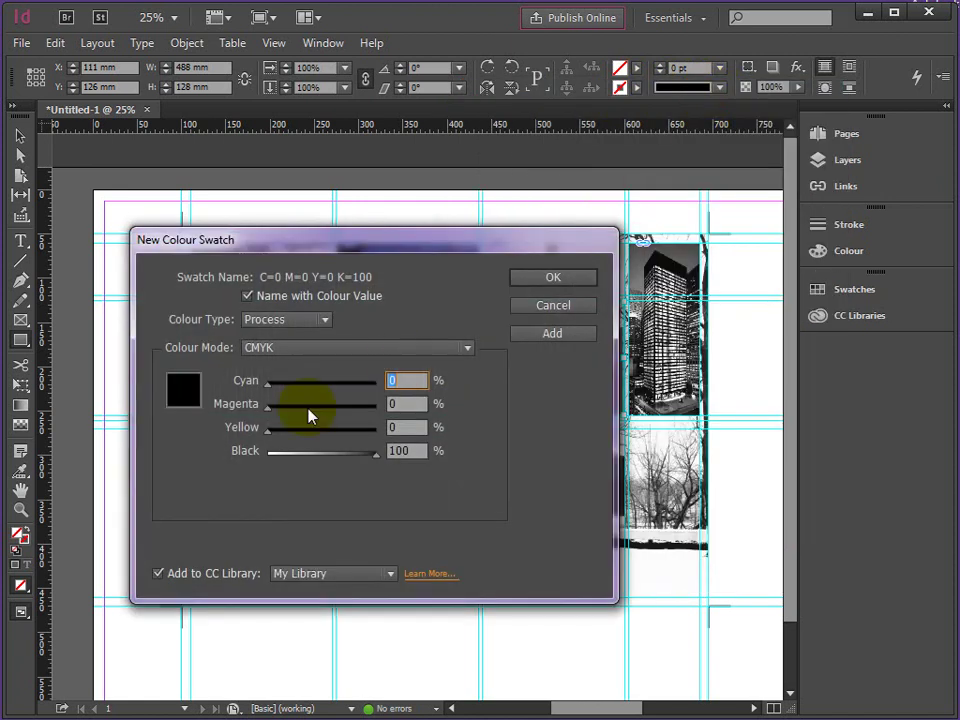
left_click(247, 296)
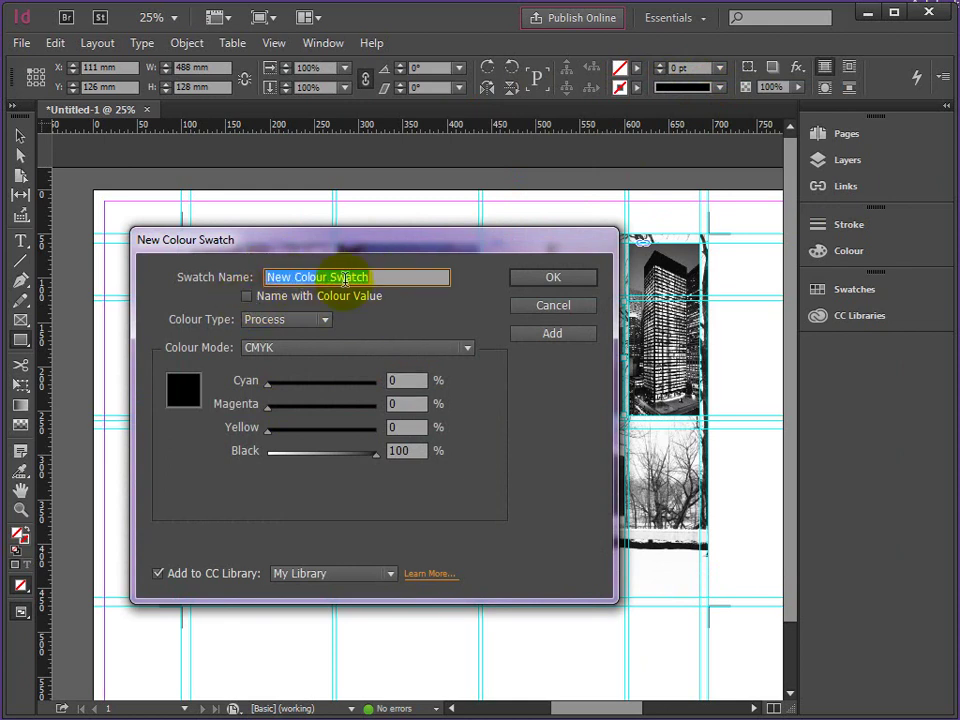
type("WHITE")
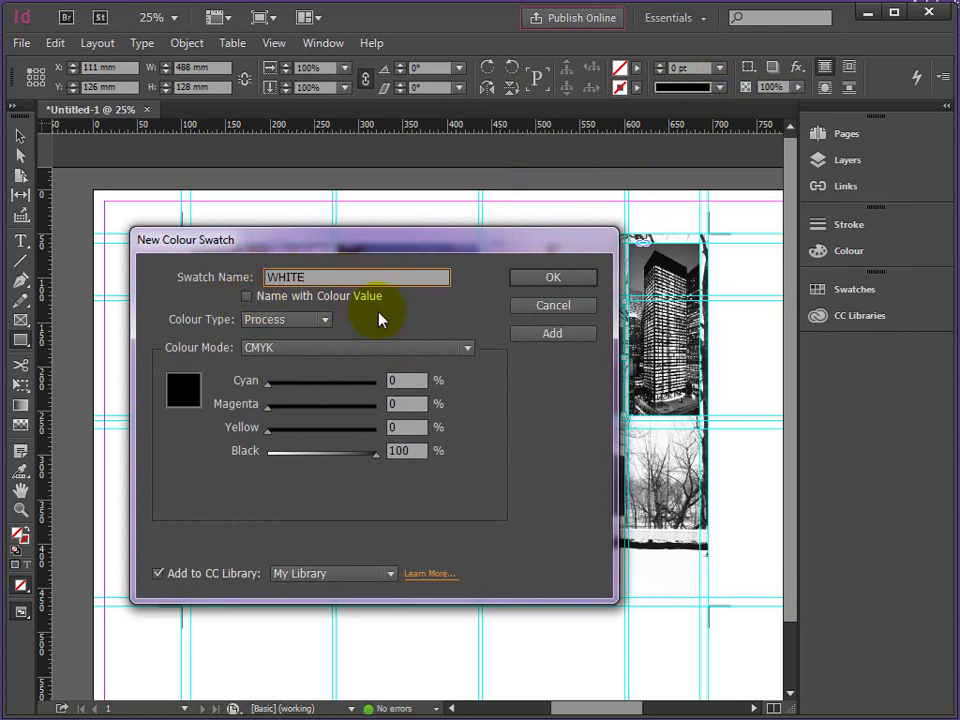
left_click(468, 348)
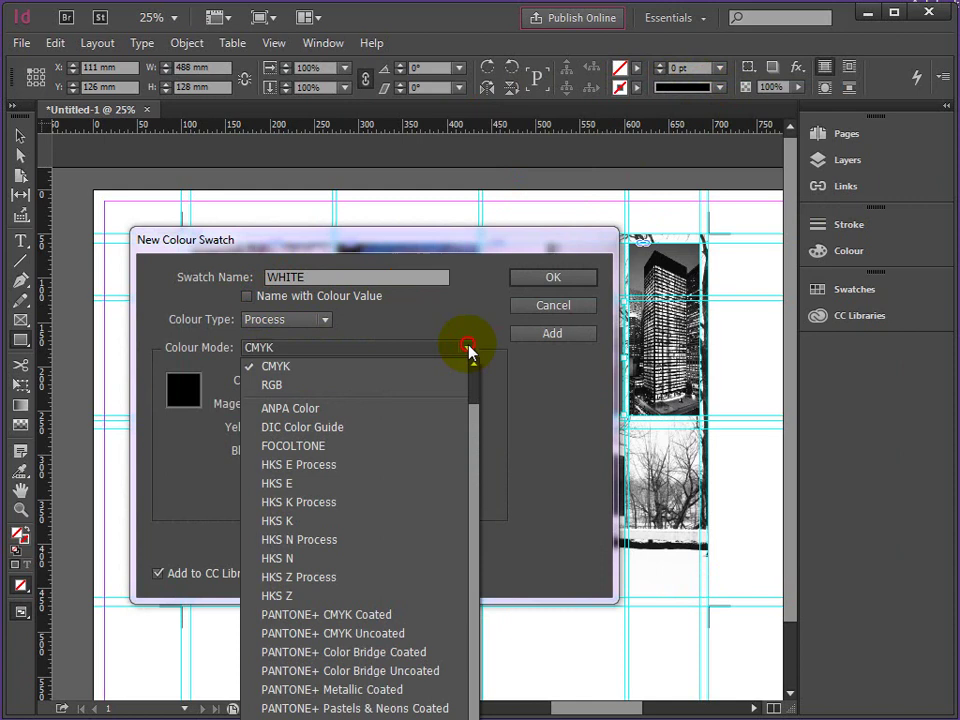
left_click(278, 389)
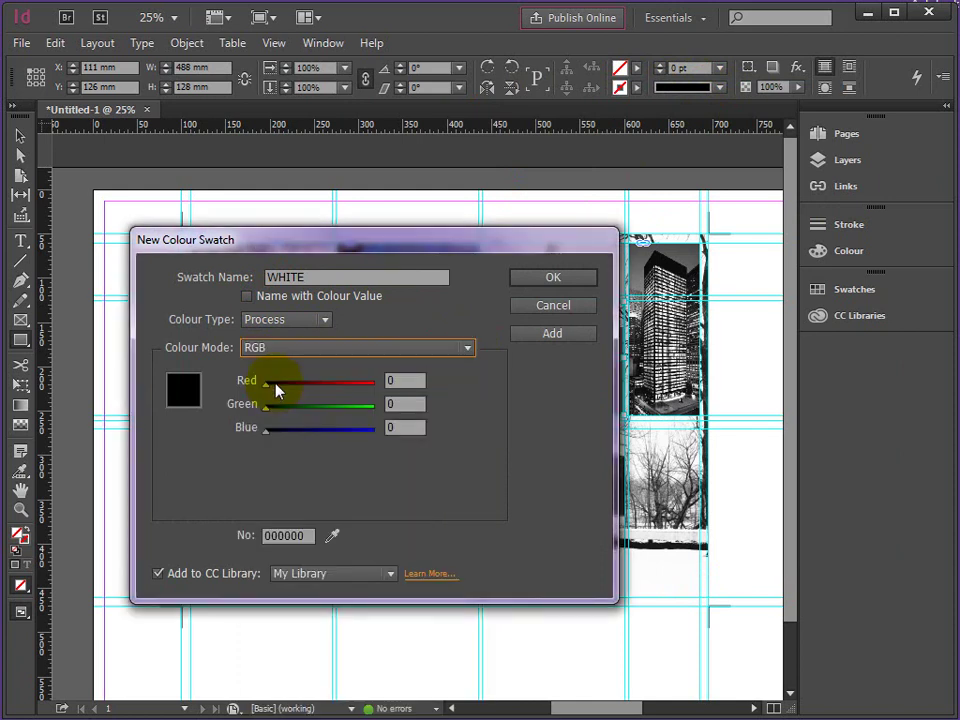
left_click(555, 278)
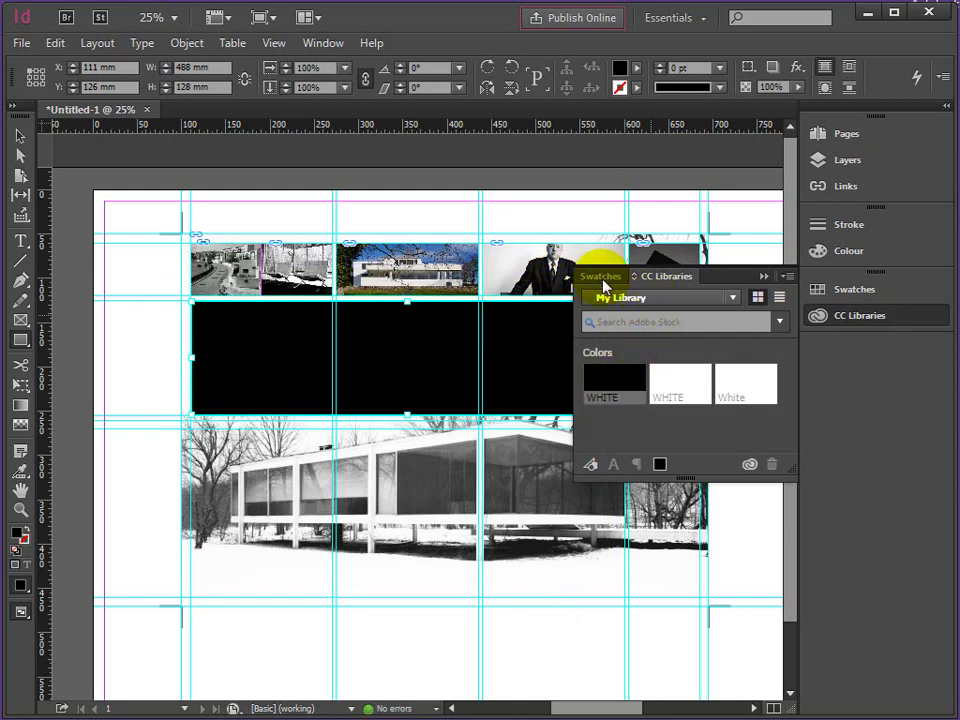
Set the WHITE swatch's colour to Red 255, Green 255, Blue 255
left_click(600, 277)
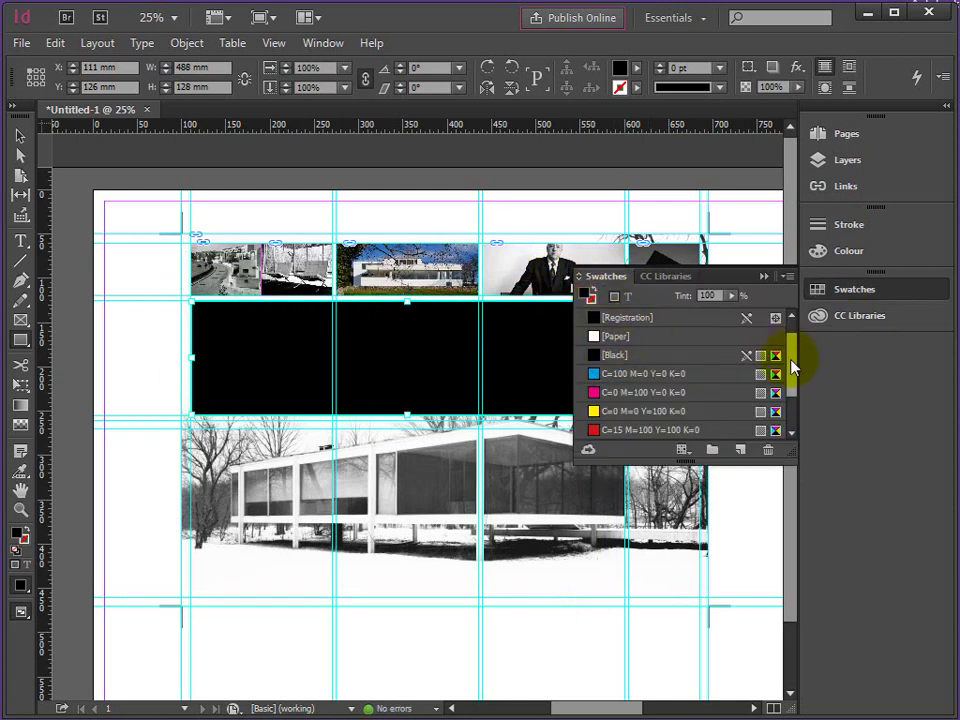
left_click_drag(789, 364, 789, 422)
left_click(612, 430)
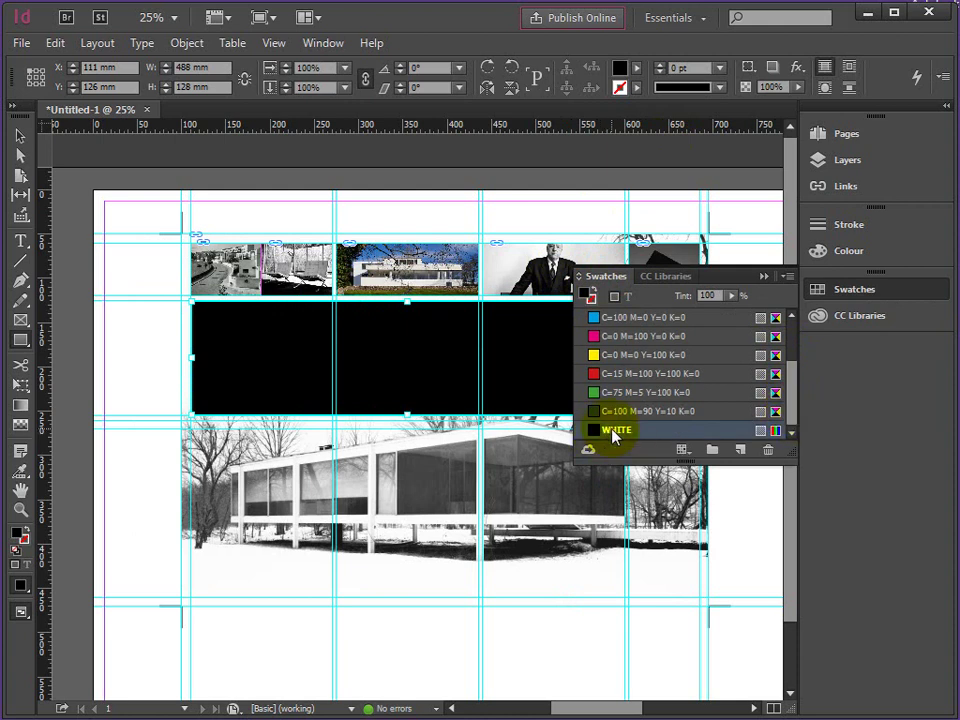
scroll(600, 435, "up", 3)
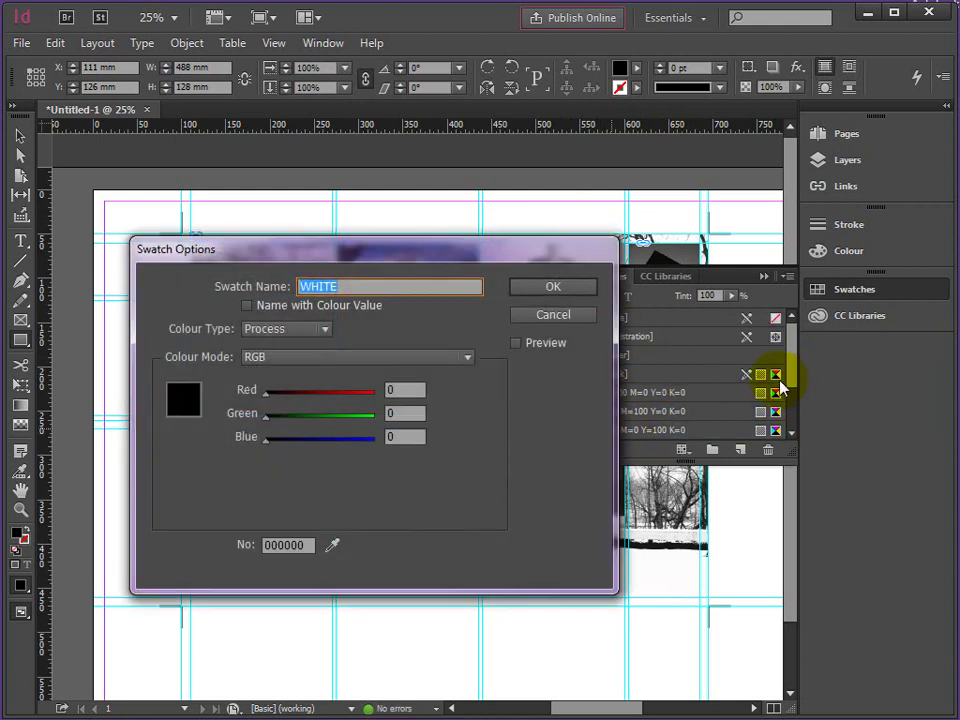
left_click_drag(266, 393, 396, 392)
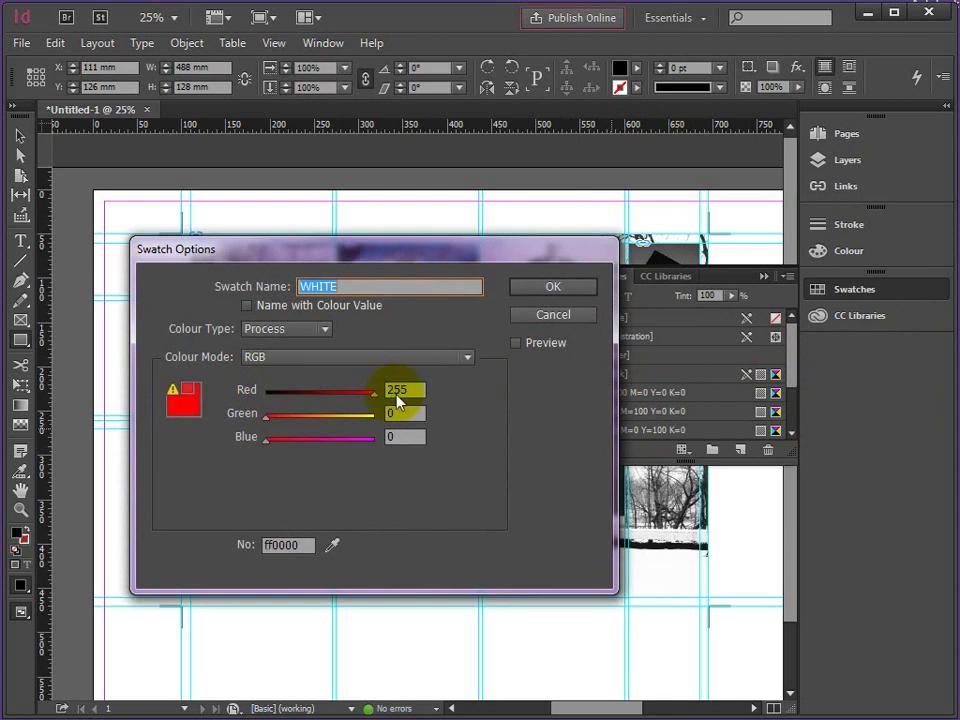
left_click_drag(268, 418, 378, 416)
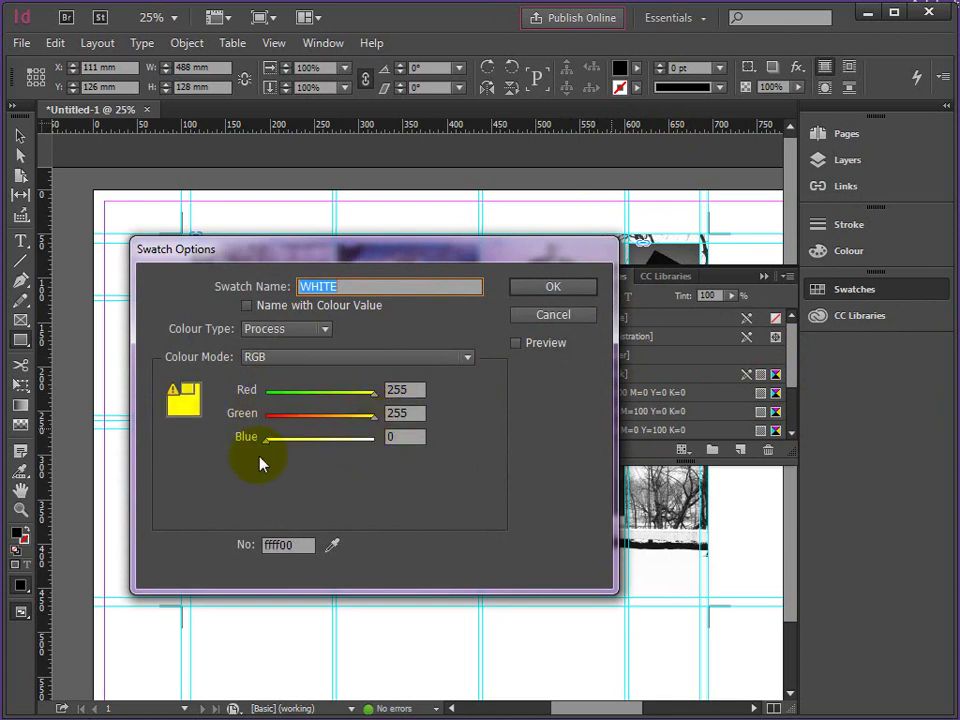
left_click_drag(266, 442, 376, 440)
left_click(550, 290)
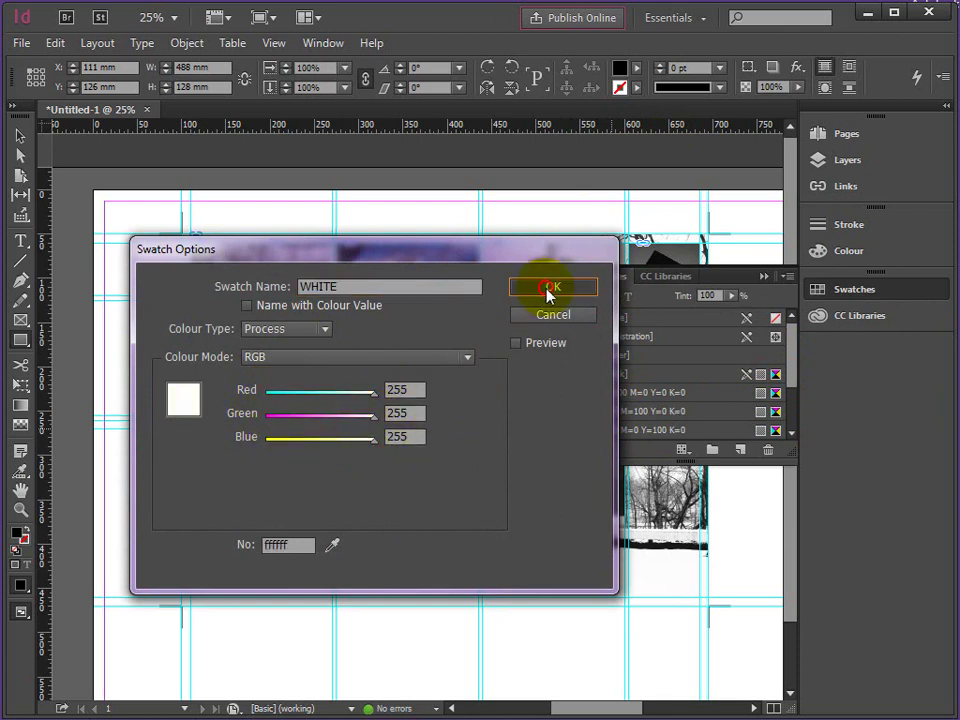
left_click(766, 277)
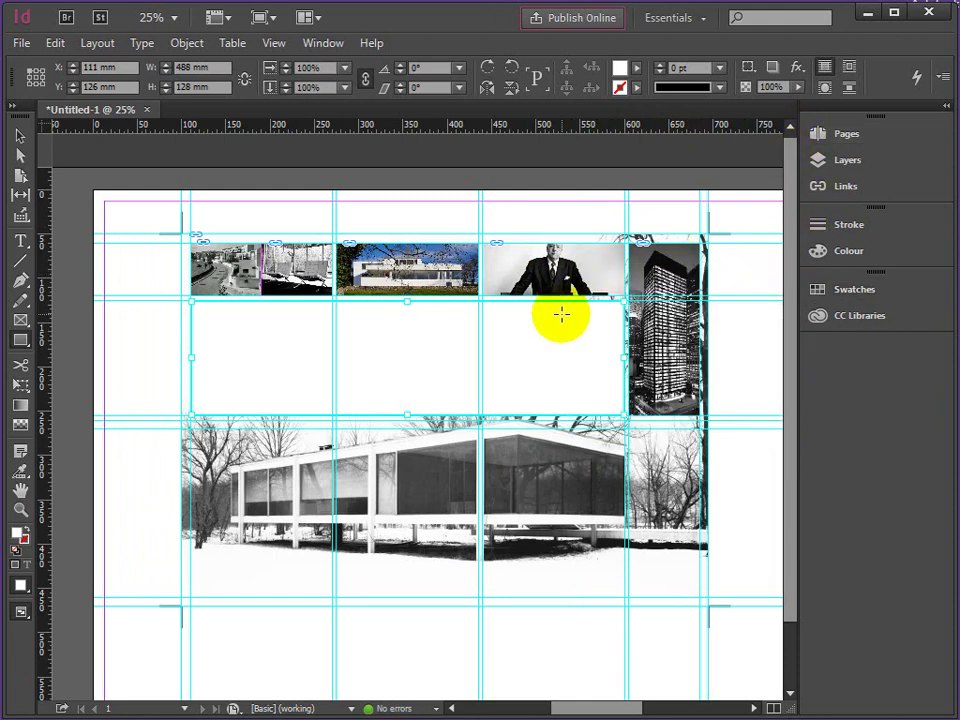
Move the MASK layer below PROJECTS LIST and above THUMBNAILS in the layer order
left_click(847, 167)
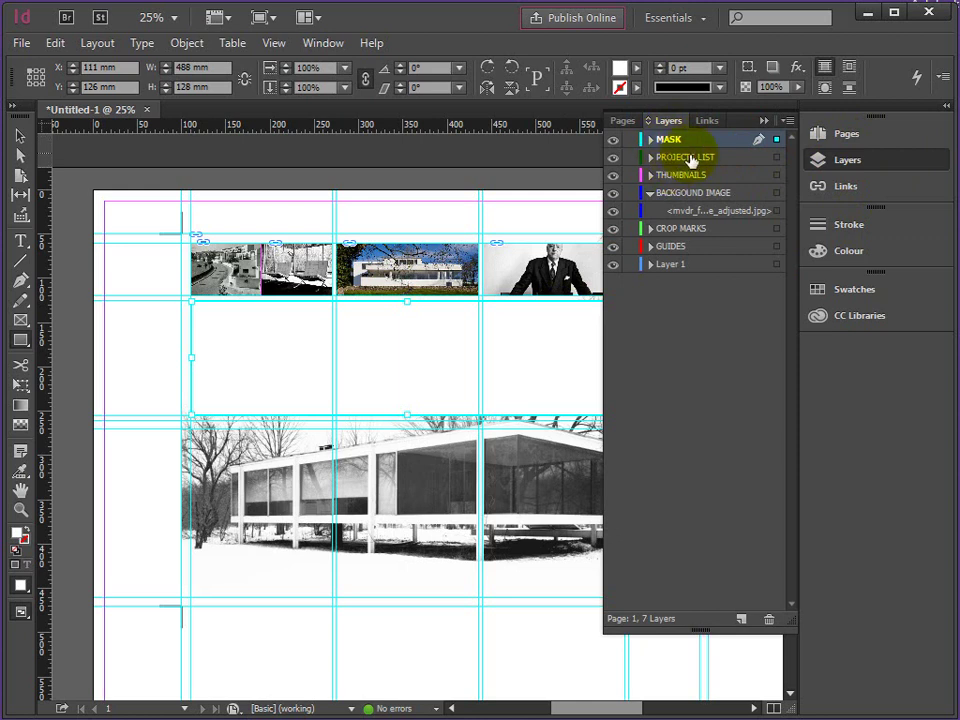
left_click_drag(665, 142, 679, 173)
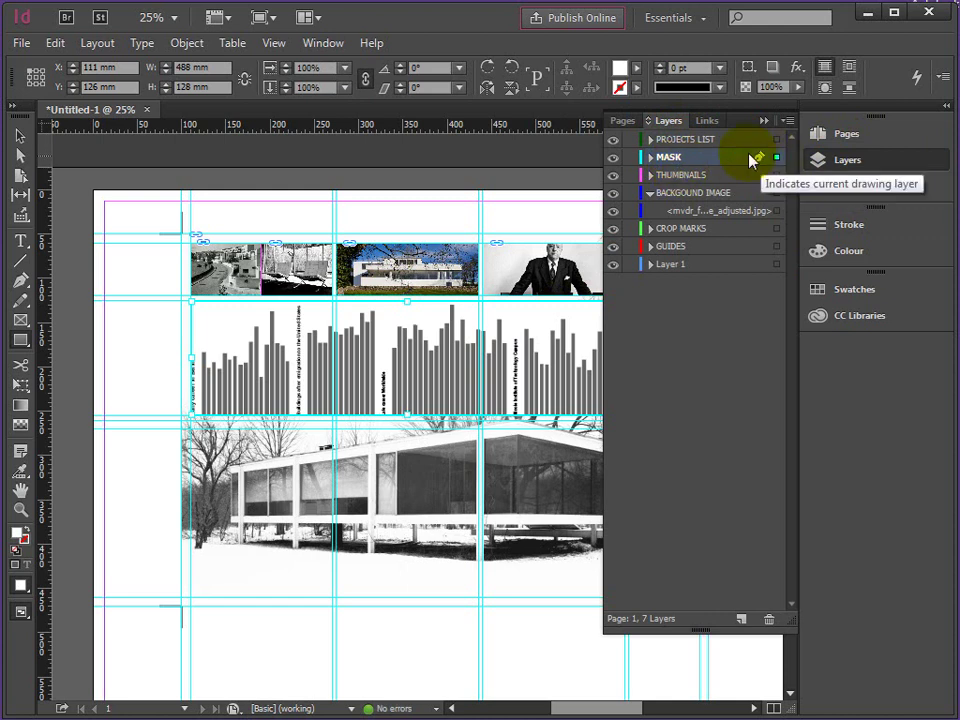
left_click(764, 120)
Set the white mask rectangle's opacity to 50% through its effects
left_click(20, 509)
left_click(606, 343)
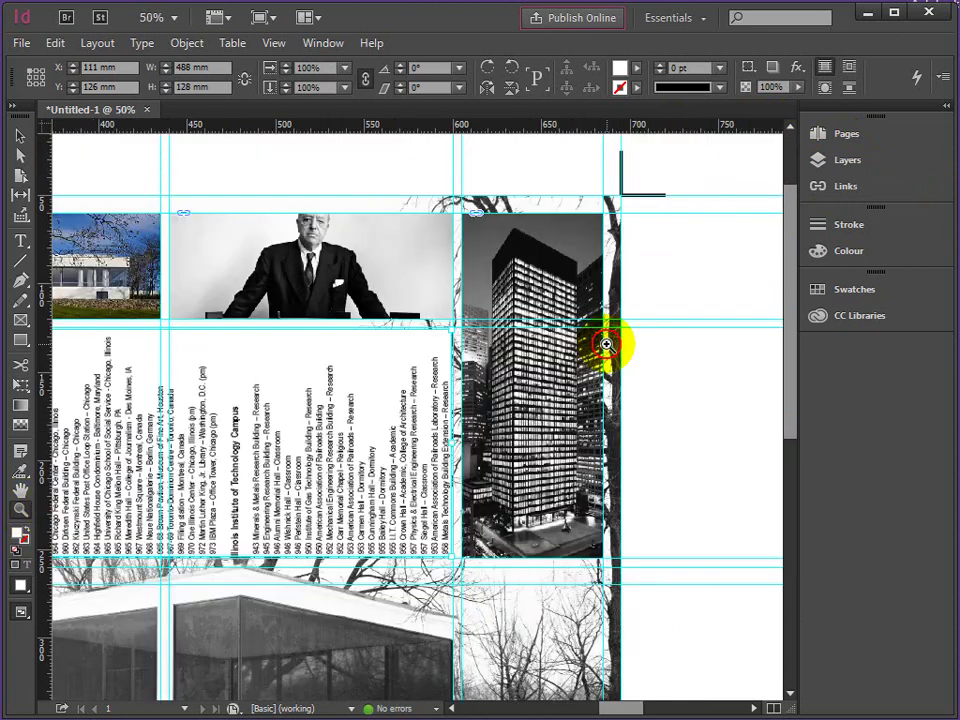
left_click(396, 424)
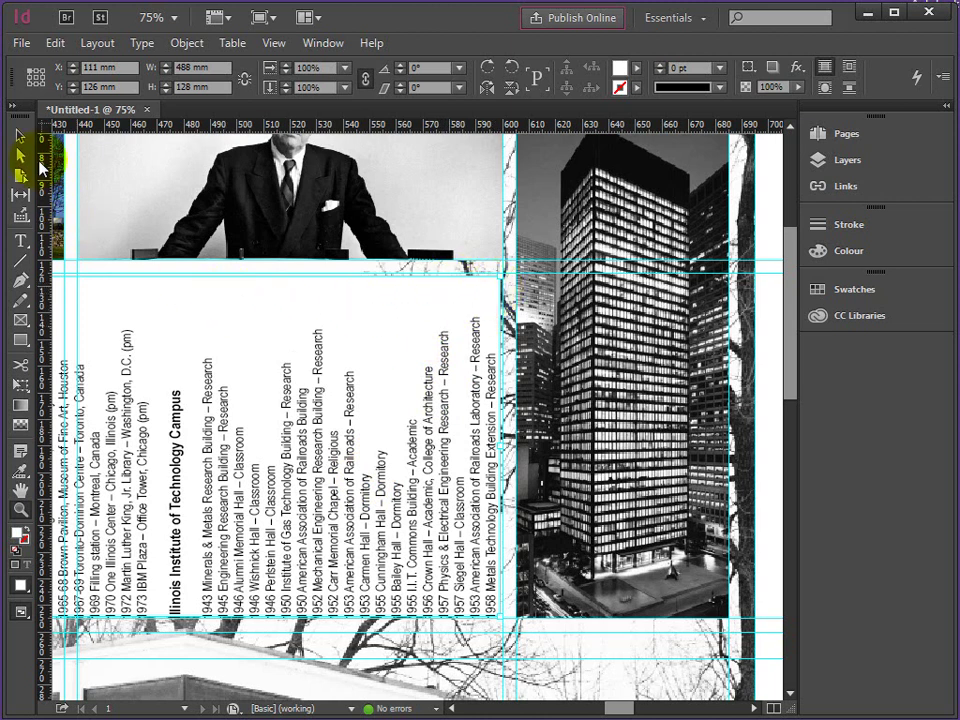
left_click(20, 140)
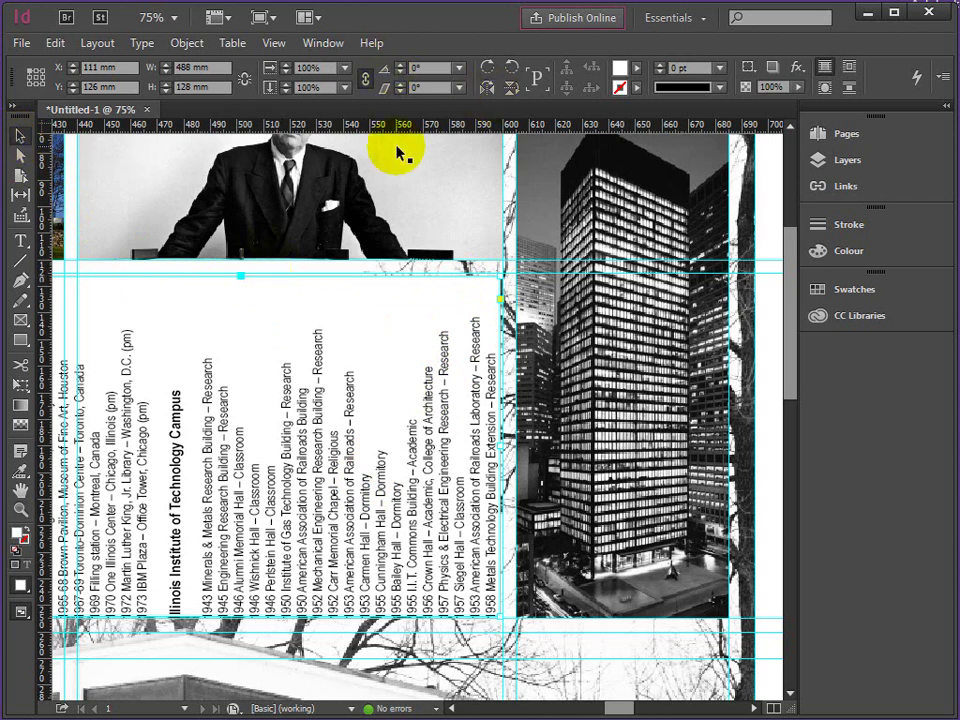
left_click(325, 45)
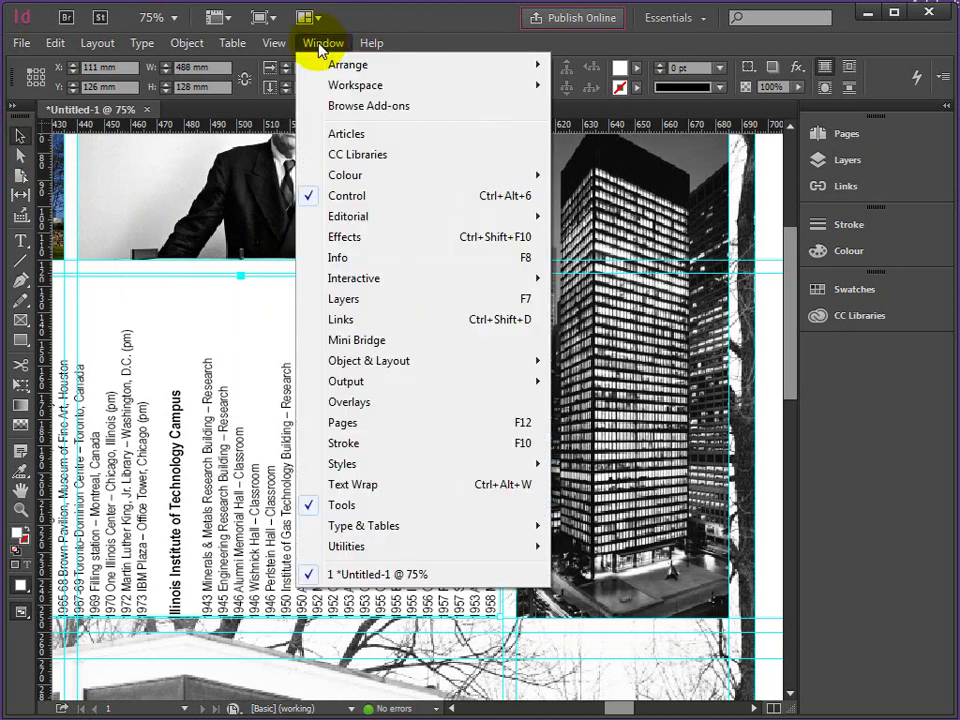
left_click(345, 237)
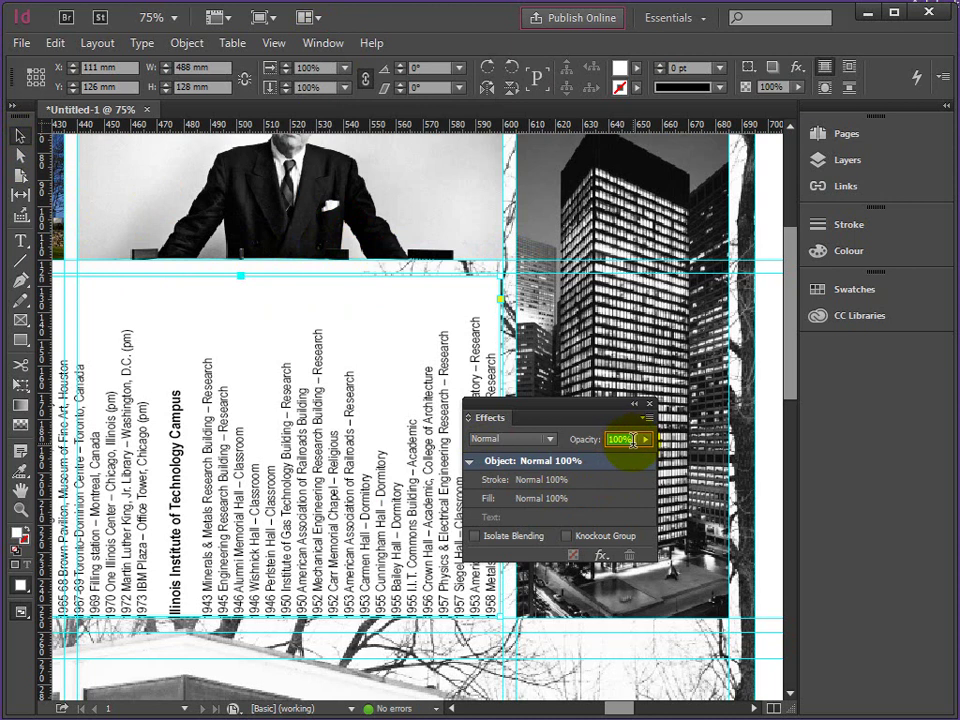
left_click(622, 440)
type("50")
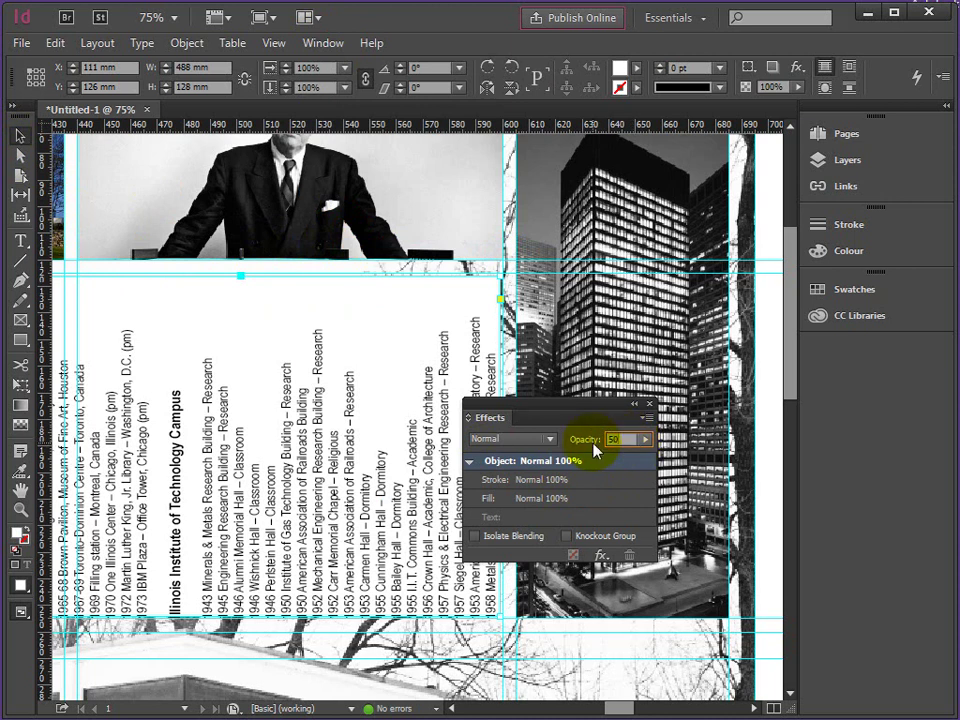
key("Return")
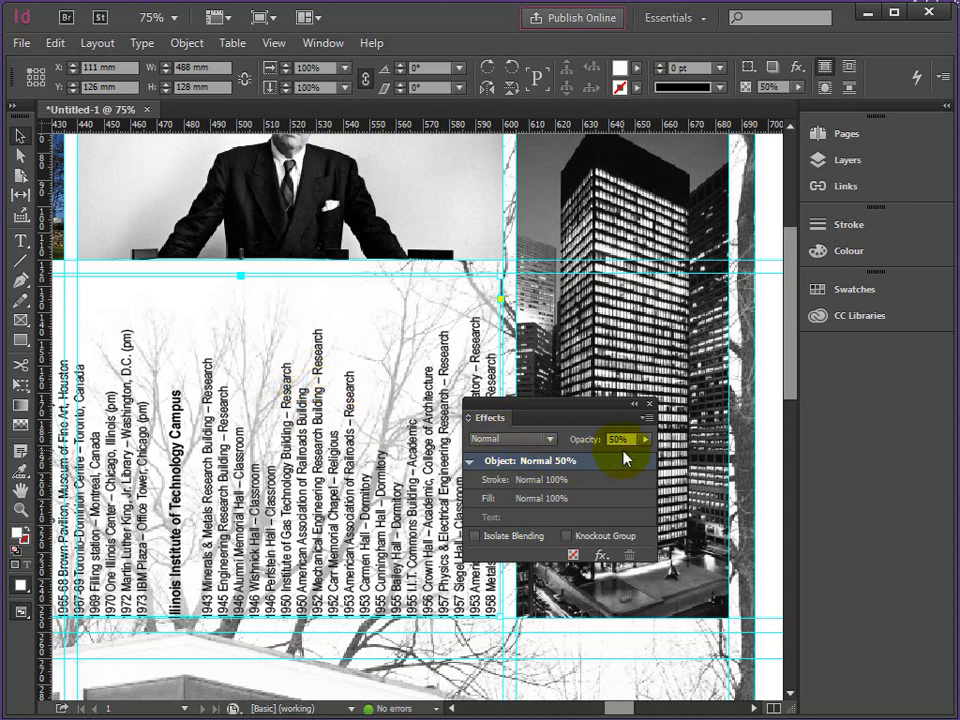
Try 40% opacity on the mask rectangle, and set it to 60% instead
left_click(627, 439)
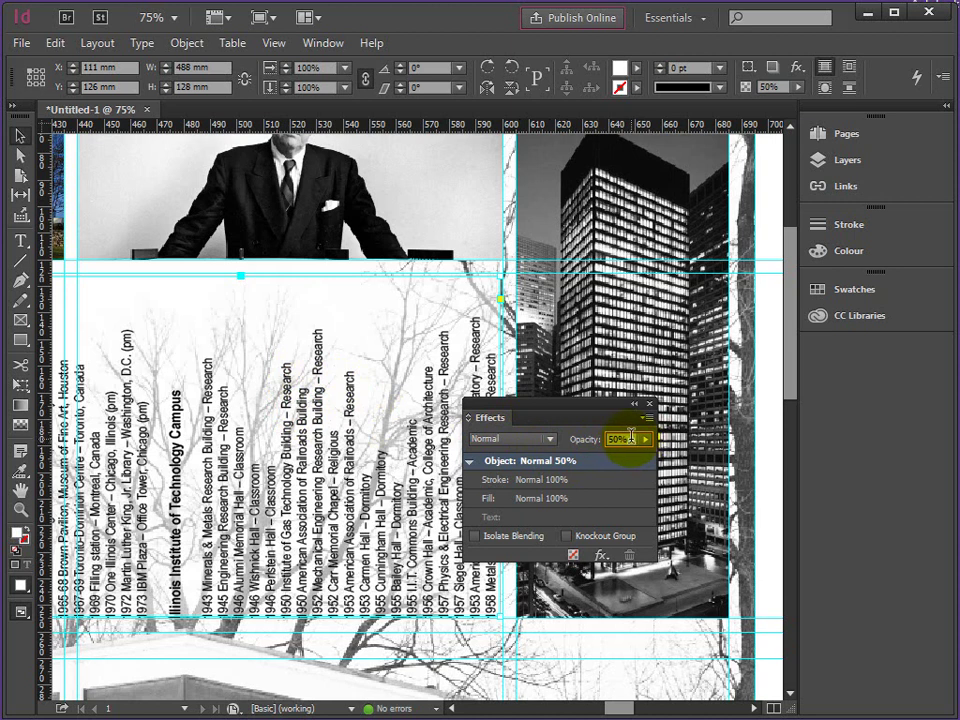
double_click(627, 439)
type("40")
key("Return")
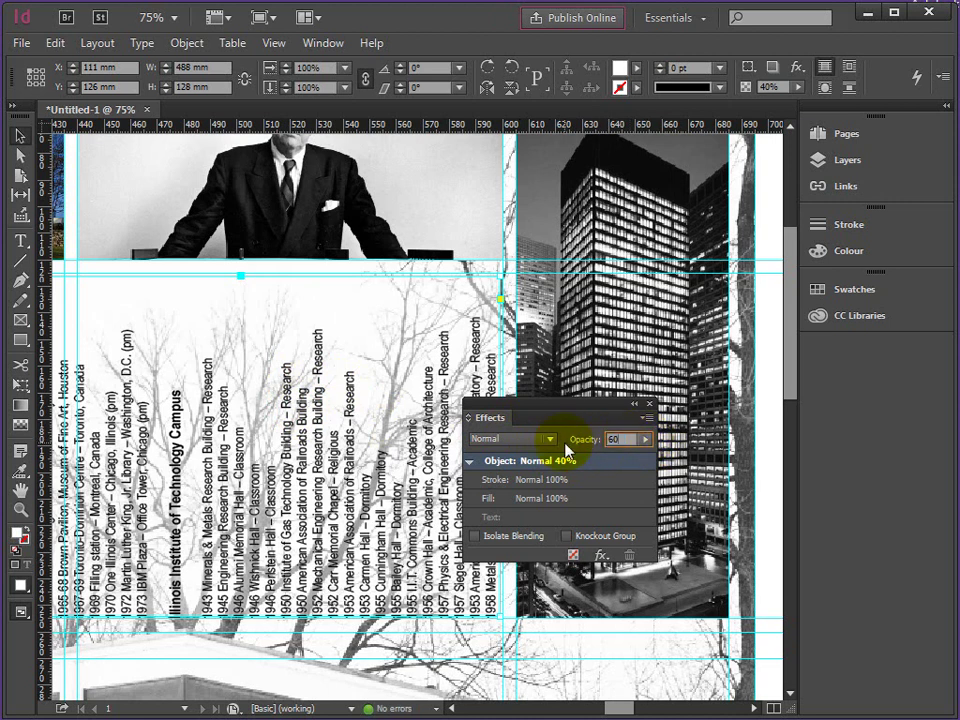
key("Return")
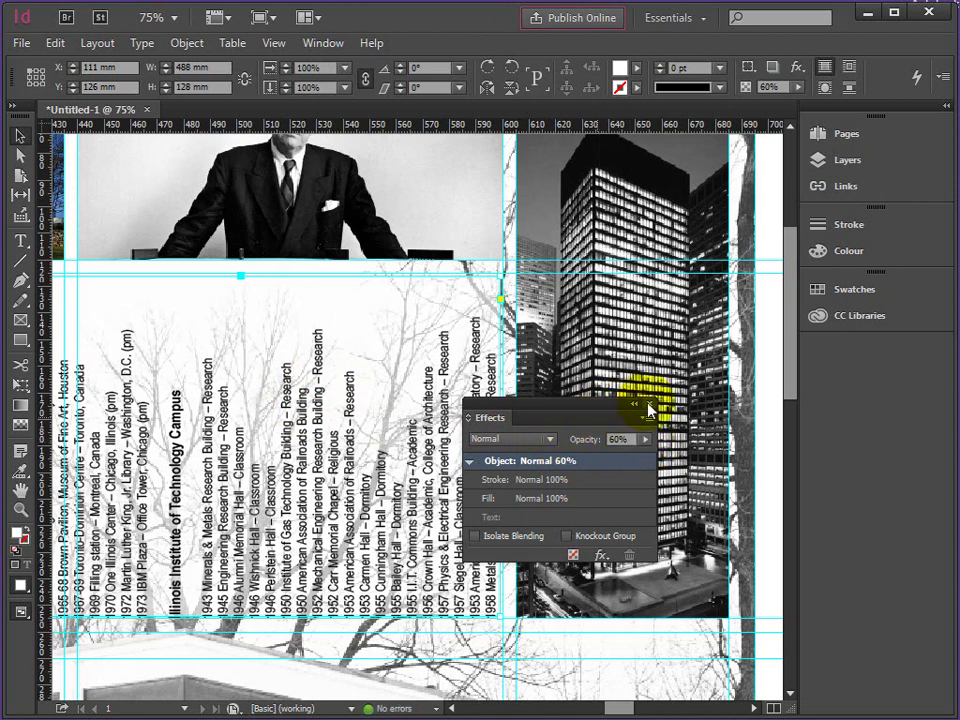
left_click(647, 404)
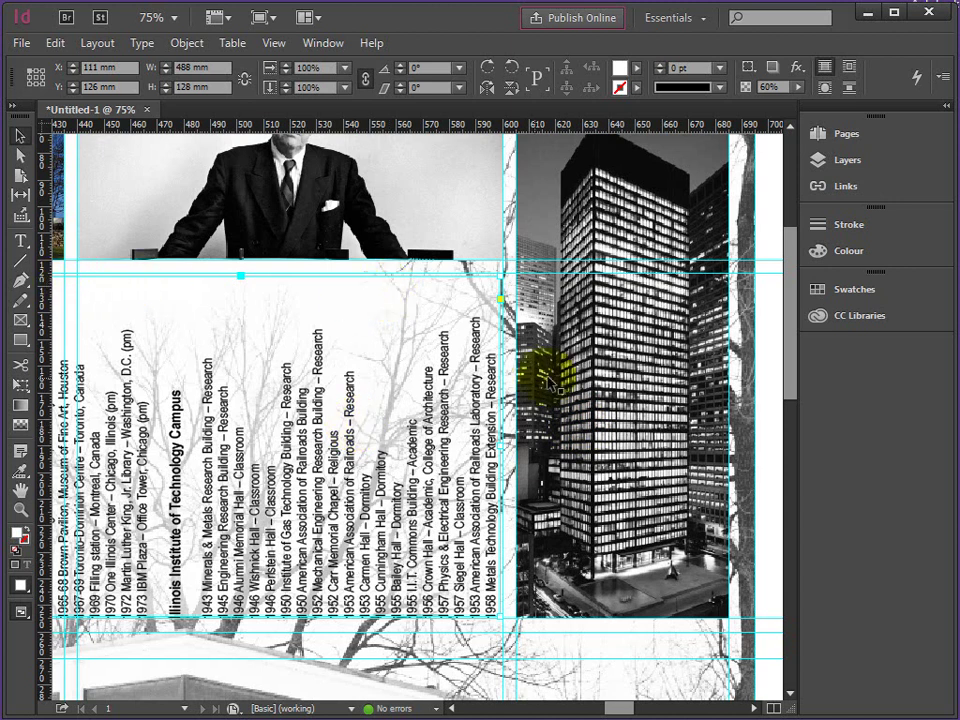
Stretch the mask rectangle's upper-right and lower-left corners to the guide intersections, making it 490 by 130 mm
left_click(19, 509)
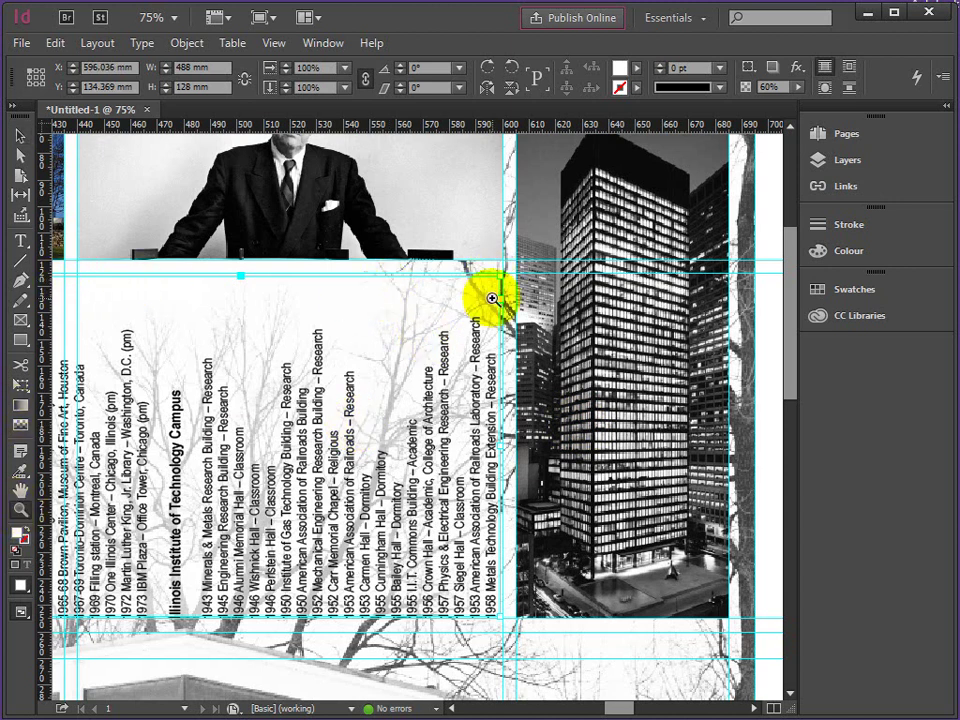
left_click(489, 285)
left_click(451, 299)
left_click(19, 135)
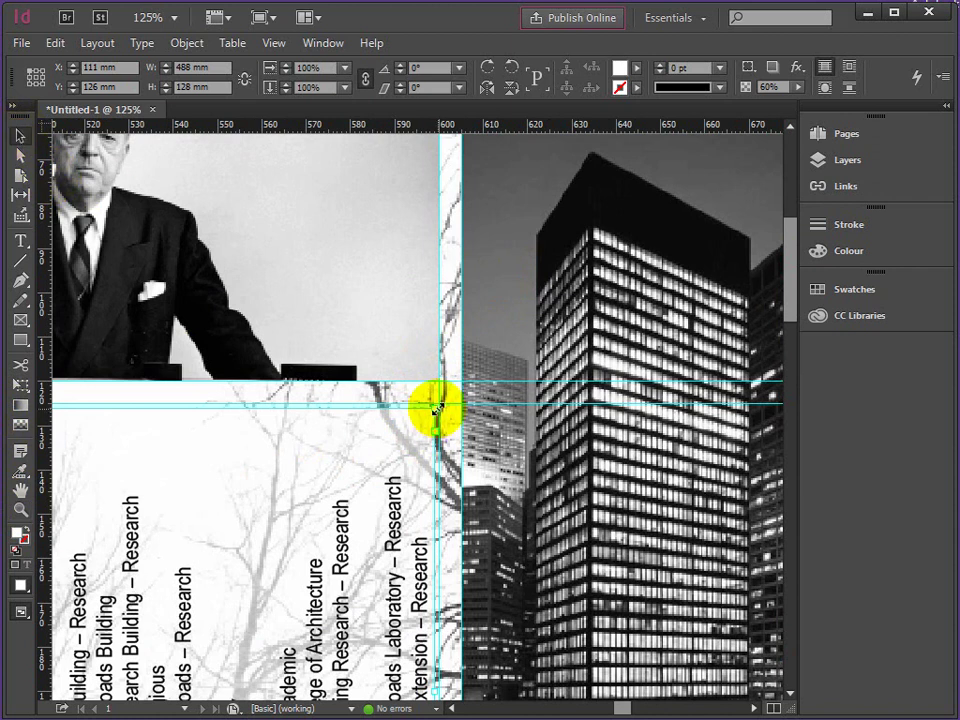
left_click_drag(436, 408, 439, 403)
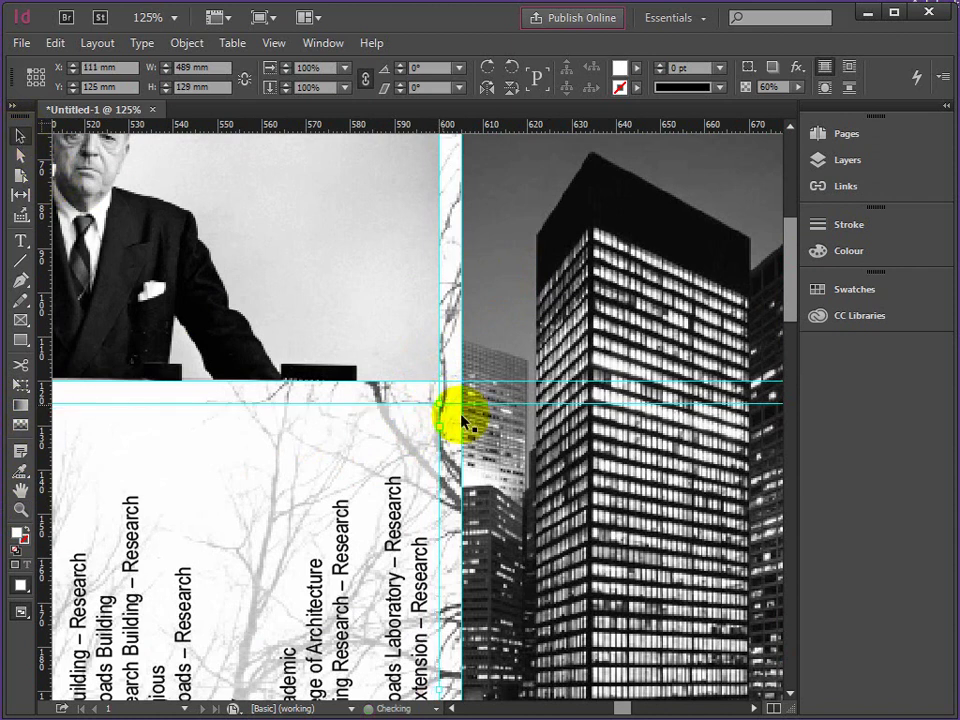
left_click_drag(618, 707, 566, 707)
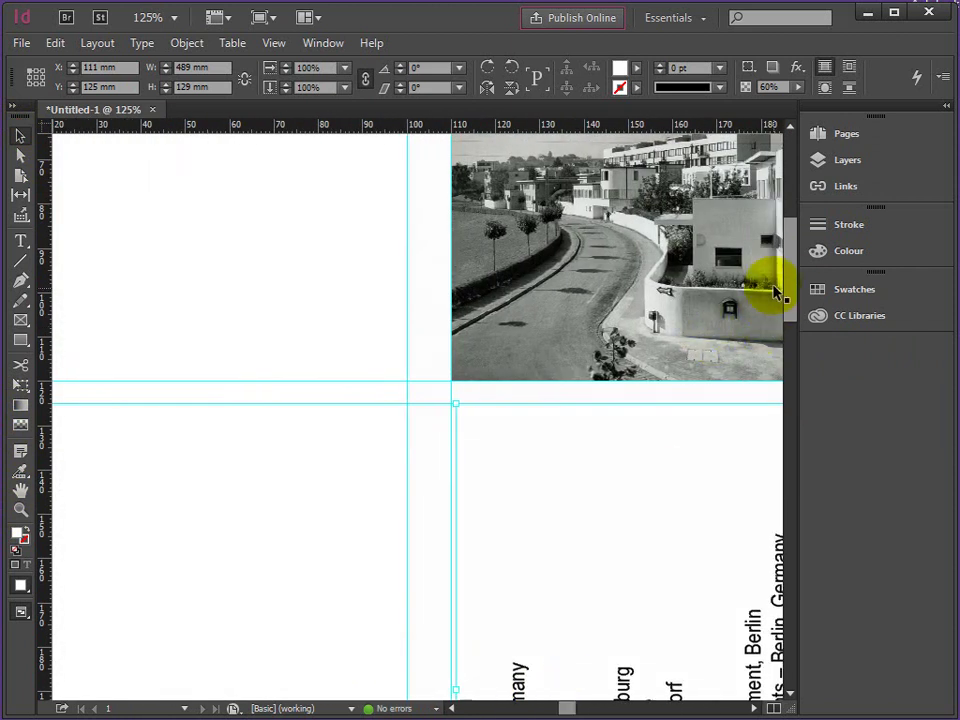
left_click_drag(793, 293, 788, 364)
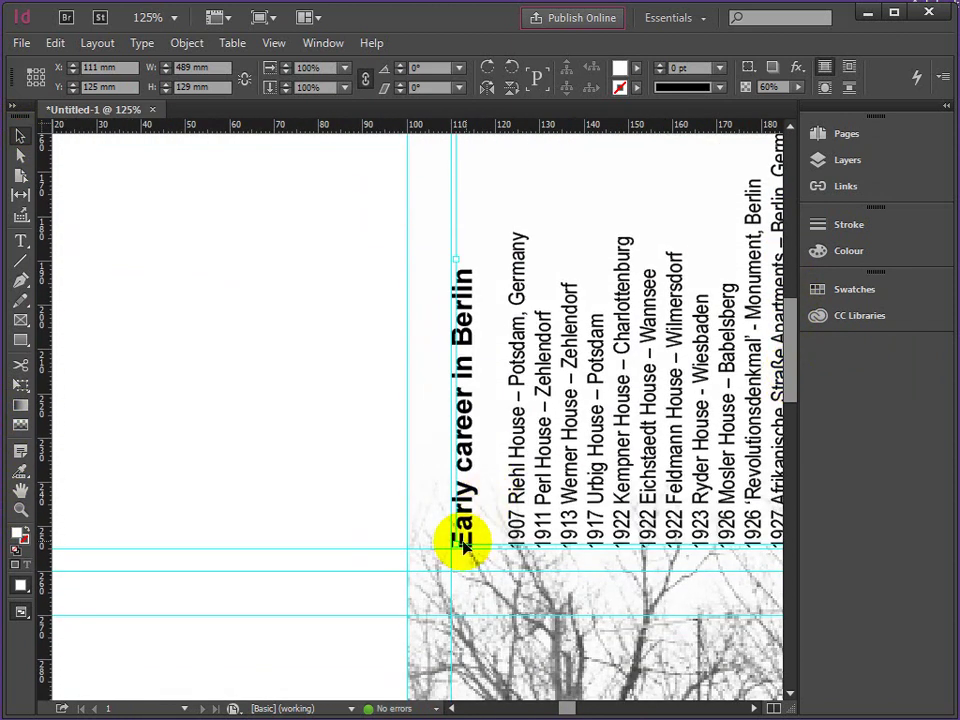
left_click_drag(453, 543, 450, 548)
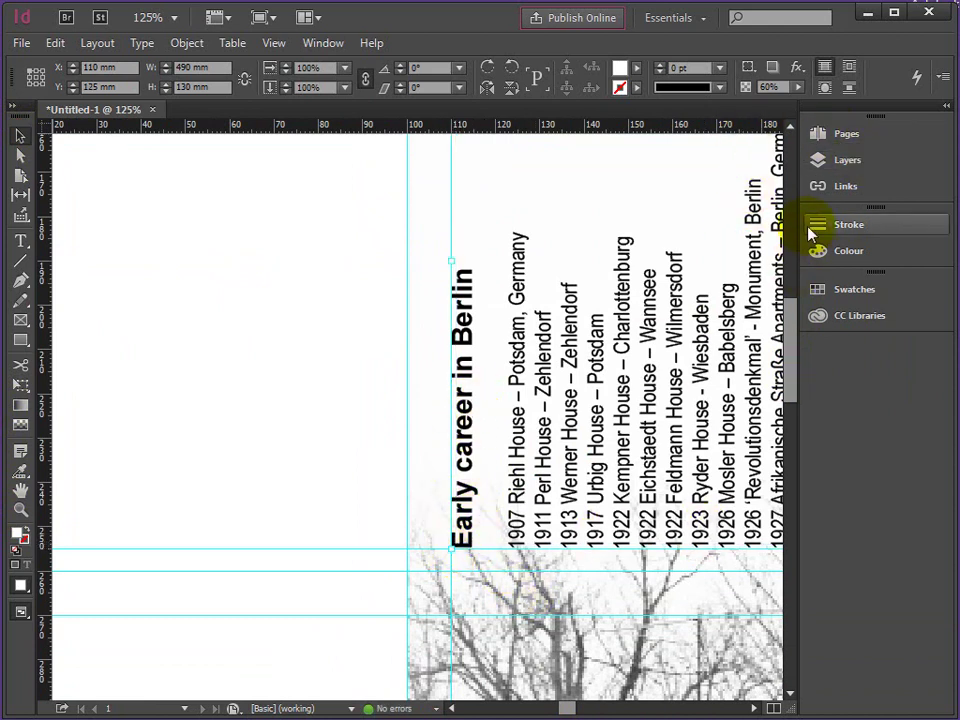
Make PROJECTS LIST the active layer
left_click(848, 162)
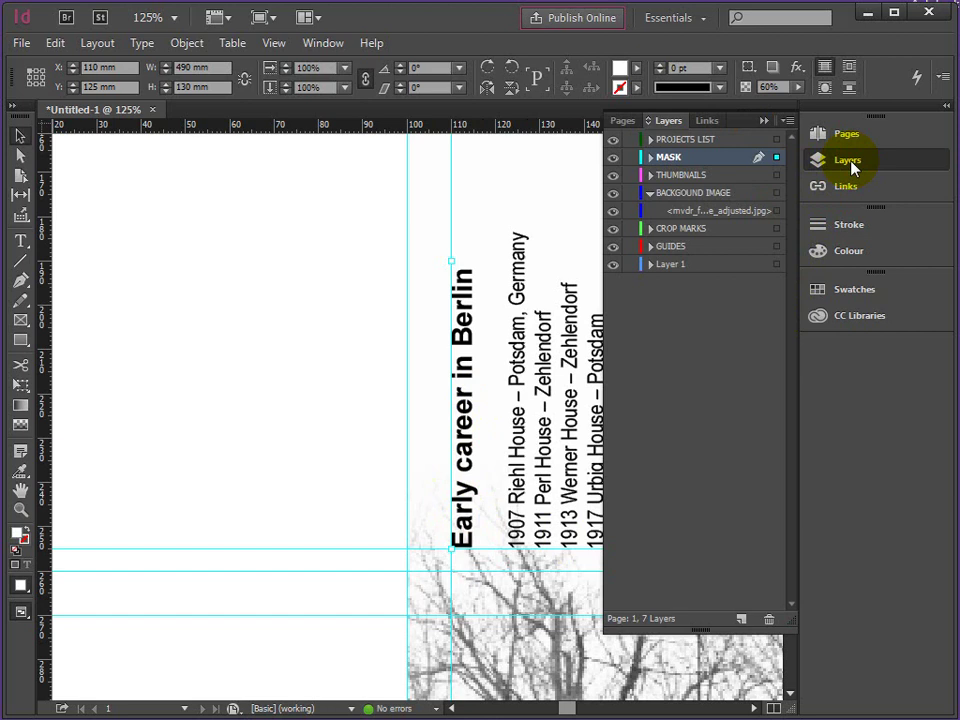
left_click(706, 143)
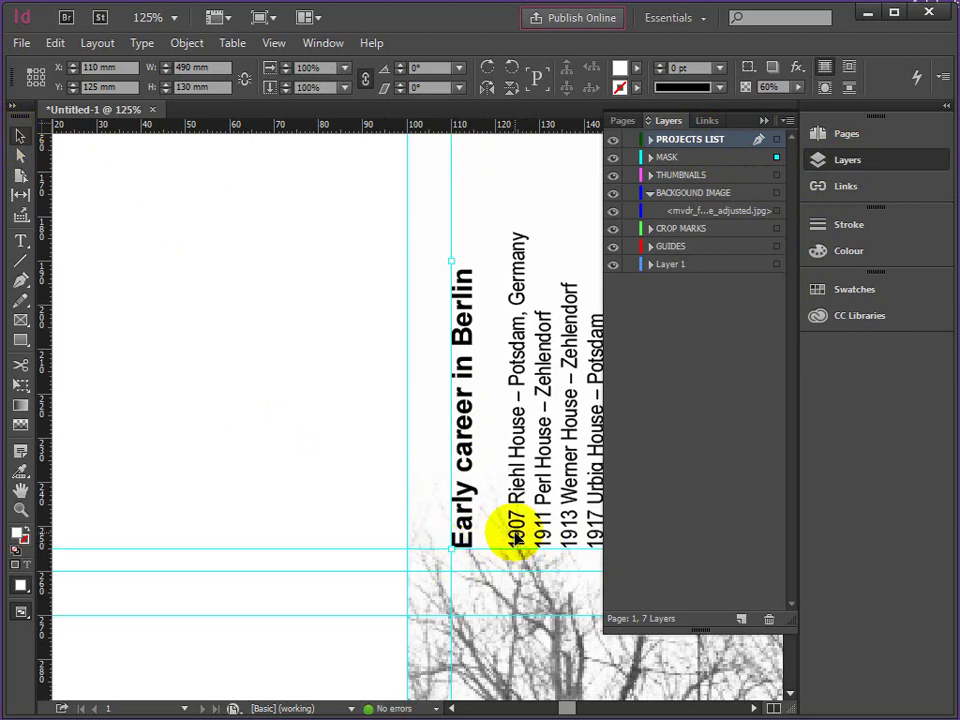
right_click(520, 548)
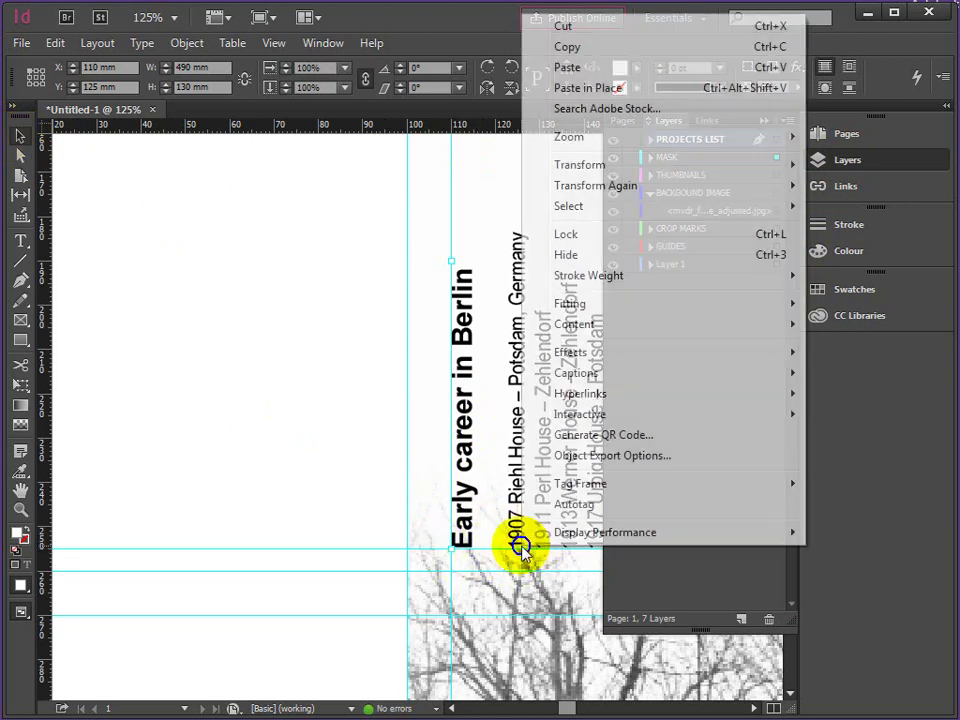
mouse_move(580, 355)
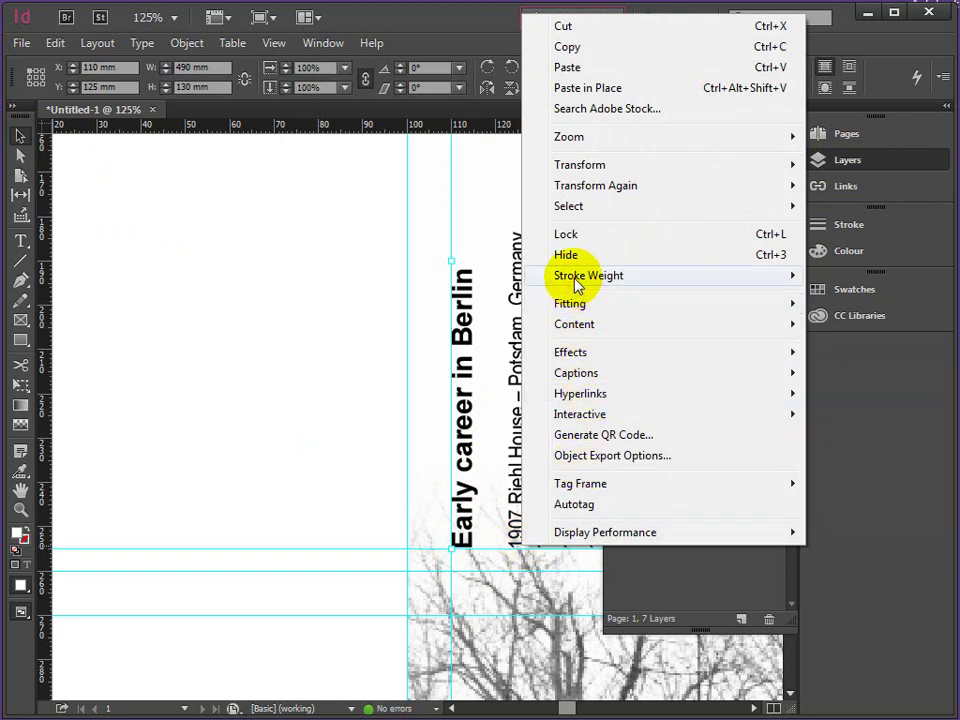
Realign the mask rectangle's lower-left corner with the guide intersection below the heading "Early career in Berlin"
left_click(463, 497)
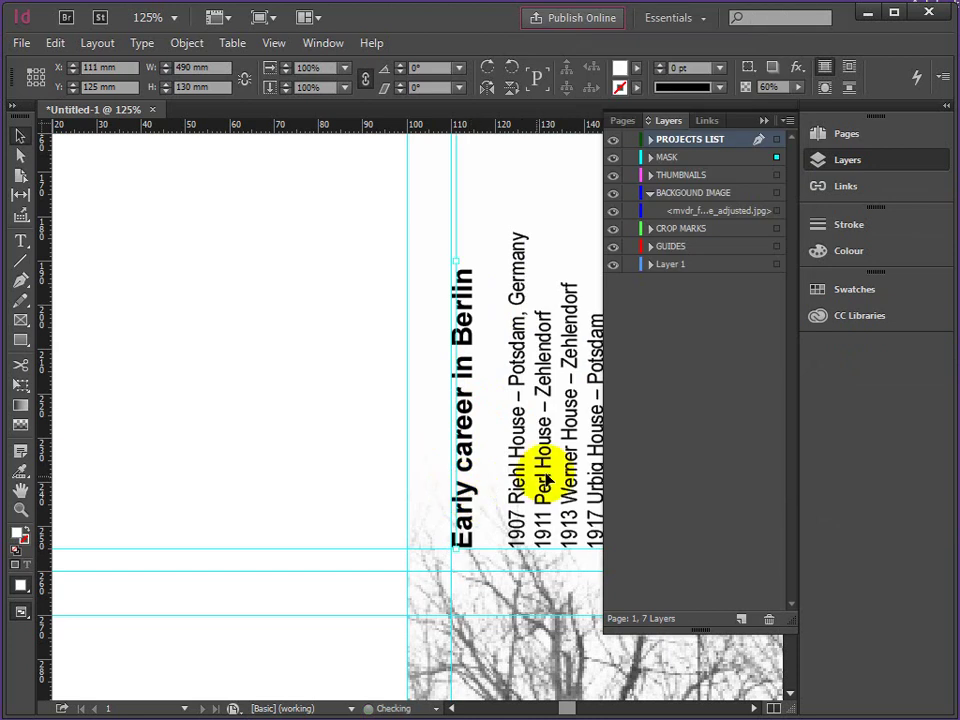
left_click(548, 532)
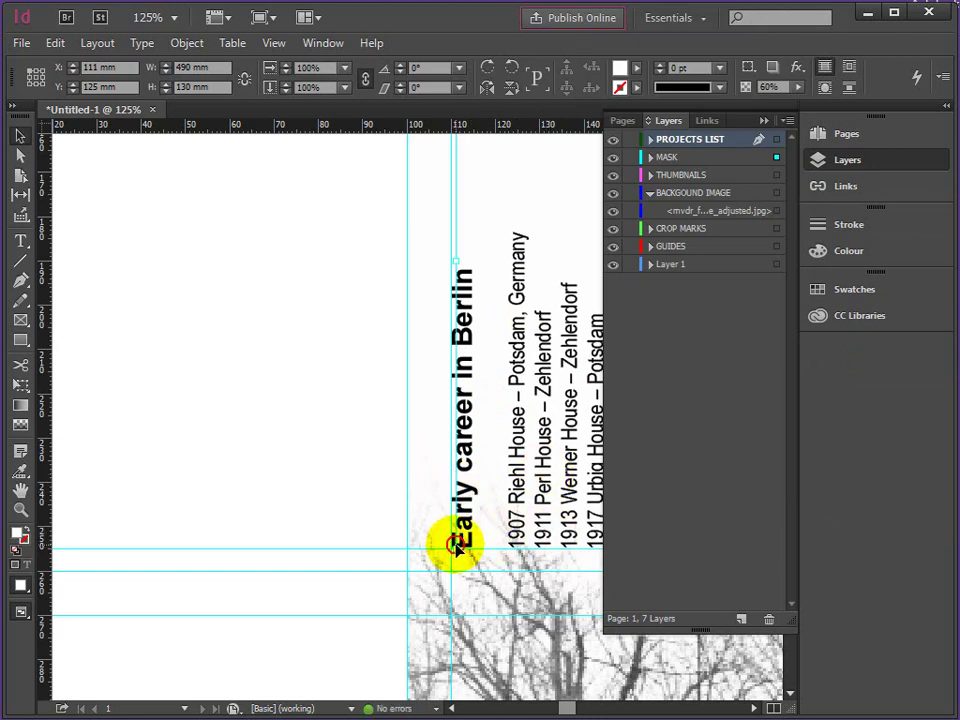
mouse_move(456, 543)
left_mouse_down()
mouse_move(441, 558)
mouse_move(448, 553)
left_mouse_up()
Set the inset spacing of the projects list text frame to 1 mm on all four sides
left_click(556, 515)
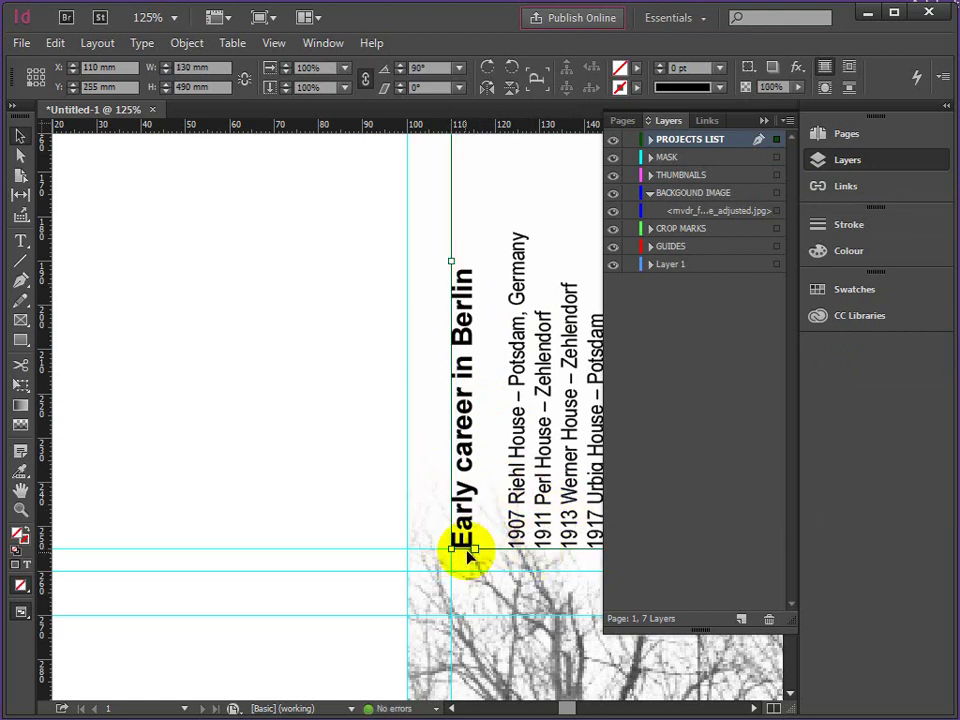
right_click(545, 538)
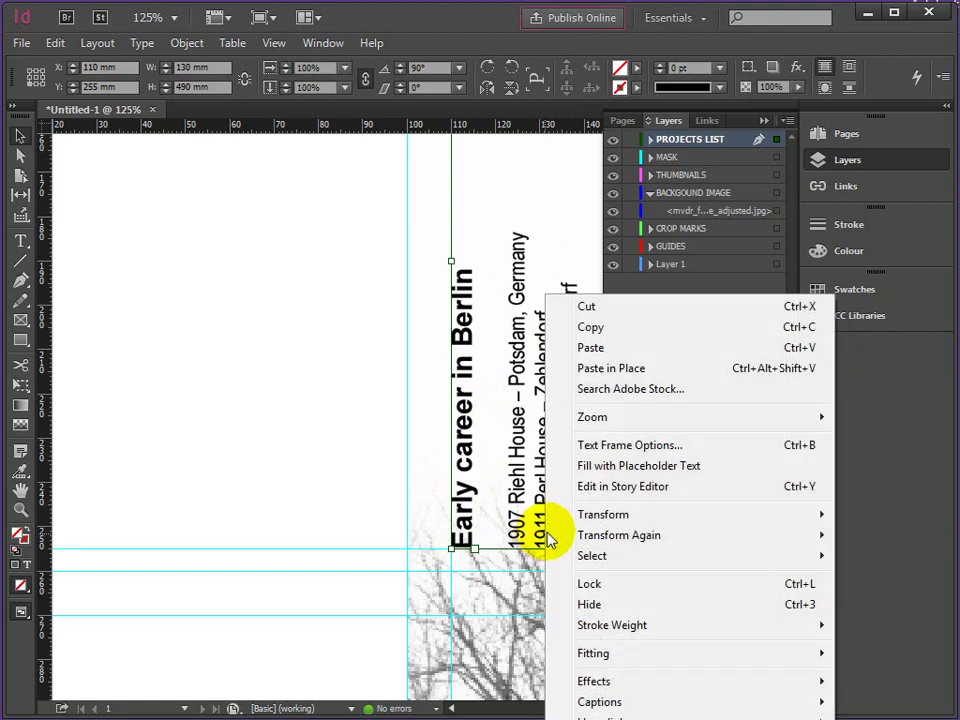
left_click(622, 447)
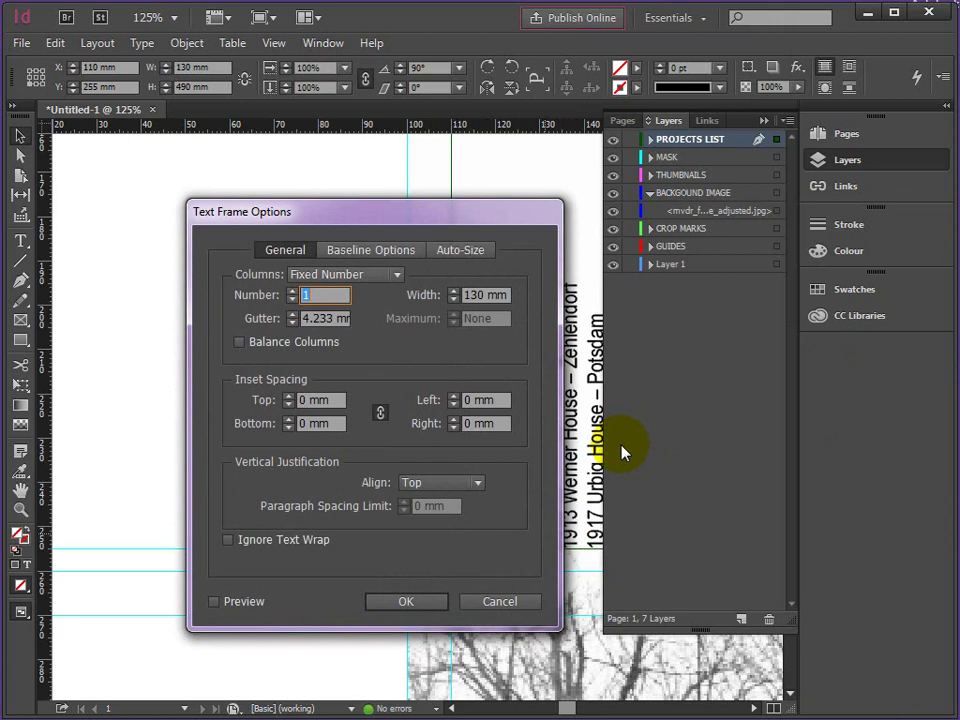
left_click(281, 405)
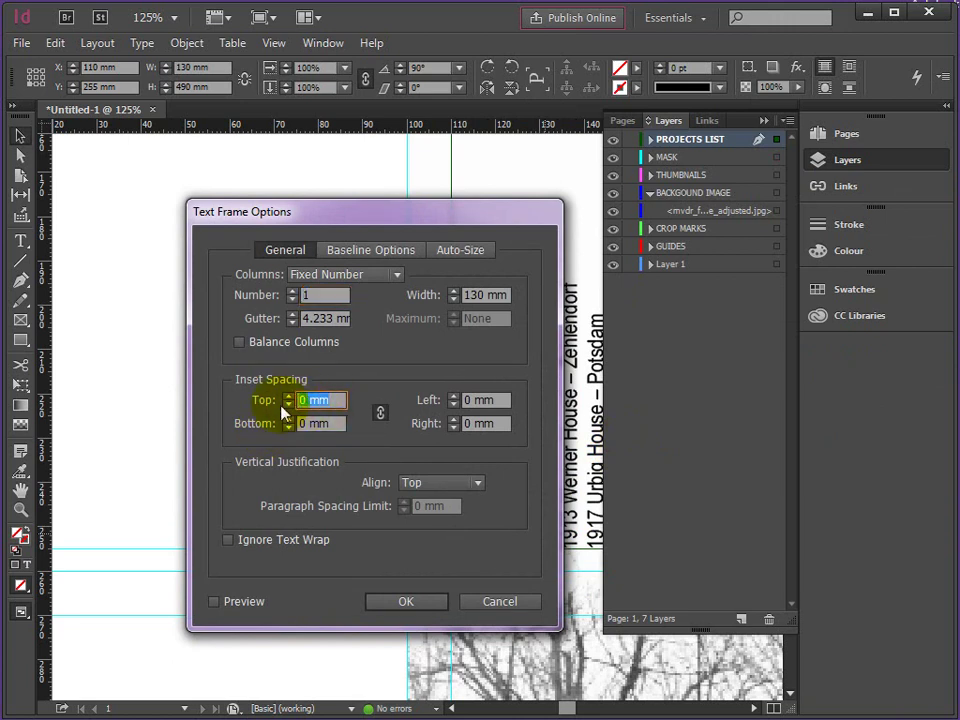
type("1")
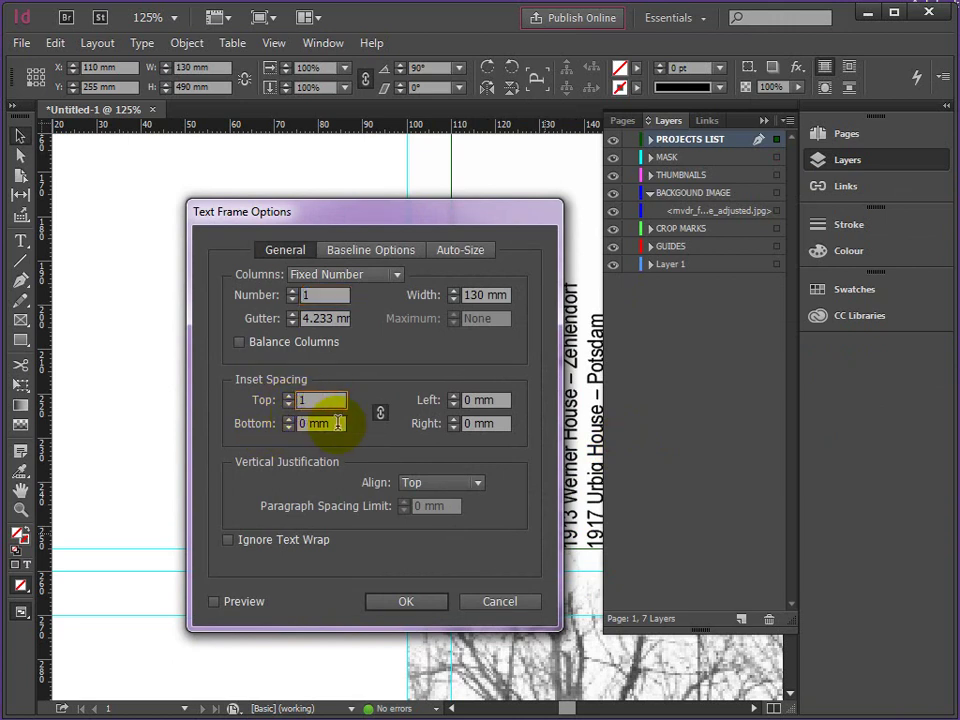
key("Tab")
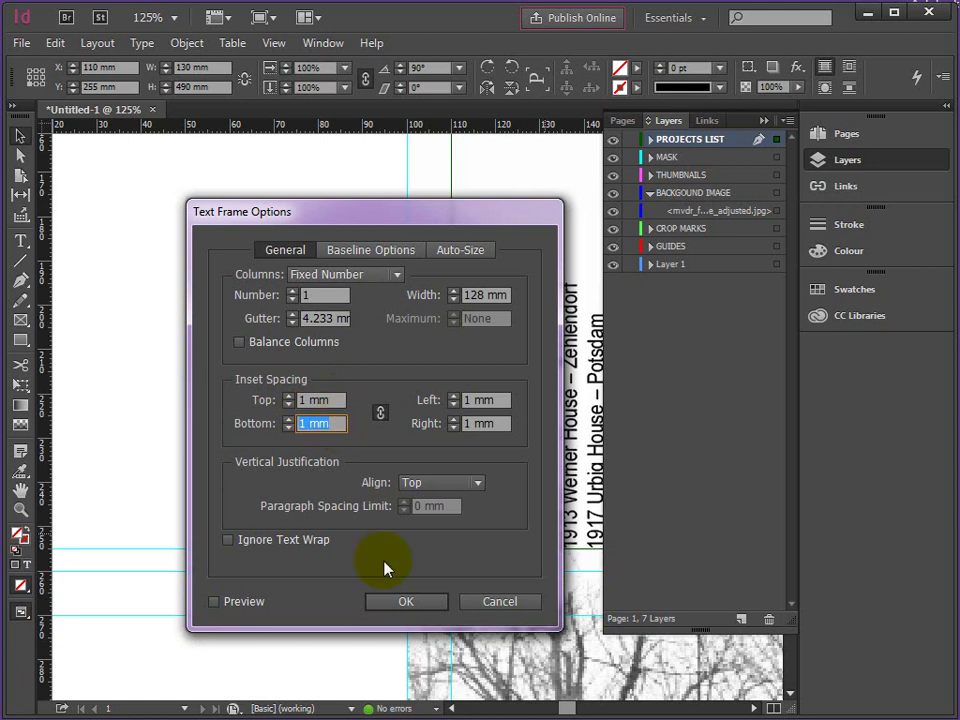
left_click(406, 601)
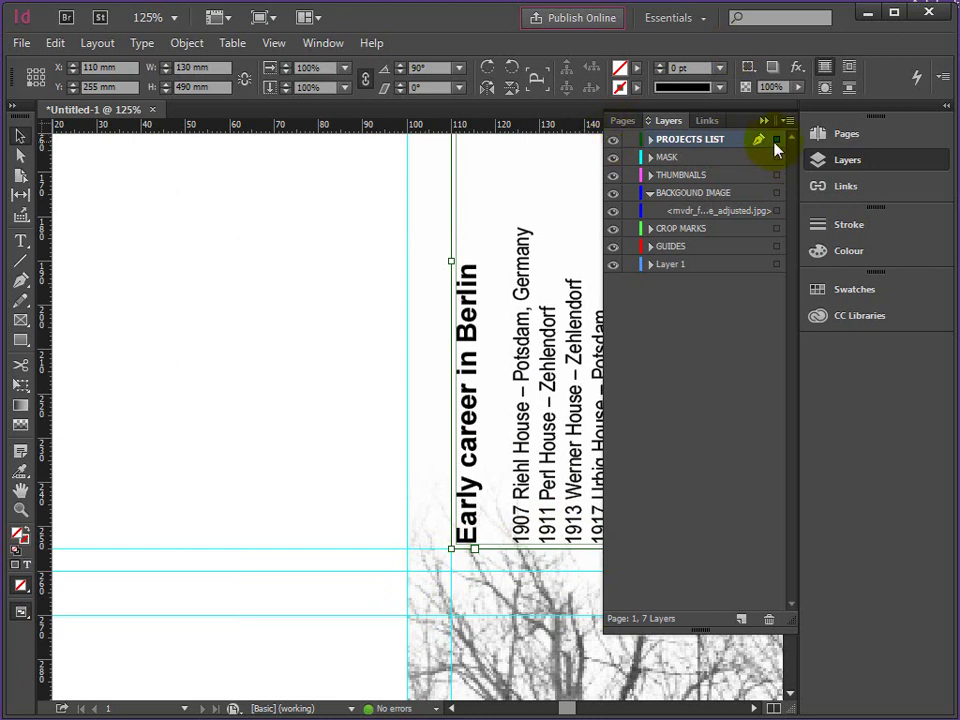
Create a new layer named TITLE above the PROJECTS LIST layer
left_click(20, 509)
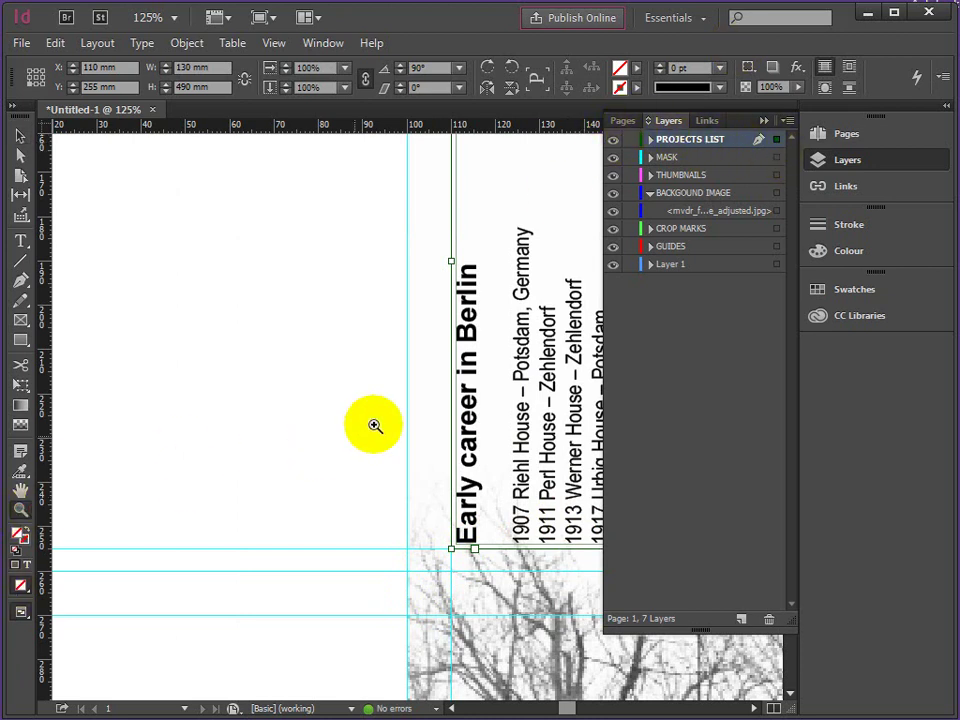
left_click(467, 407, "alt")
left_click(536, 398, "alt")
left_click(514, 407, "alt")
left_click(525, 395, "alt")
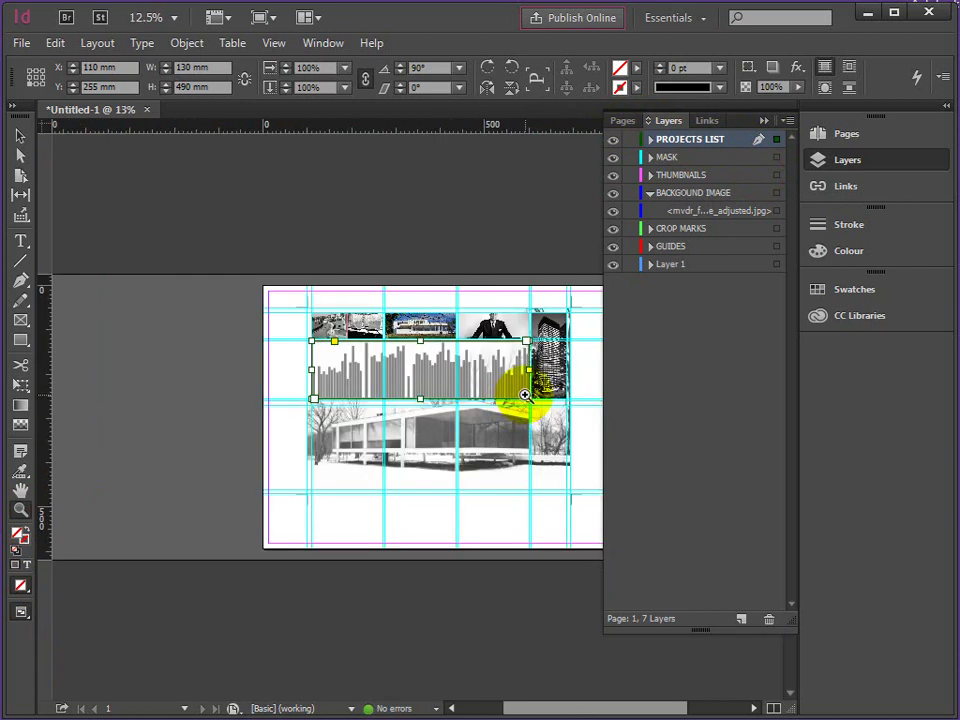
left_click(525, 395)
left_click(114, 433)
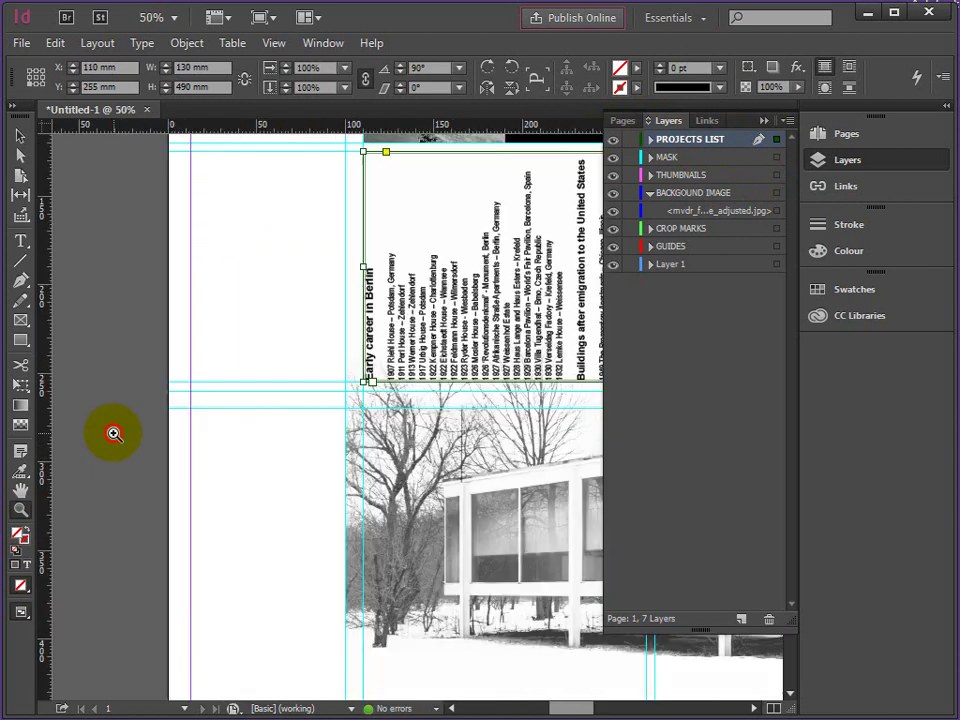
left_click(490, 406)
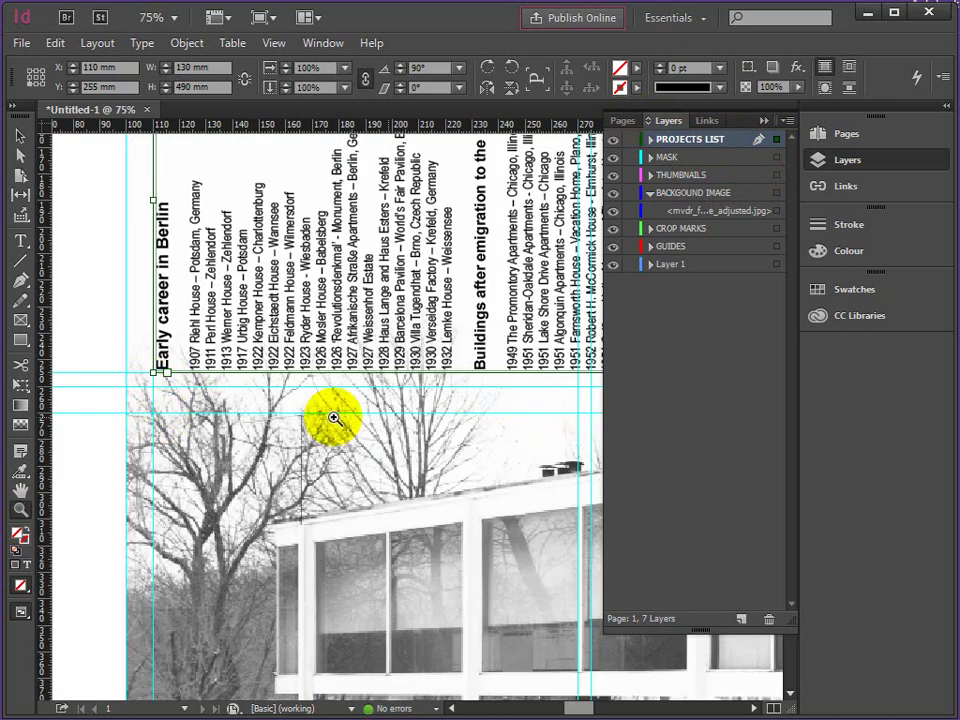
left_click(742, 620)
double_click(671, 140)
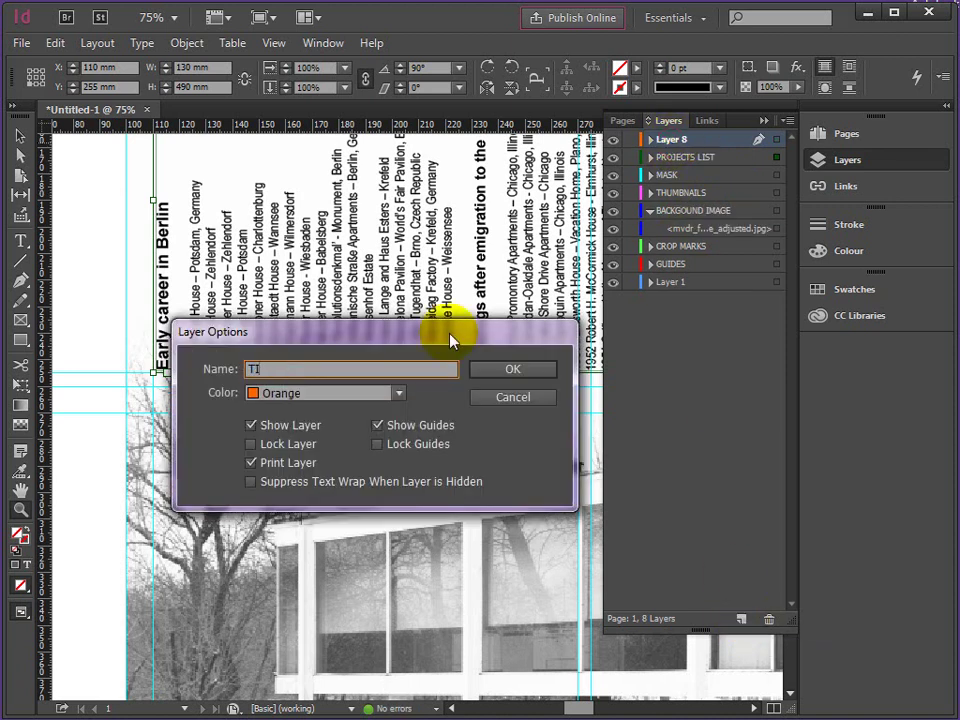
left_click(516, 373)
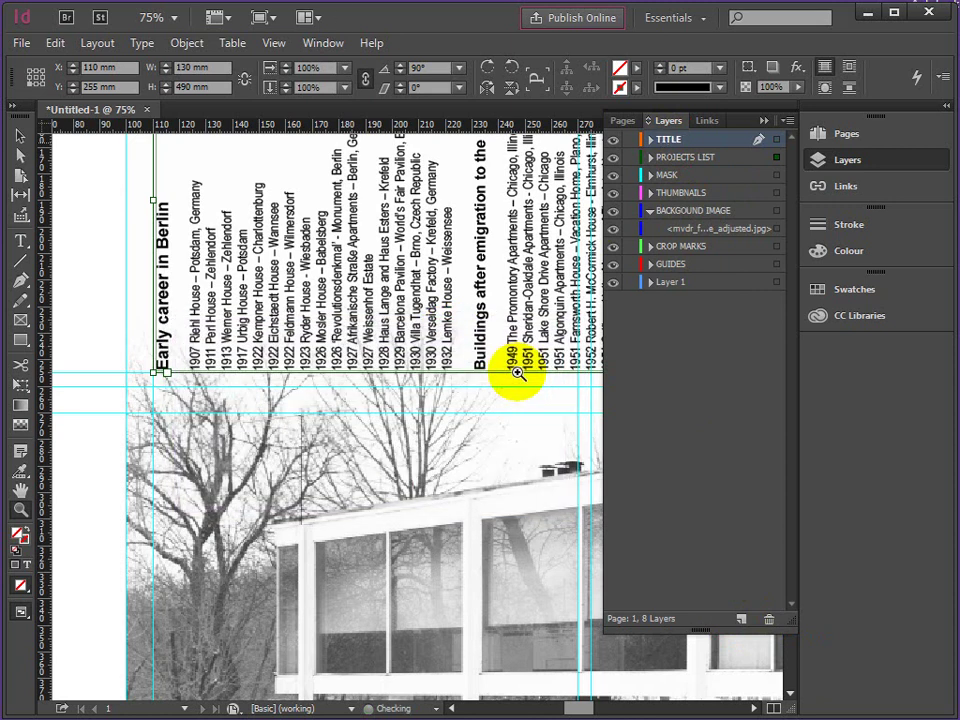
Add a 165 by 10 mm text frame between the guides below the projects list, reading "MIES VAN DER ROHE - PROJECTS TIMELINE"
left_click(20, 246)
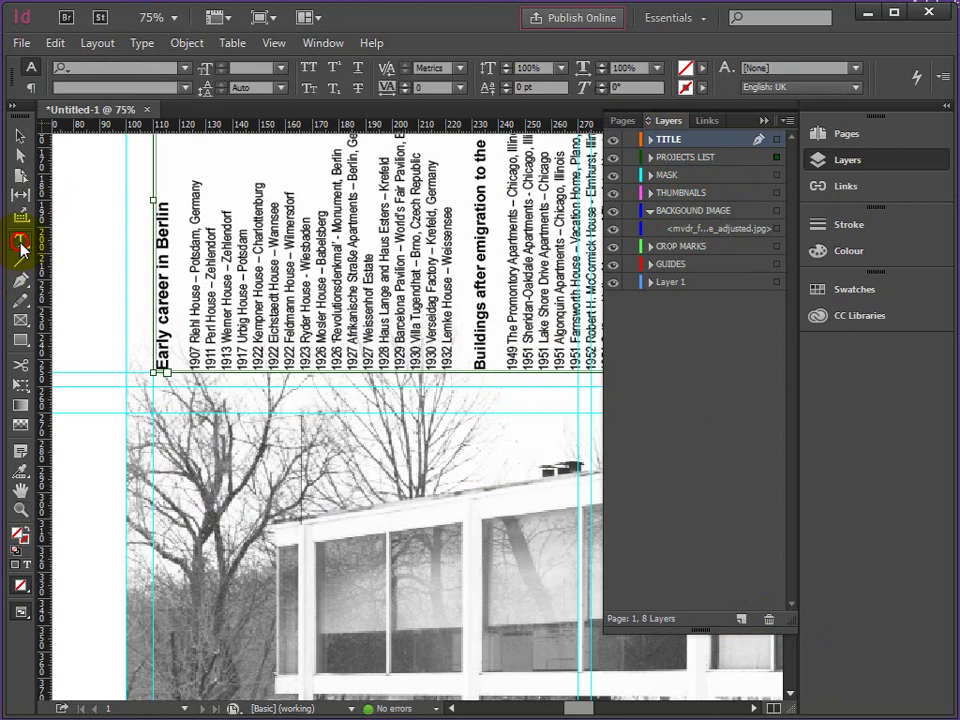
left_click_drag(155, 388, 590, 410)
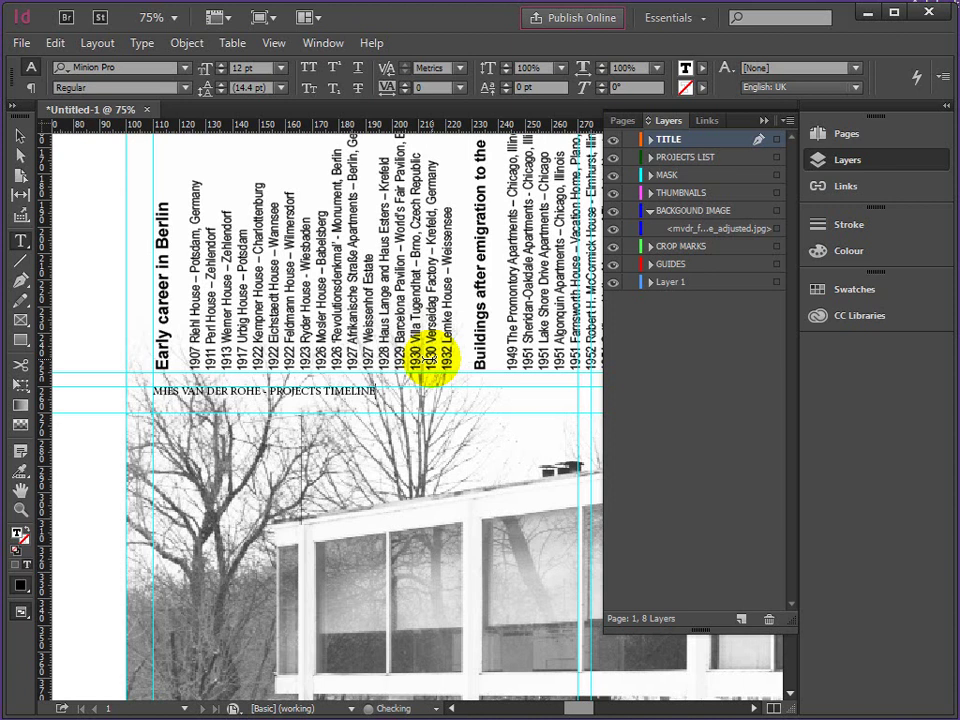
left_click_drag(379, 393, 157, 392)
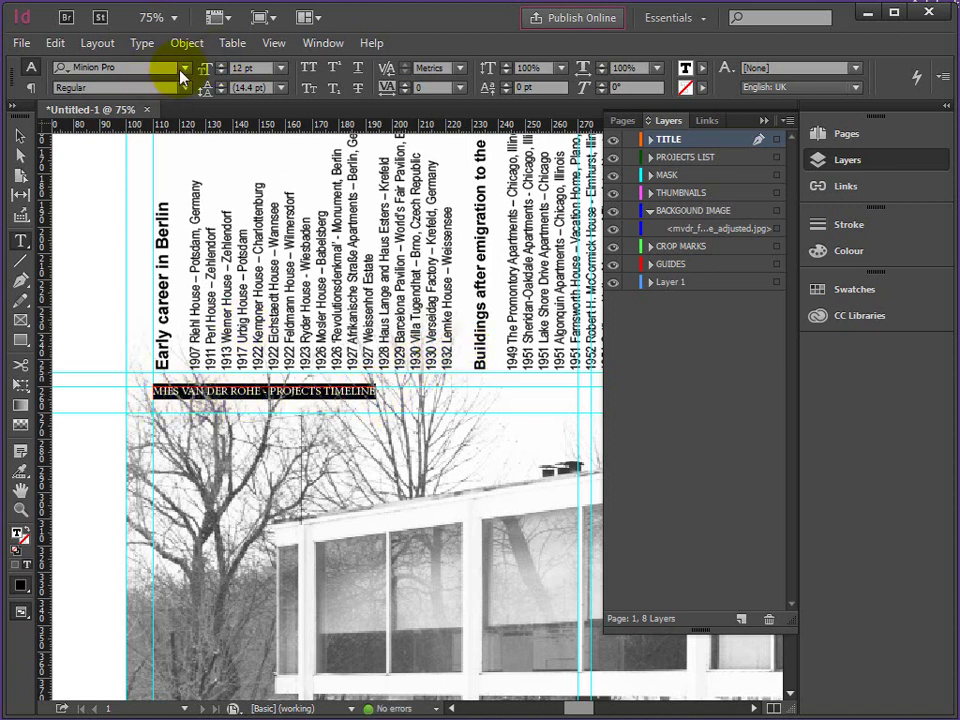
left_click(185, 68)
left_click_drag(380, 365, 371, 165)
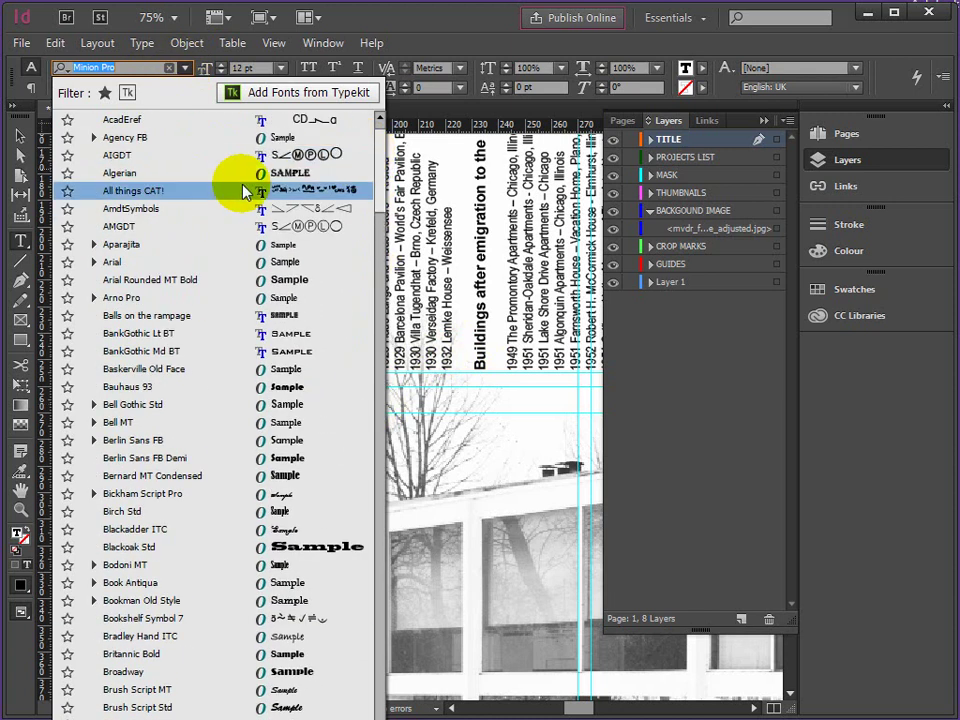
left_click(93, 262)
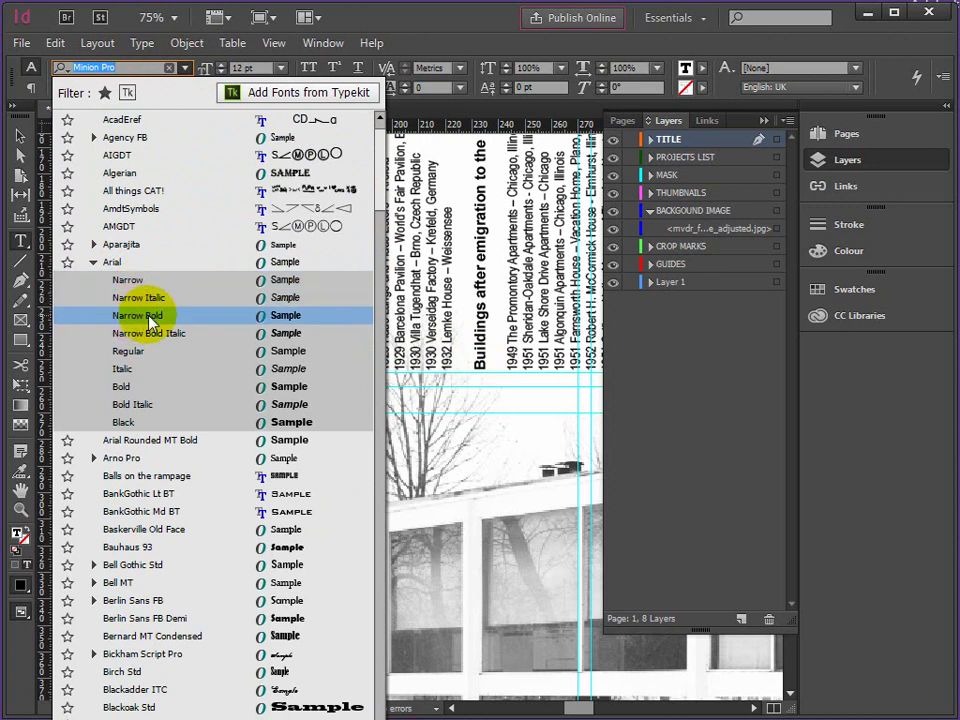
scroll(130, 320, "up", 1)
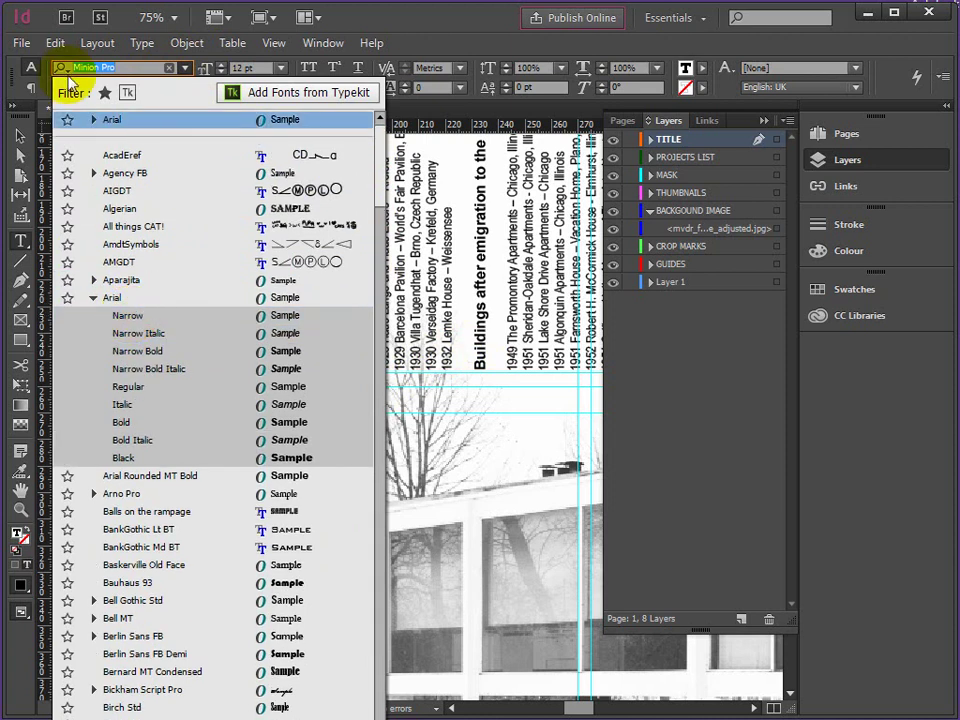
left_click(457, 104)
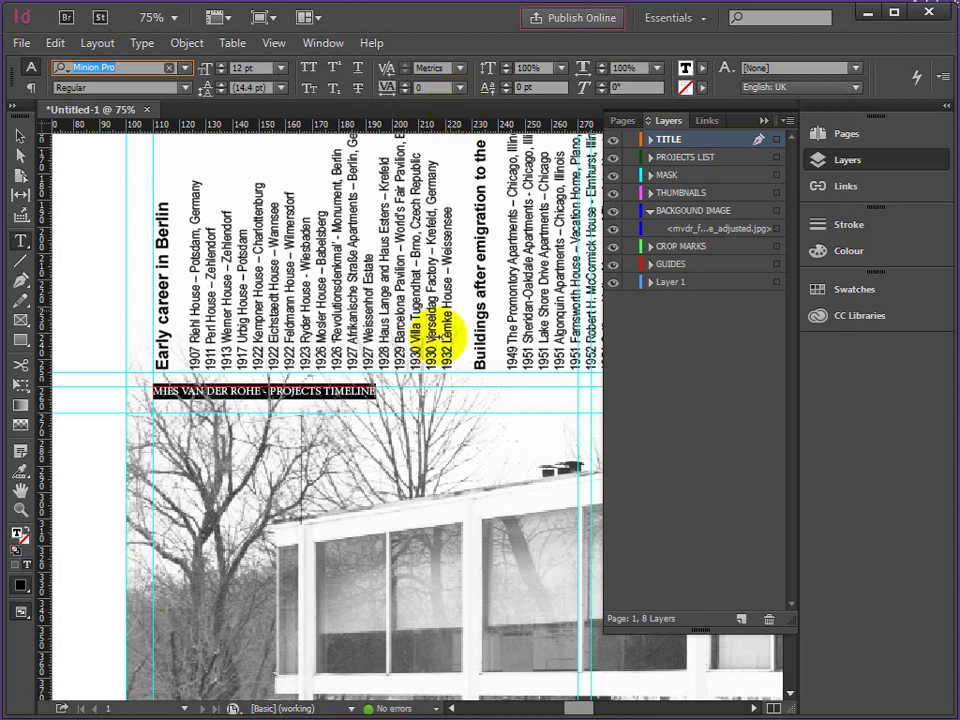
Format the whole title text in Arial Narrow Bold at 18 pt
left_click_drag(379, 391, 115, 392)
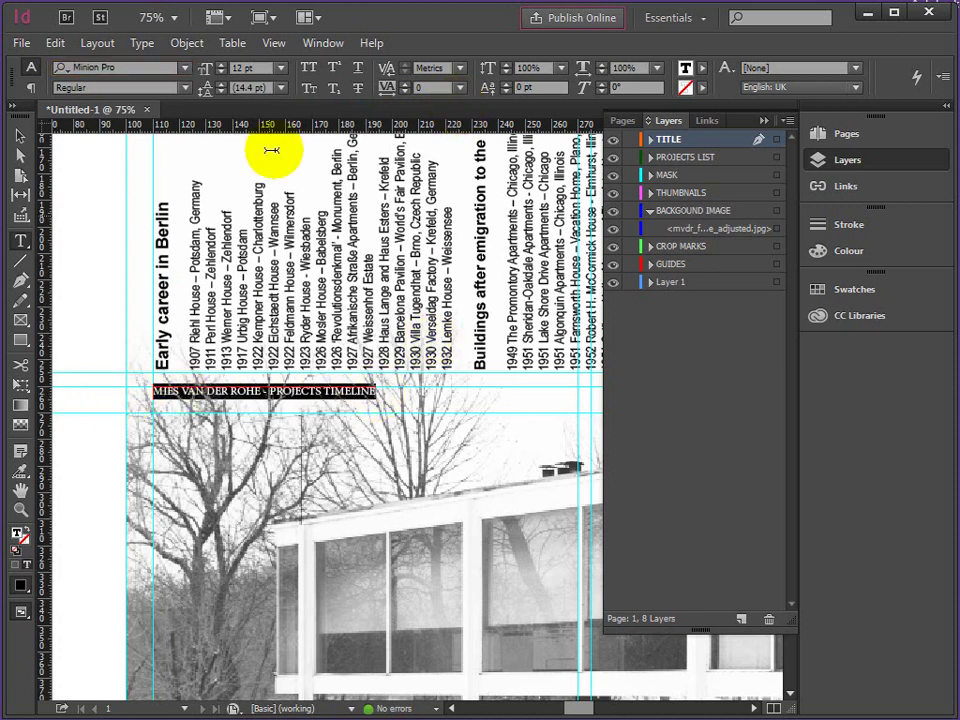
left_click(184, 68)
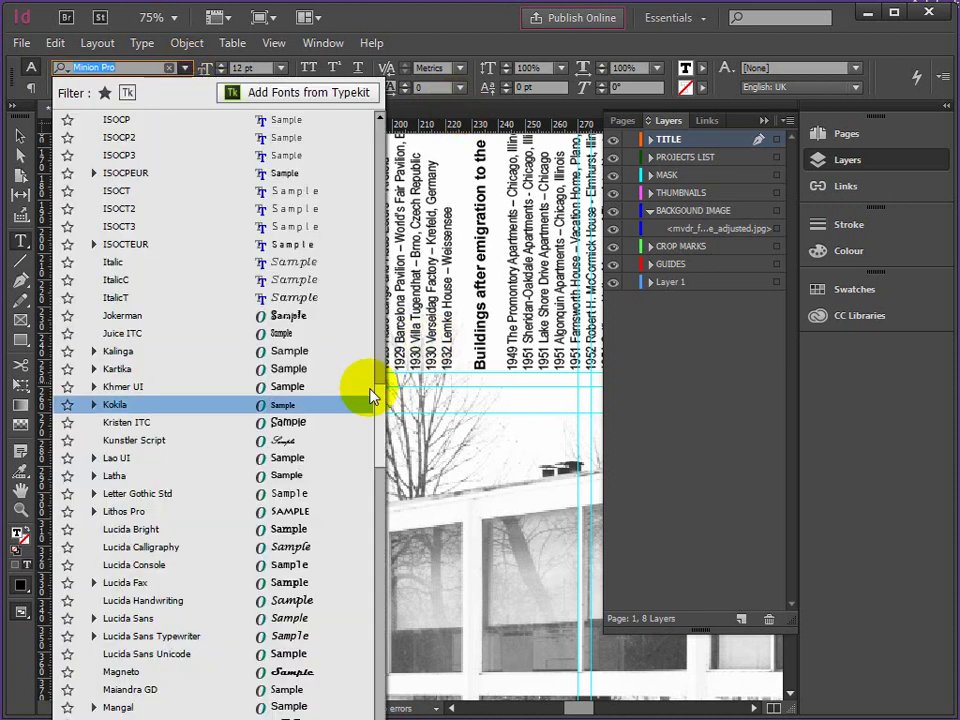
left_click_drag(381, 422, 377, 216)
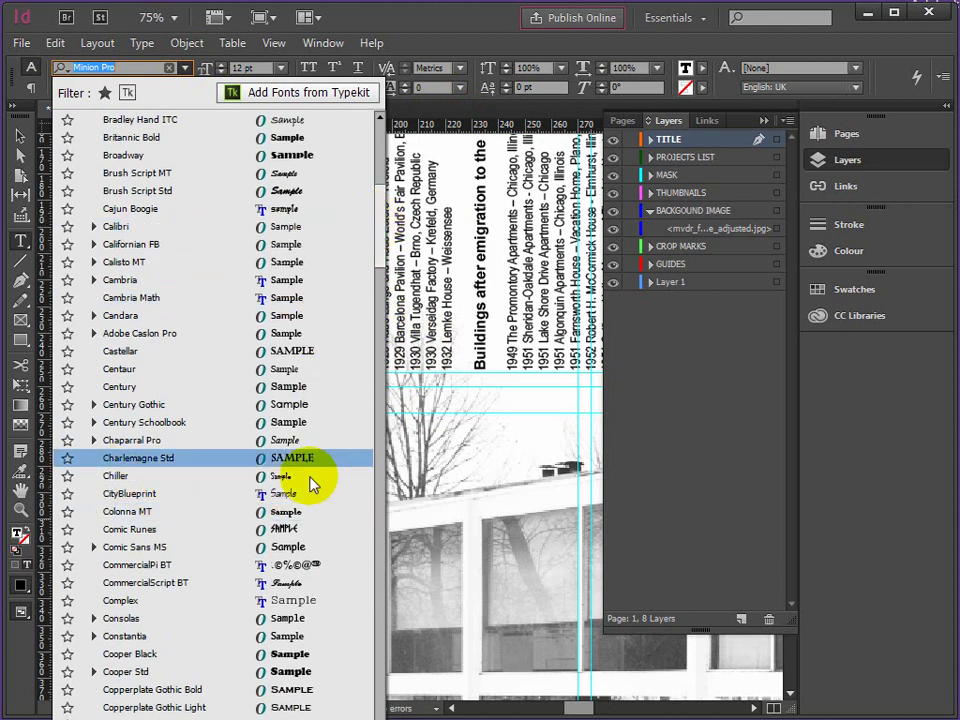
left_click_drag(381, 231, 381, 166)
left_click(93, 244)
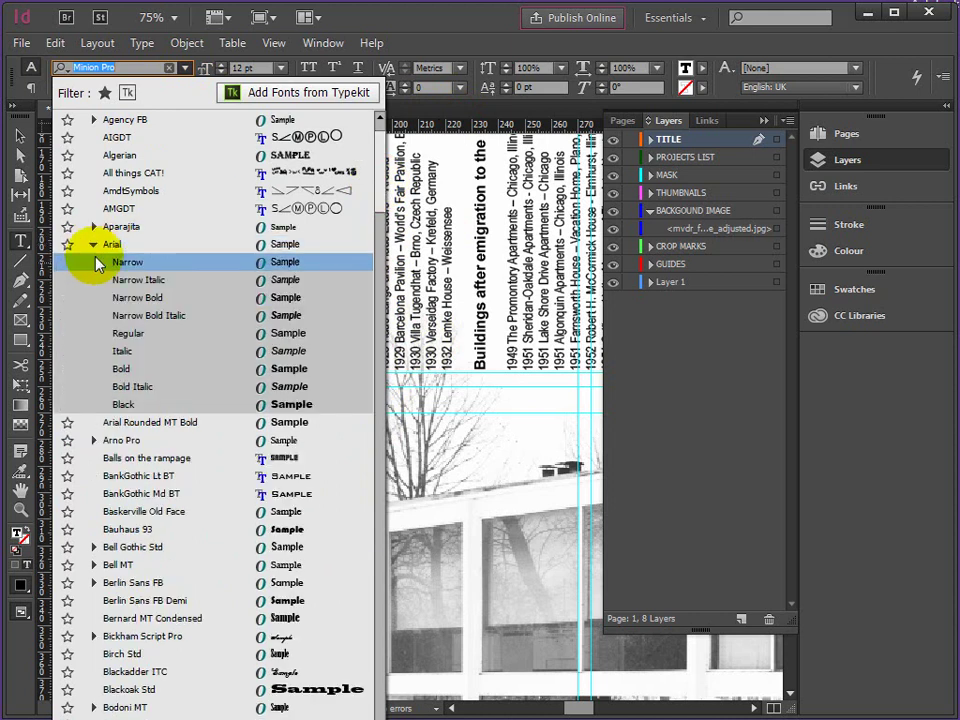
left_click(138, 298)
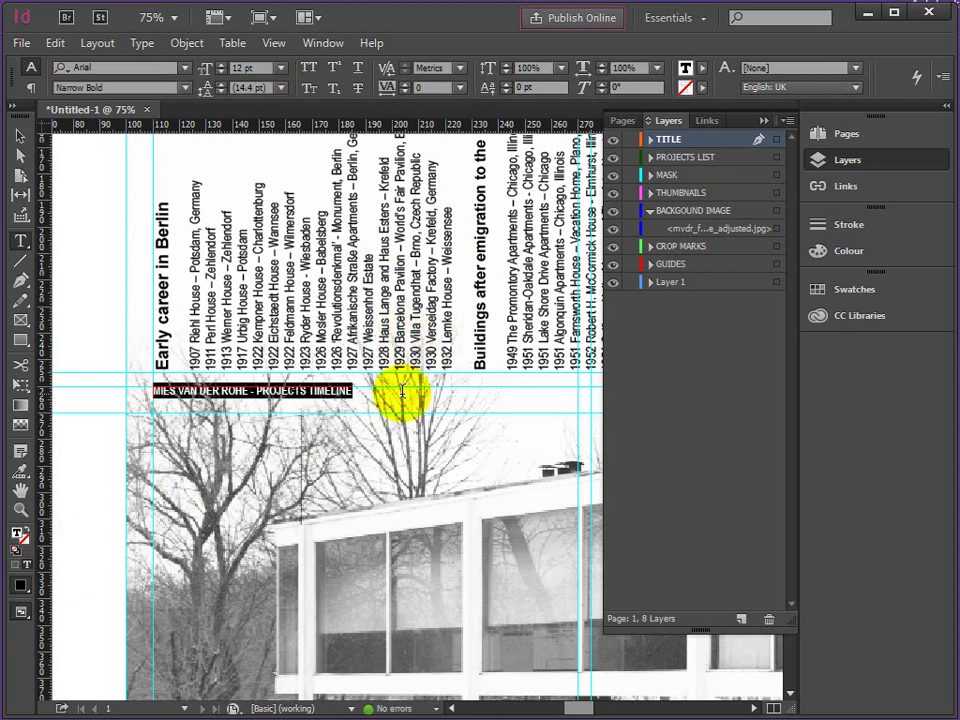
left_click(283, 72)
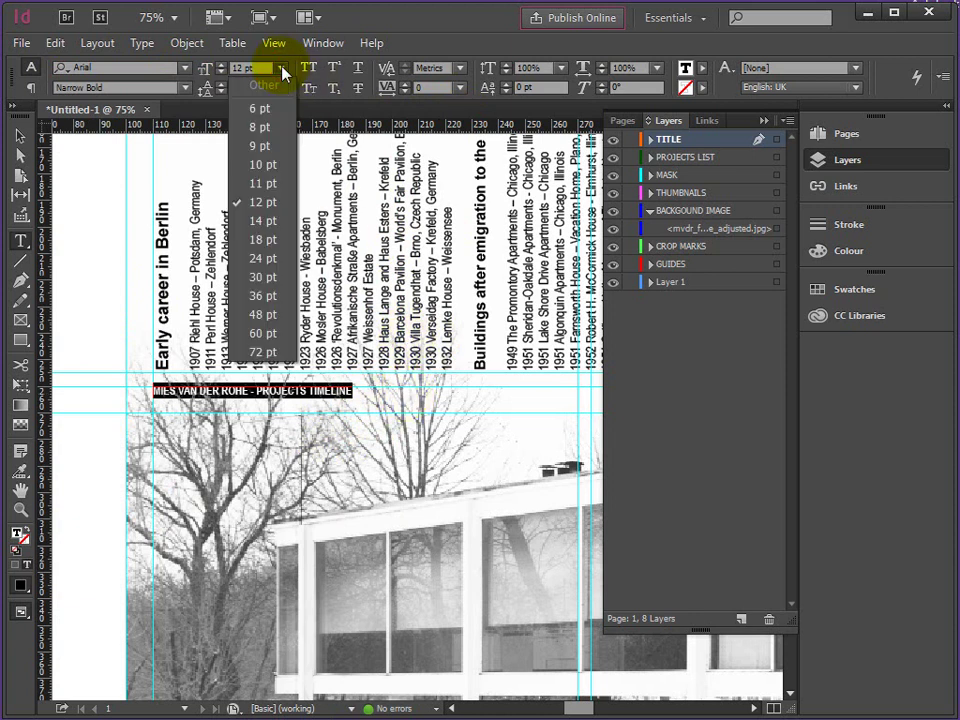
left_click(250, 238)
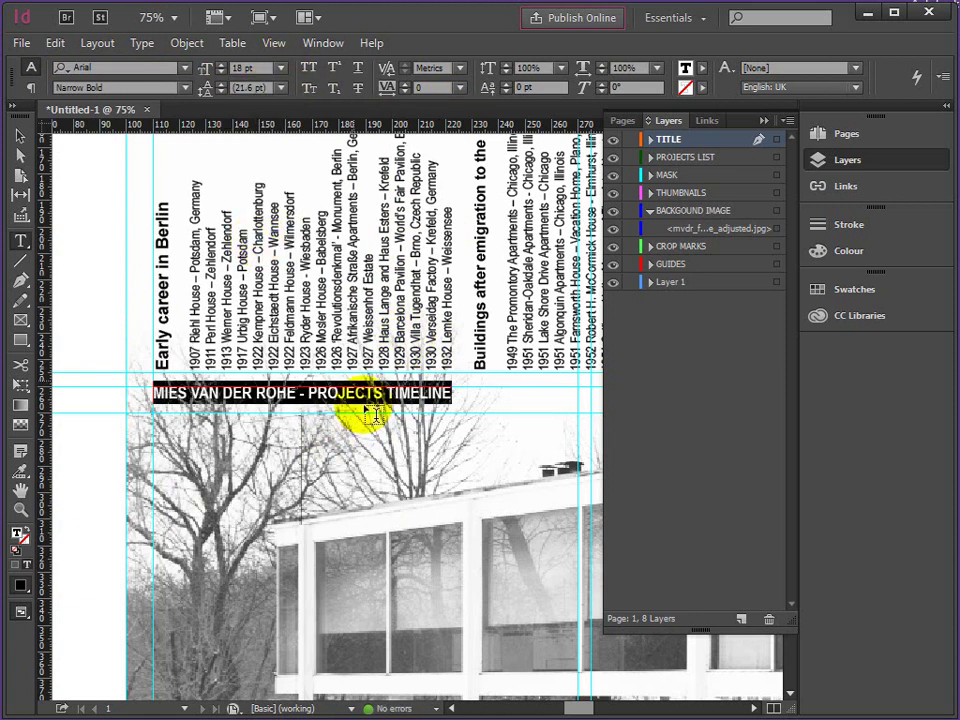
Set the inset spacing of the title's text frame to 2 mm on all four sides
left_click(18, 137)
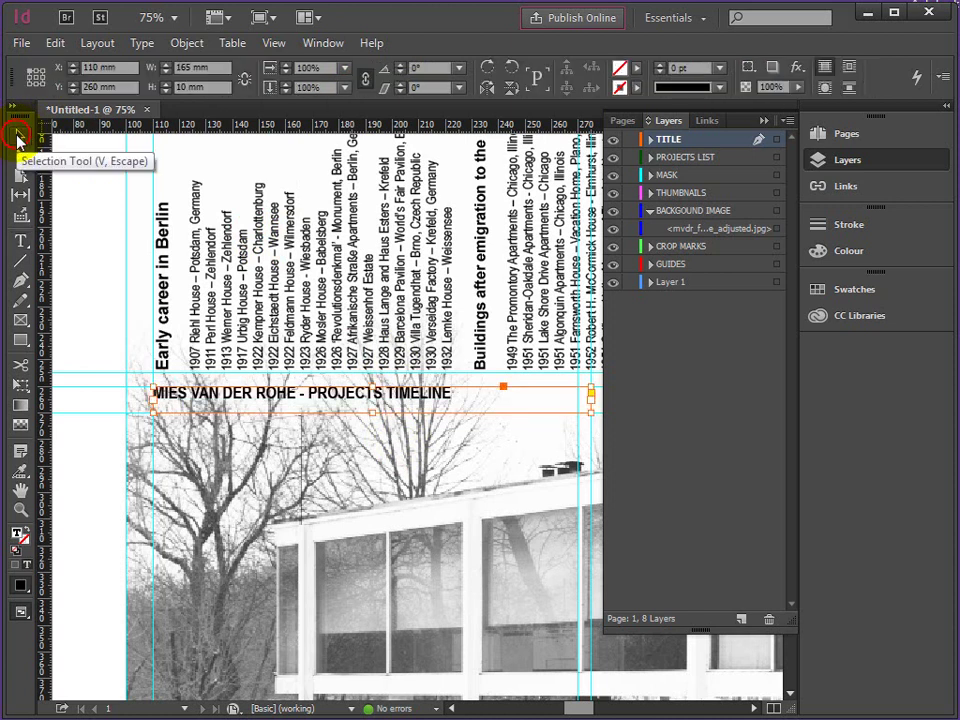
right_click(474, 393)
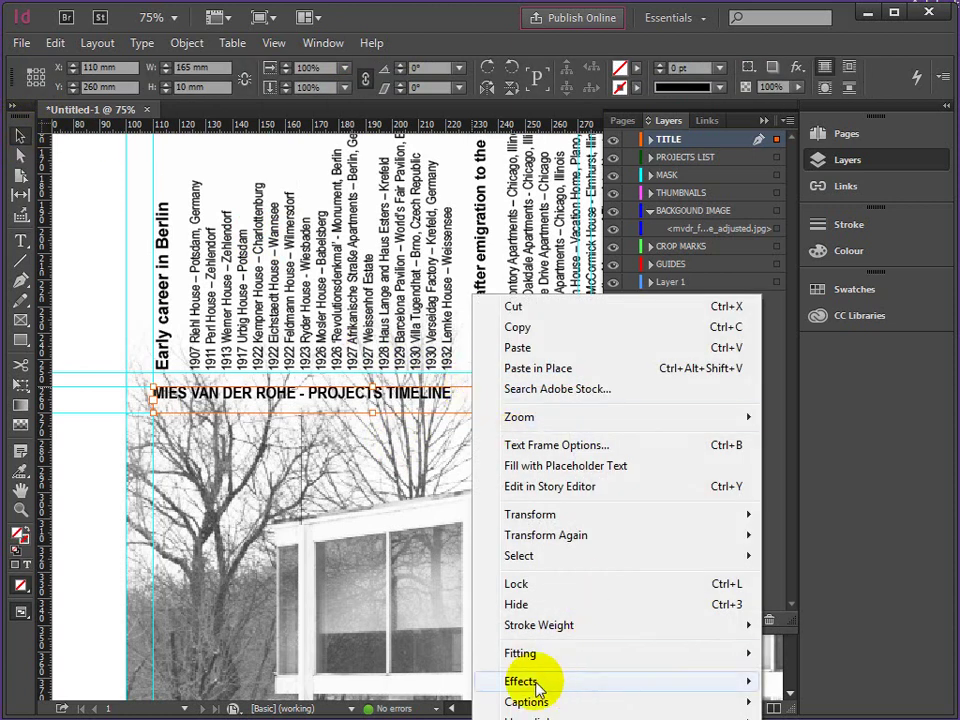
left_click(512, 445)
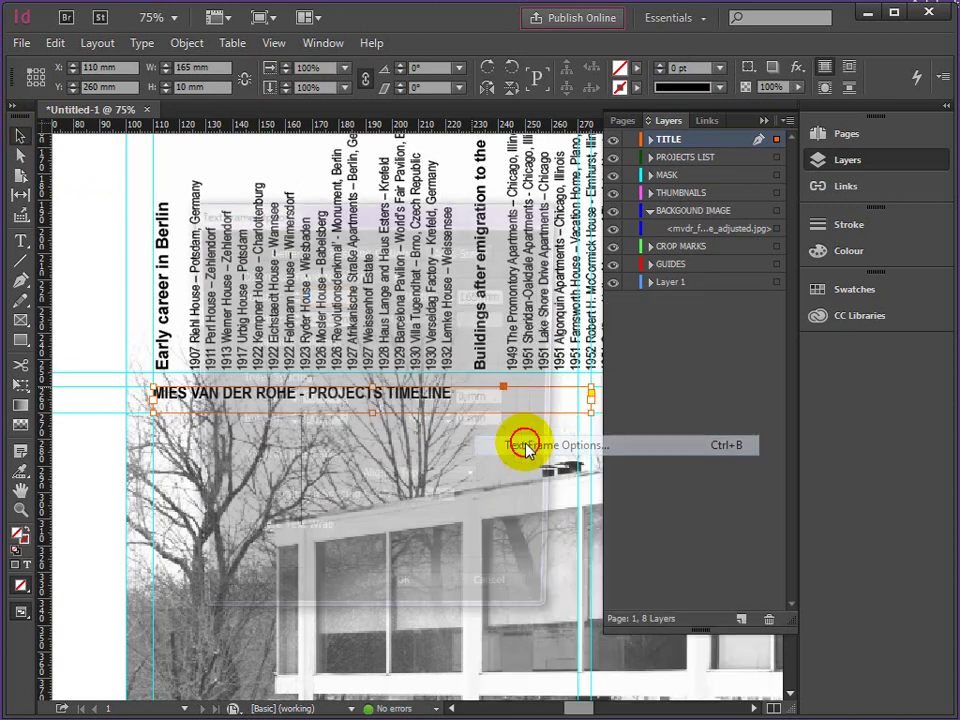
double_click(305, 400)
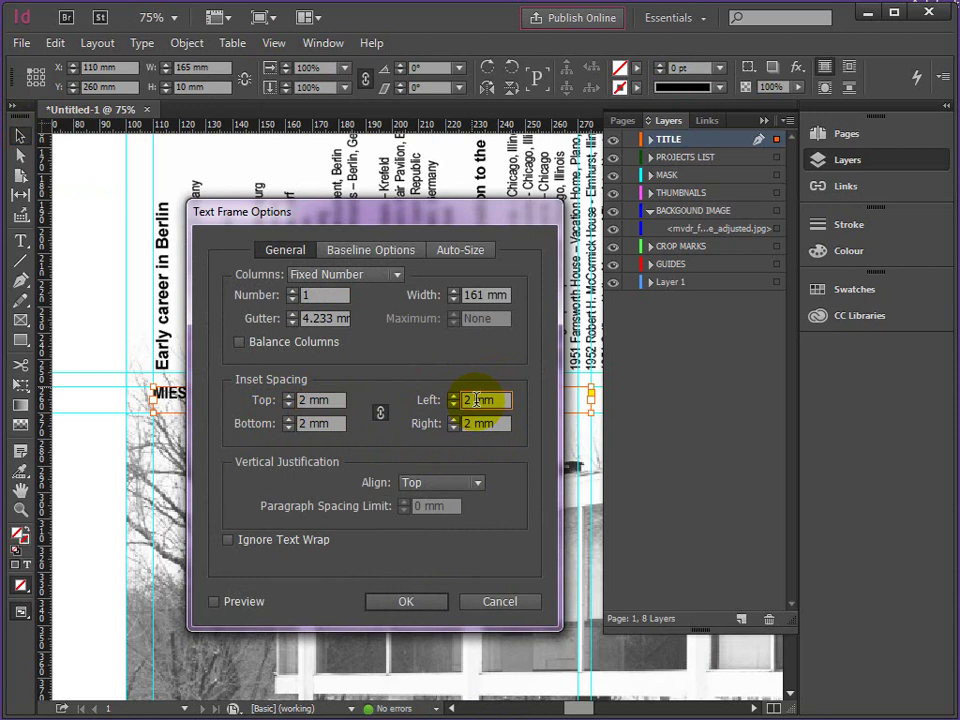
left_click(407, 603)
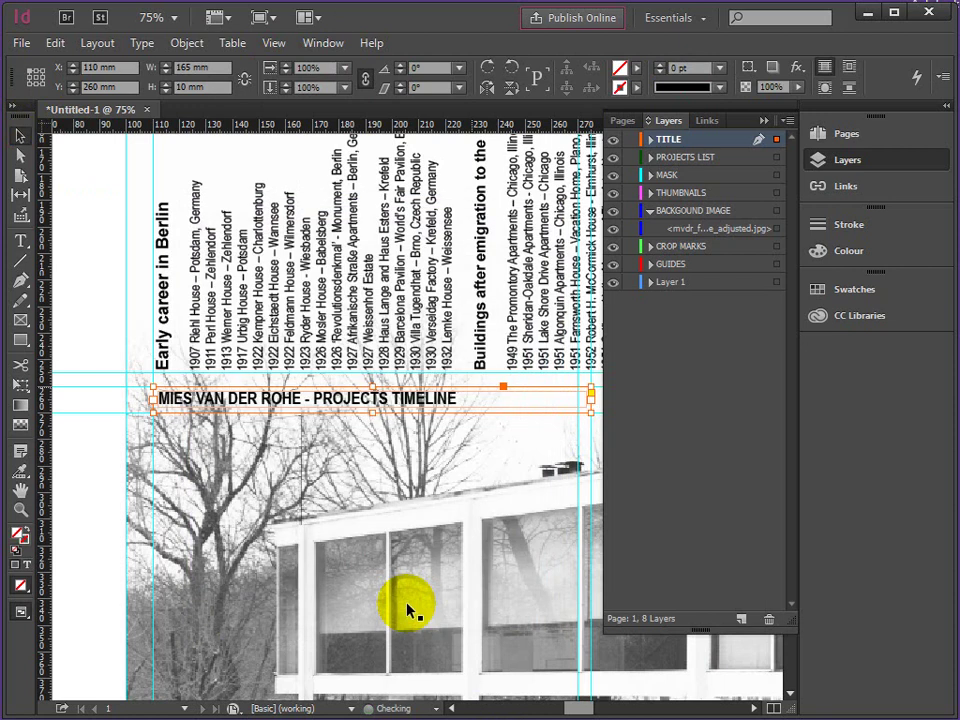
left_click(500, 440)
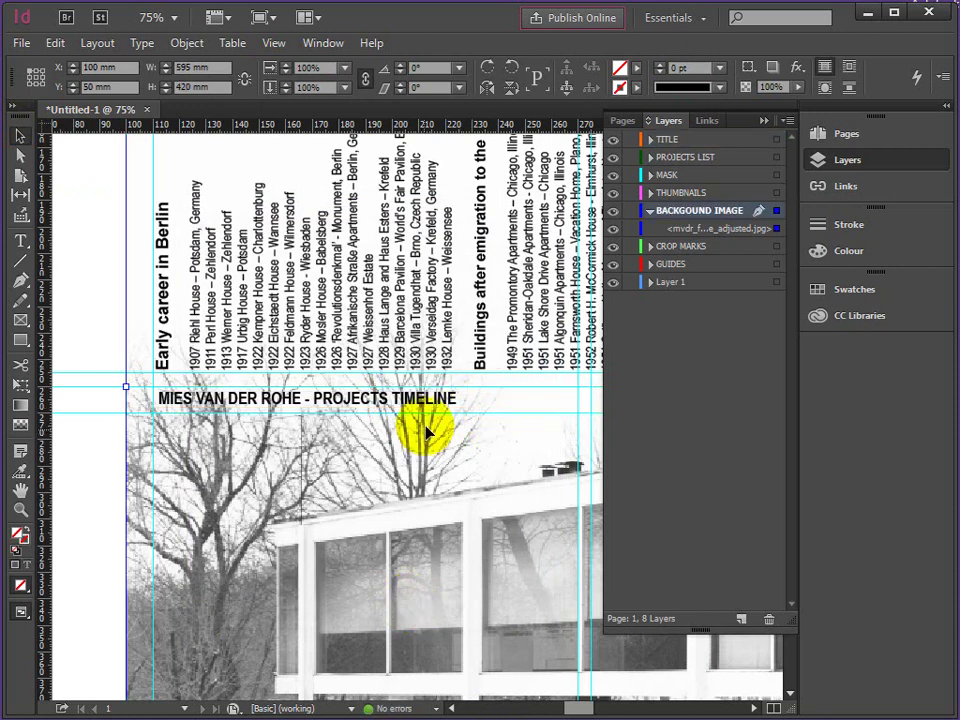
Review the board's overall layout, from the thumbnails down to the background house image
left_click(19, 510)
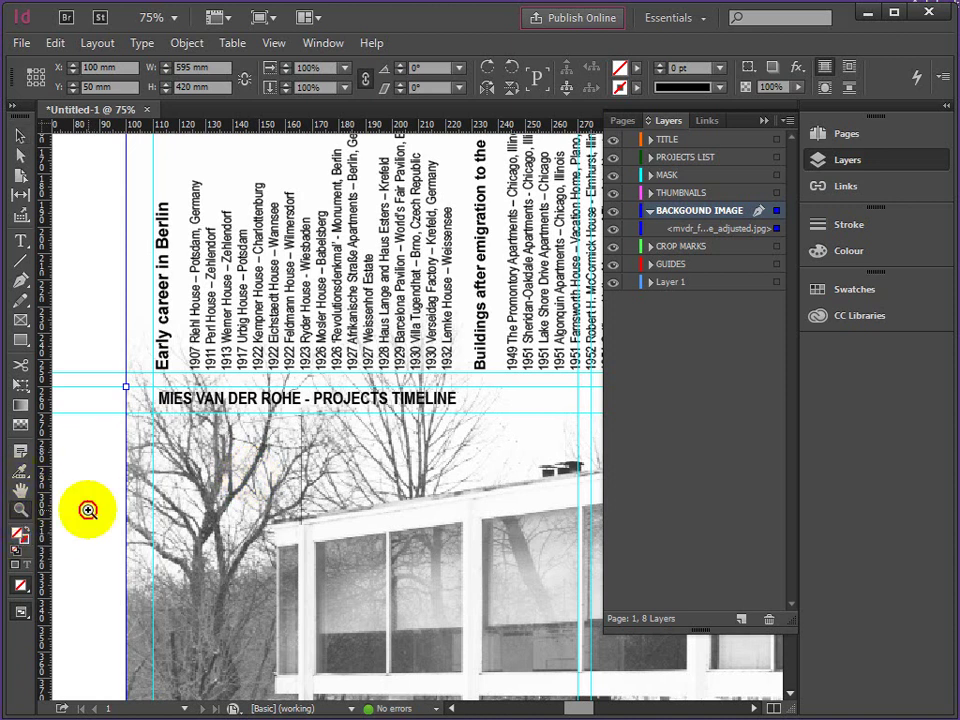
left_click(482, 493, "alt")
left_click(504, 490, "alt")
left_click(519, 435, "alt")
left_click(497, 392)
left_click_drag(595, 708, 588, 708)
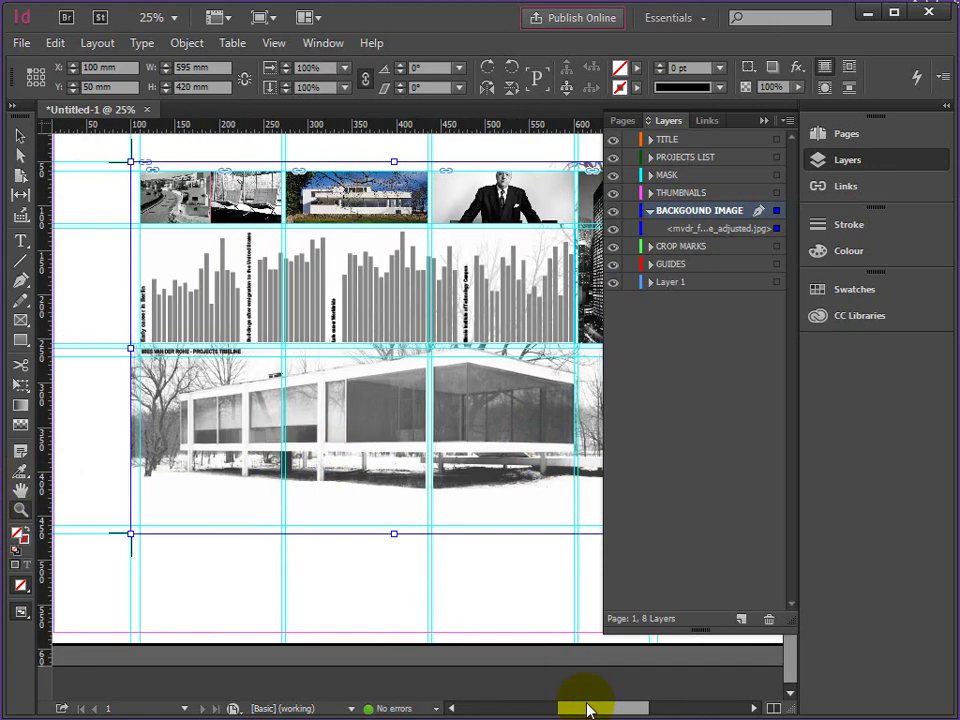
Create a new layer above the TITLE layer and name it TEXT FRAMES
left_click(668, 139)
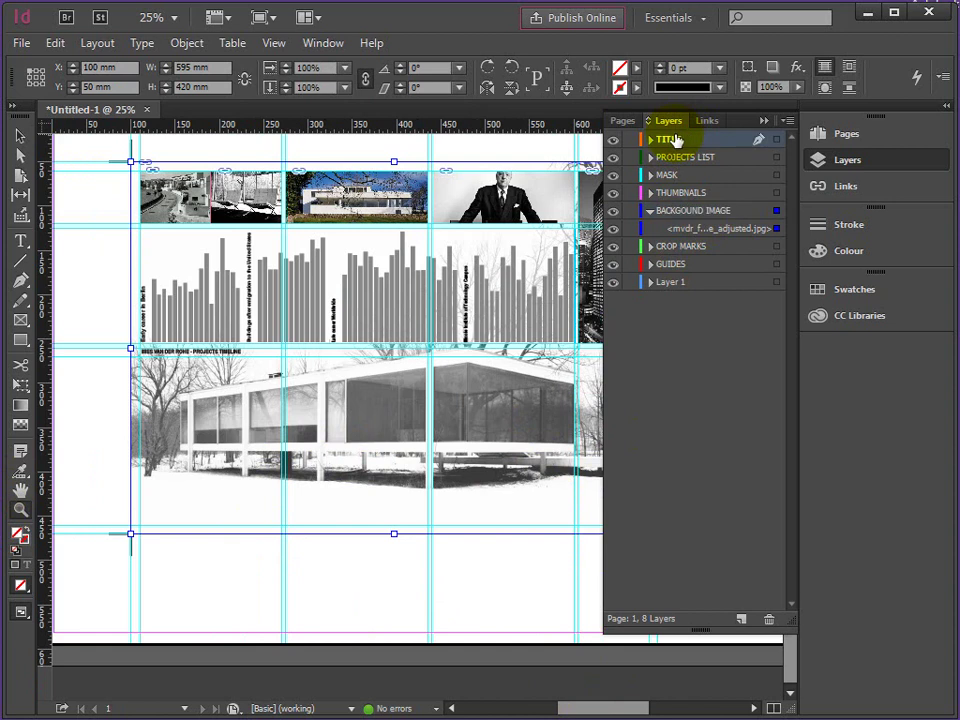
left_click(741, 620)
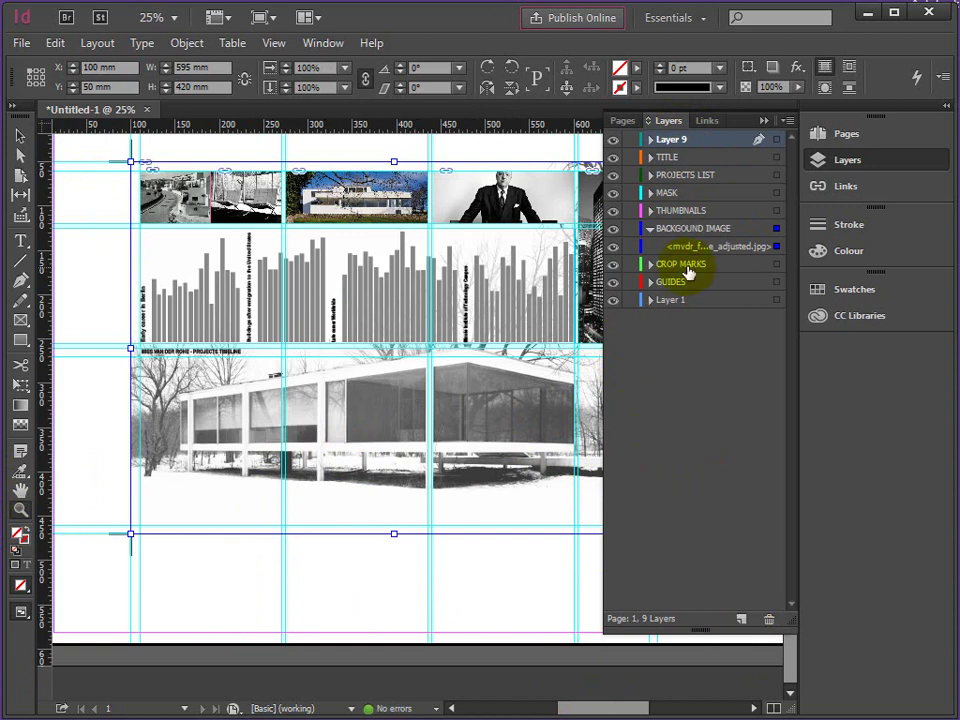
double_click(669, 140)
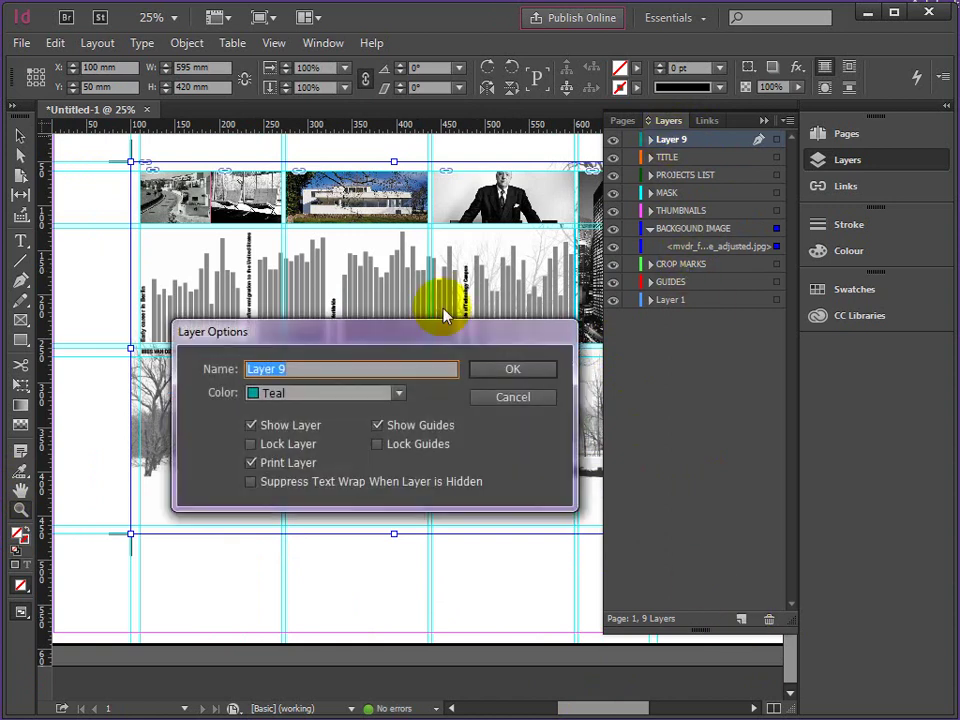
type("TEXT FRAMES")
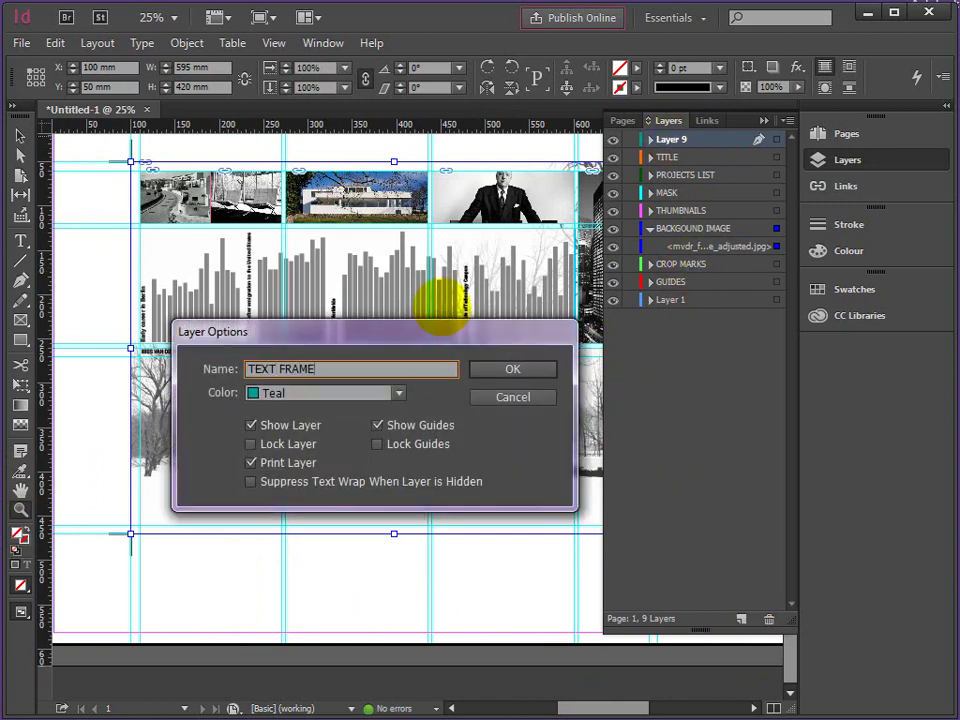
left_click(512, 372)
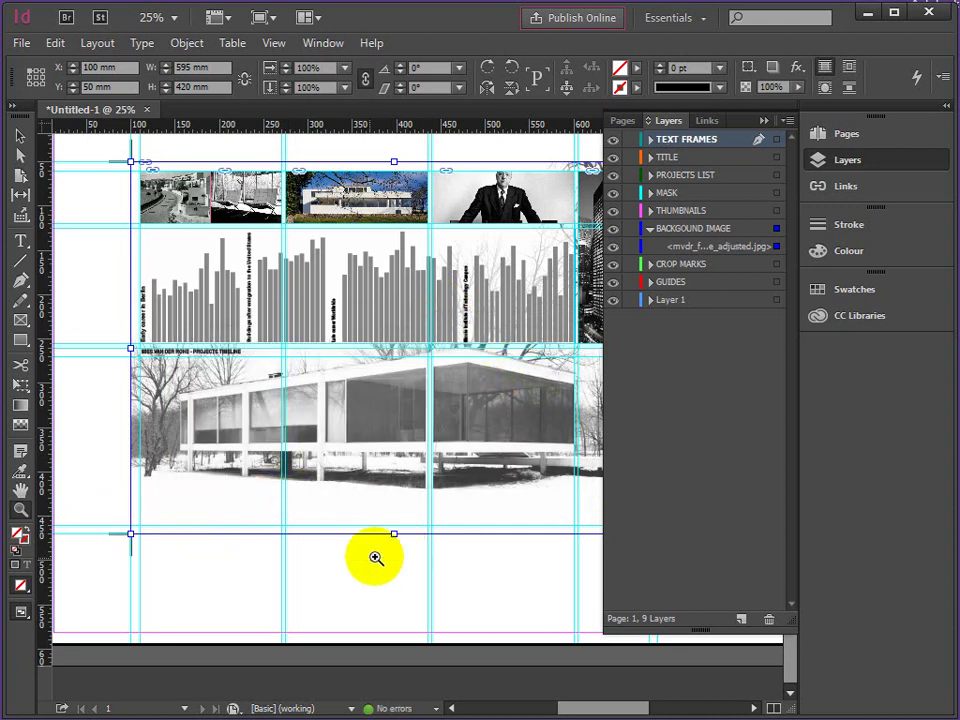
Draw three text frames side by side along the board's lower margin guide, about 163 by 55, 160 by 45 and 245 by 45 mm
left_click(22, 241)
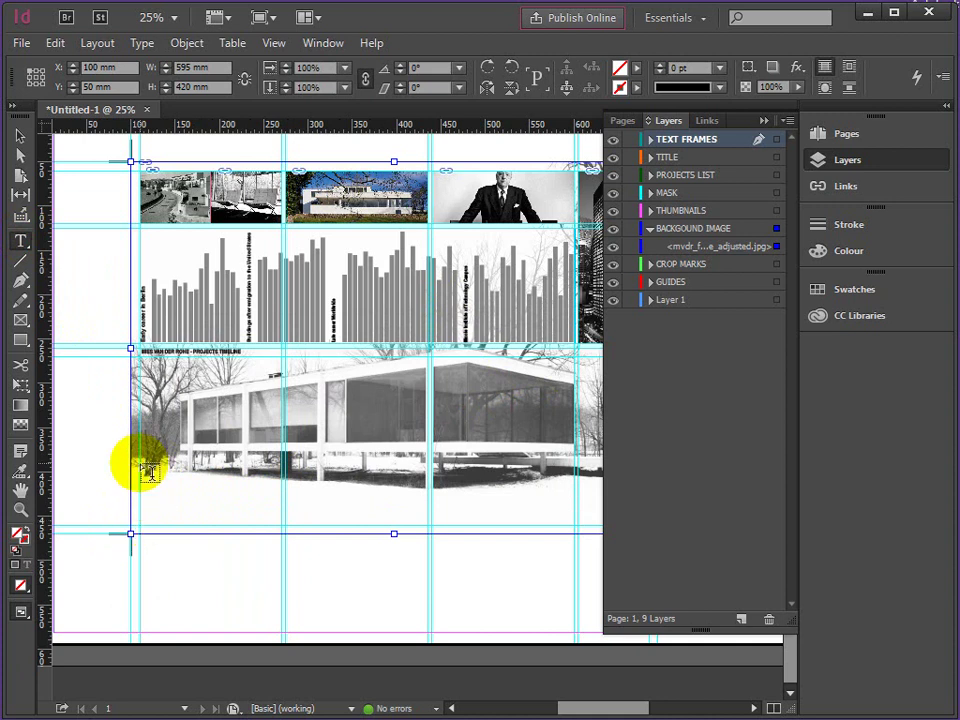
mouse_move(600, 708)
left_mouse_down()
mouse_move(588, 712)
mouse_move(606, 708)
left_mouse_up()
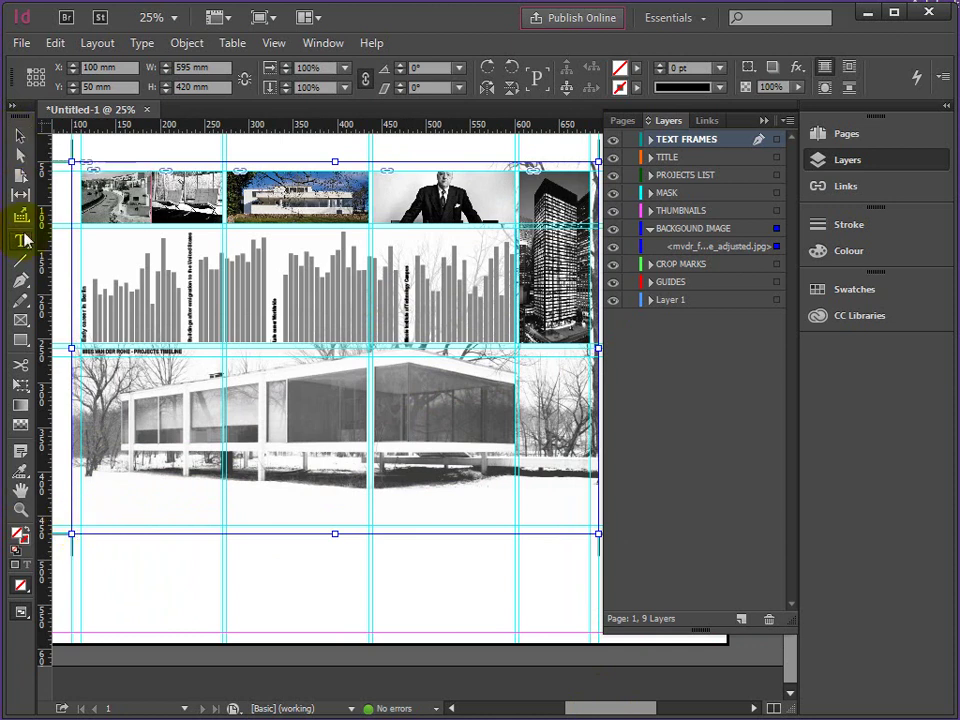
left_click(22, 200)
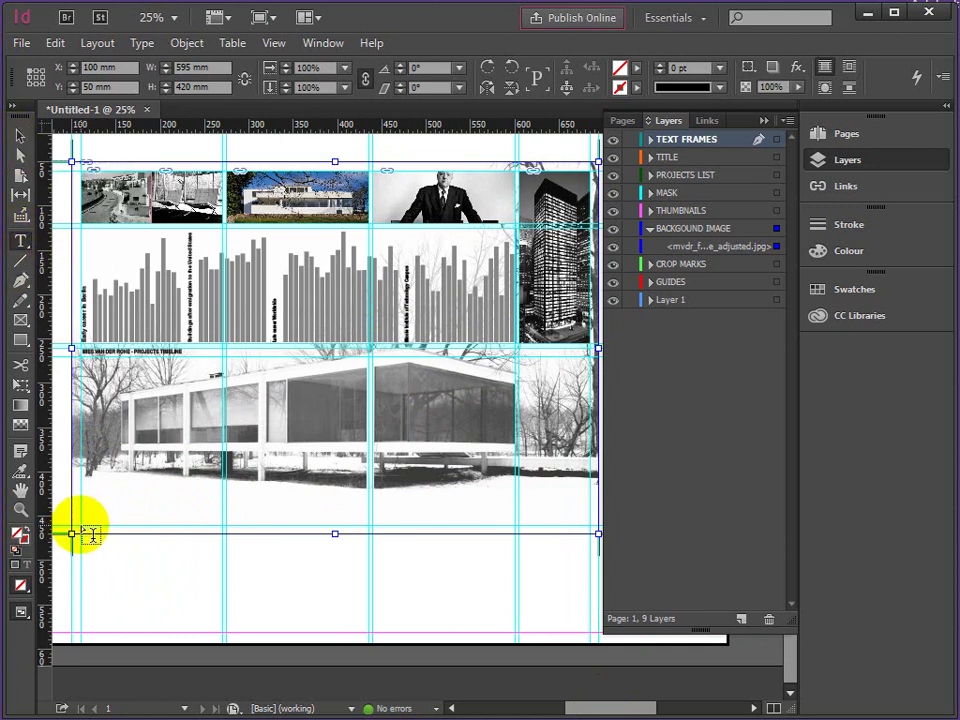
left_click_drag(88, 530, 229, 485)
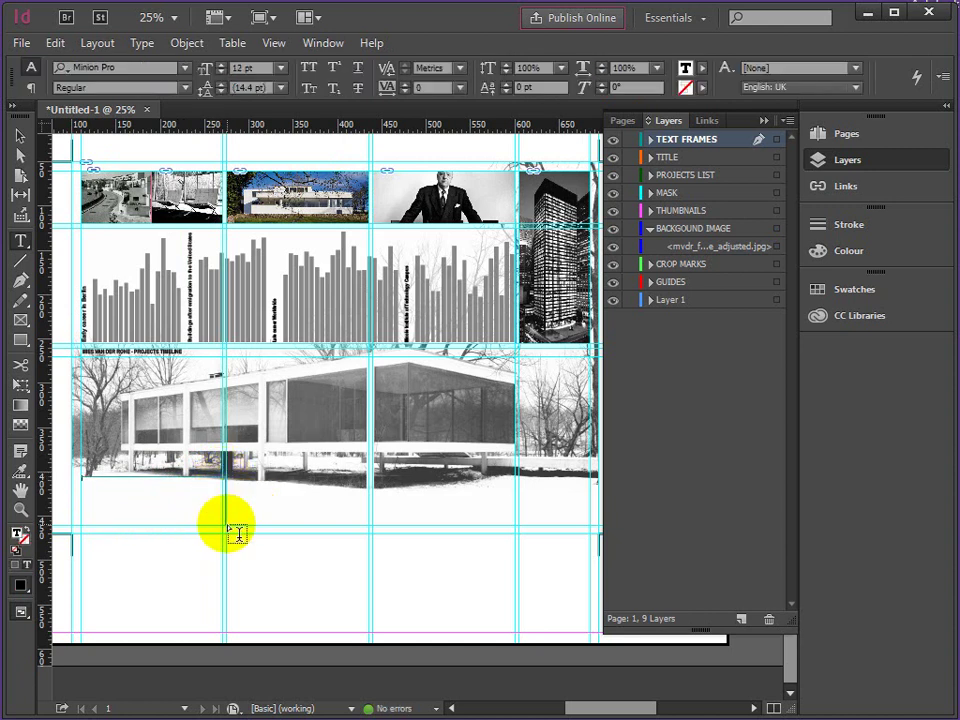
left_click_drag(230, 527, 370, 493)
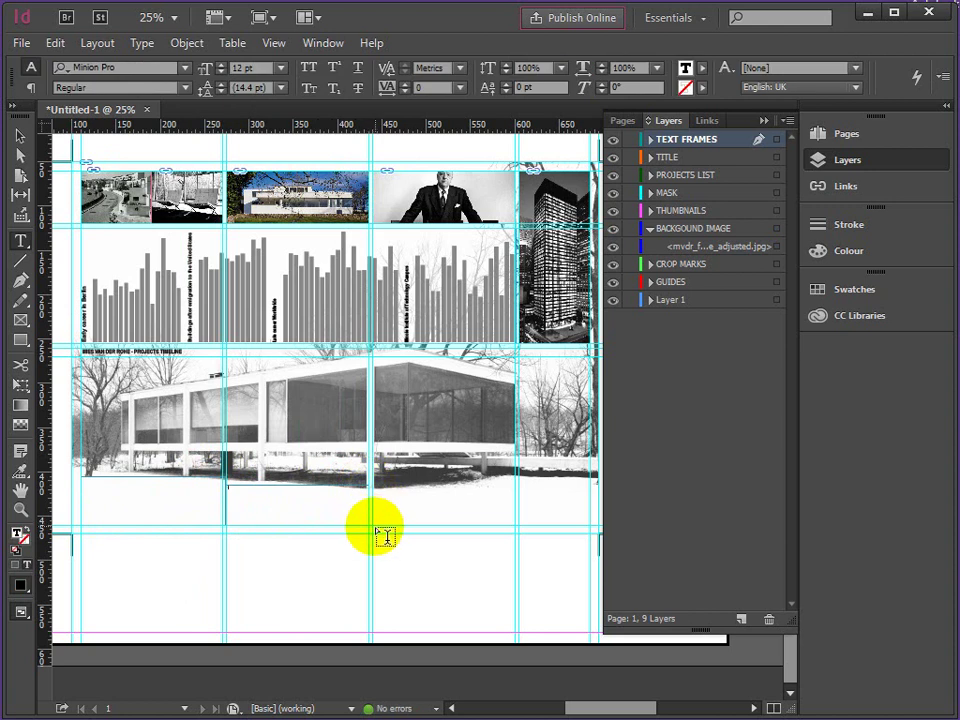
left_click_drag(382, 534, 594, 488)
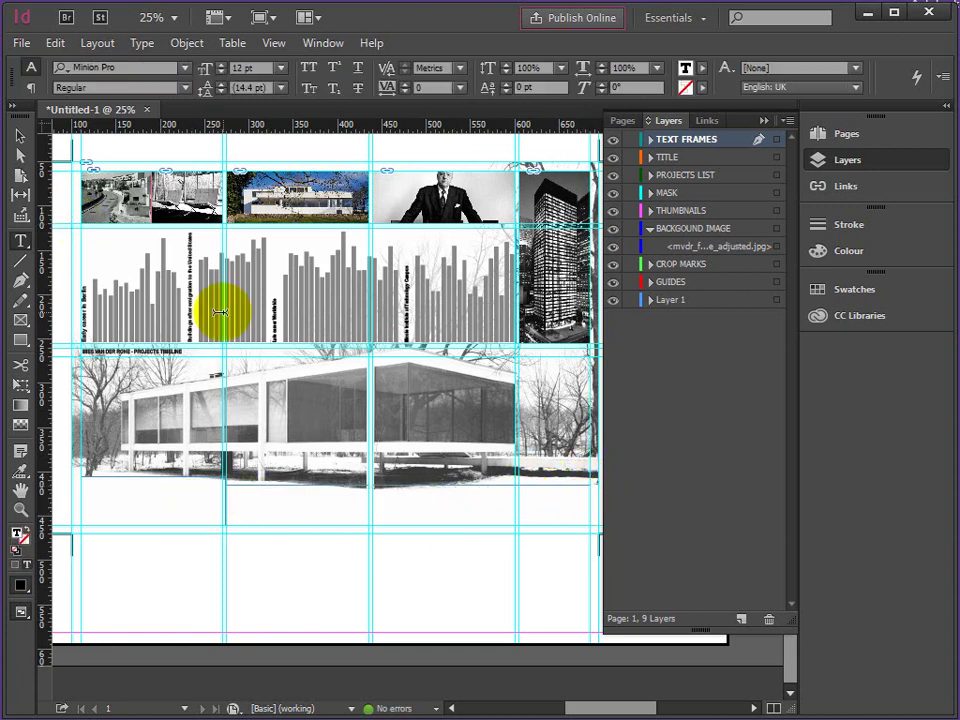
Copy the five-paragraph "Less is More" article from mvdr_text.txt in Notepad and paste it into the first text frame
left_click_drag(959, 122, 300, 72)
left_click_drag(793, 525, 784, 280)
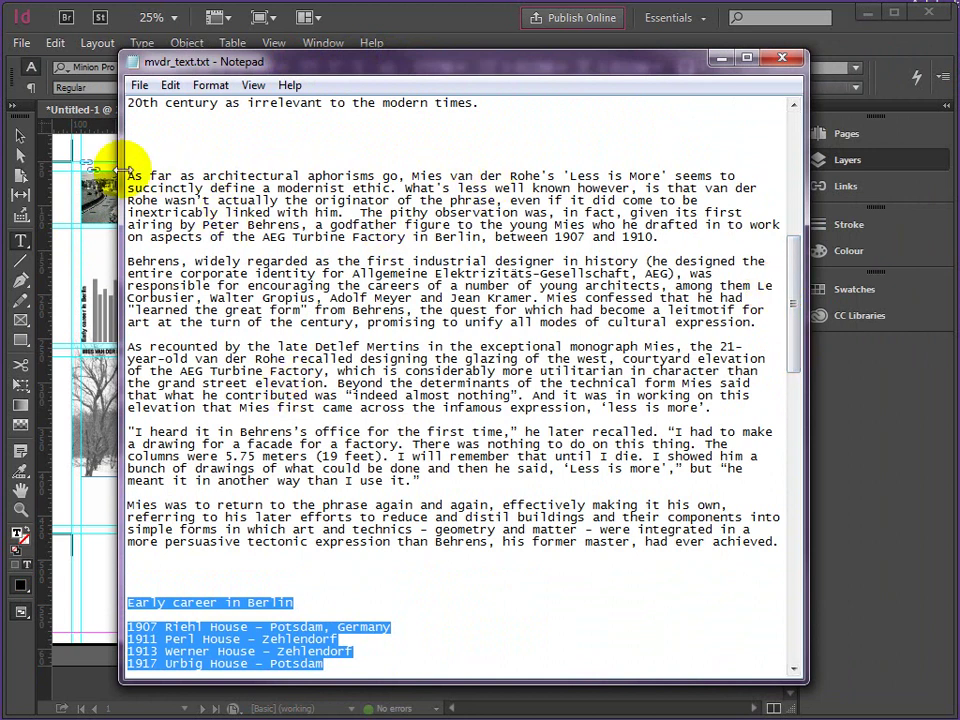
left_click_drag(781, 543, 90, 165)
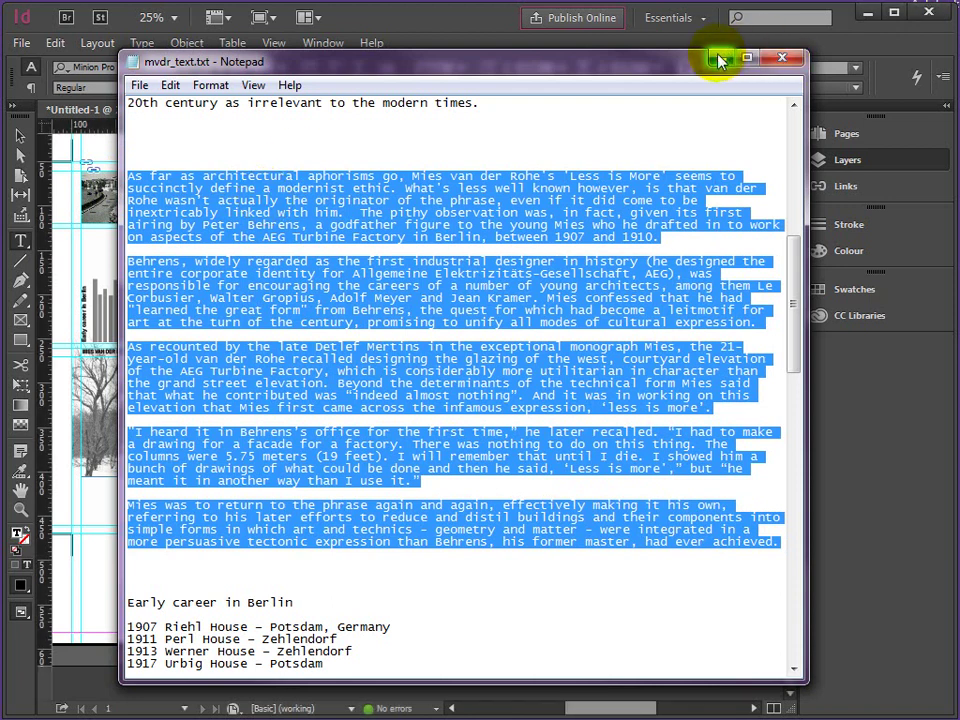
left_click_drag(611, 55, 611, 56)
key("alt+Tab")
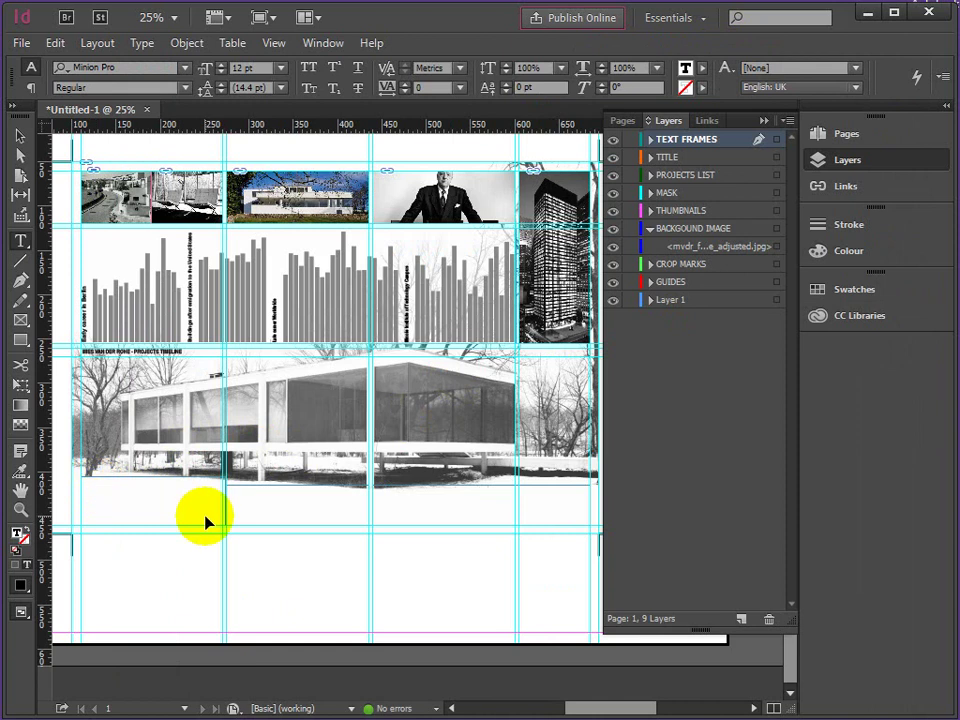
key("ctrl+v")
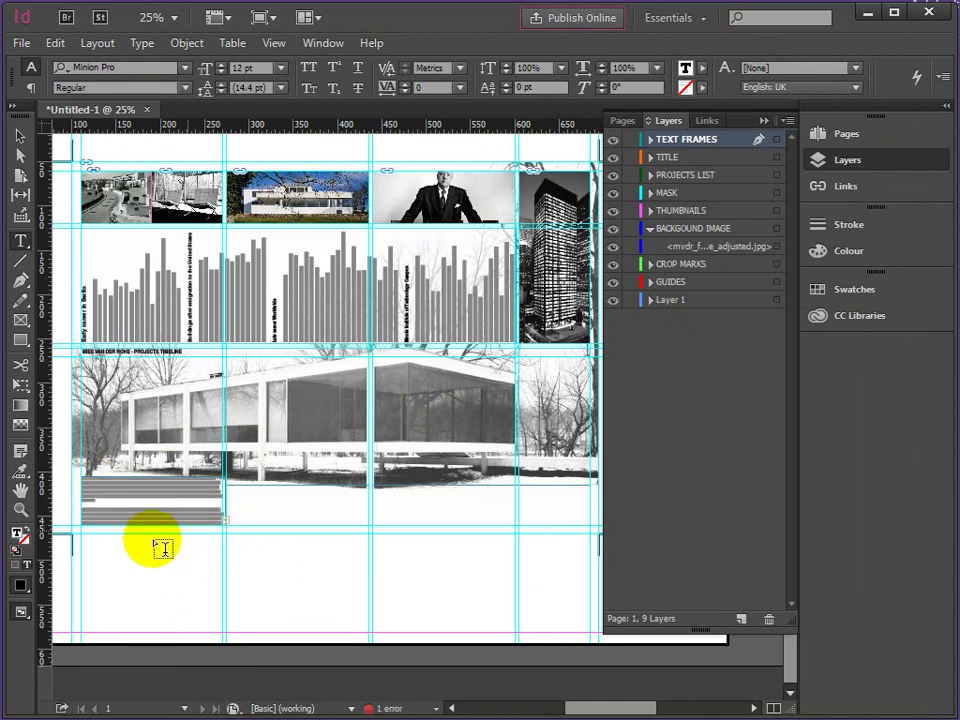
Thread the overset article text from the first text frame into the second one
left_click(21, 510)
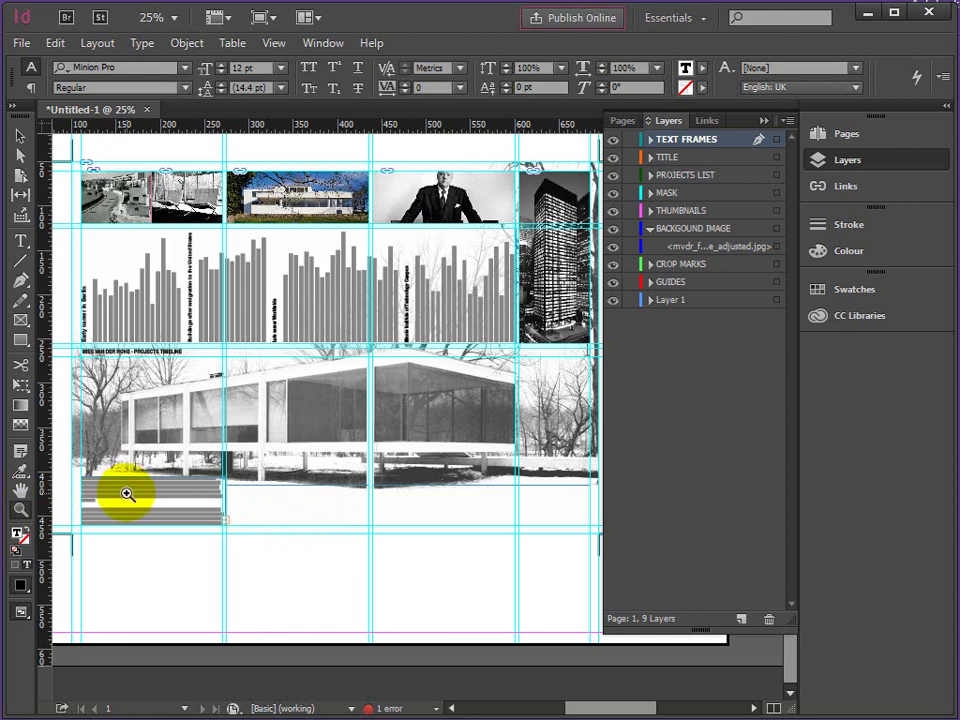
left_click(228, 520)
left_click(433, 397)
left_click(371, 422)
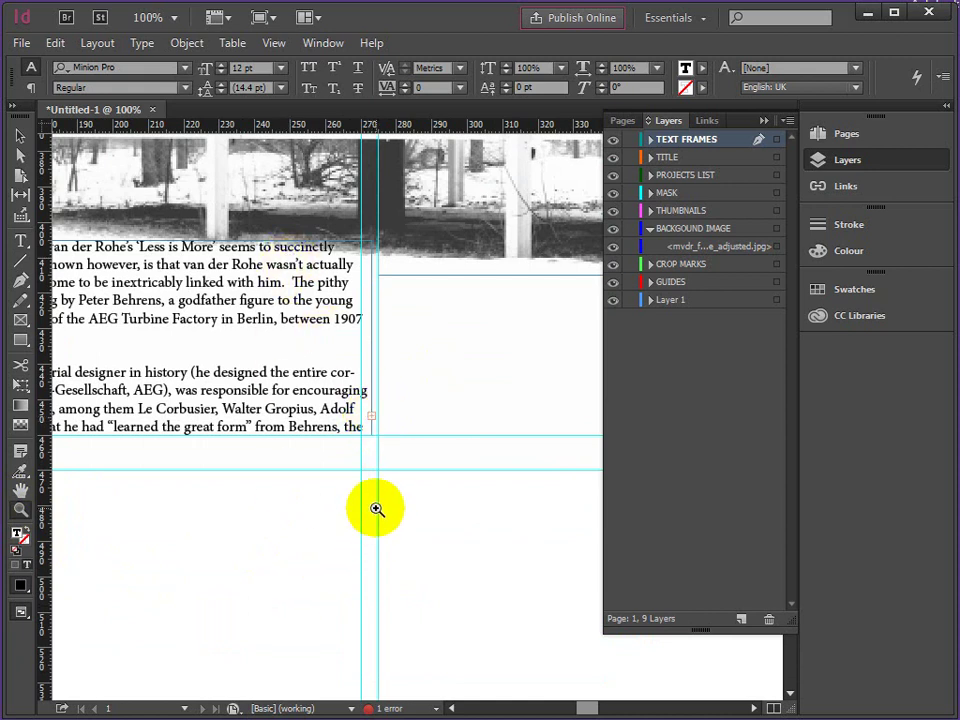
left_click_drag(574, 706, 589, 706)
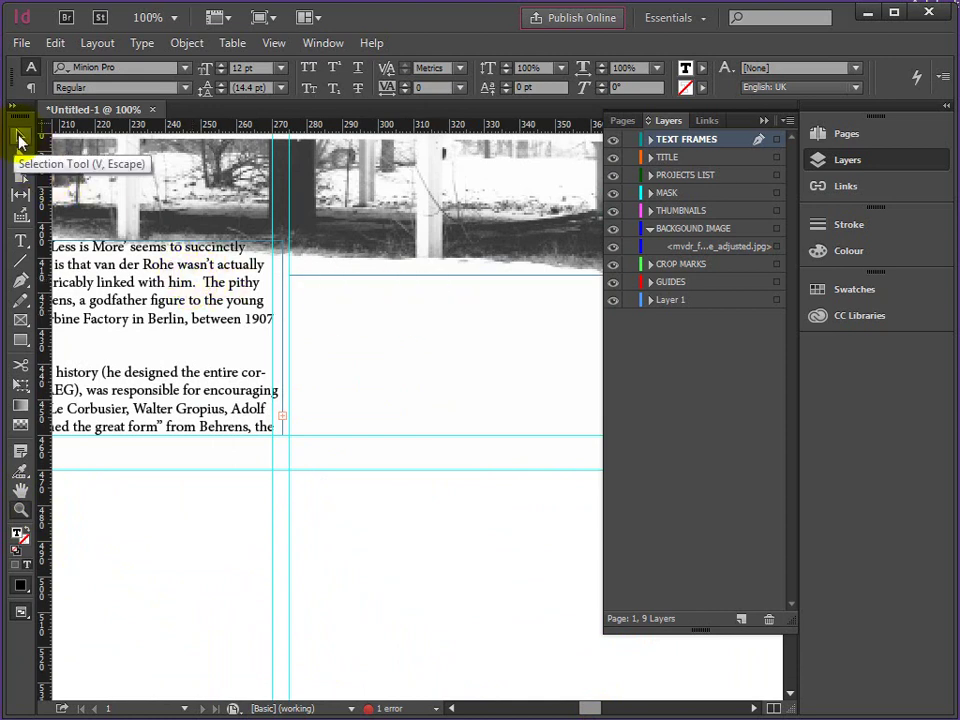
left_click(20, 138)
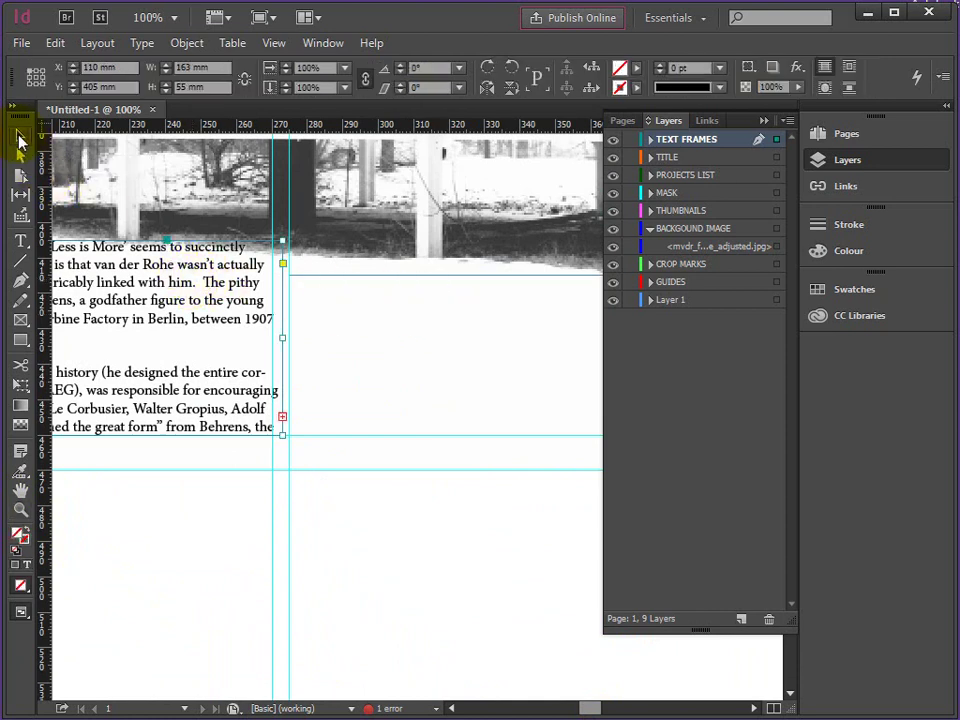
left_click(282, 420)
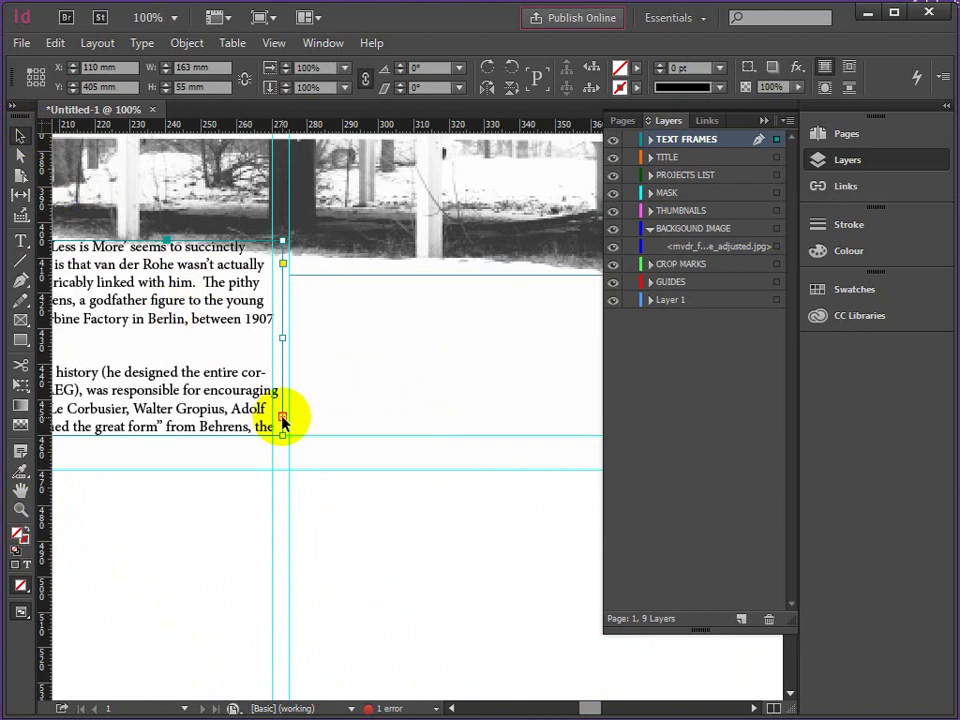
left_click(282, 418)
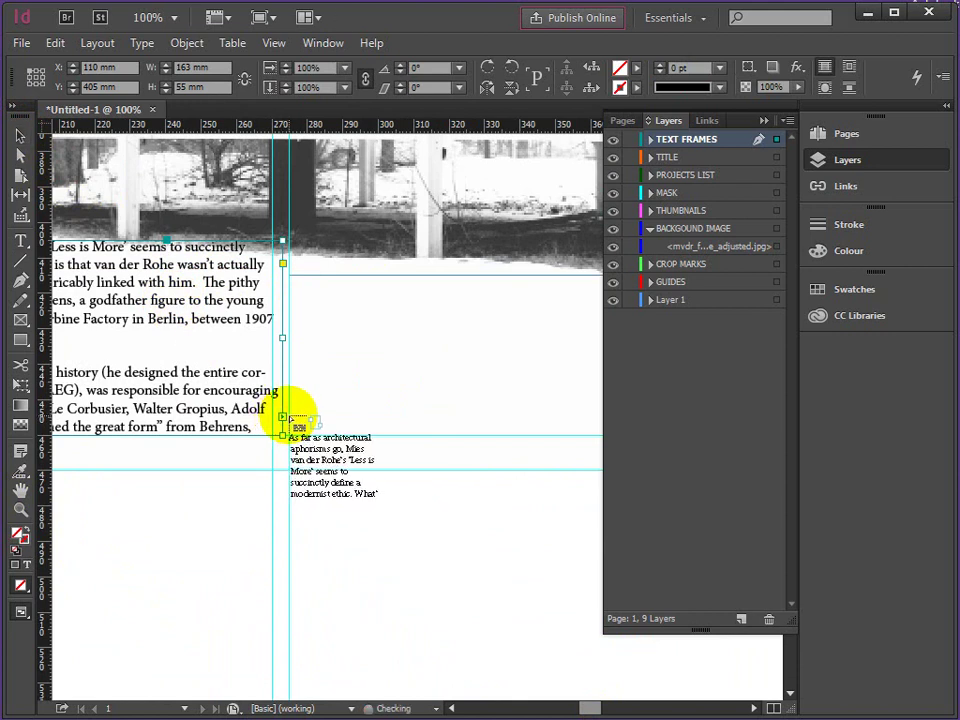
left_click(394, 278)
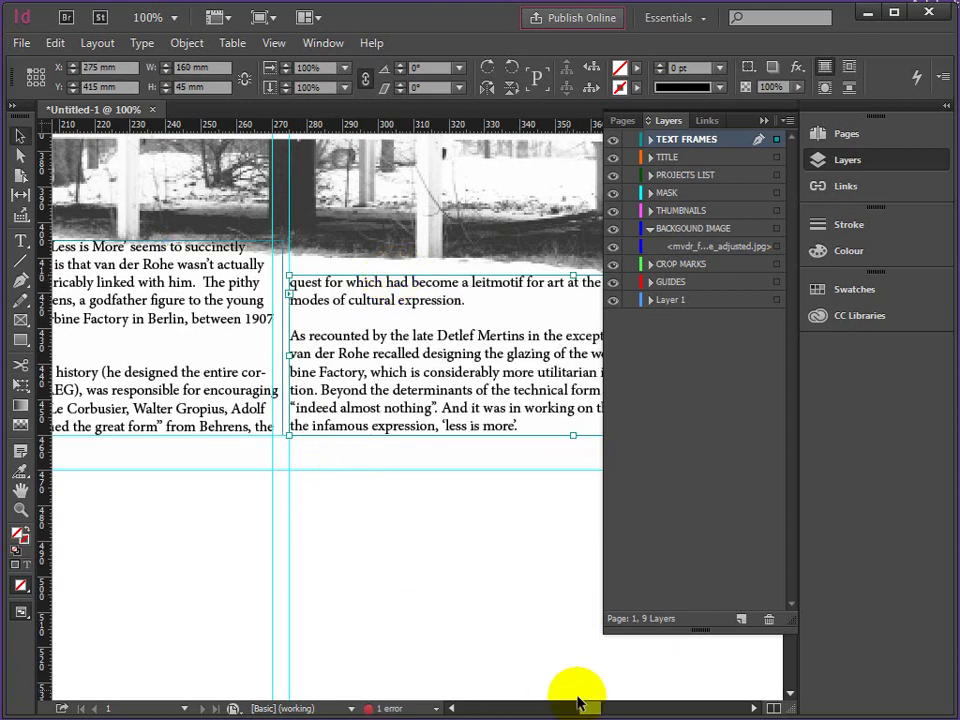
Thread the remaining overset text from the second text frame into the third one
left_click_drag(591, 707, 606, 708)
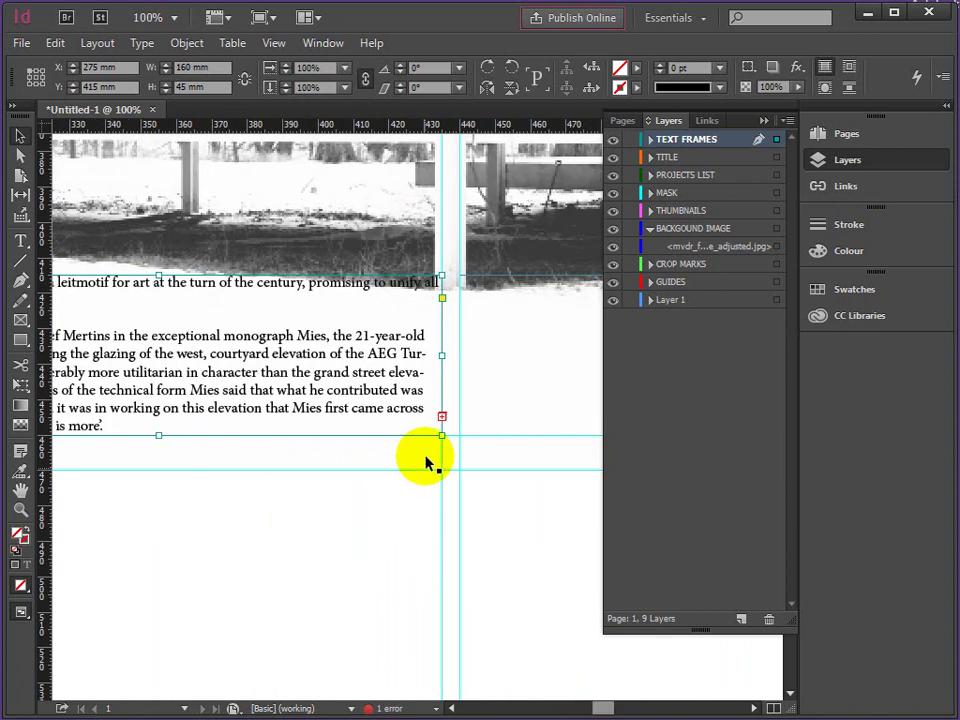
left_click_drag(606, 707, 618, 710)
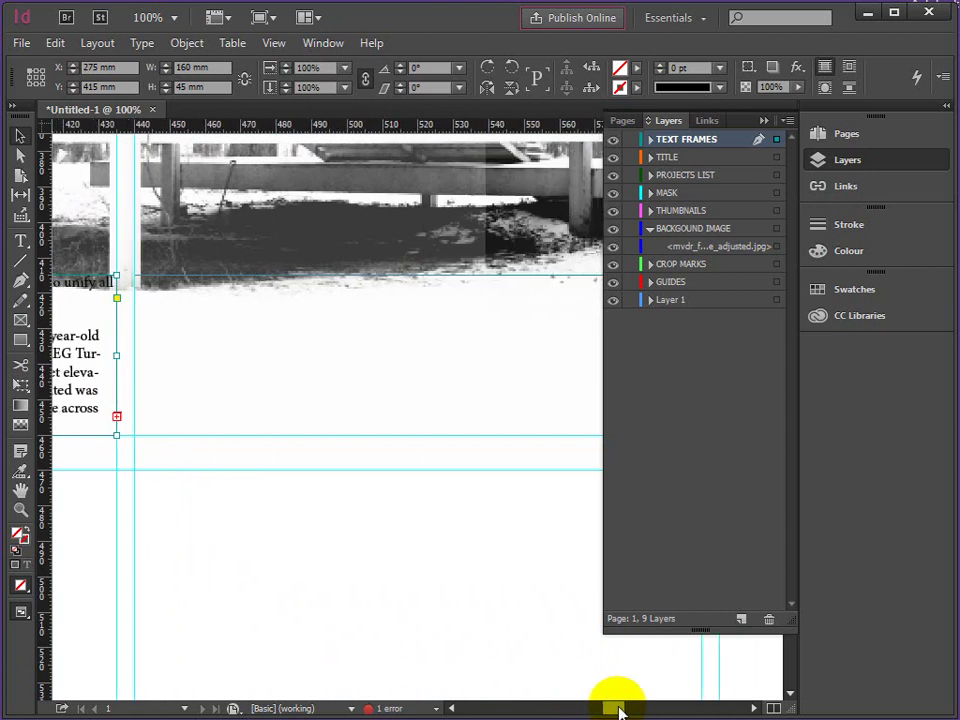
left_click(117, 417)
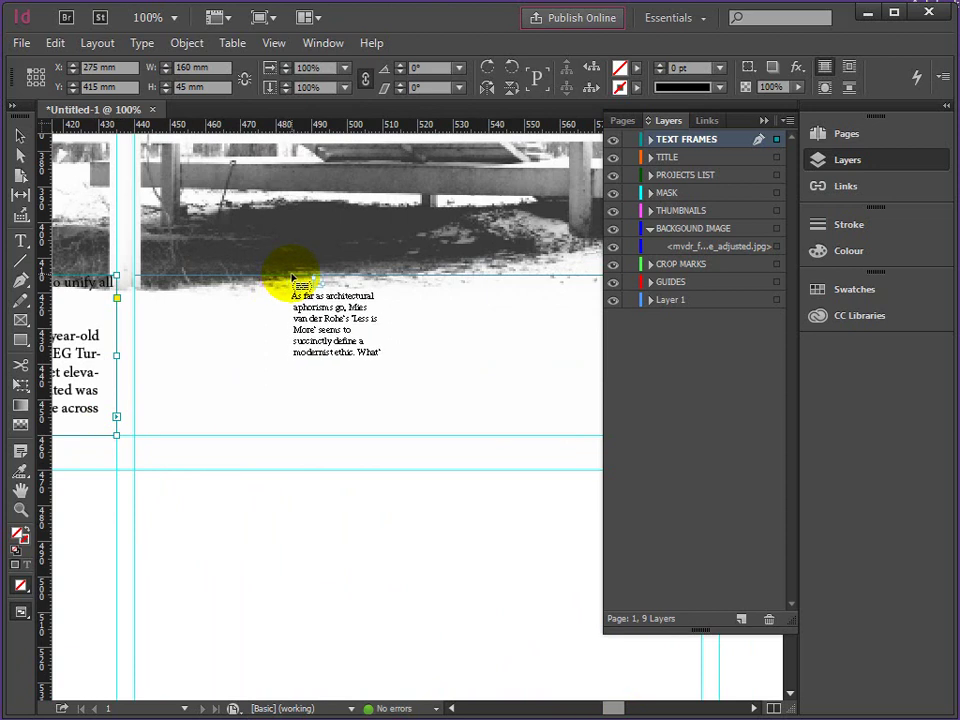
left_click(294, 278)
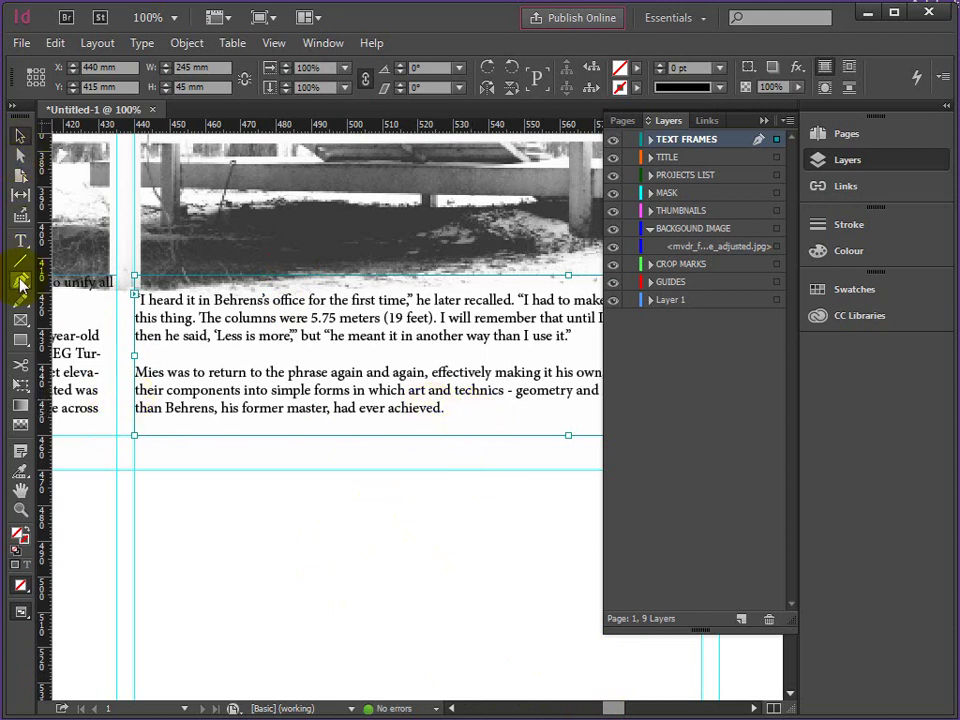
Select the article text across all three threaded frames and set its font to Arial Narrow
left_click(21, 244)
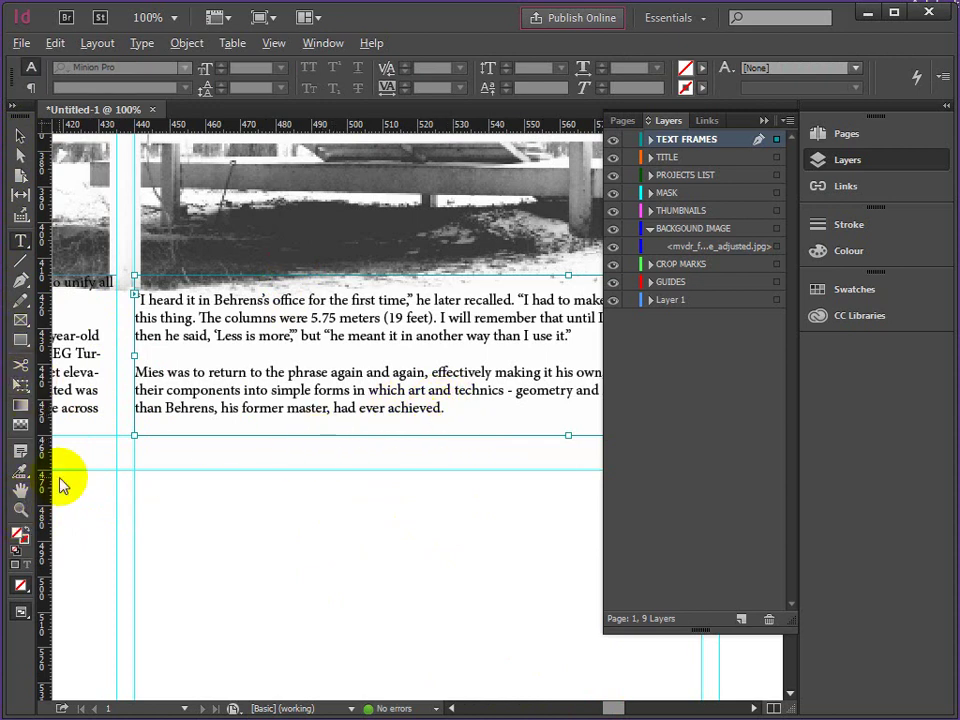
left_click(21, 509)
left_click(395, 420, "alt")
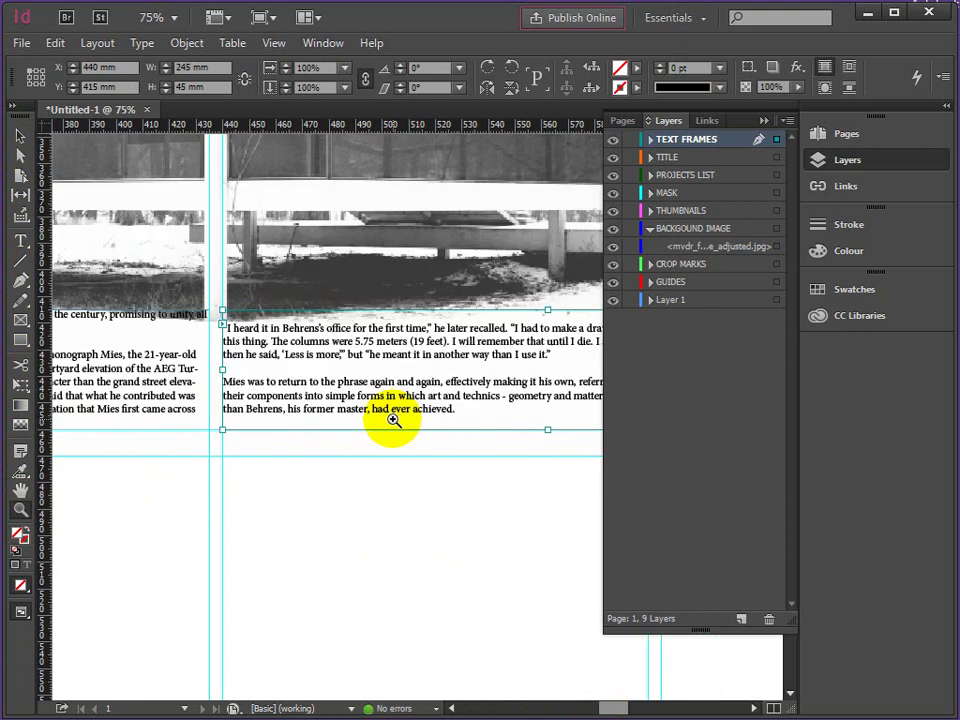
left_click(21, 244)
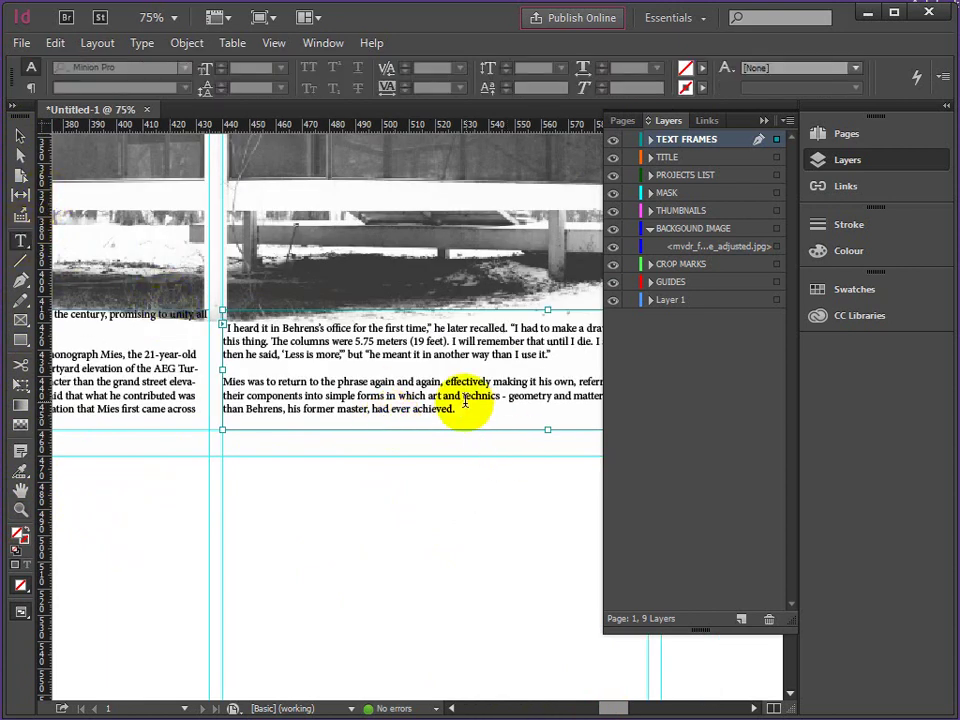
left_click_drag(460, 411, 497, 279)
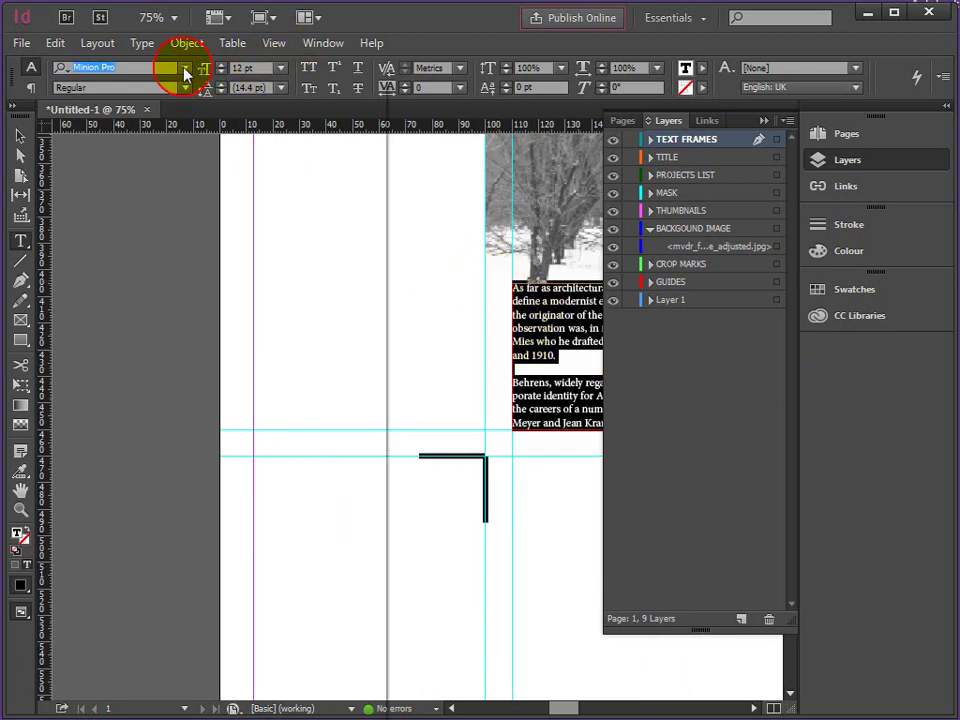
left_click(185, 73)
left_click_drag(383, 415, 385, 150)
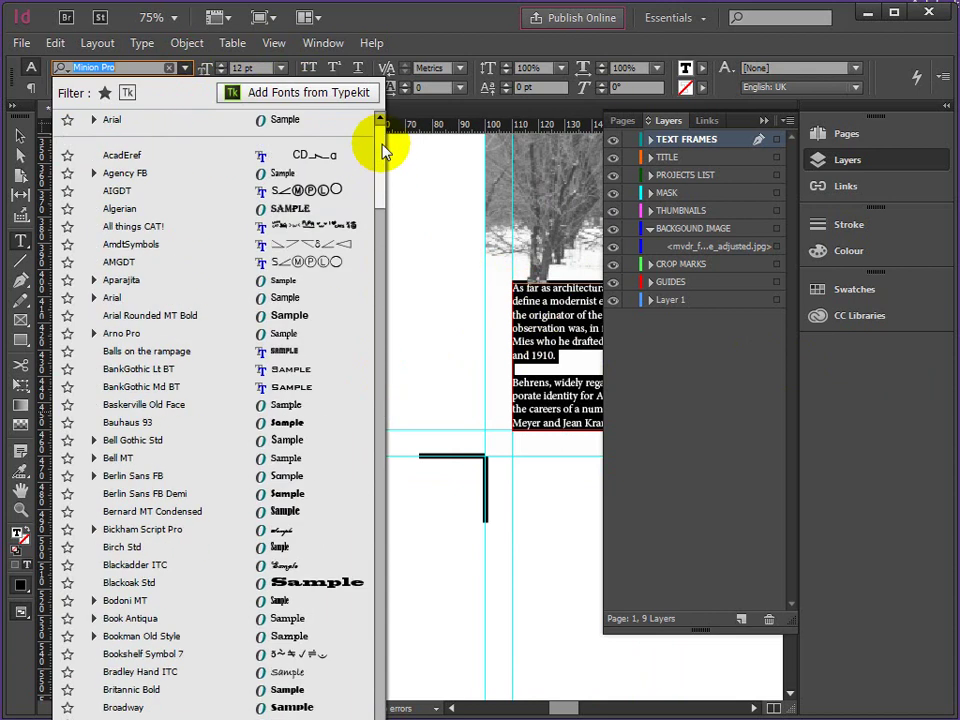
left_click(93, 298)
left_click(118, 315)
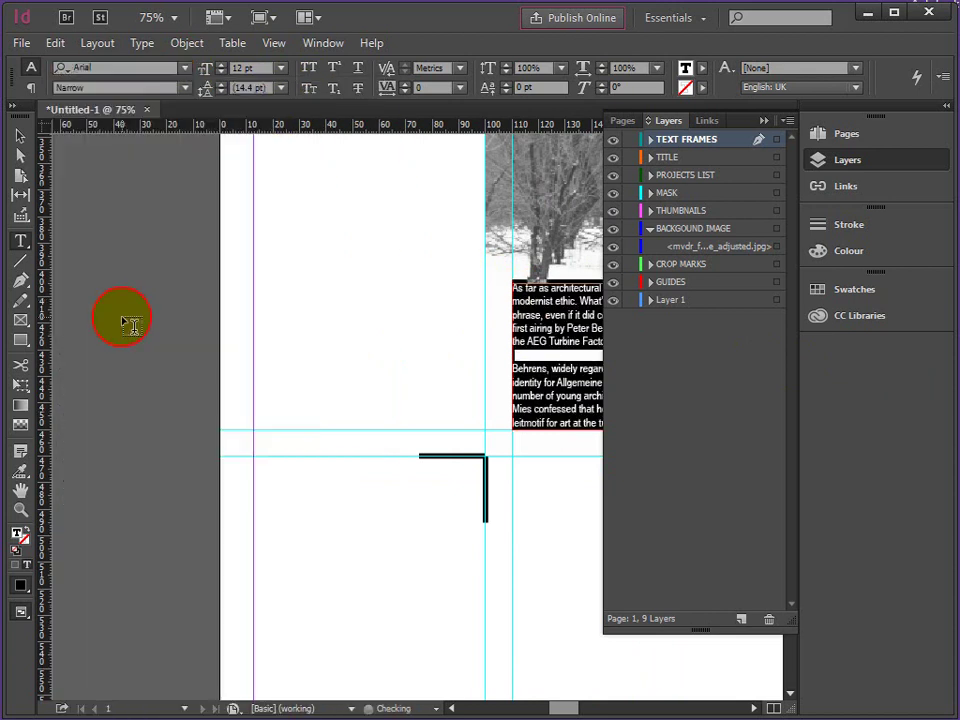
Justify the selected article text with the last line of each paragraph aligned left
mouse_move(575, 708)
left_mouse_down()
mouse_move(634, 708)
mouse_move(583, 708)
left_mouse_up()
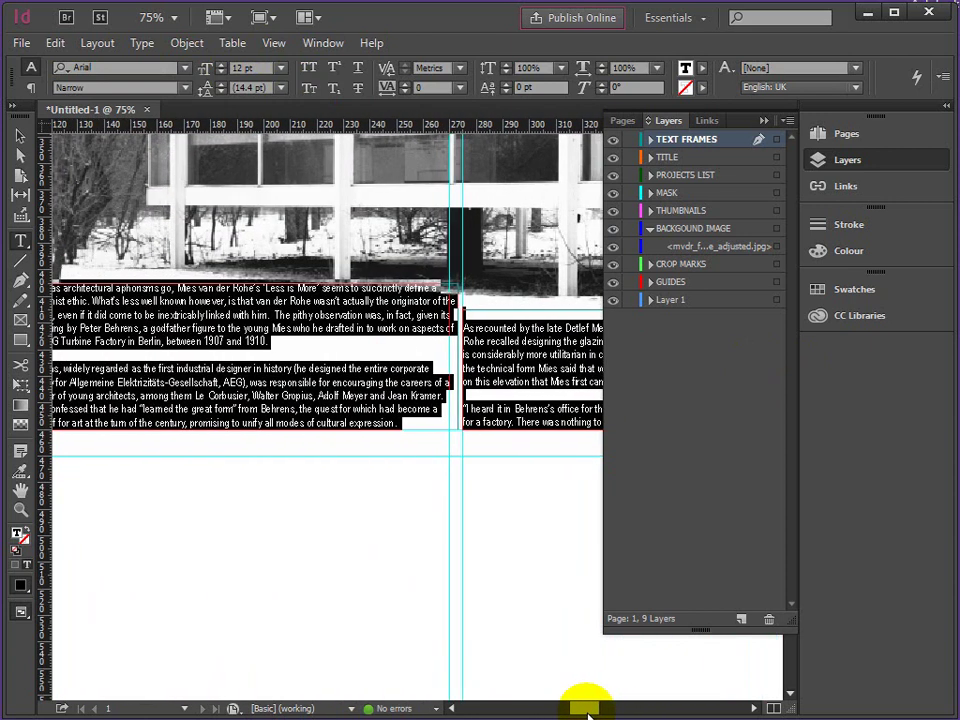
left_click(380, 364)
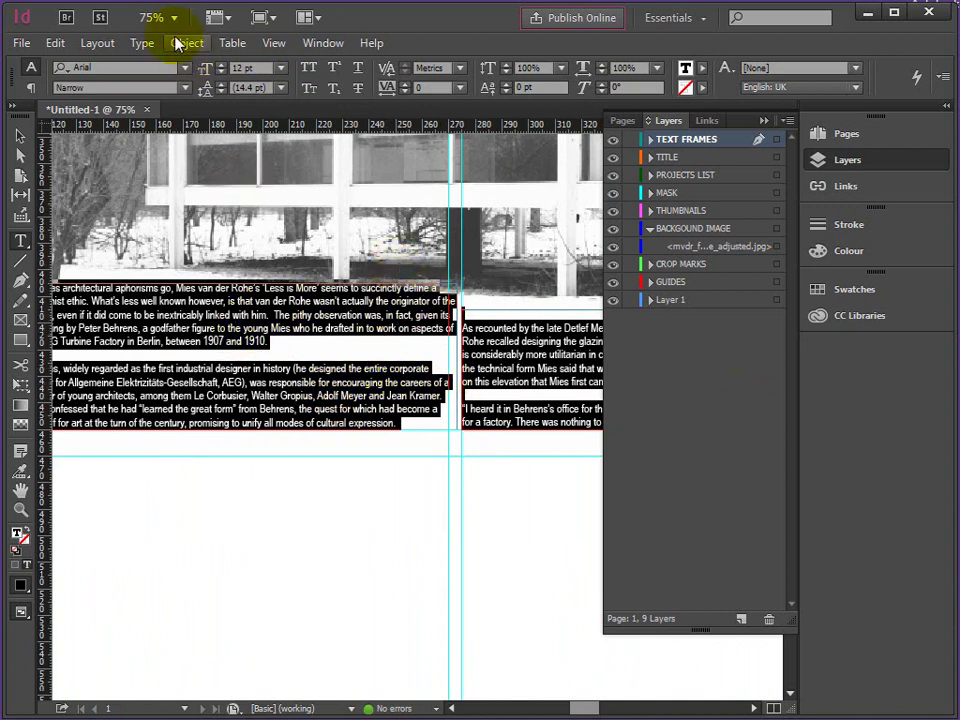
left_click(32, 90)
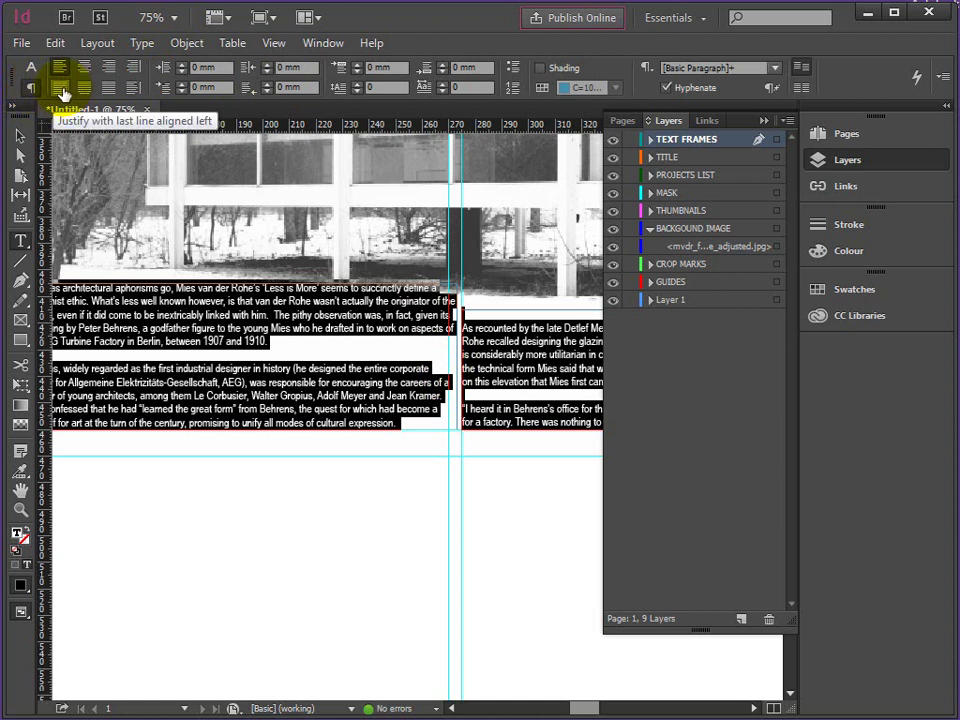
left_click(63, 93)
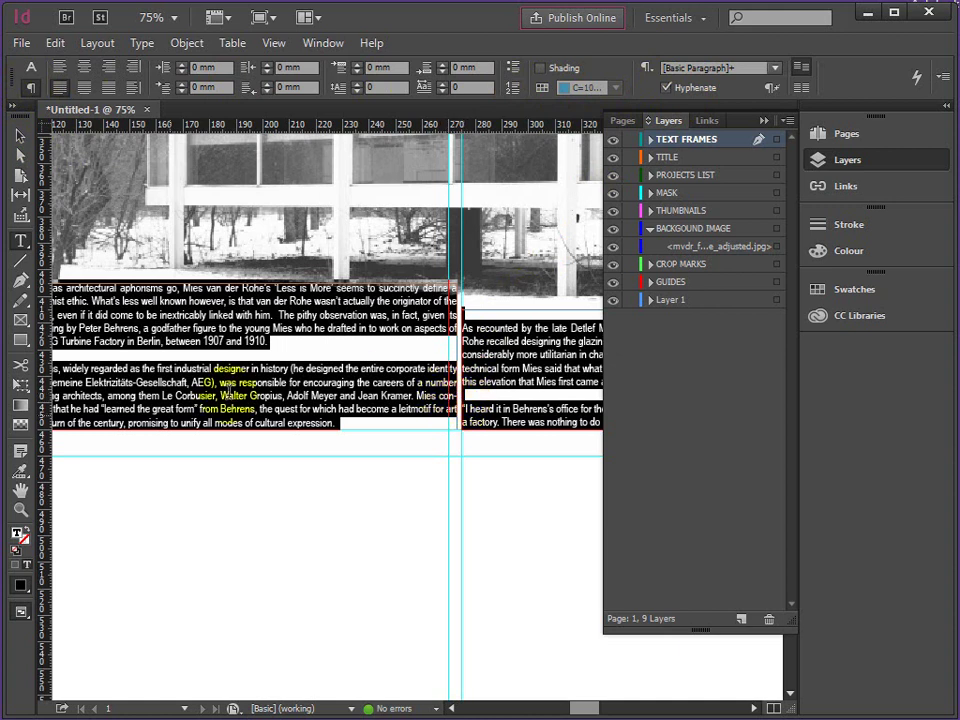
Turn off hyphenation for the selected article text in all three threaded frames
left_click(20, 509)
left_click(455, 390)
left_click(380, 414)
left_click(396, 429)
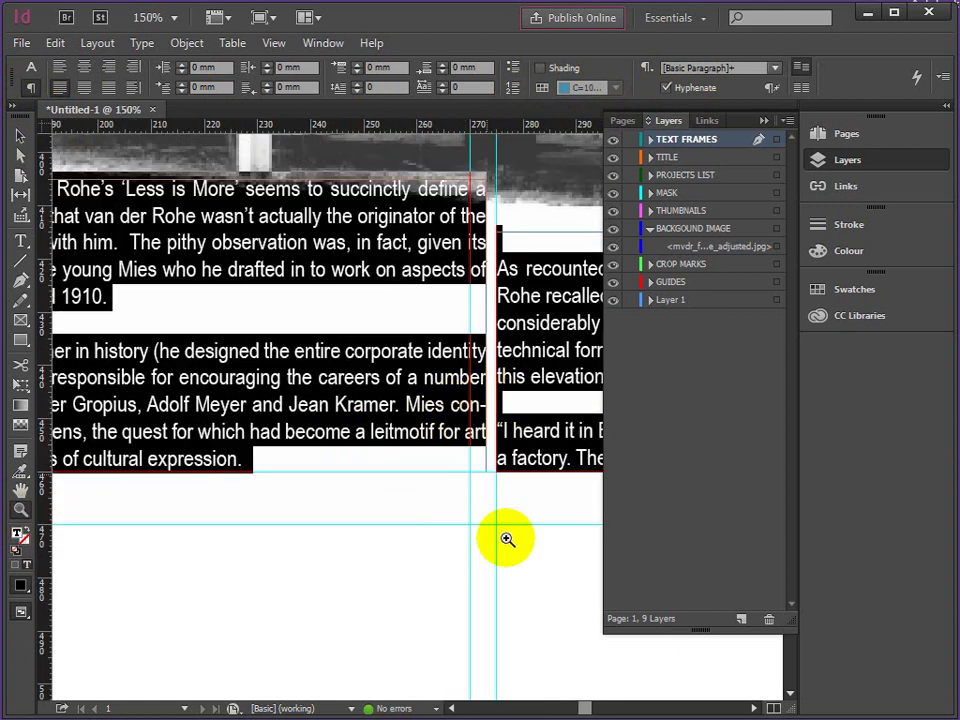
mouse_move(580, 706)
left_mouse_down()
mouse_move(643, 709)
mouse_move(588, 708)
left_mouse_up()
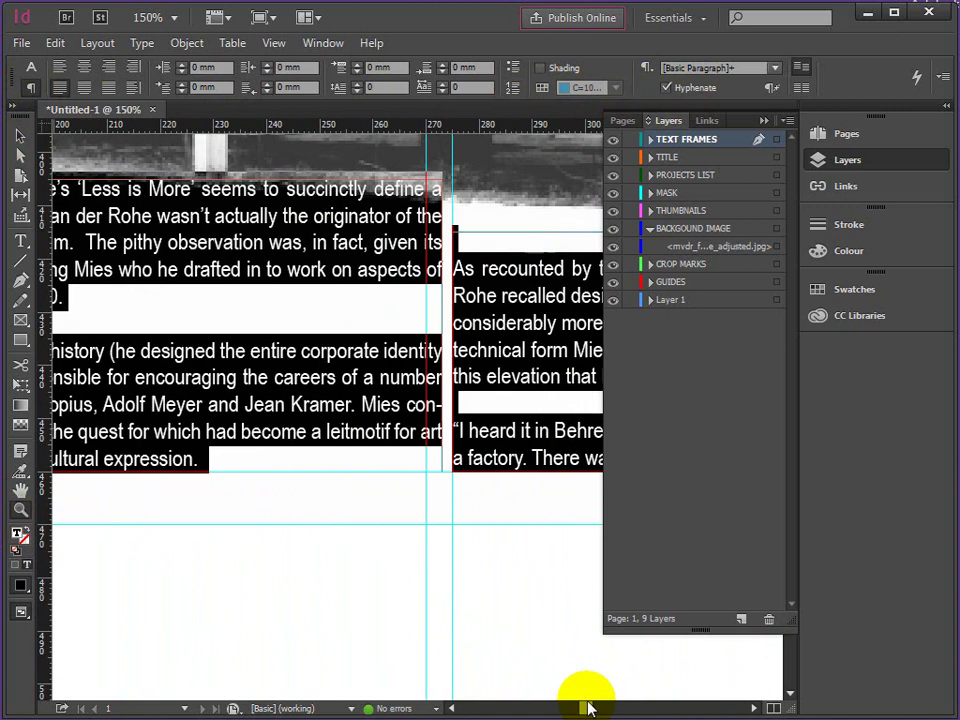
left_click(670, 89)
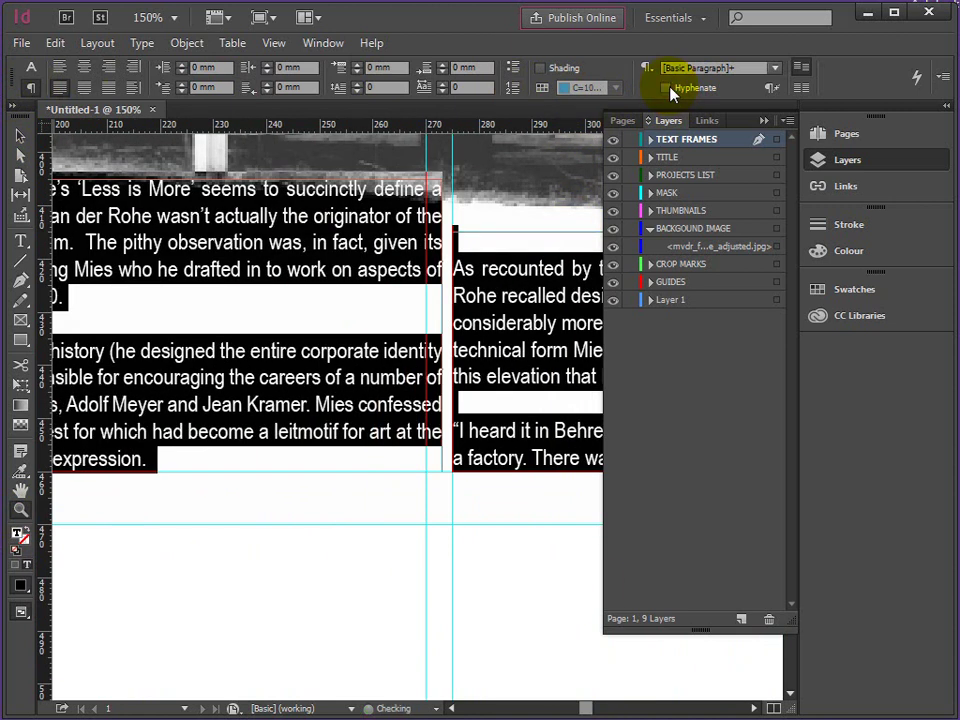
Move the three article text frames left together until the first frame's right edge meets the 270 mm guide
left_click(20, 137)
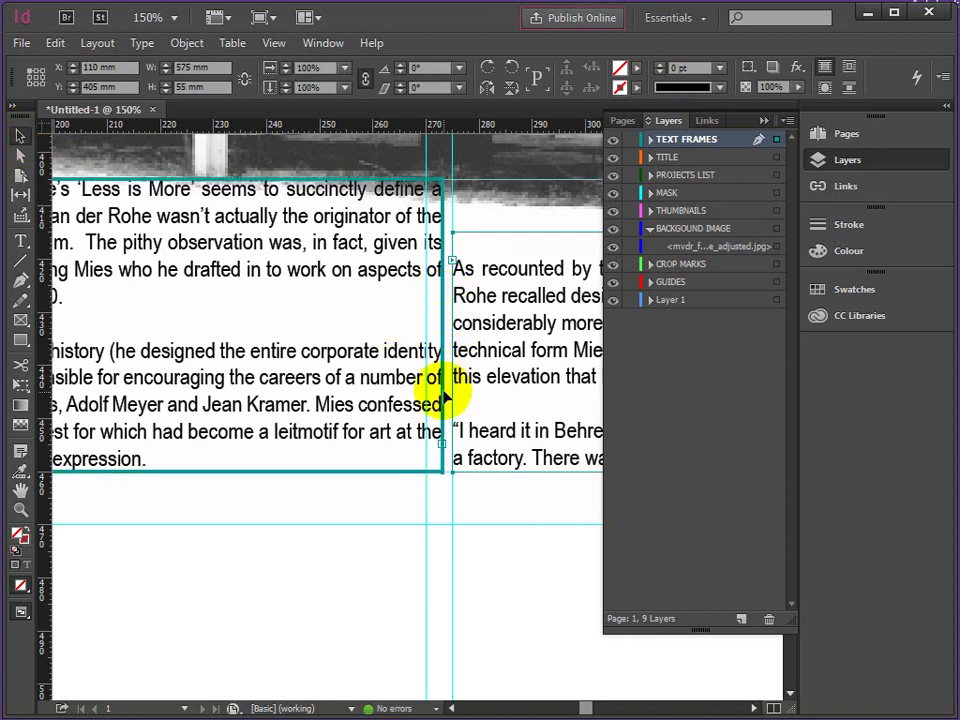
left_click_drag(443, 450, 432, 455)
left_click(480, 204)
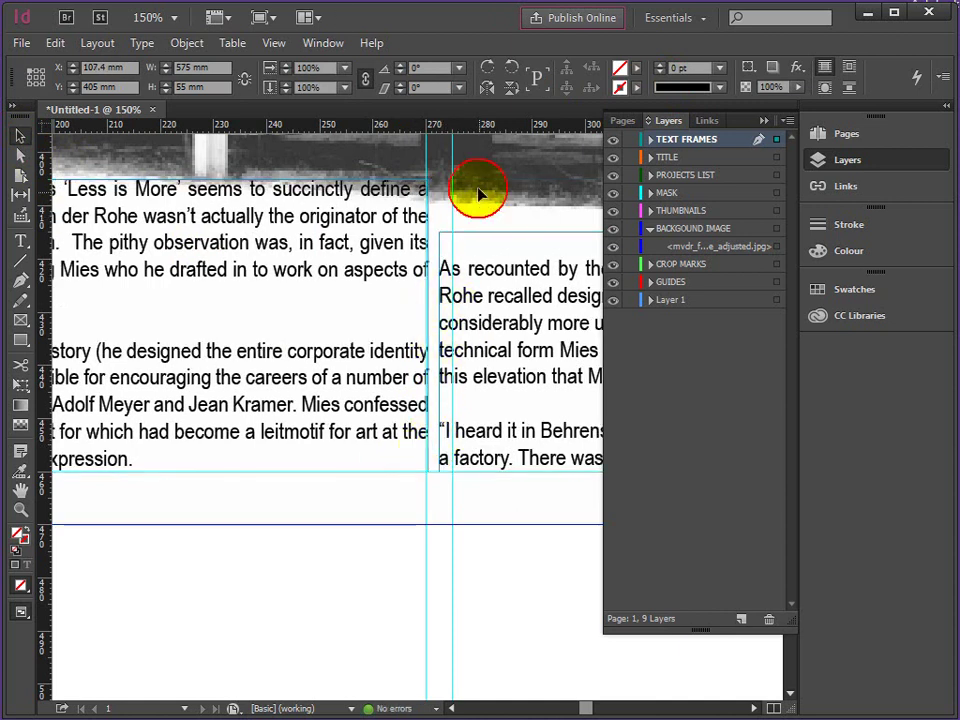
Fit the second text frame's left edge to the 275 mm guide and the first frame's left edge to the 110 mm guide
left_click(441, 352)
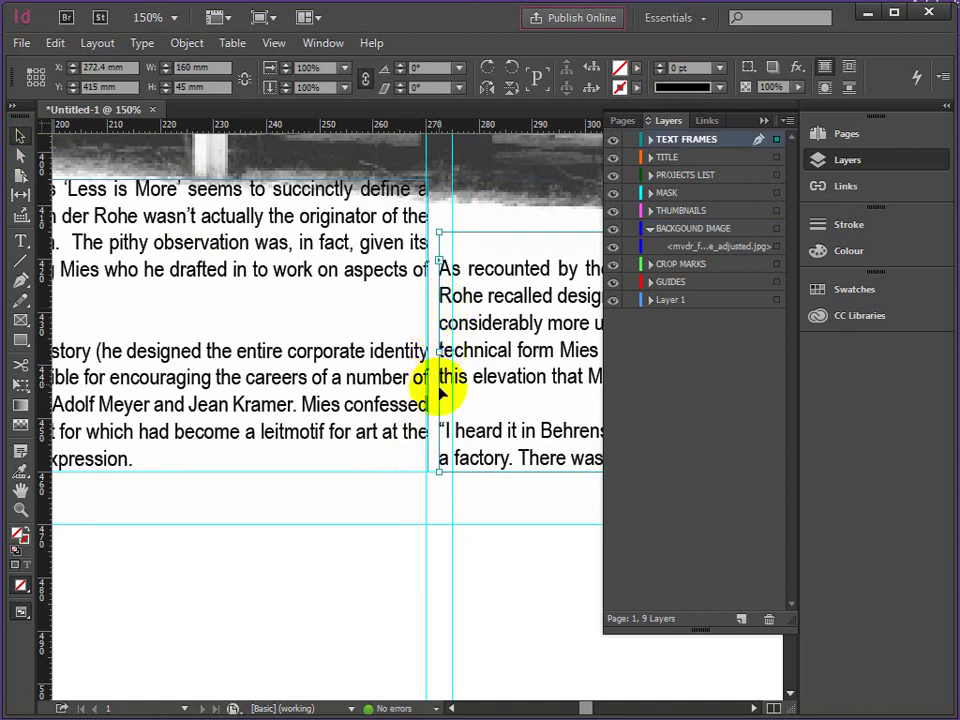
left_click_drag(437, 352, 425, 326)
left_click(391, 300)
left_click_drag(583, 707, 566, 706)
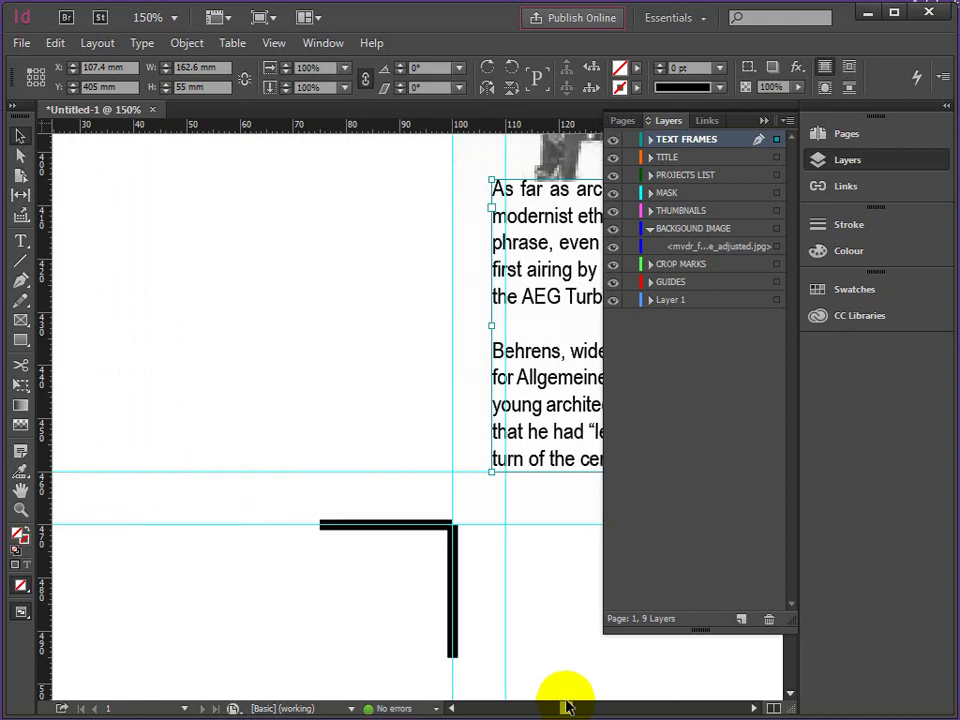
left_click_drag(492, 328, 506, 327)
Stretch the second text frame's right edge to the 435 mm guide and pull the third frame's left edge to the 440 mm guide
left_click_drag(566, 708, 610, 707)
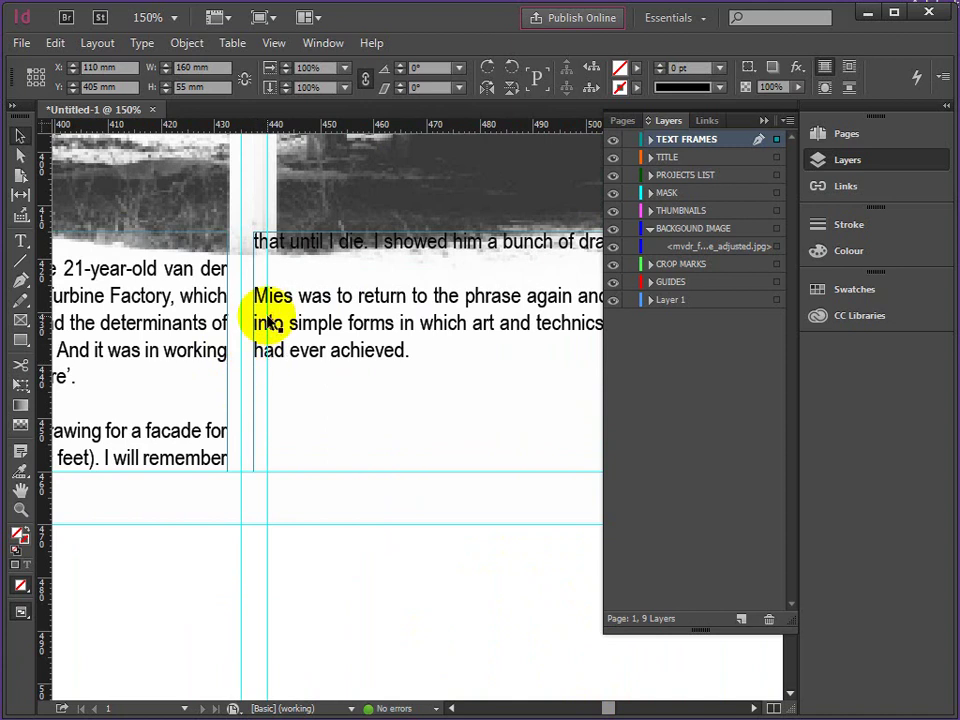
left_click(268, 322)
left_click(253, 345)
mouse_move(253, 350)
left_mouse_down()
mouse_move(267, 351)
mouse_move(221, 360)
mouse_move(241, 351)
left_mouse_up()
Extend the third text frame's right edge to the 685 mm guide, making the frame 245 mm wide
left_click_drag(605, 703, 632, 700)
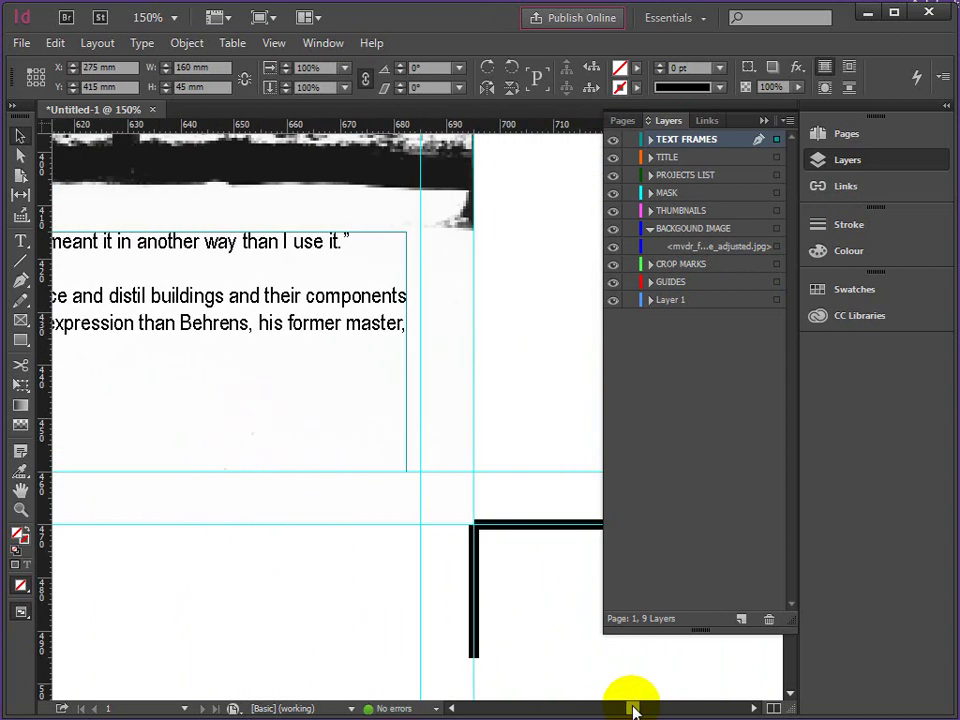
left_click(403, 354)
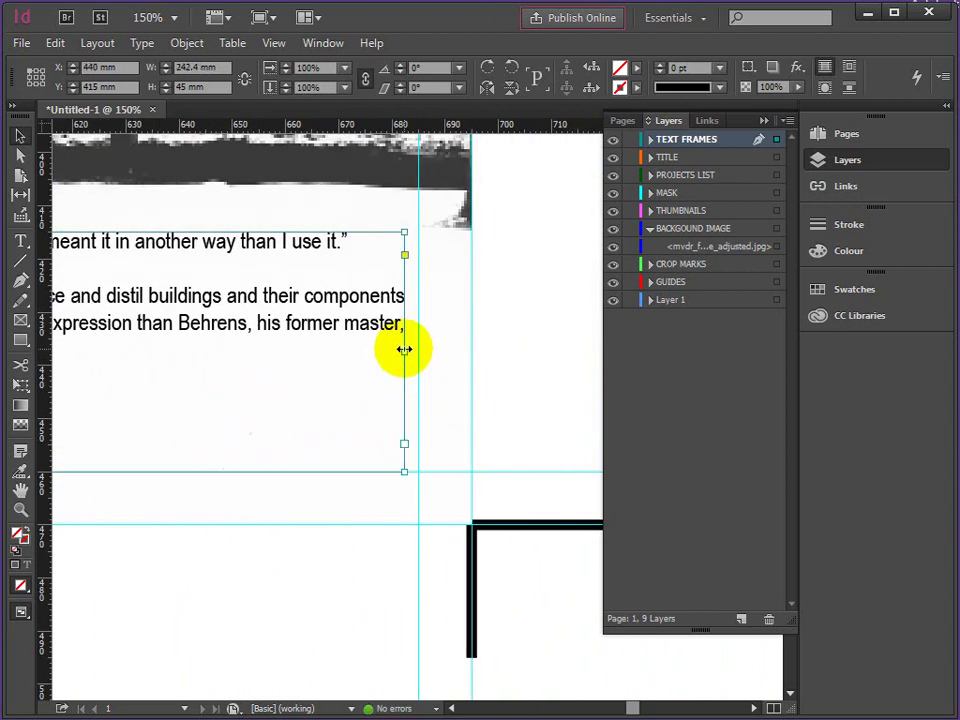
left_click_drag(404, 353, 418, 354)
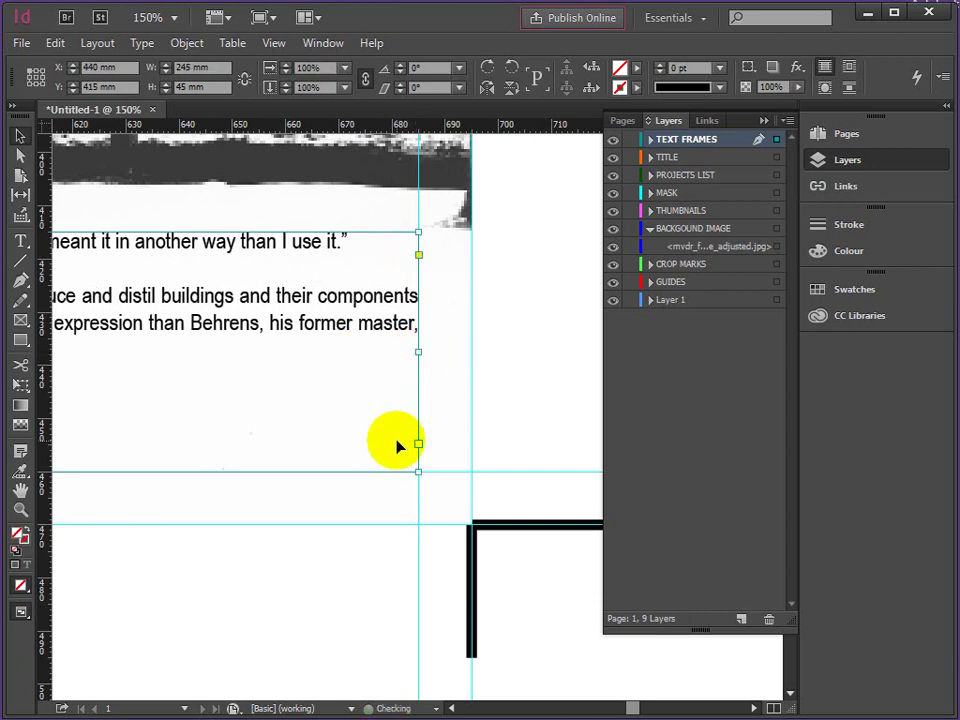
Lower the third text frame's top edge to about 422.7 mm, shortening the frame to about 37.3 mm
left_click(20, 509)
left_click(246, 437, "alt")
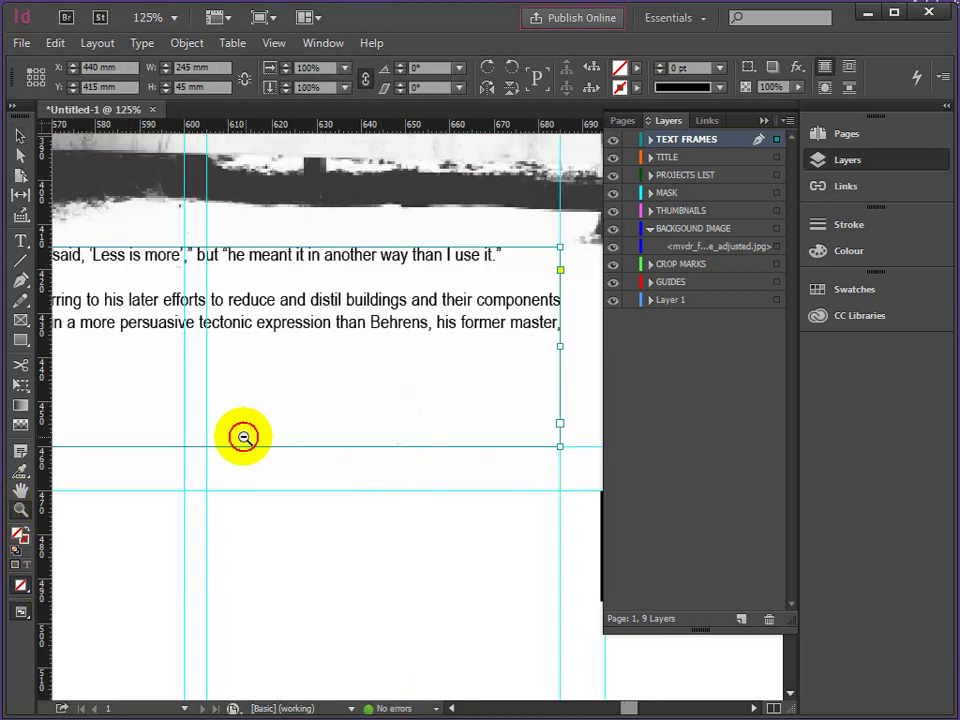
left_click(236, 418, "alt")
left_click(238, 403, "alt")
left_click(240, 402, "alt")
left_click(242, 401, "alt")
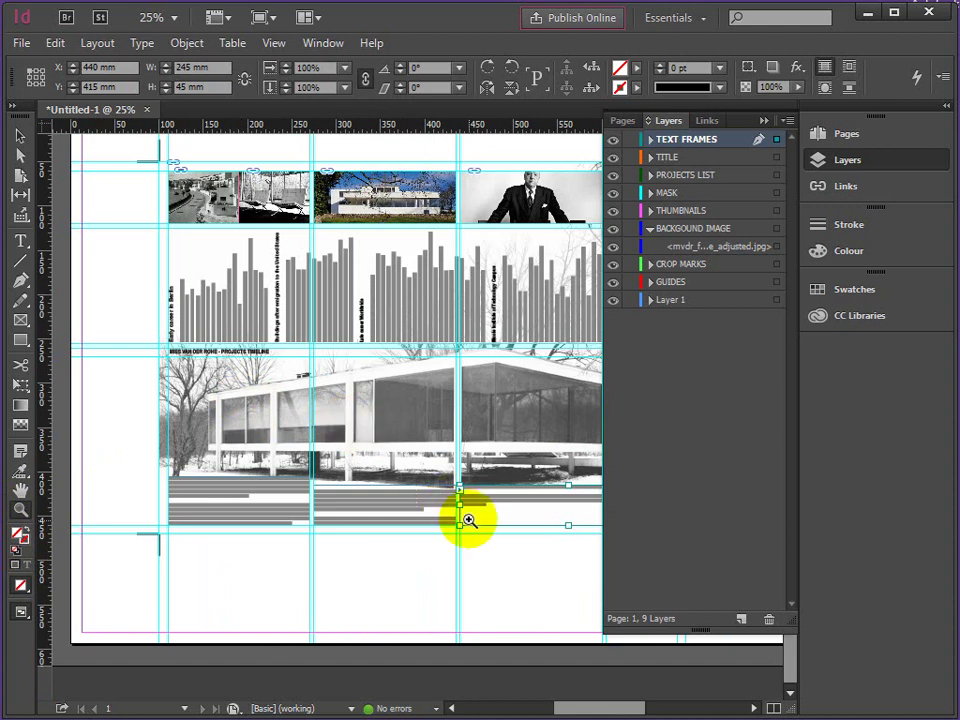
left_click_drag(472, 523, 475, 525)
left_click(482, 403, "alt")
left_click(474, 371, "alt")
left_click(474, 371, "alt")
left_click(474, 371, "alt")
left_click(474, 371, "alt")
left_click(474, 371, "alt")
left_click(474, 371, "alt")
left_click(474, 371, "alt")
left_click(474, 371, "alt")
left_click(474, 370, "alt")
left_click(474, 368, "alt")
left_click(474, 368, "alt")
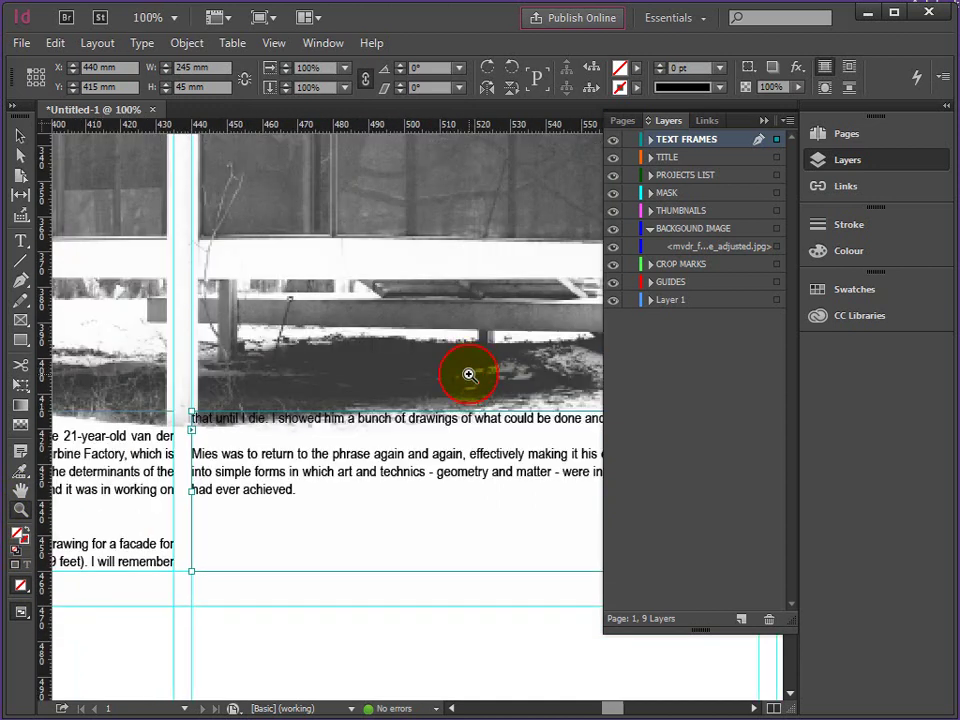
mouse_move(615, 708)
left_mouse_down()
mouse_move(585, 707)
mouse_move(627, 708)
mouse_move(609, 700)
left_mouse_up()
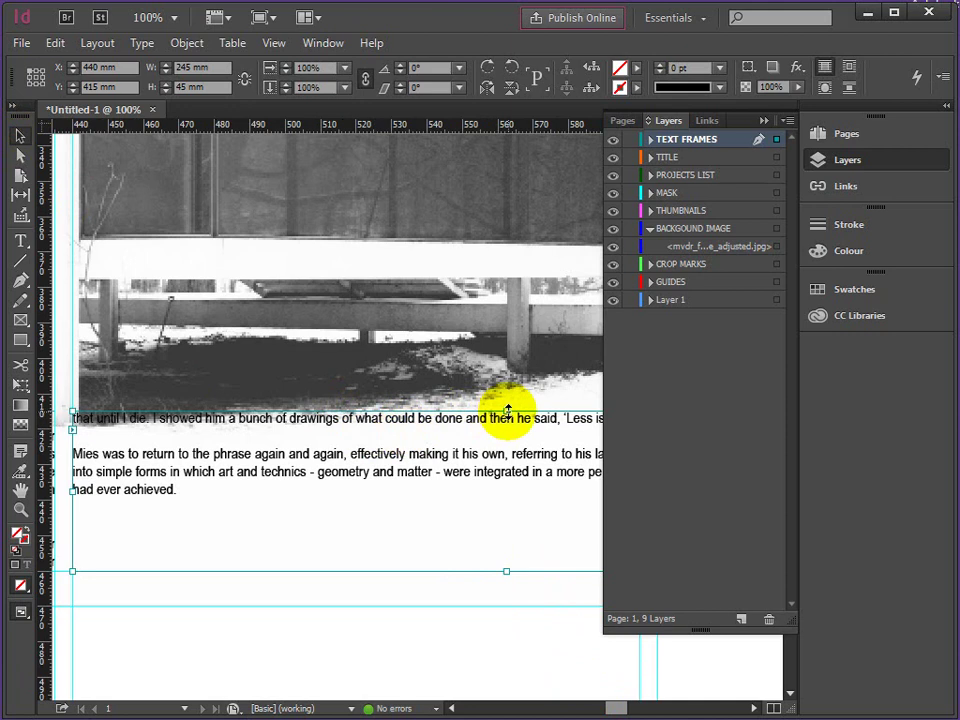
left_click_drag(507, 412, 508, 439)
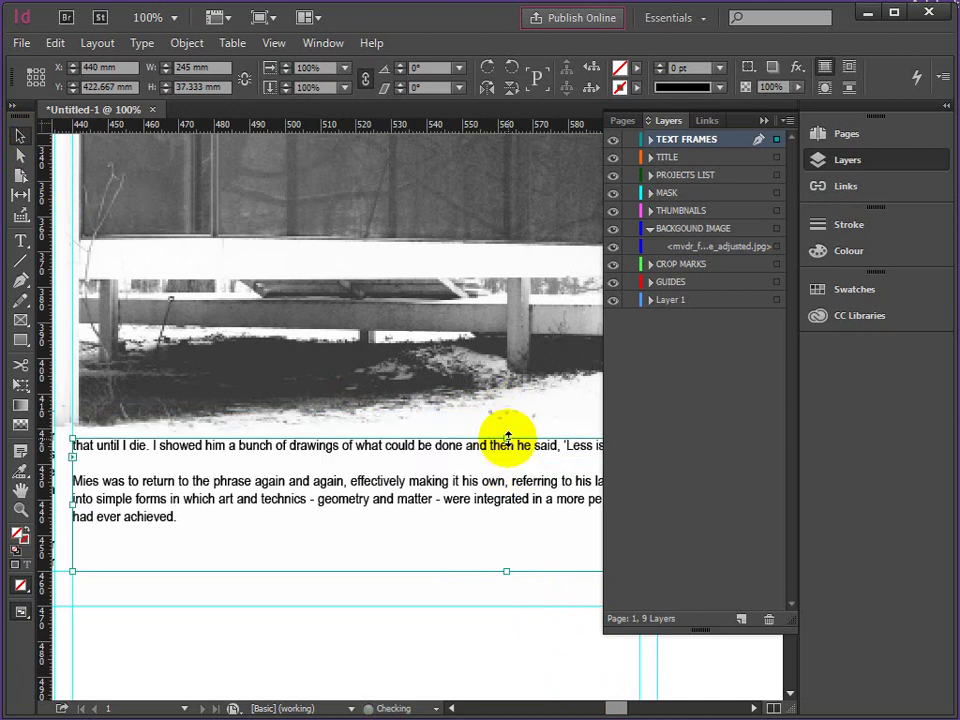
Lower the third text frame's top edge to about 435.7 mm so the frame is about 24.3 mm high
left_click_drag(604, 707, 582, 711)
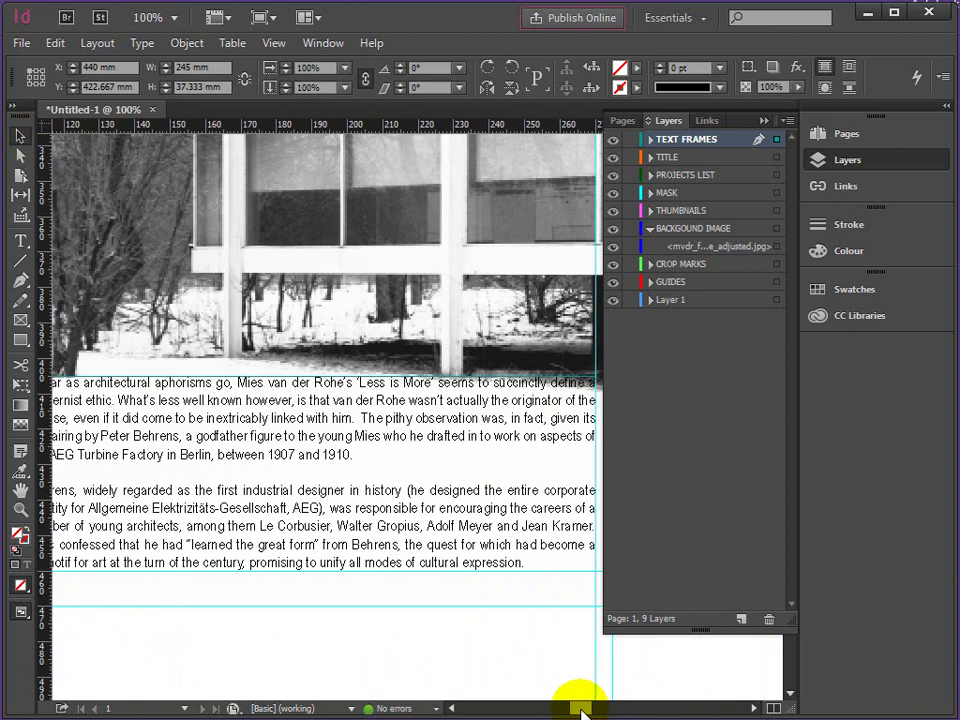
mouse_move(572, 708)
left_mouse_down()
mouse_move(586, 710)
mouse_move(583, 697)
left_mouse_up()
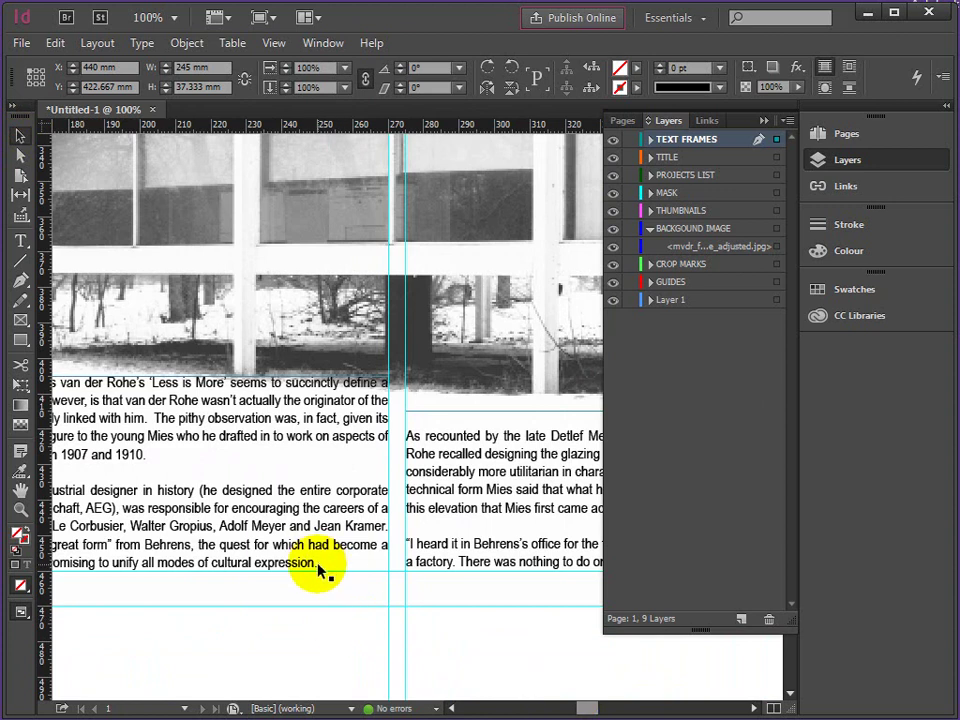
left_click_drag(588, 708, 611, 700)
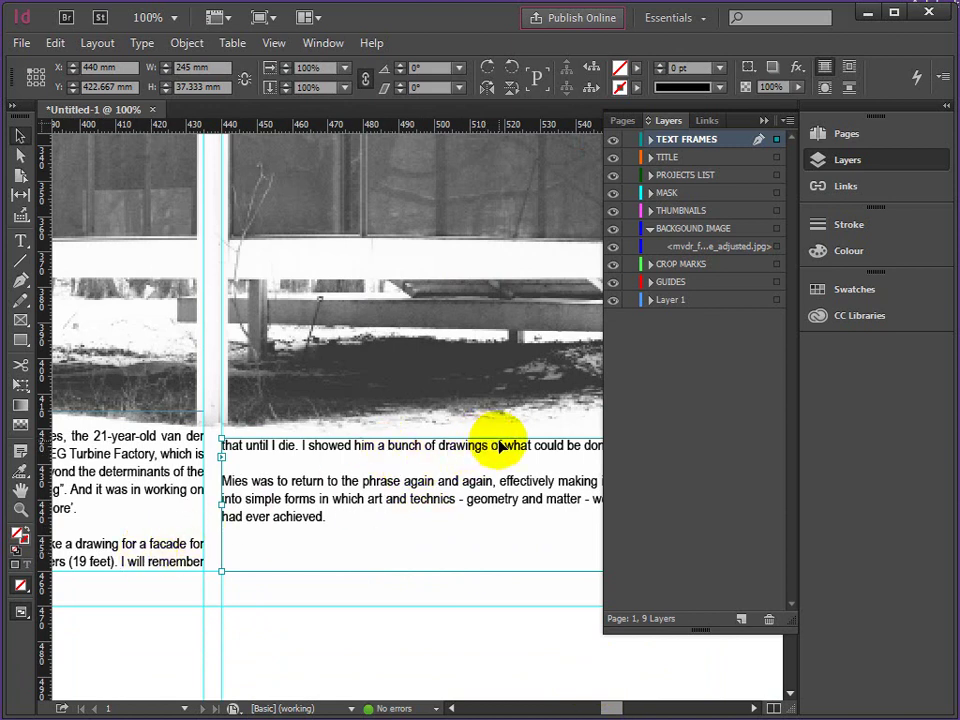
left_click_drag(611, 708, 623, 709)
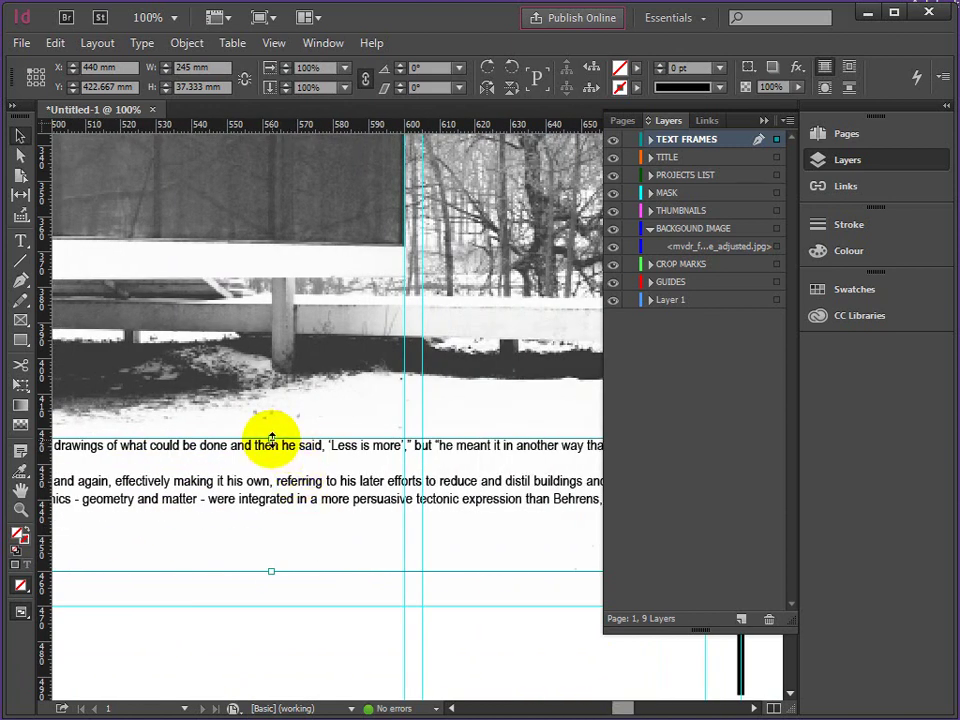
left_click_drag(270, 438, 270, 484)
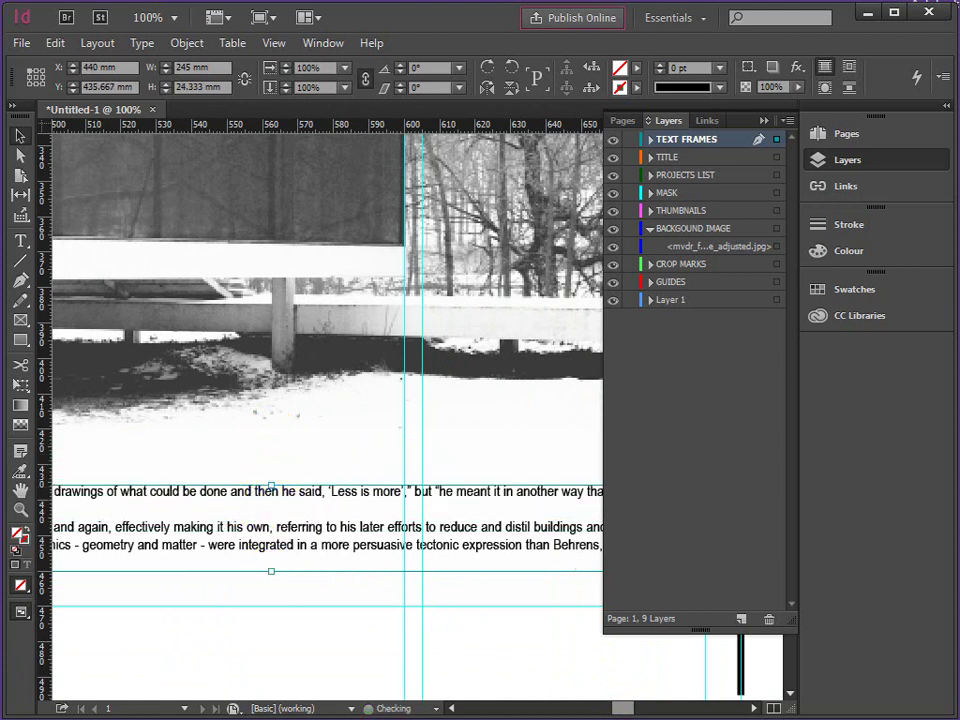
Examine how the text lines of the second and third frames align with each other and the lower guide
left_click_drag(625, 708, 606, 699)
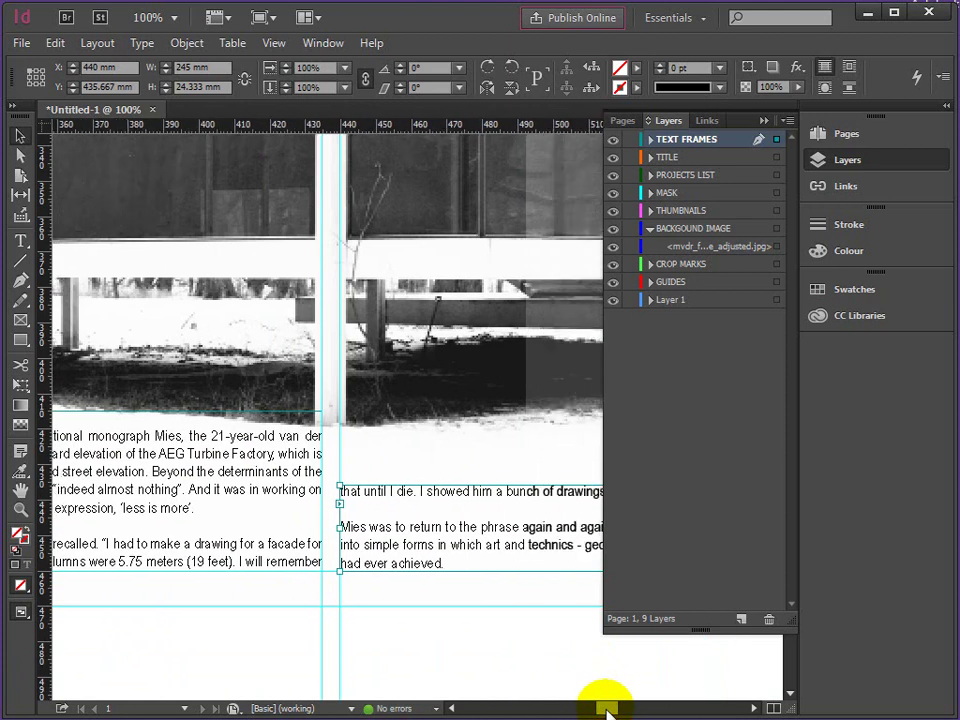
left_click(20, 510)
left_click(345, 569)
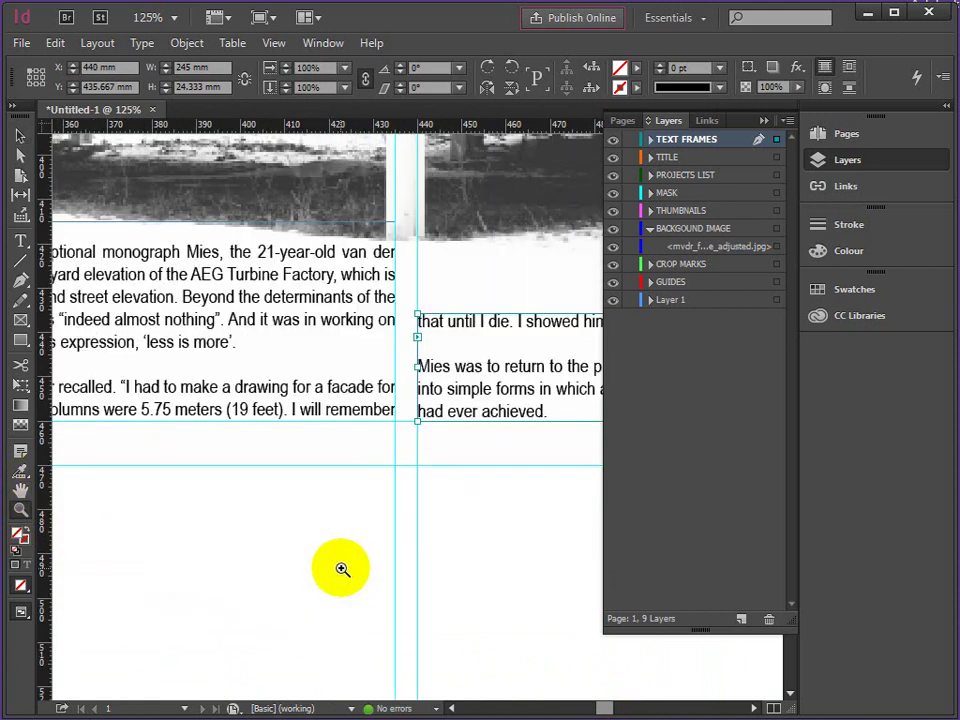
left_click(448, 428)
left_click_drag(605, 710, 608, 703)
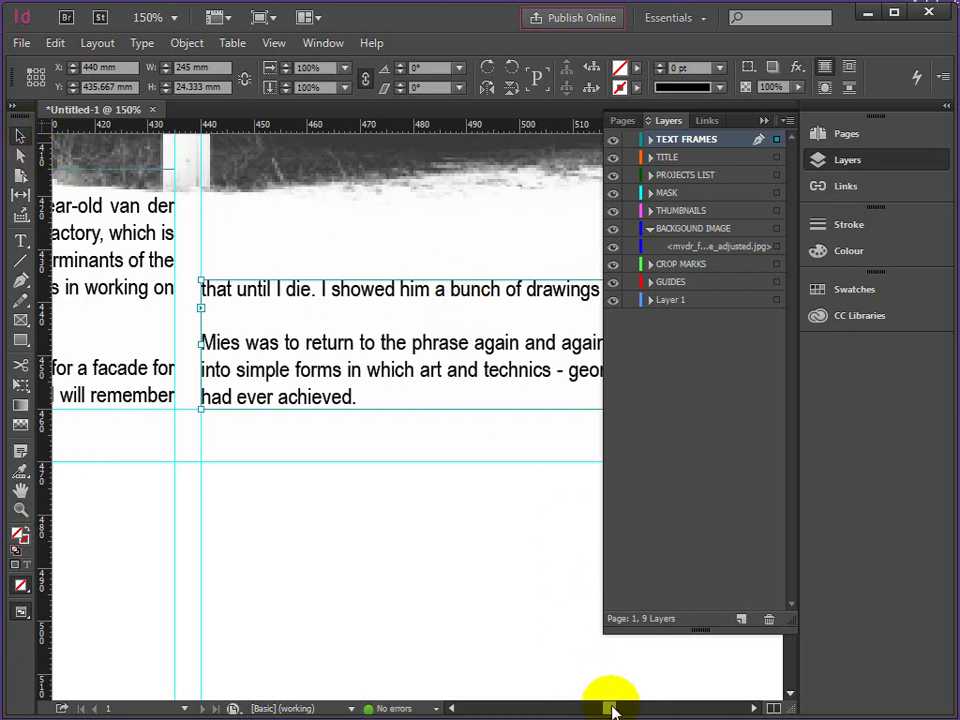
left_click(478, 474, "alt")
left_click(437, 377, "alt")
left_click(420, 364, "alt")
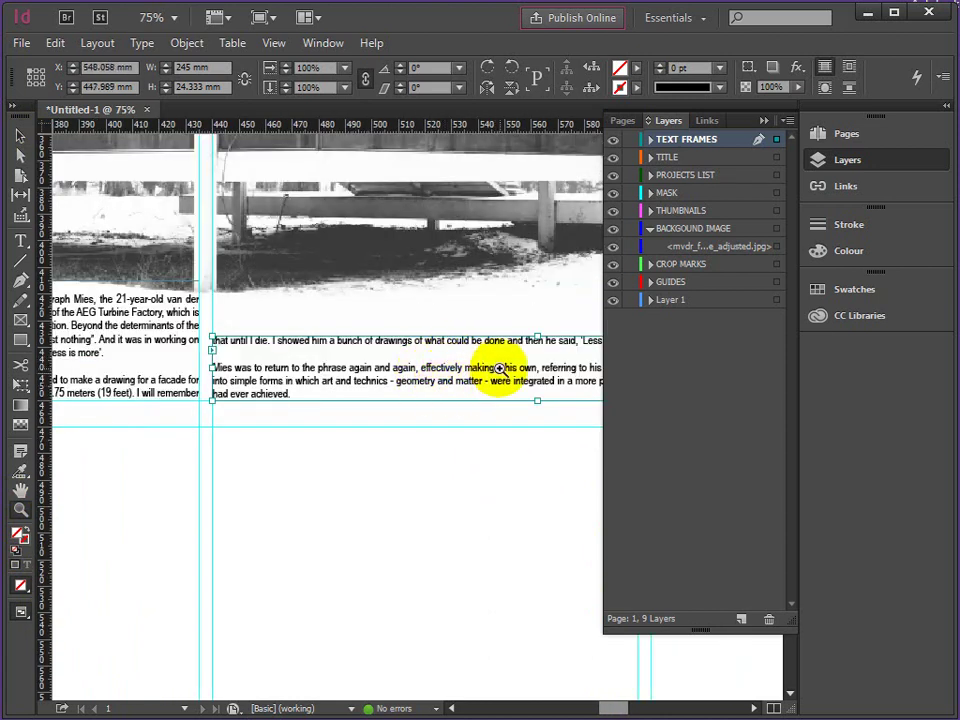
left_click(497, 379)
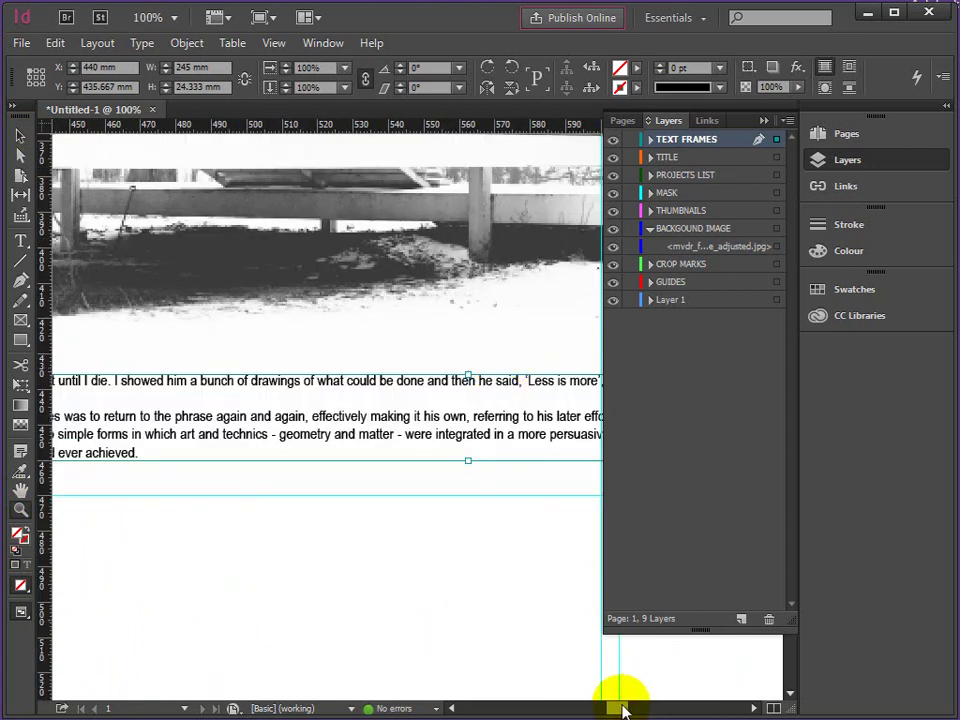
left_click(766, 121)
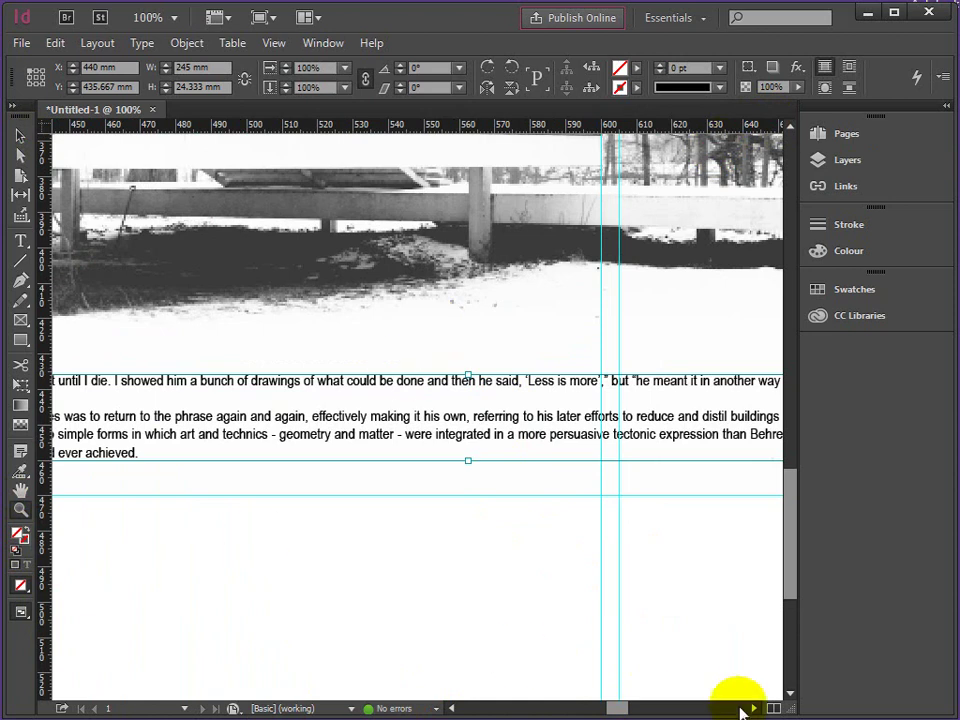
left_click_drag(620, 707, 611, 706)
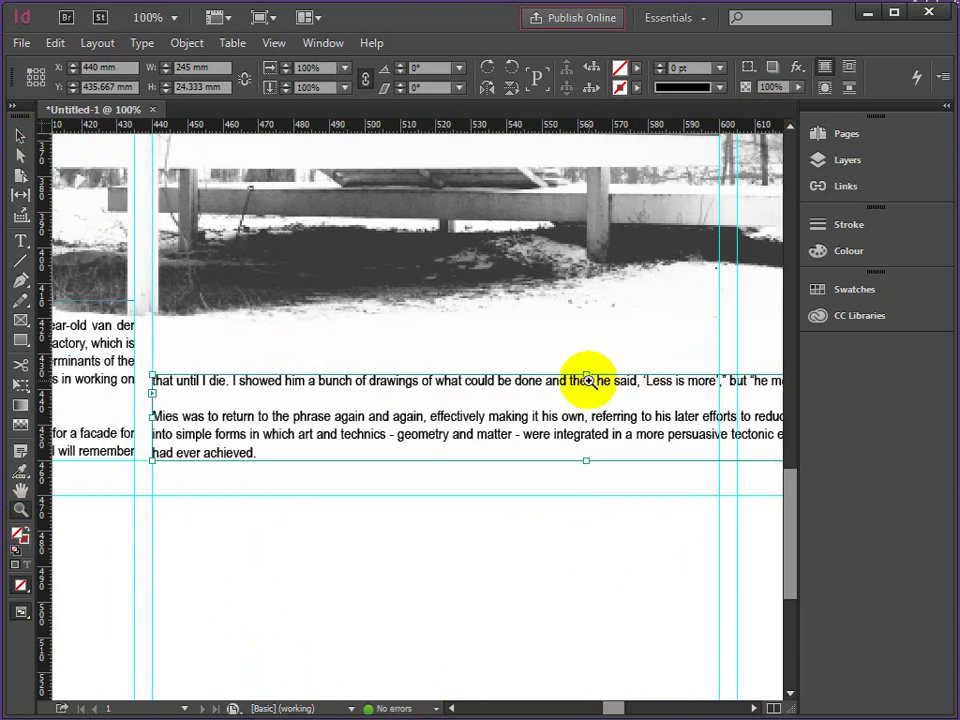
left_click_drag(586, 373, 585, 373)
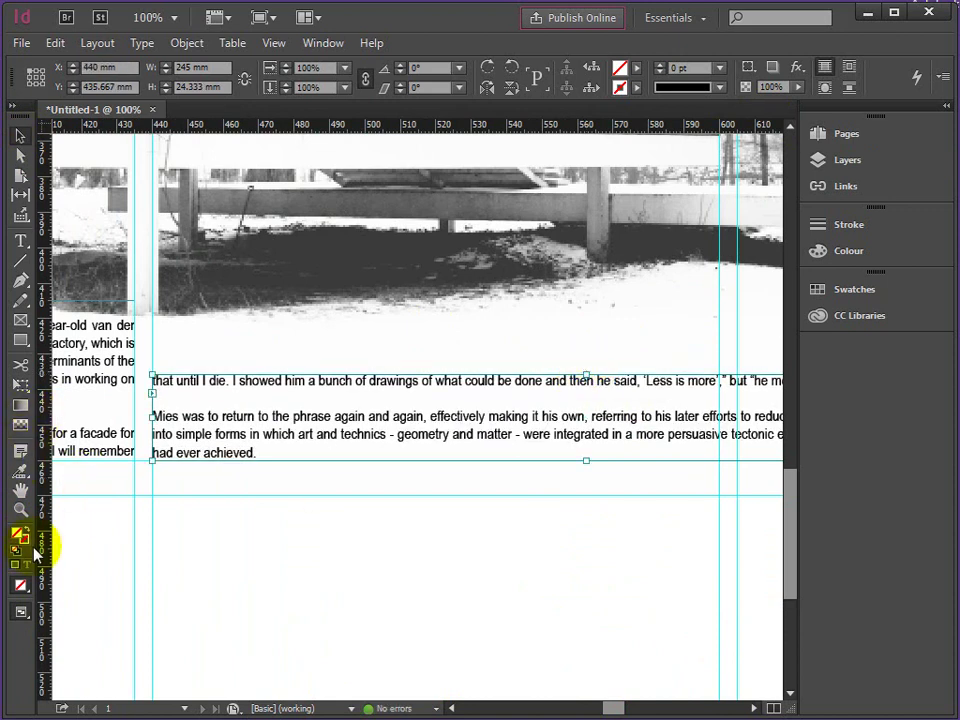
left_click(21, 510)
left_click(161, 458)
left_click(403, 430)
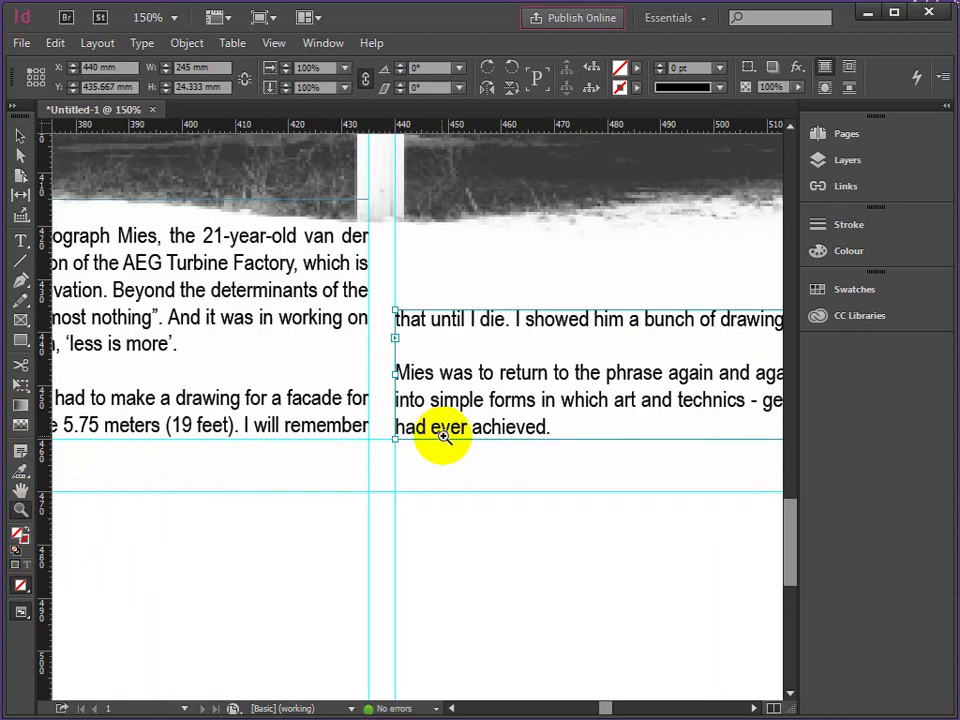
left_click(403, 432)
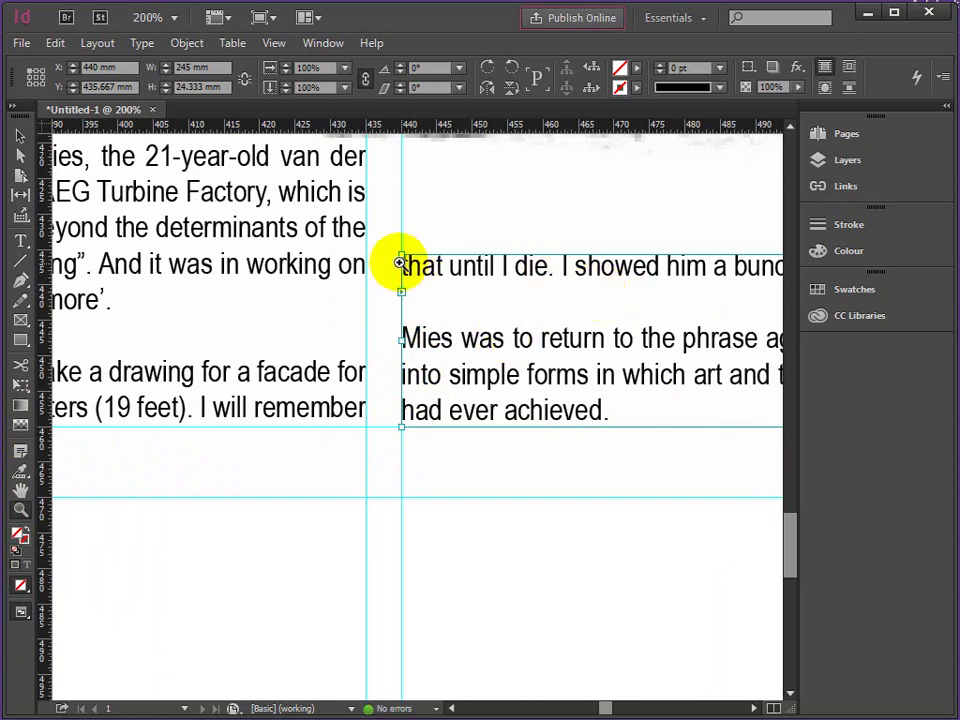
Raise the third text frame's top edge to 435.5 mm, making the frame 24.5 mm high
left_click(20, 135)
left_click_drag(401, 257, 397, 251)
left_click(20, 509)
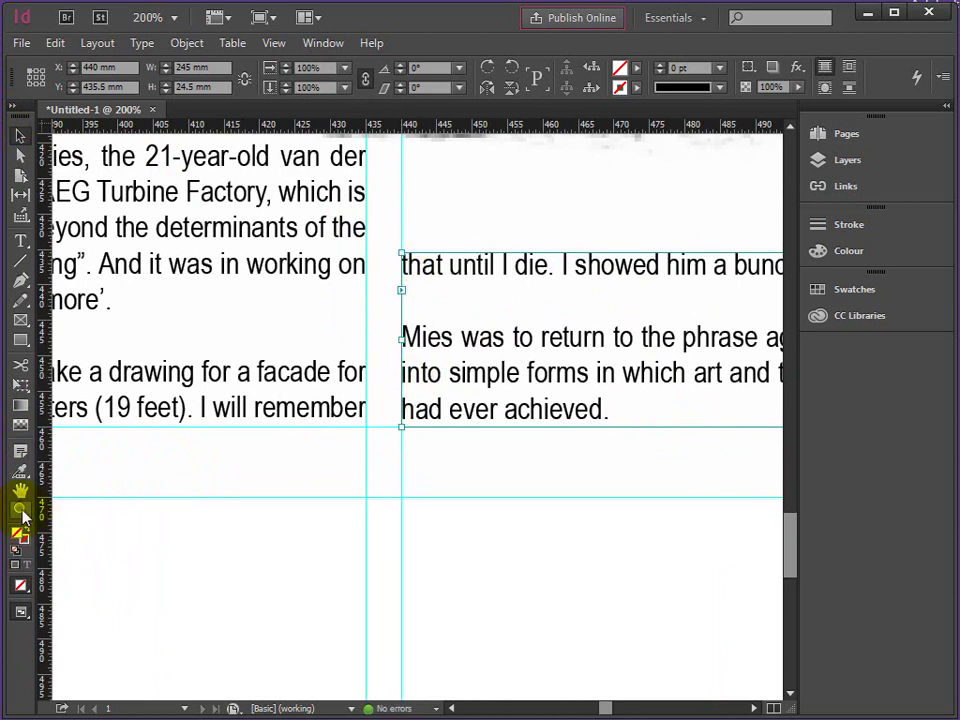
left_click(397, 334)
left_click(465, 428)
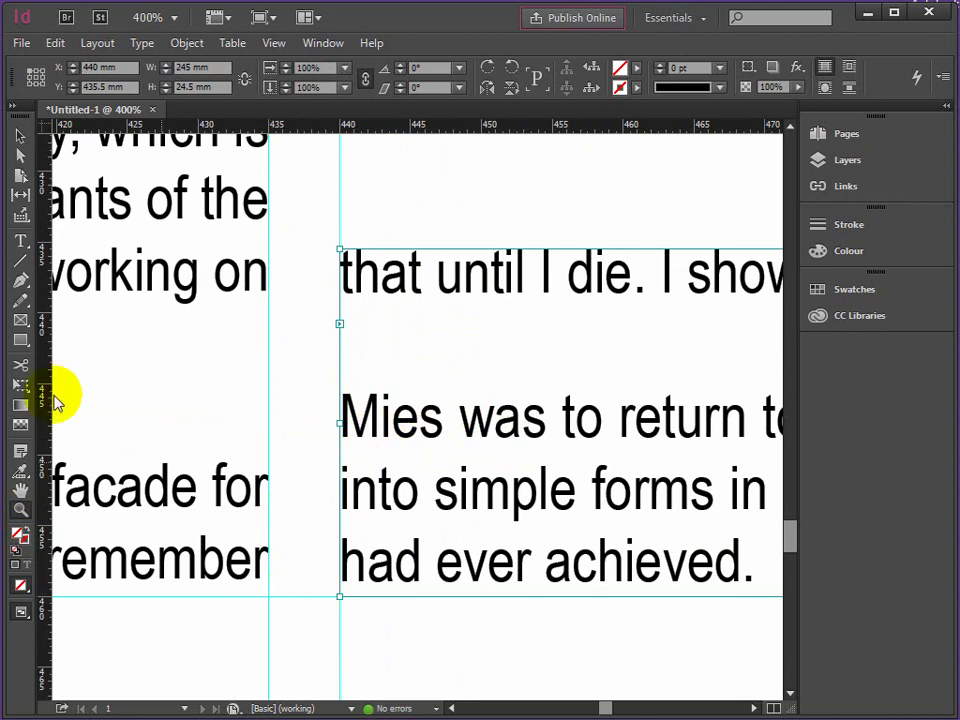
Review the layout of the whole board, from the thumbnail row down to the three article text frames
left_click(540, 321, "alt")
left_click(521, 321, "alt")
left_click(446, 319, "alt")
left_click(420, 326, "alt")
left_click(420, 336, "alt")
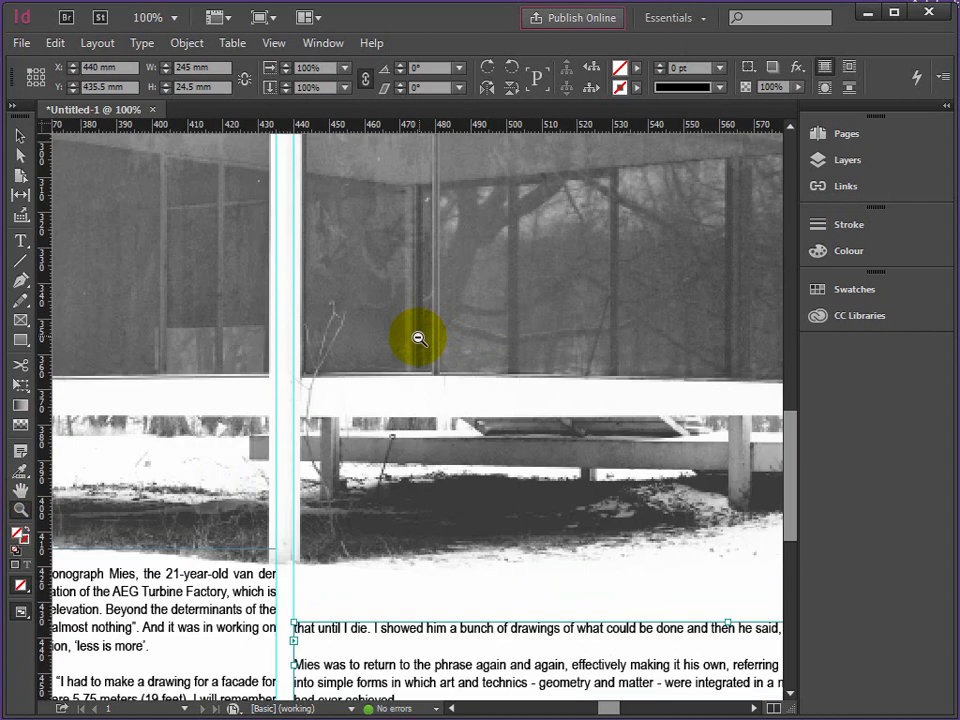
left_click(392, 371, "alt")
left_click(407, 381, "alt")
left_click(407, 381, "alt")
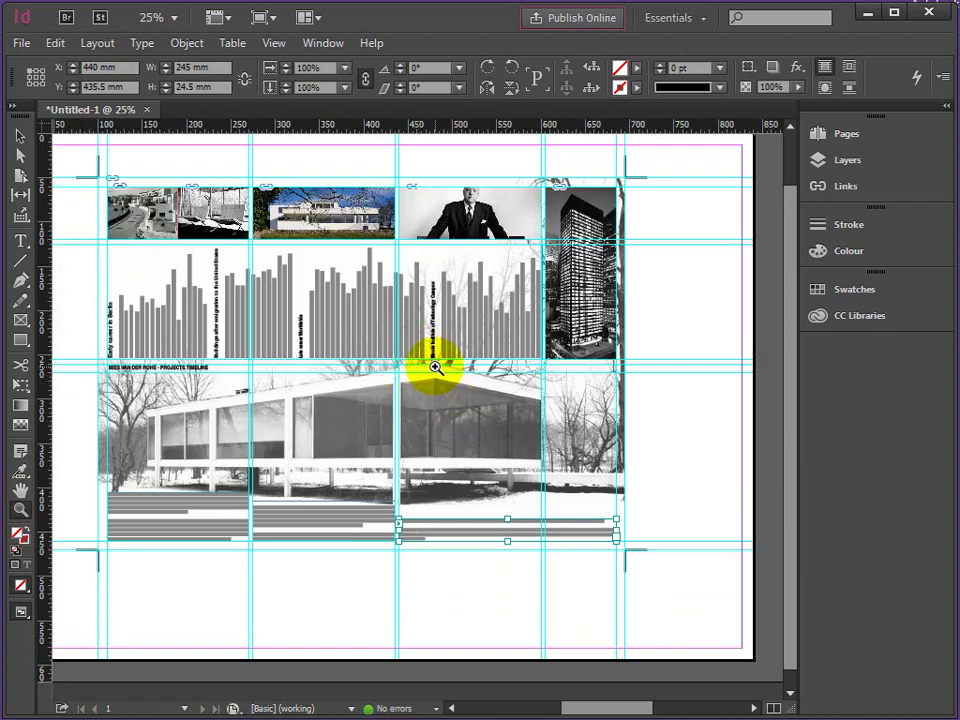
left_click(384, 304)
left_click(384, 304, "alt")
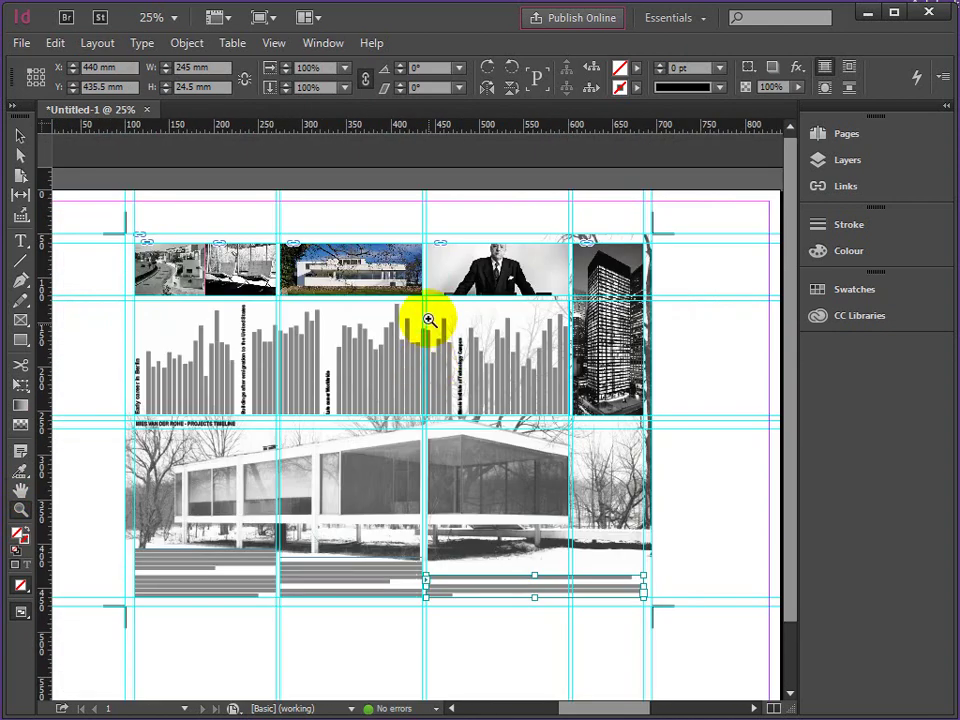
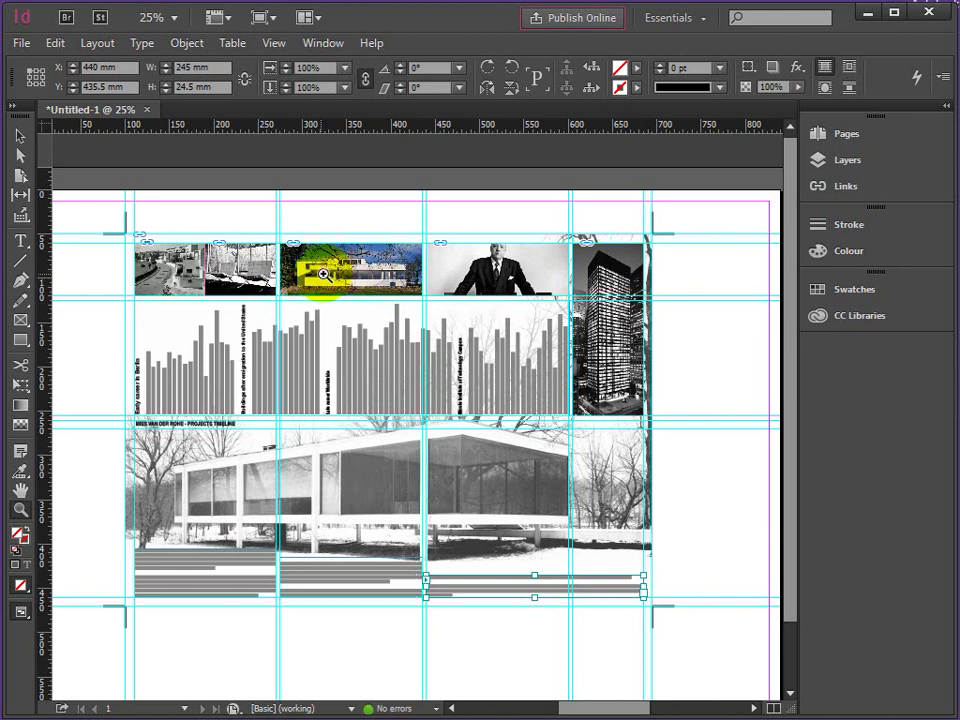
Examine the thumbnail photographs along the board's upper row, from the Weissenhof street view to the Seagram tower
left_click(165, 274)
left_click(480, 370)
left_click(359, 378)
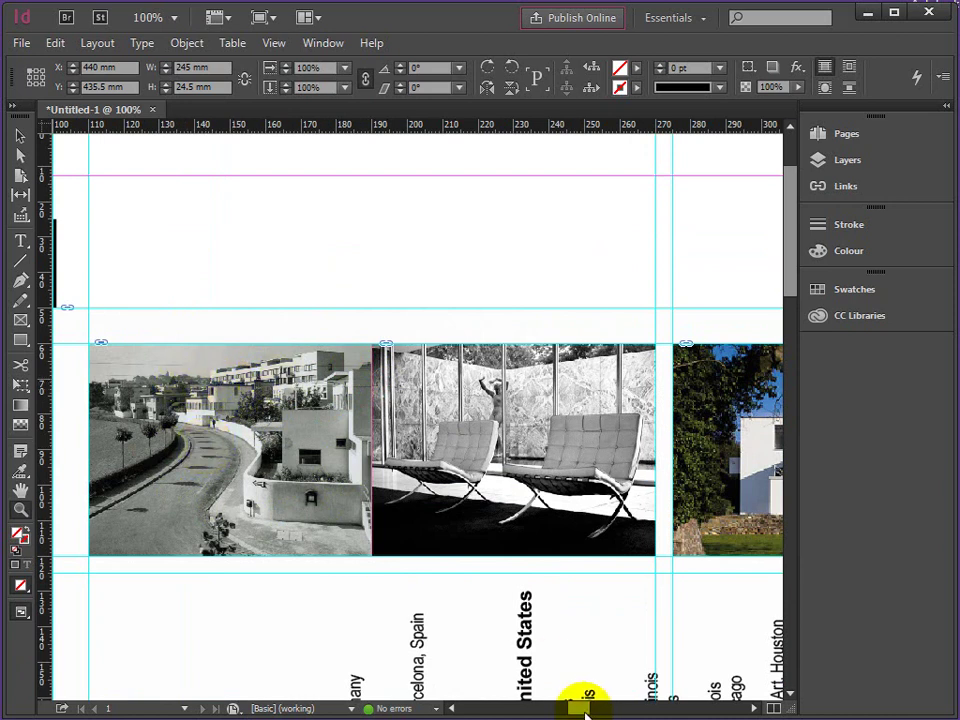
left_click_drag(579, 708, 630, 710)
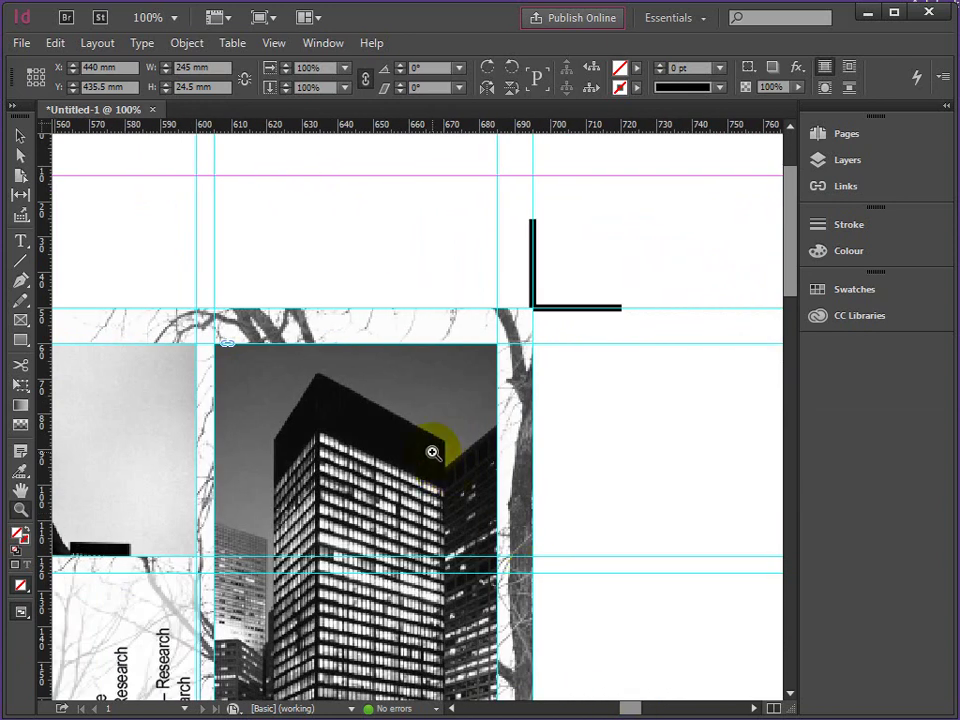
left_click(381, 421, "alt")
left_click(264, 465, "alt")
left_click(285, 441, "alt")
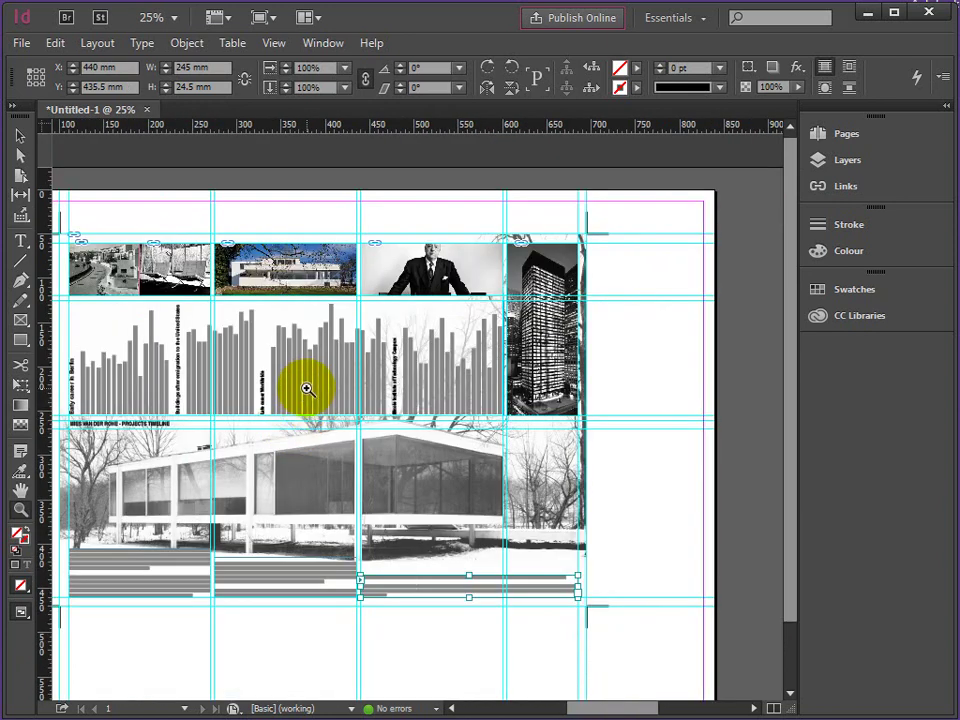
left_click(273, 290)
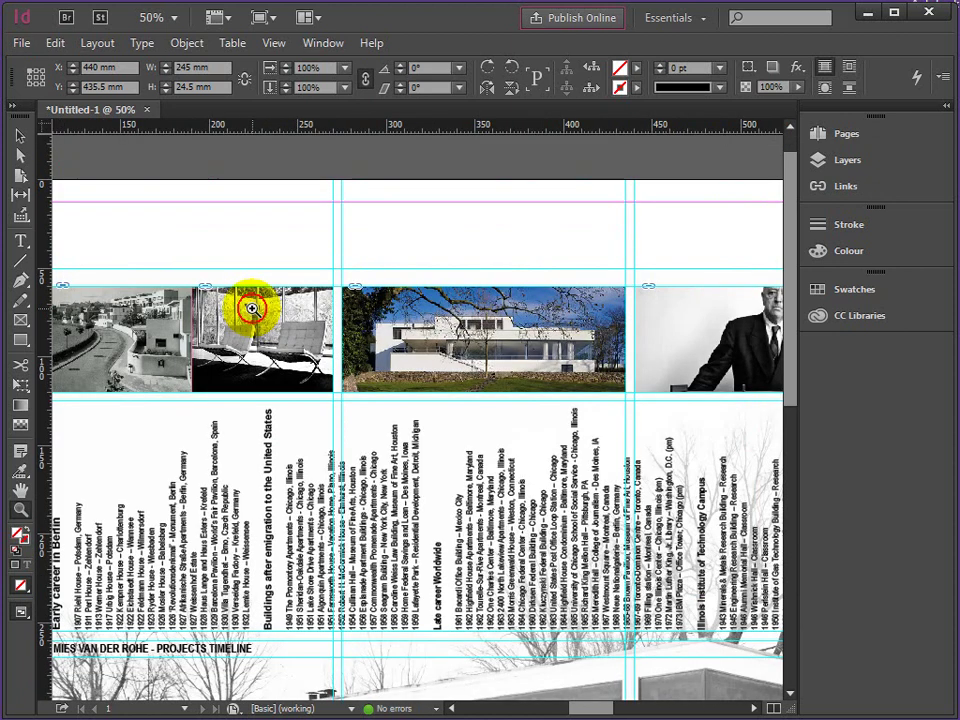
left_click(462, 406, "alt")
Replace the Weissenhof street thumbnail with mvdr_weissenhof_adjusted.jpg on the THUMBNAILS layer, with Replace Selected Item enabled
left_click(12, 142)
left_click(204, 268)
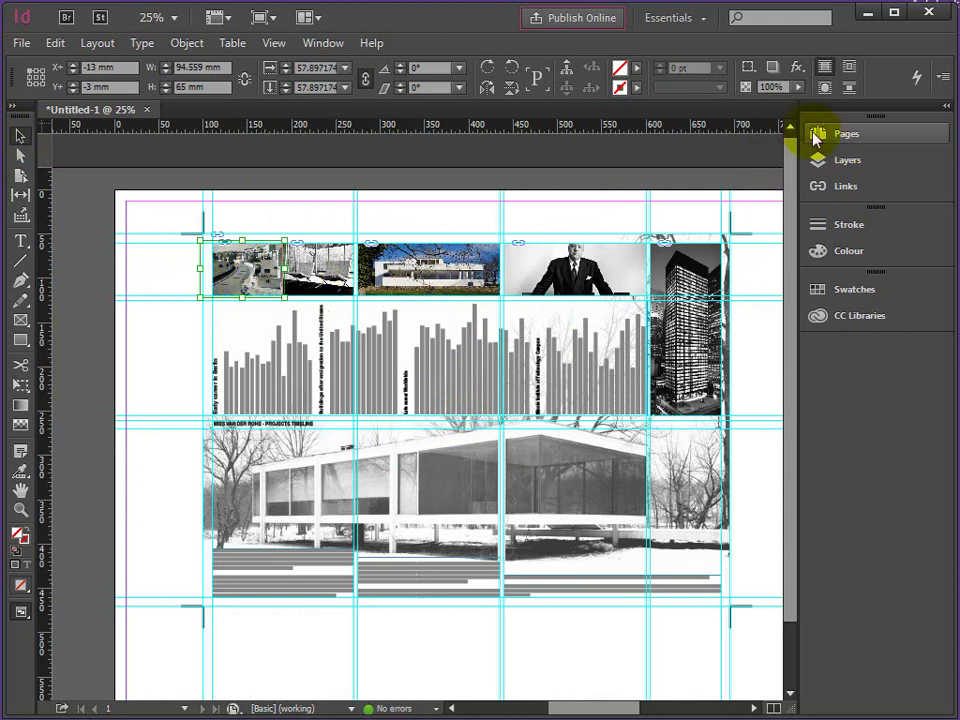
left_click(845, 165)
left_click(648, 227)
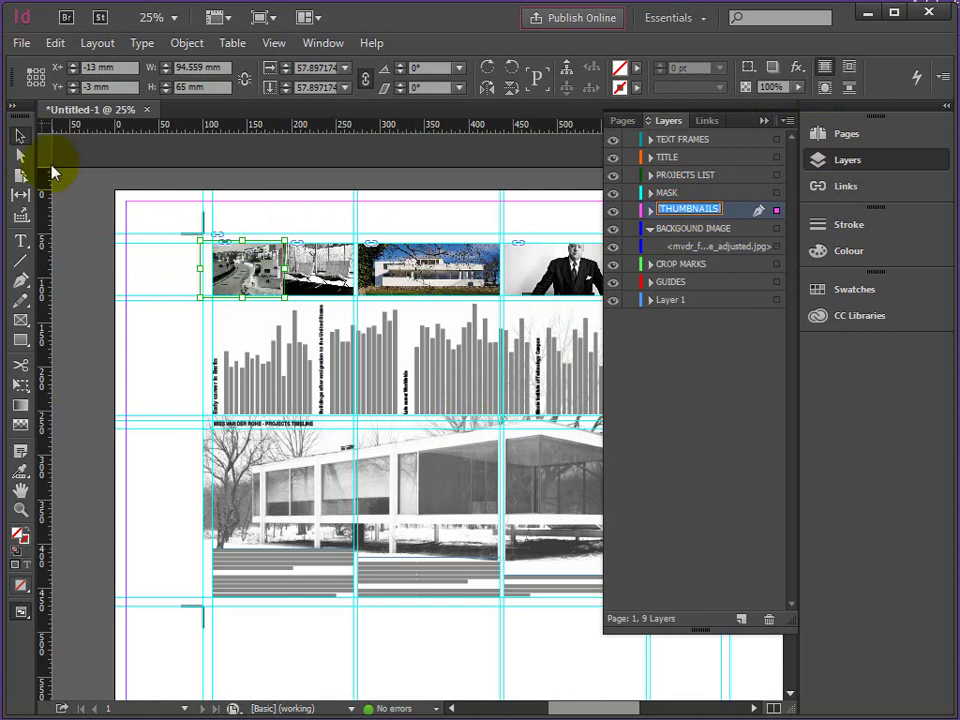
left_click(21, 45)
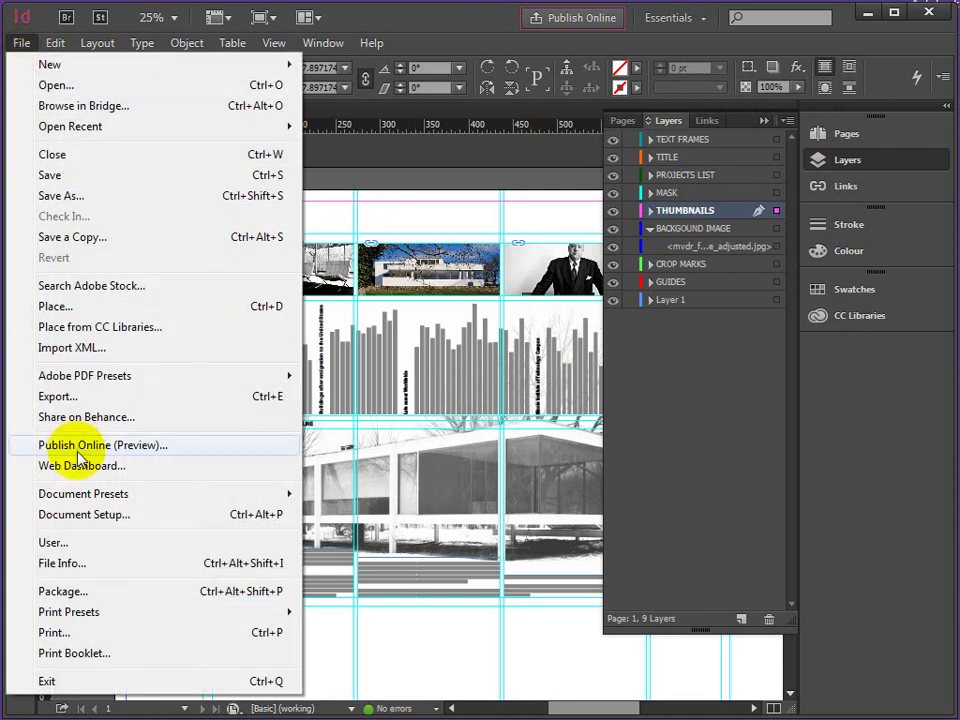
left_click(53, 307)
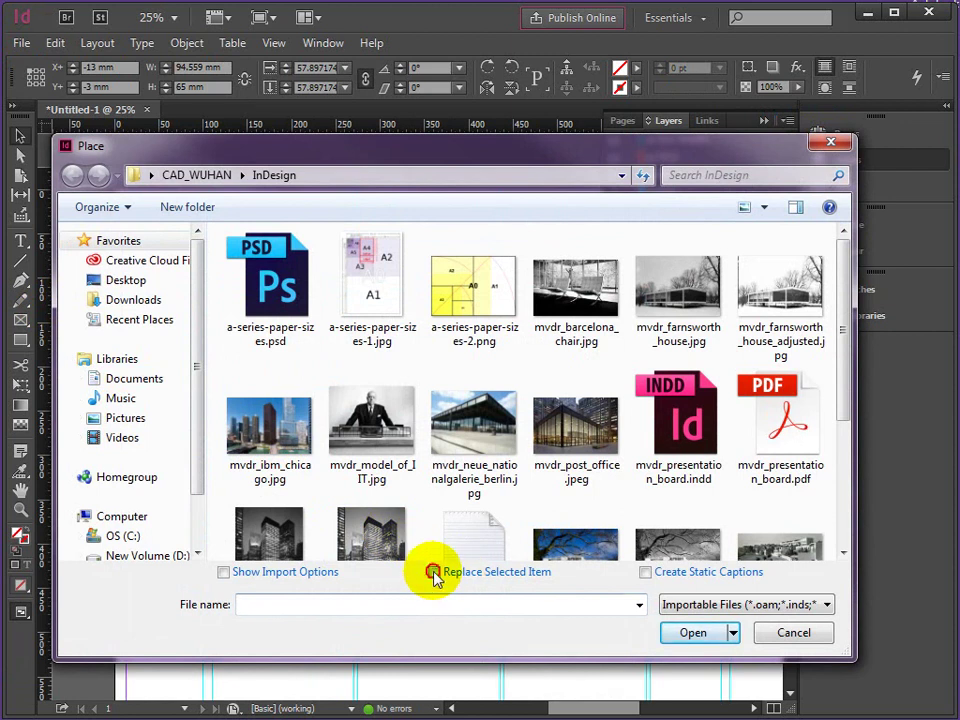
left_click(434, 572)
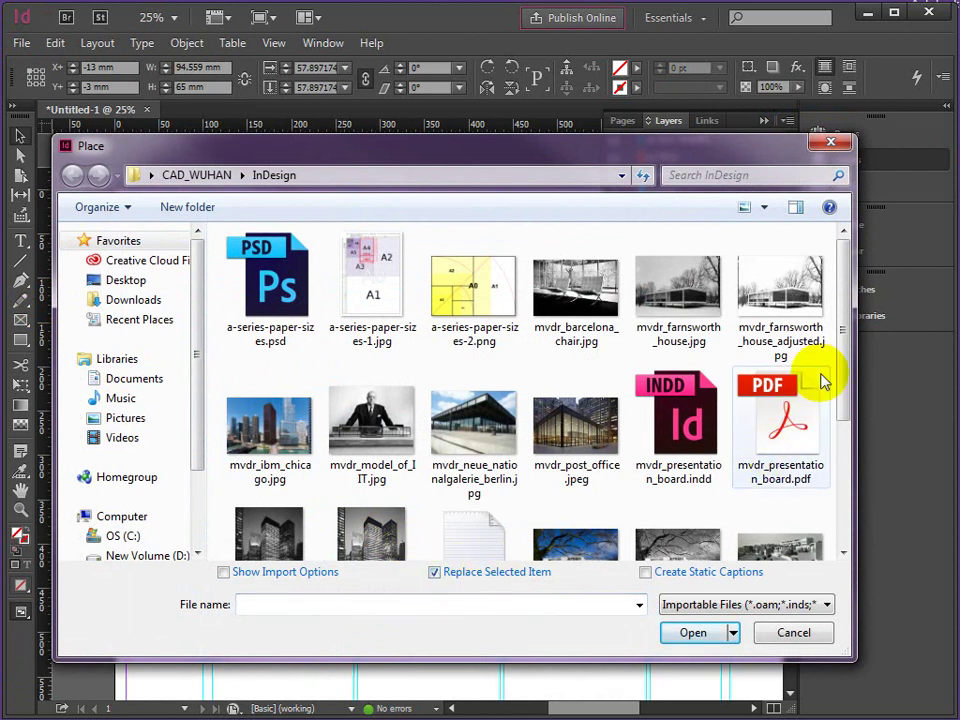
left_click_drag(845, 370, 855, 505)
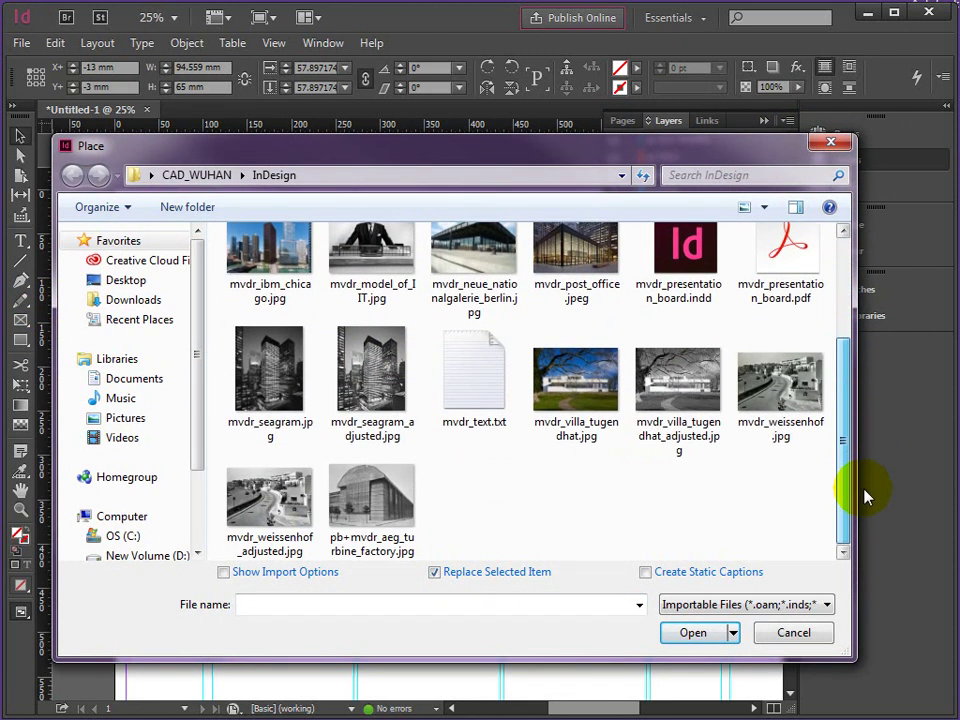
left_click(260, 500)
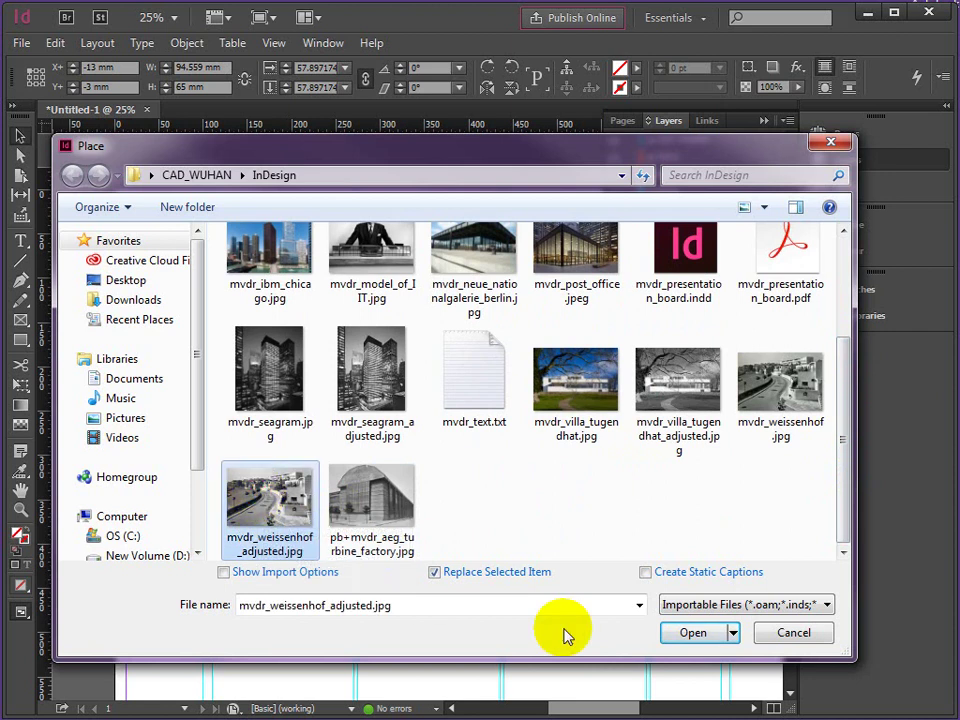
left_click(696, 635)
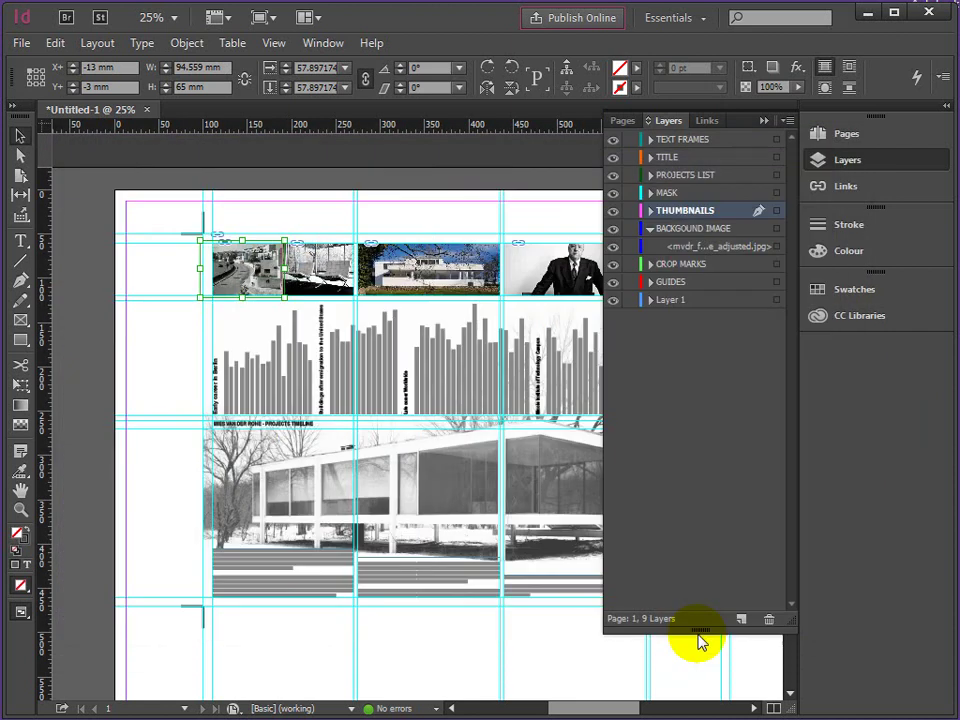
left_click(696, 643)
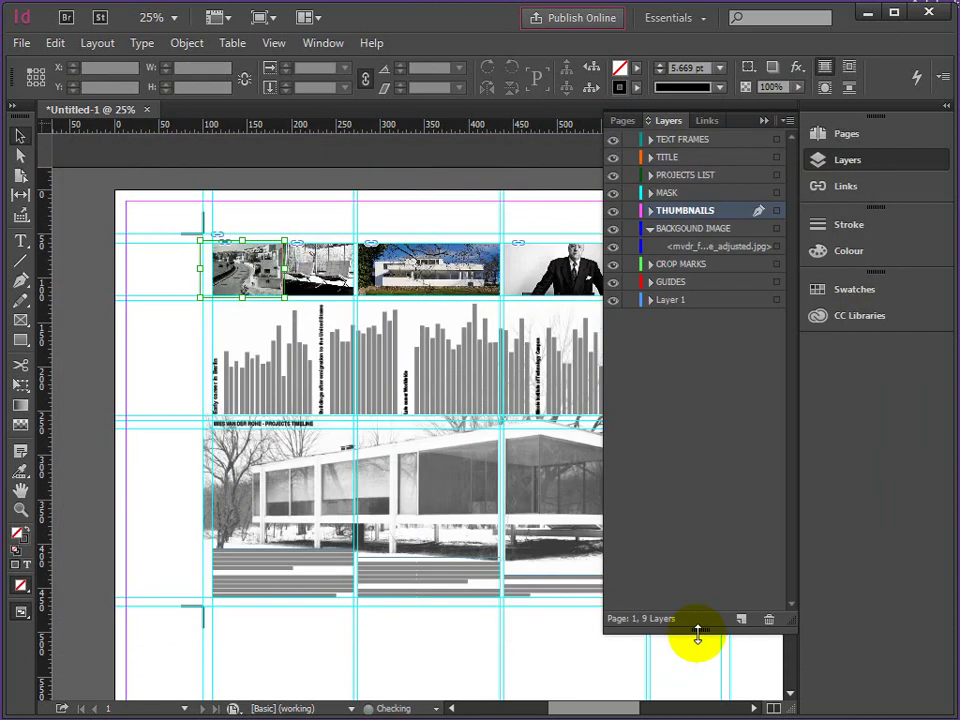
left_click_drag(280, 279, 333, 269)
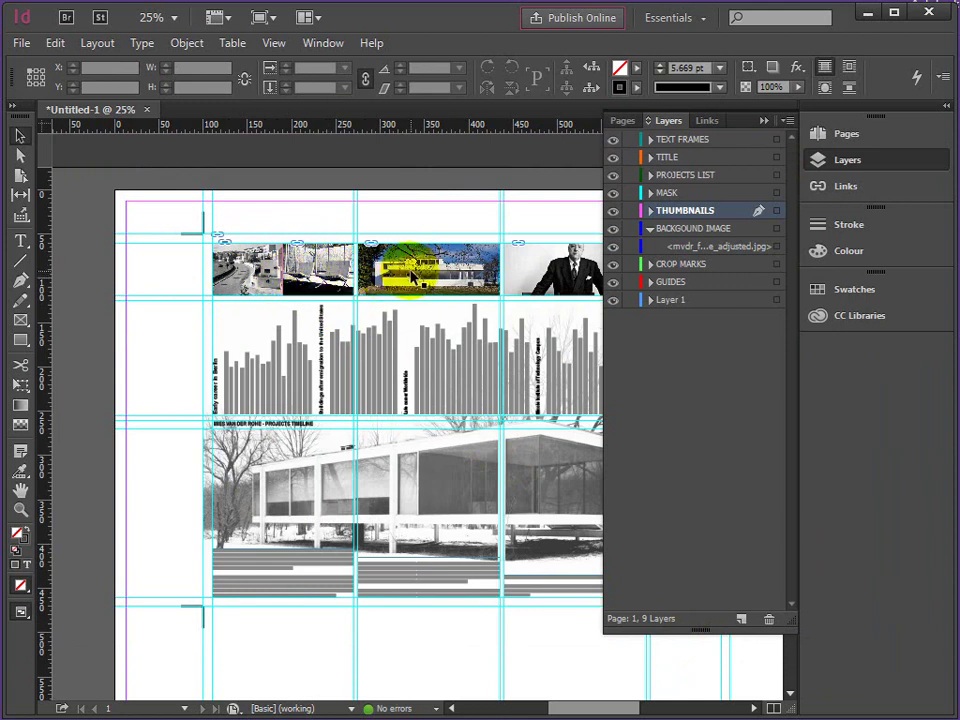
Replace the colour Villa Tugendhat thumbnail with the black-and-white mvdr_villa_tugendhat_adjusted.jpg
left_click(442, 278)
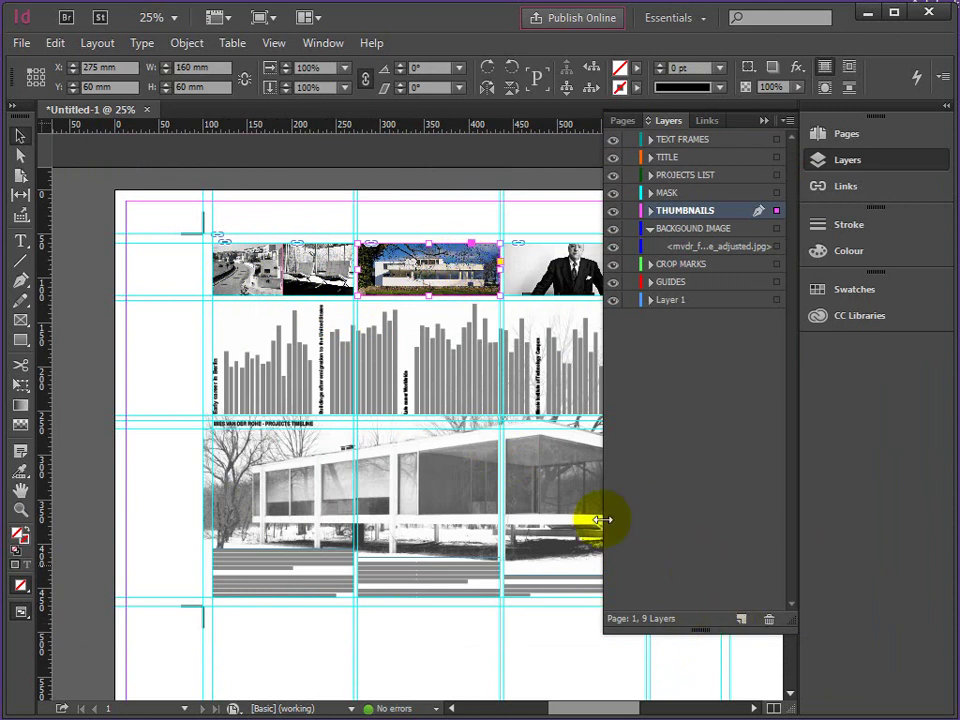
left_click(22, 43)
left_click(62, 308)
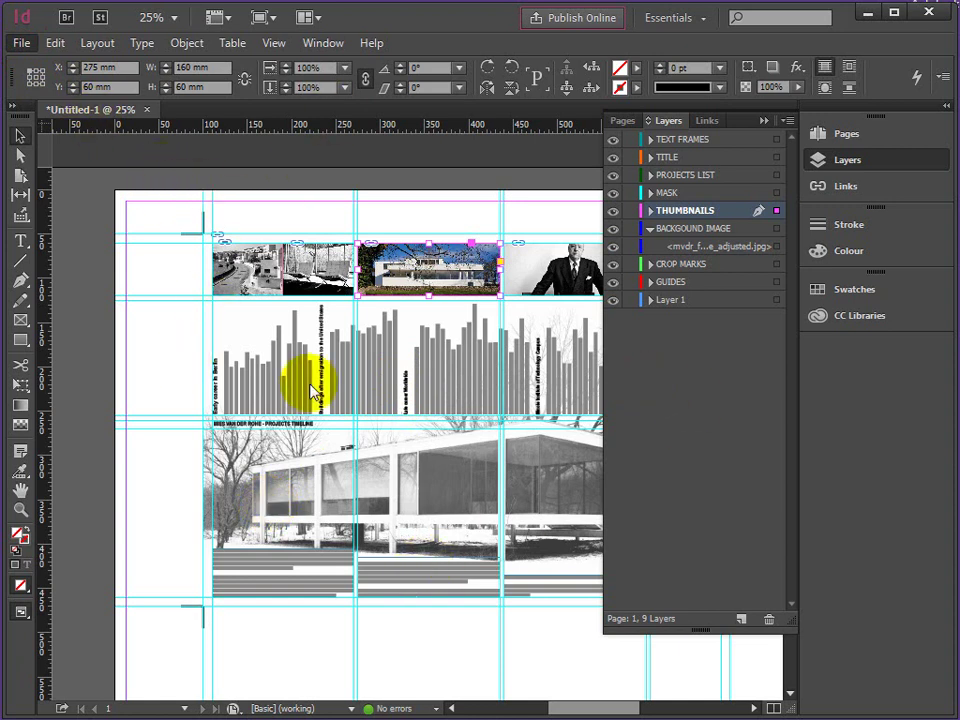
left_click(406, 260)
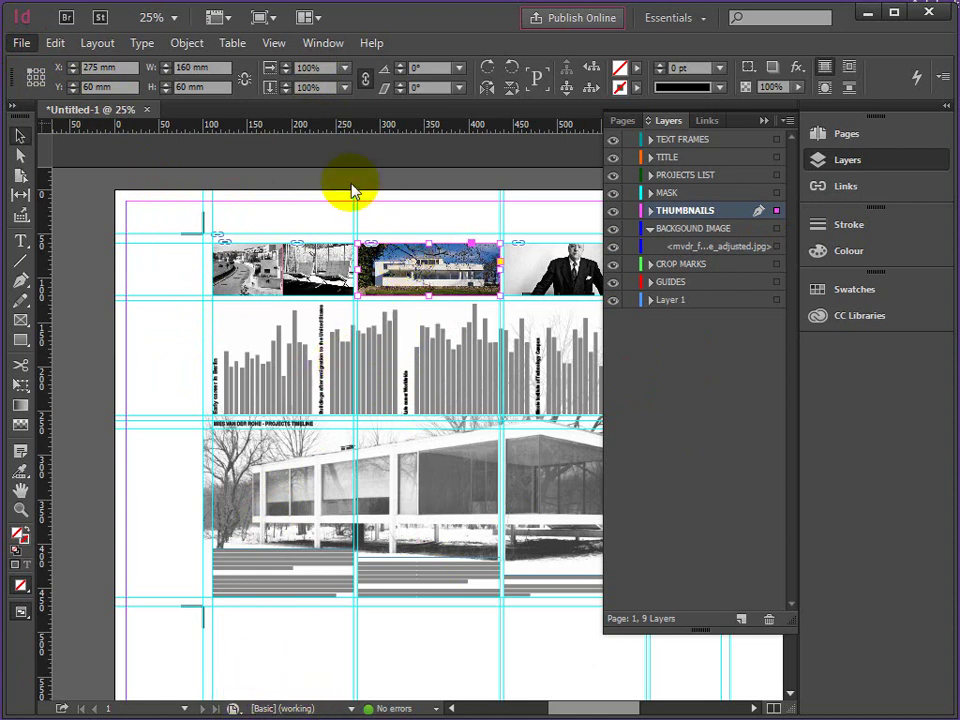
key("ctrl+d")
left_click_drag(846, 343, 846, 440)
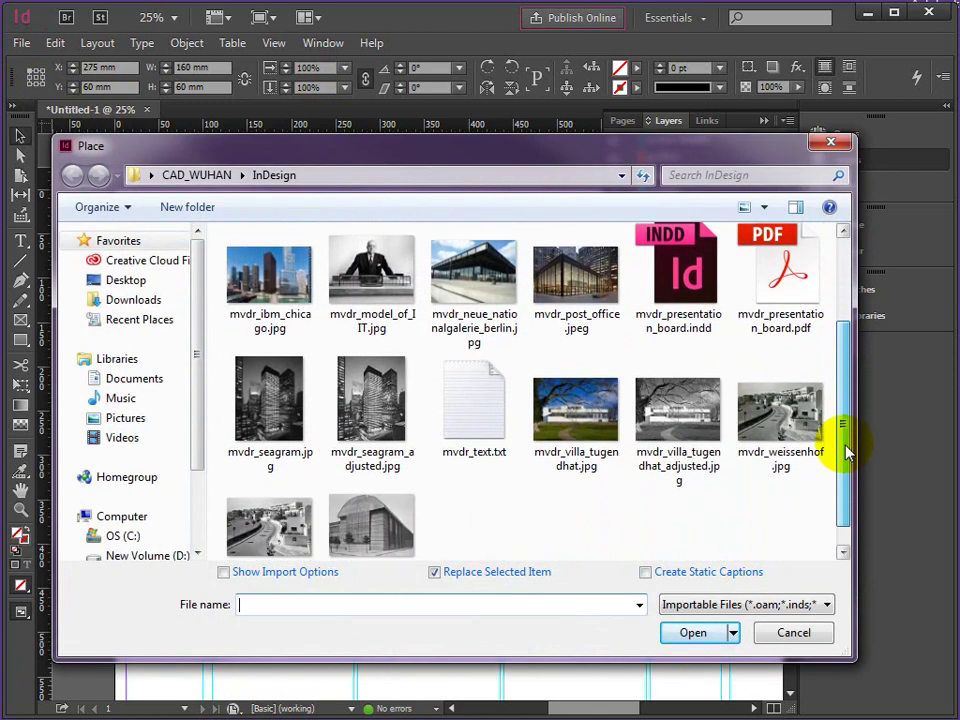
left_click(680, 405)
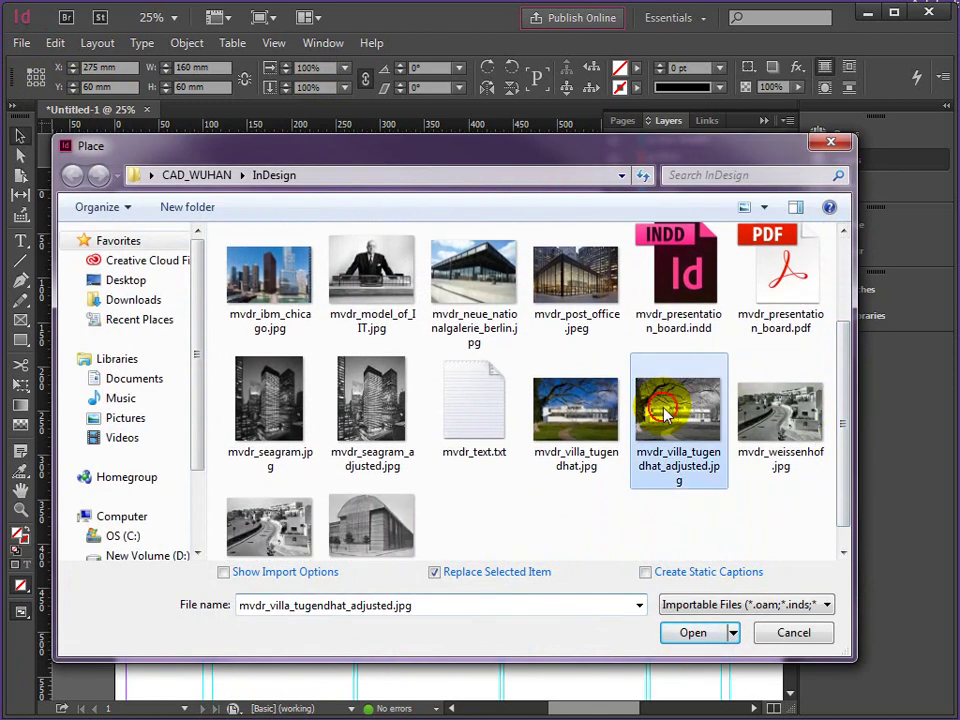
left_click(696, 634)
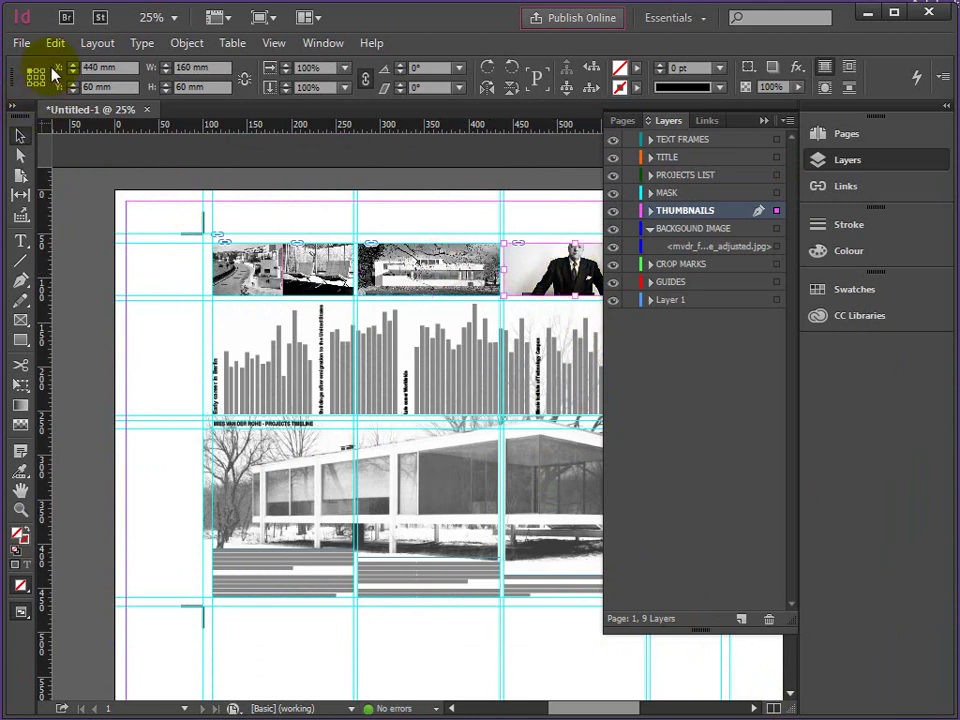
left_click(22, 43)
left_click(45, 304)
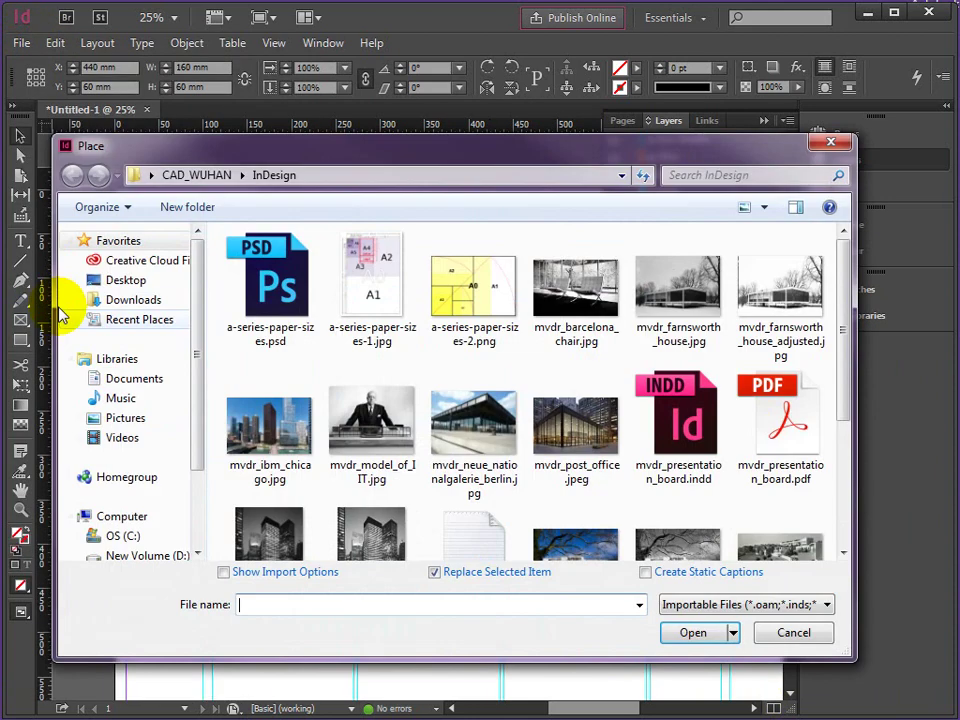
left_click(793, 633)
Replace the tall Seagram tower image with mvdr_seagram_adjusted.jpg
left_click_drag(587, 707, 613, 707)
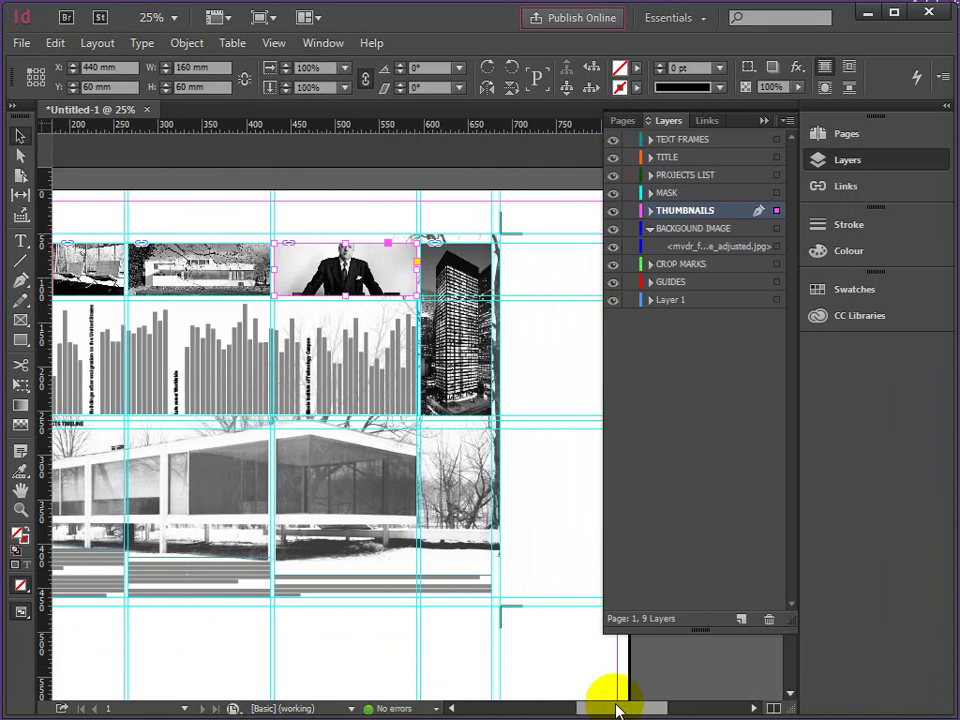
left_click(432, 407)
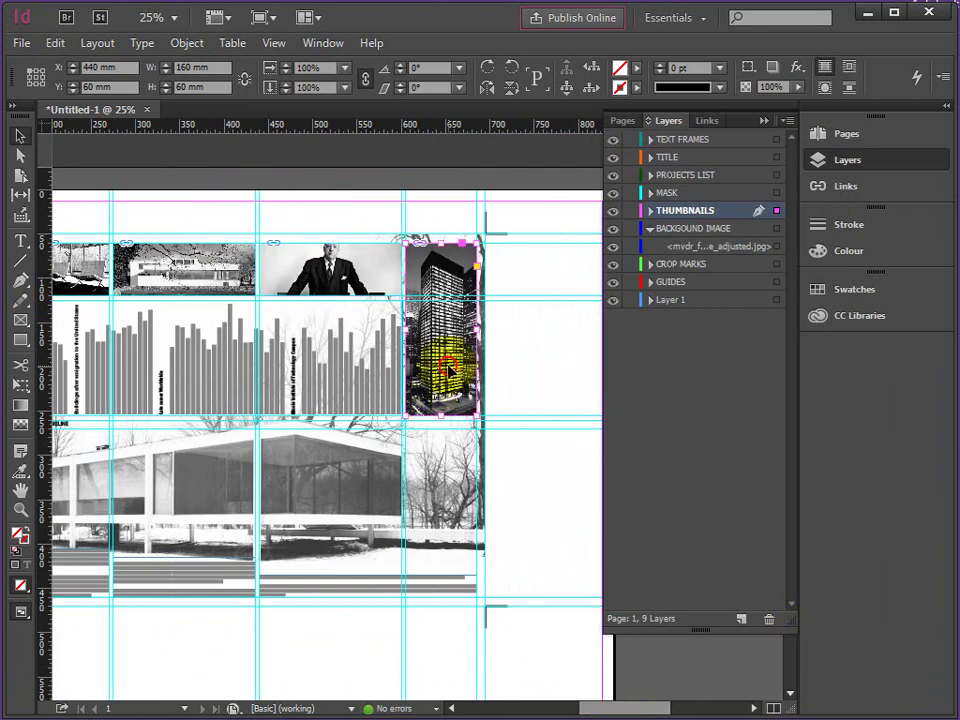
left_click(21, 44)
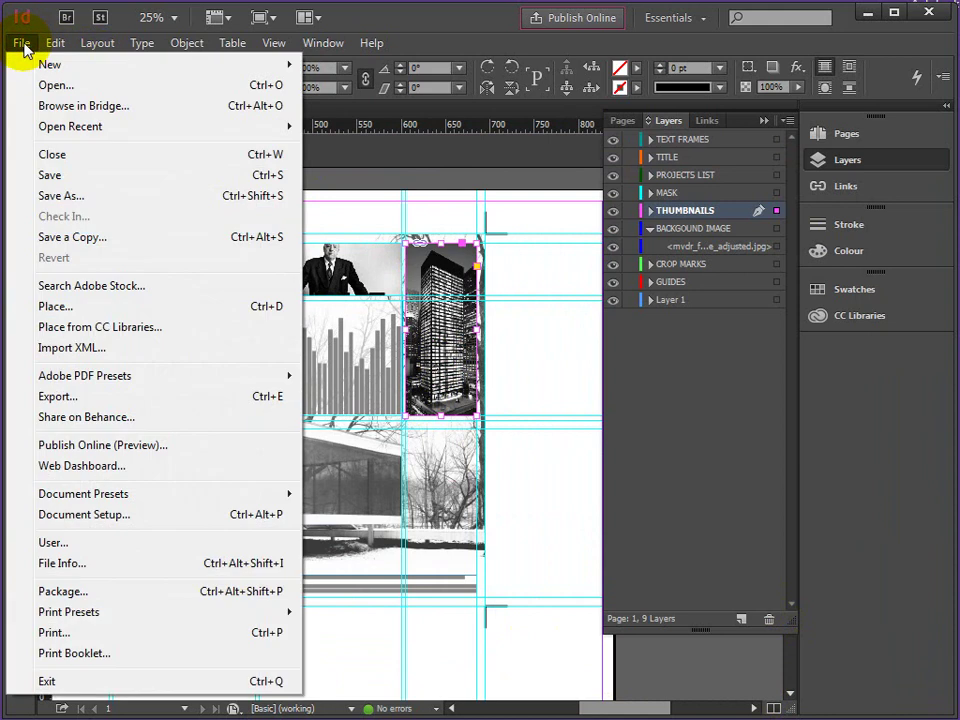
left_click(61, 317)
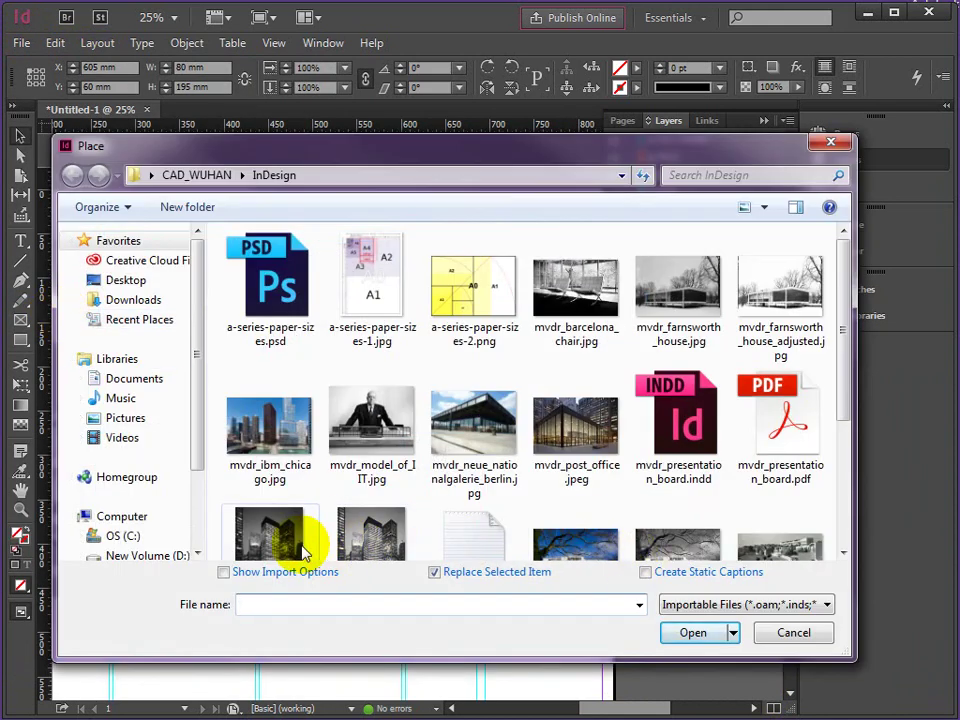
left_click_drag(840, 381, 840, 455)
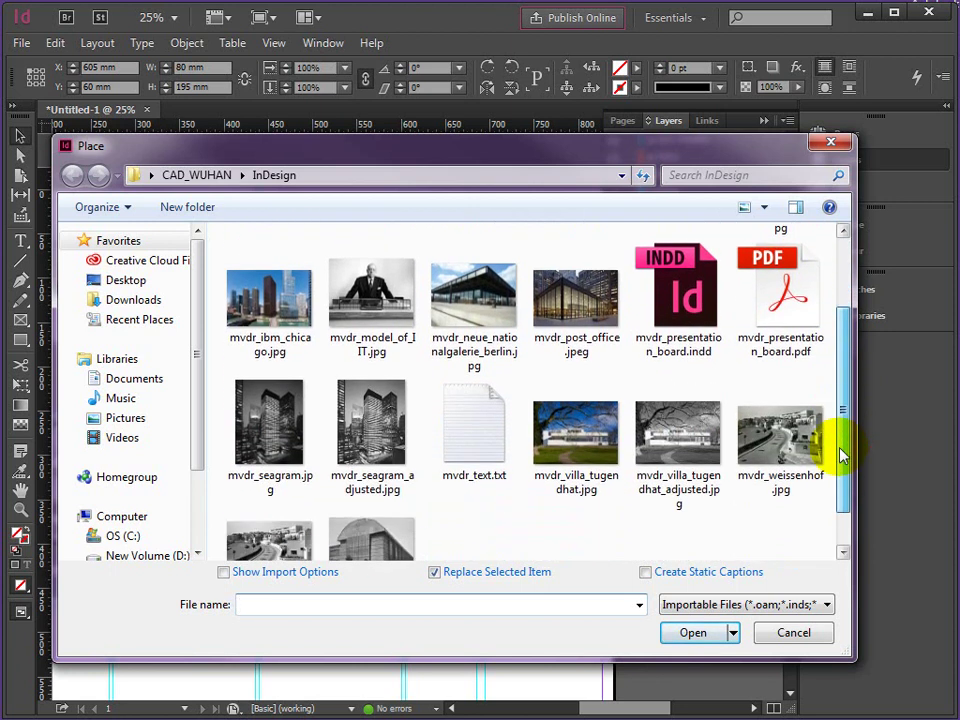
left_click(380, 435)
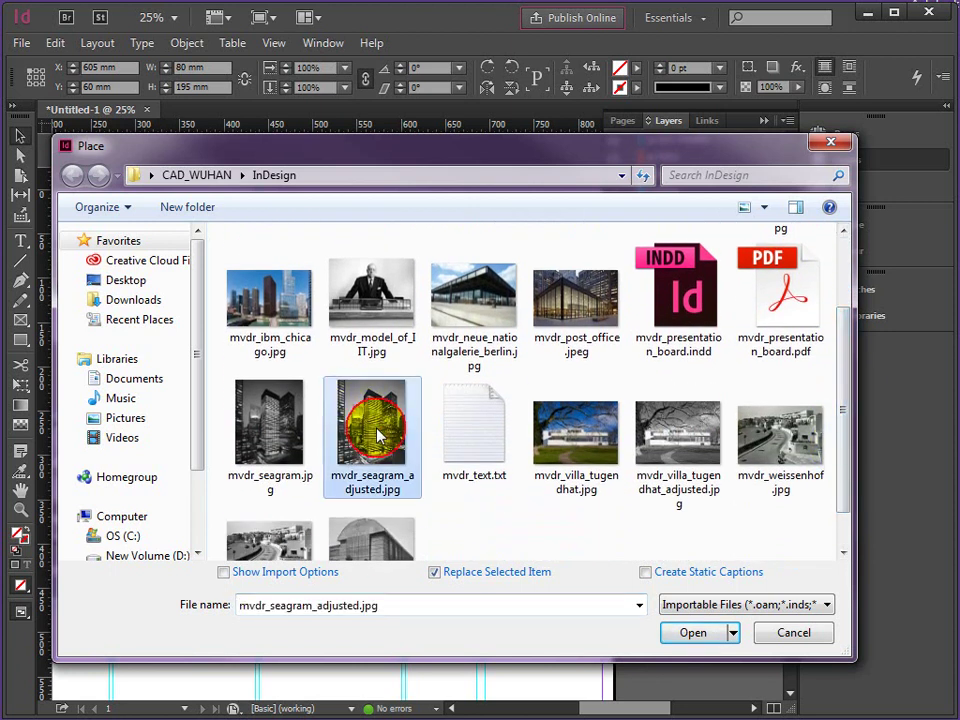
left_click(690, 631)
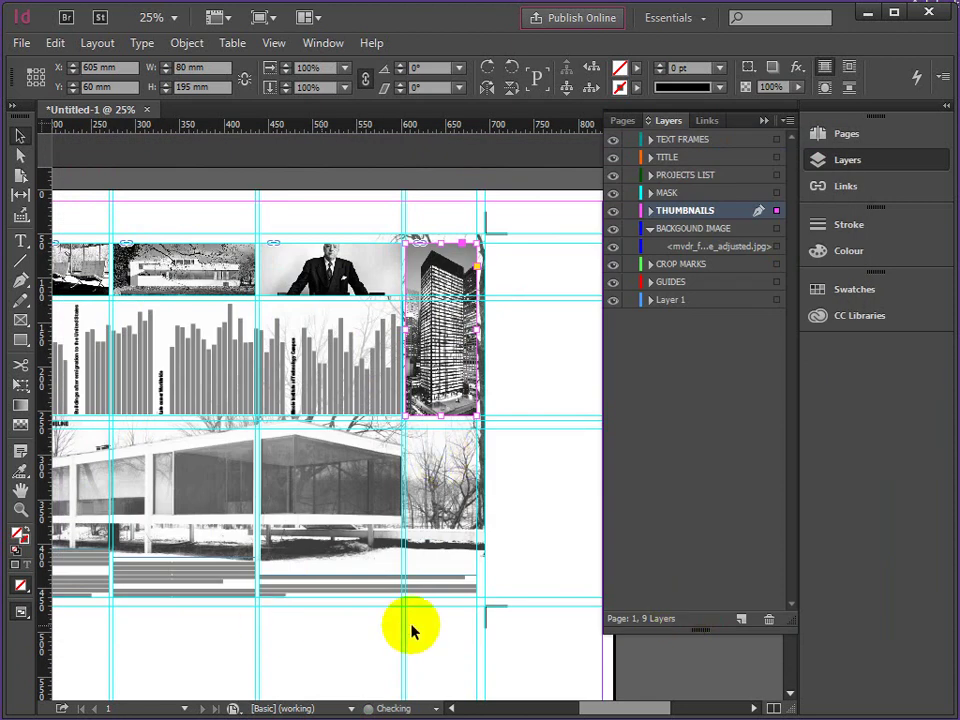
left_click_drag(649, 709, 624, 706)
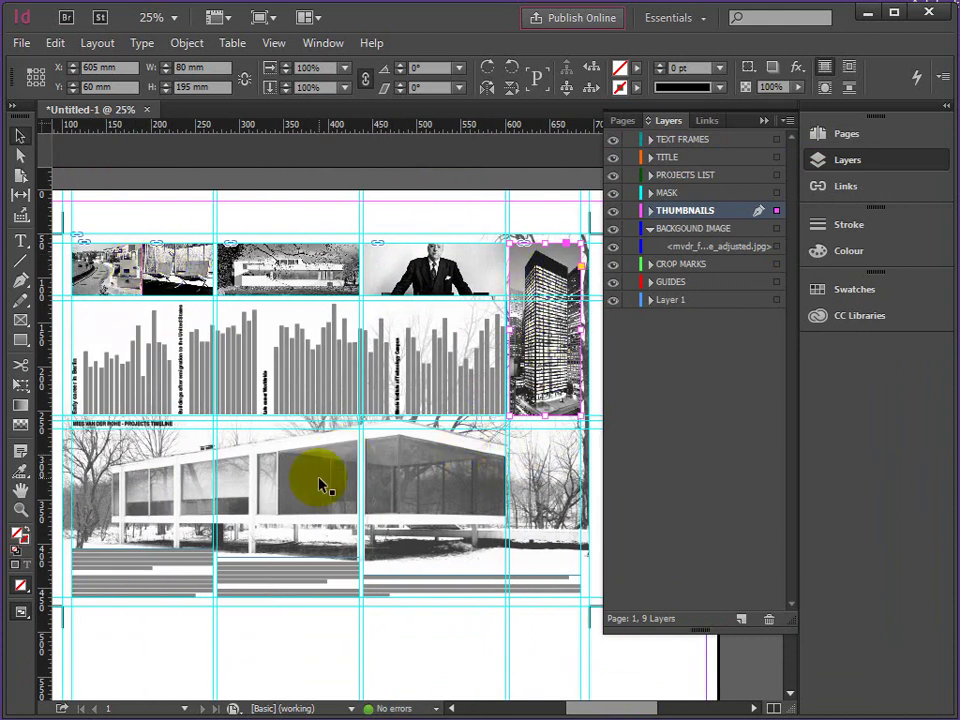
Deselect the Seagram tower image and collapse the Layers panel to uncover the whole board
left_click_drag(600, 707, 601, 711)
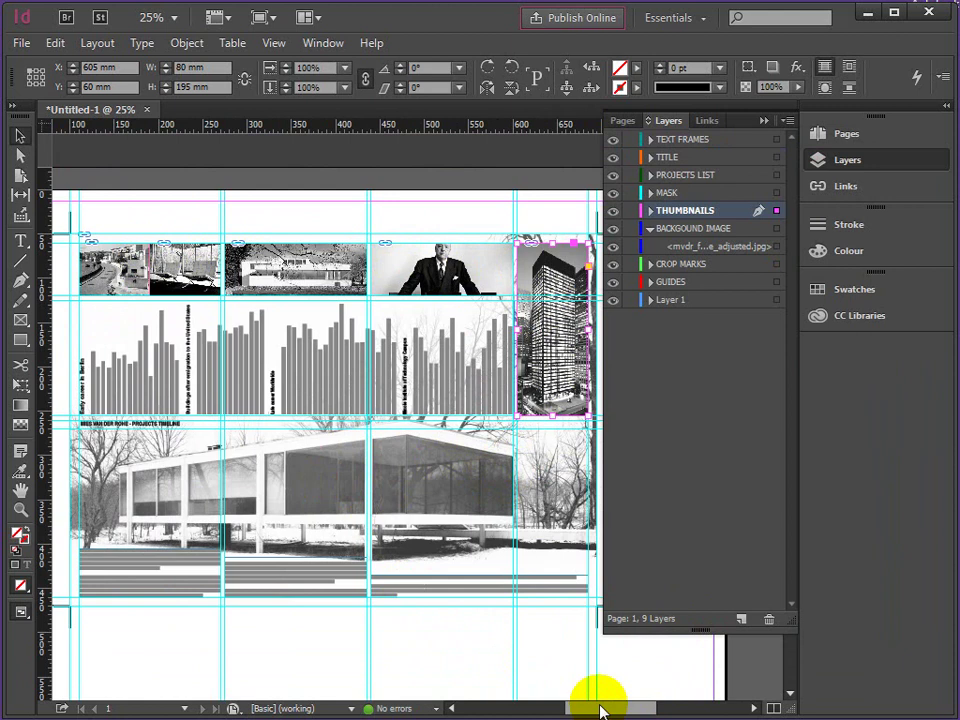
mouse_move(600, 710)
left_mouse_down()
mouse_move(606, 697)
mouse_move(598, 705)
left_mouse_up()
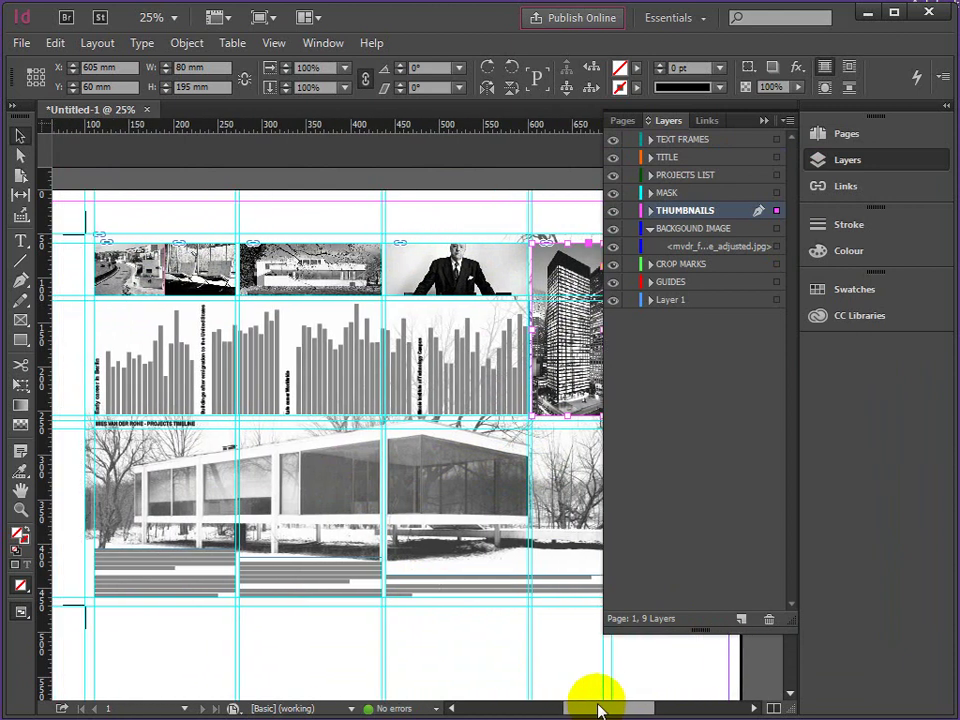
left_click(458, 647)
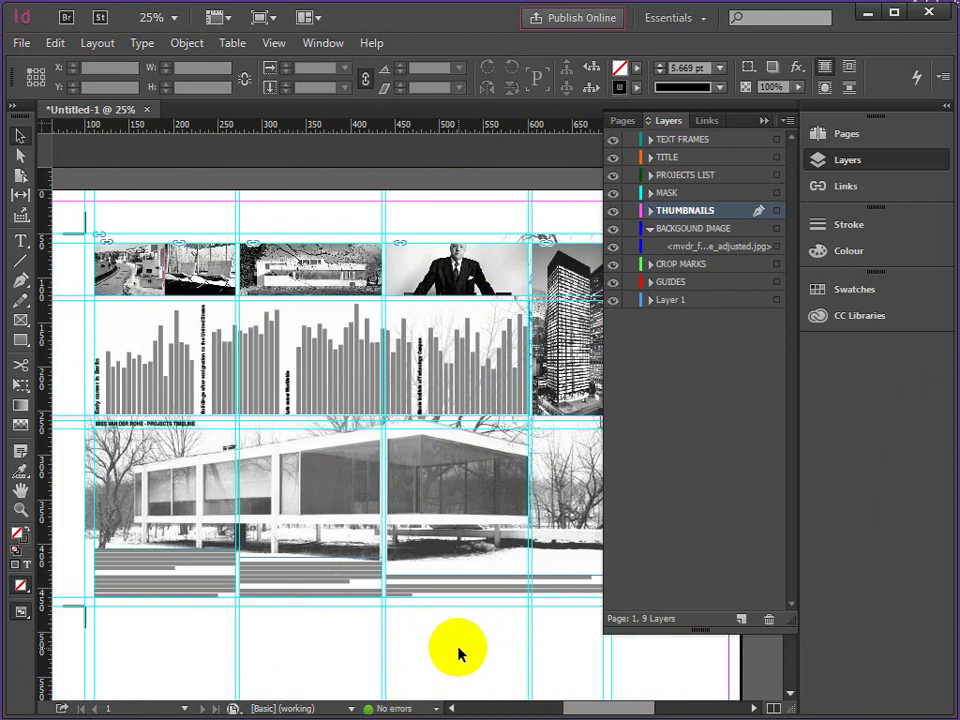
left_click(764, 121)
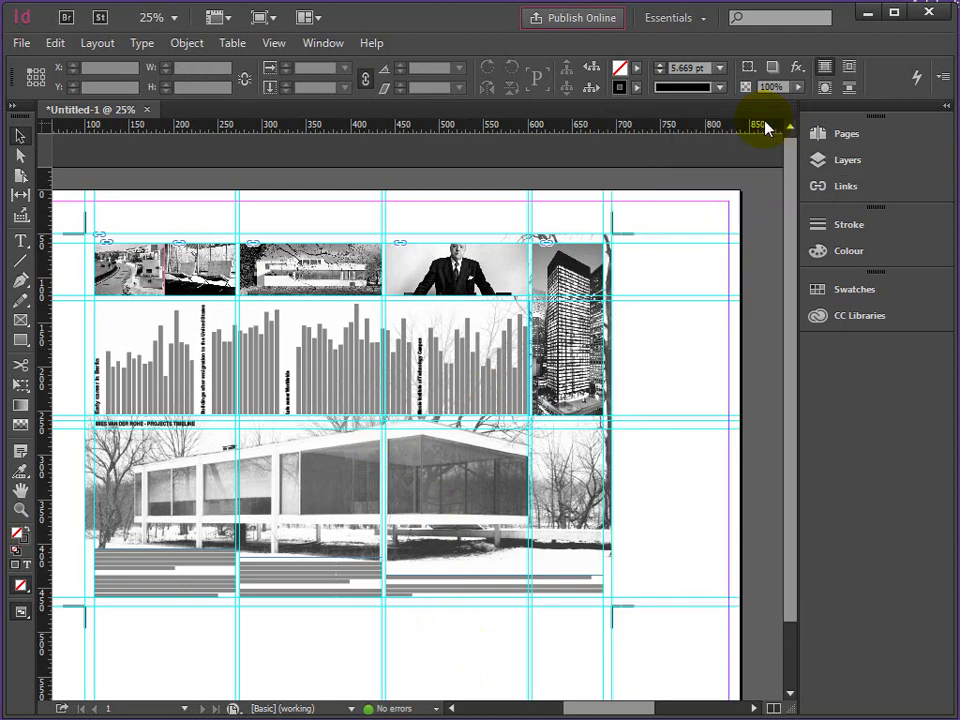
Start an Adobe PDF (Interactive) export into the InDesign folder under the file name mvdr_presentation_board_V2.pdf
left_click(21, 43)
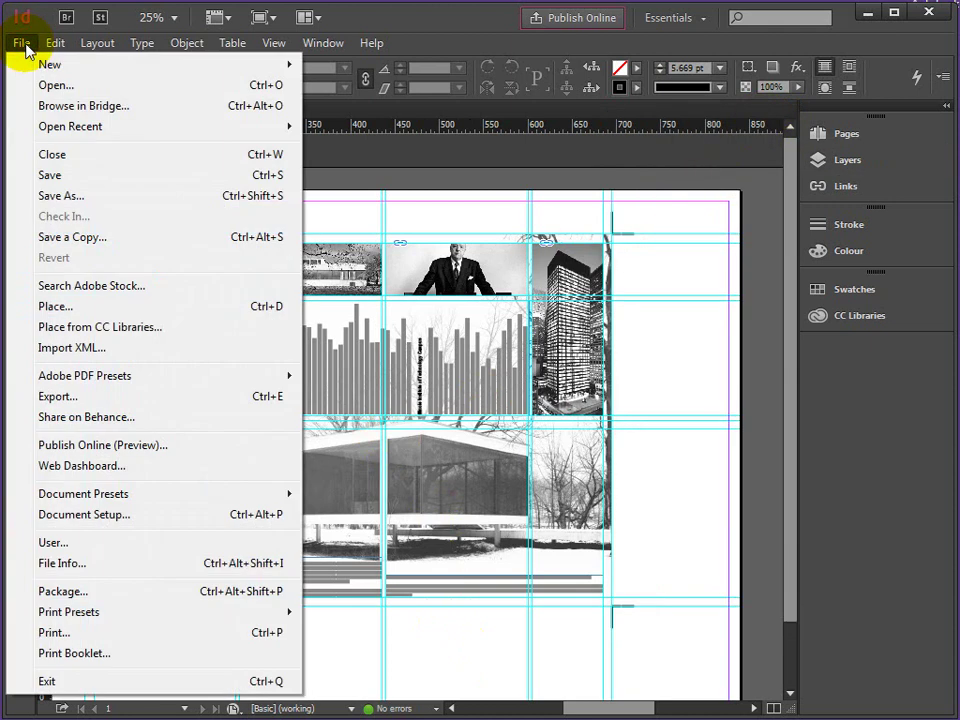
left_click(58, 398)
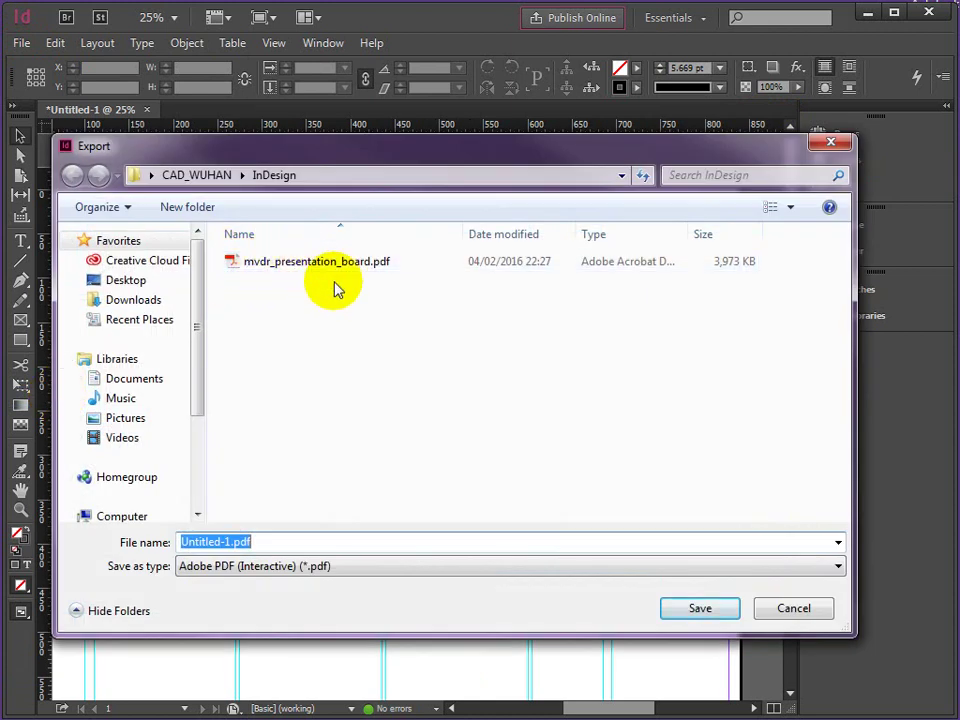
left_click(280, 266)
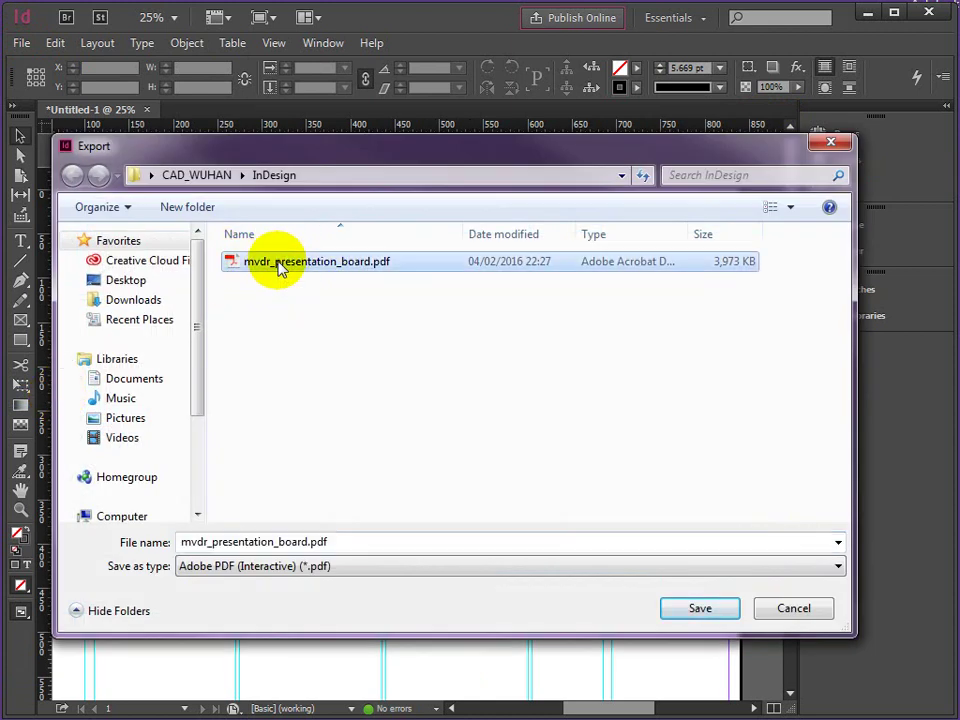
double_click(304, 540)
left_click(307, 542)
type("_V")
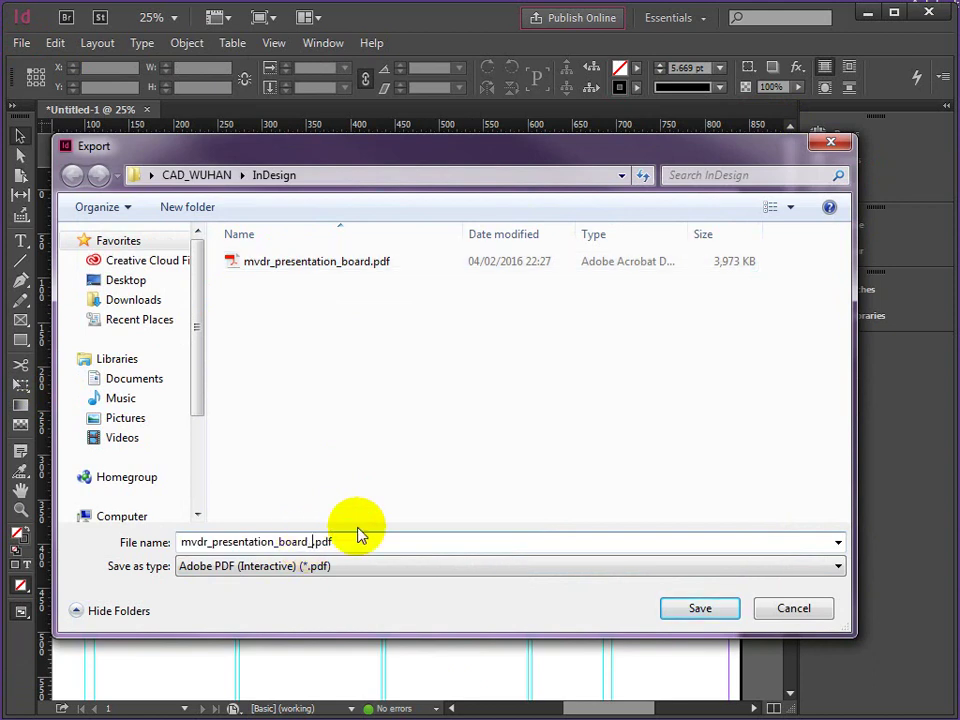
type("2")
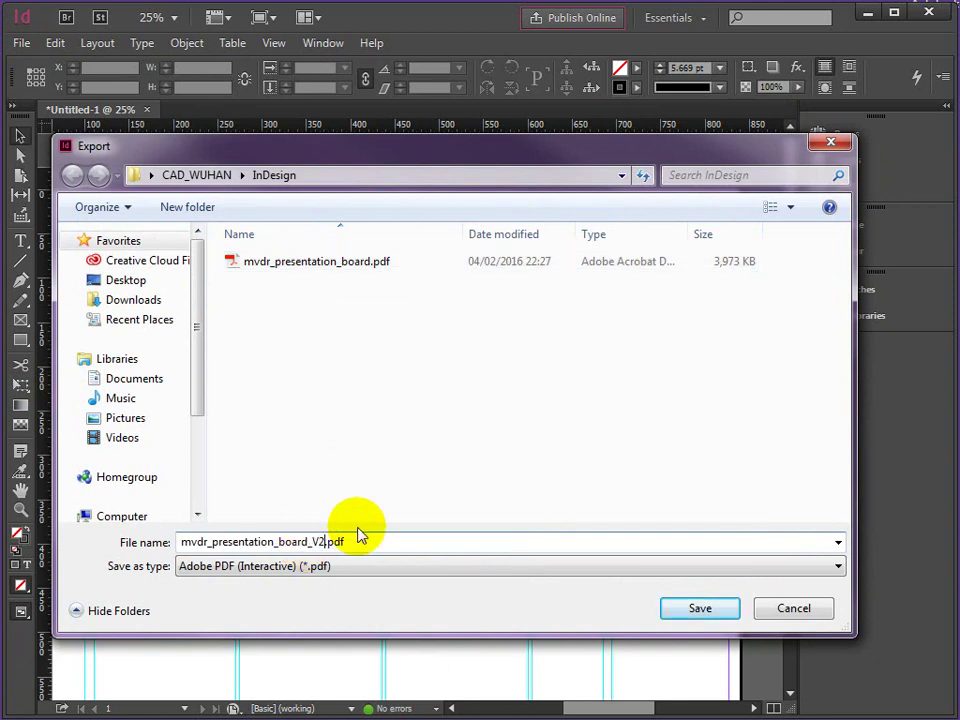
left_click(699, 609)
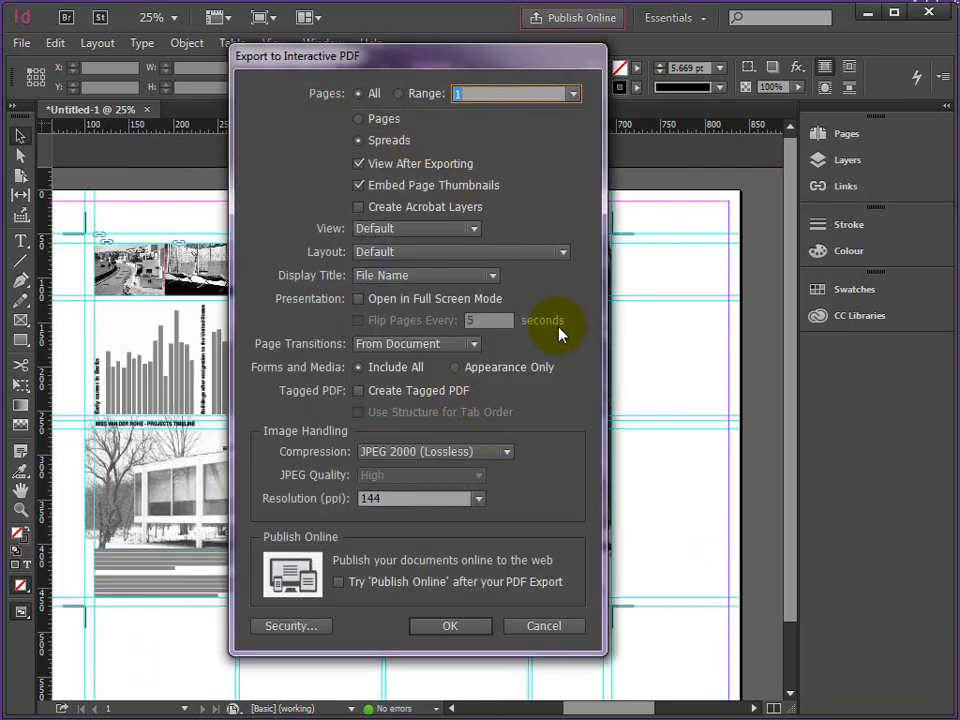
Try to export the interactive PDF with JPEG 2000 (Lossless) compression at 144 ppi
left_click(478, 499)
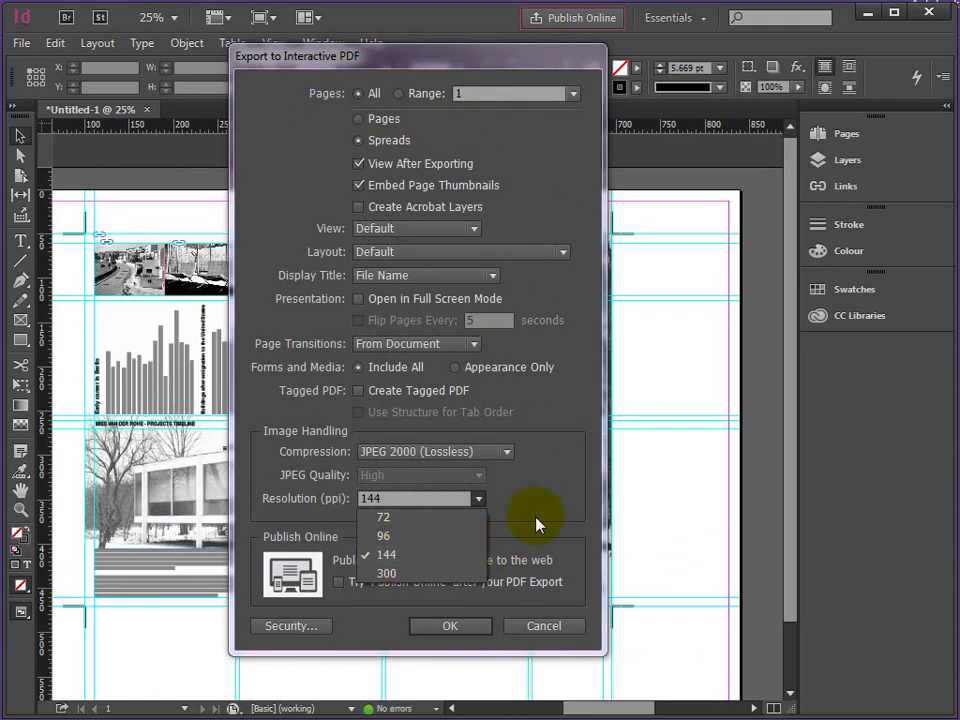
left_click_drag(436, 65, 451, 89)
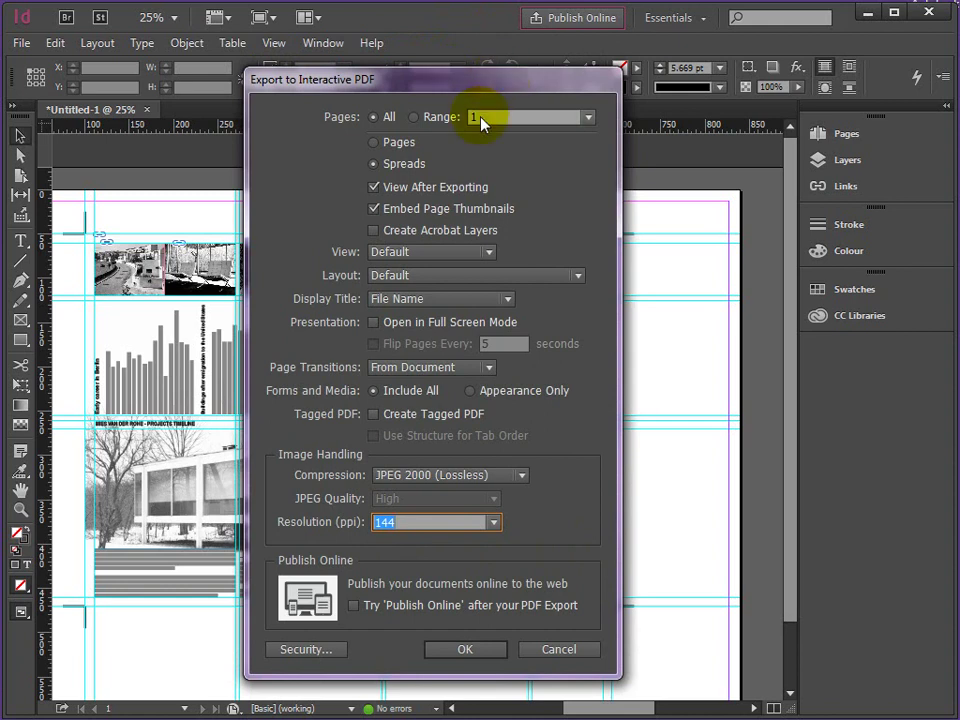
left_click(465, 651)
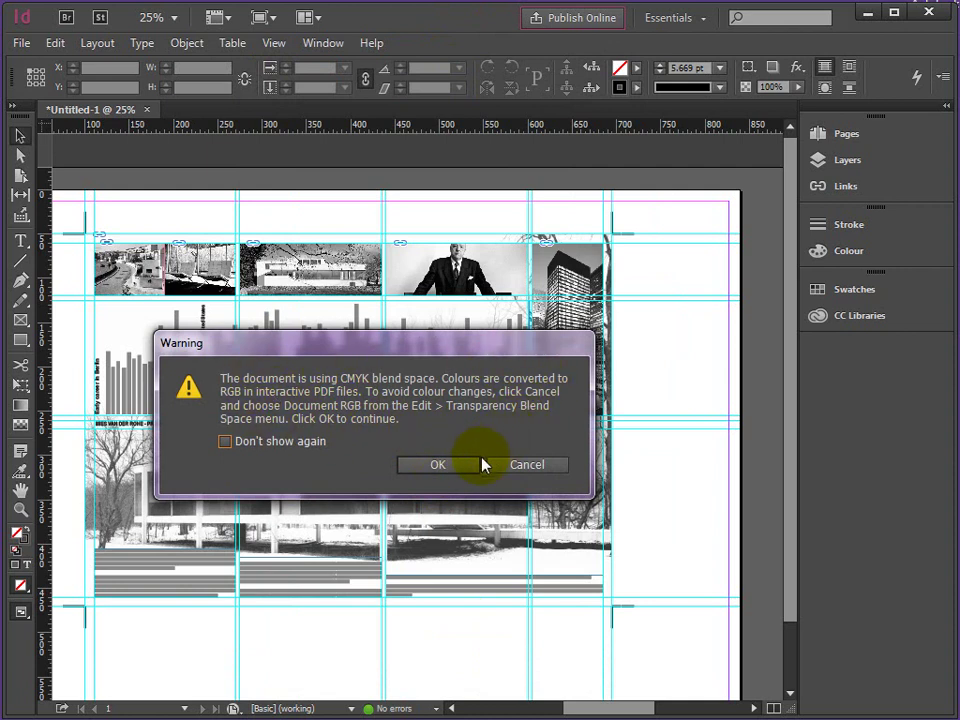
left_click(535, 466)
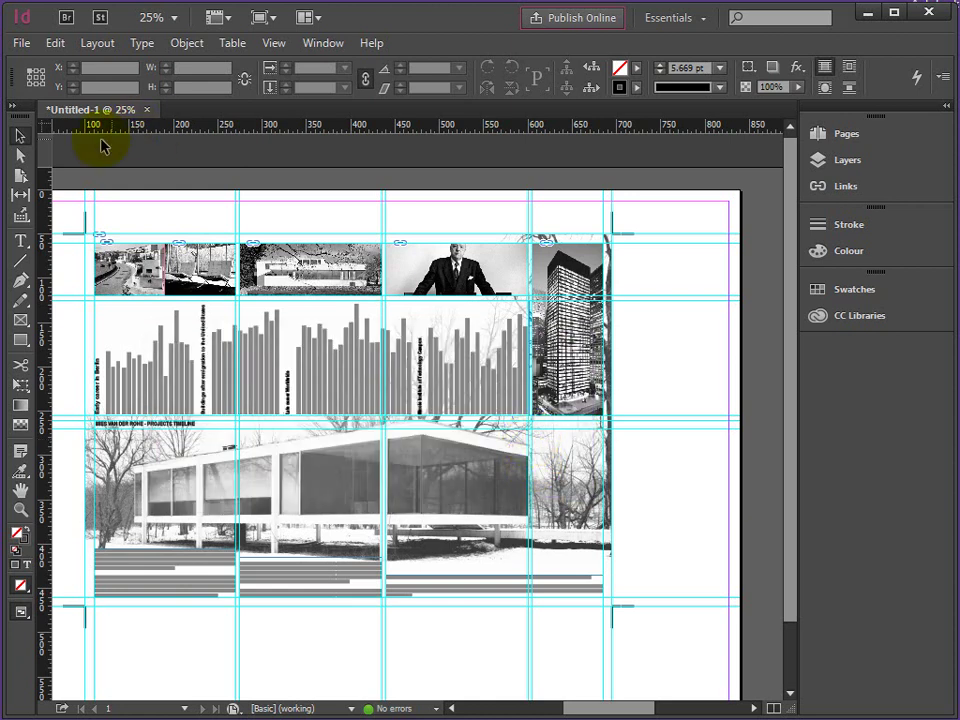
Switch the document's transparency blend space to Document RGB
left_click(22, 44)
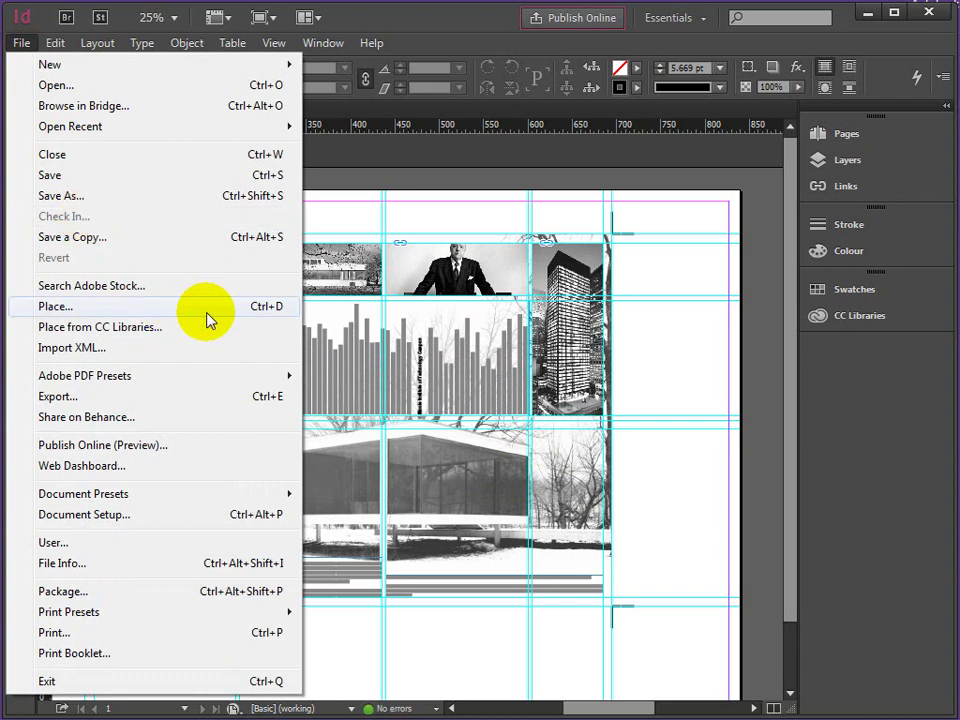
mouse_move(60, 52)
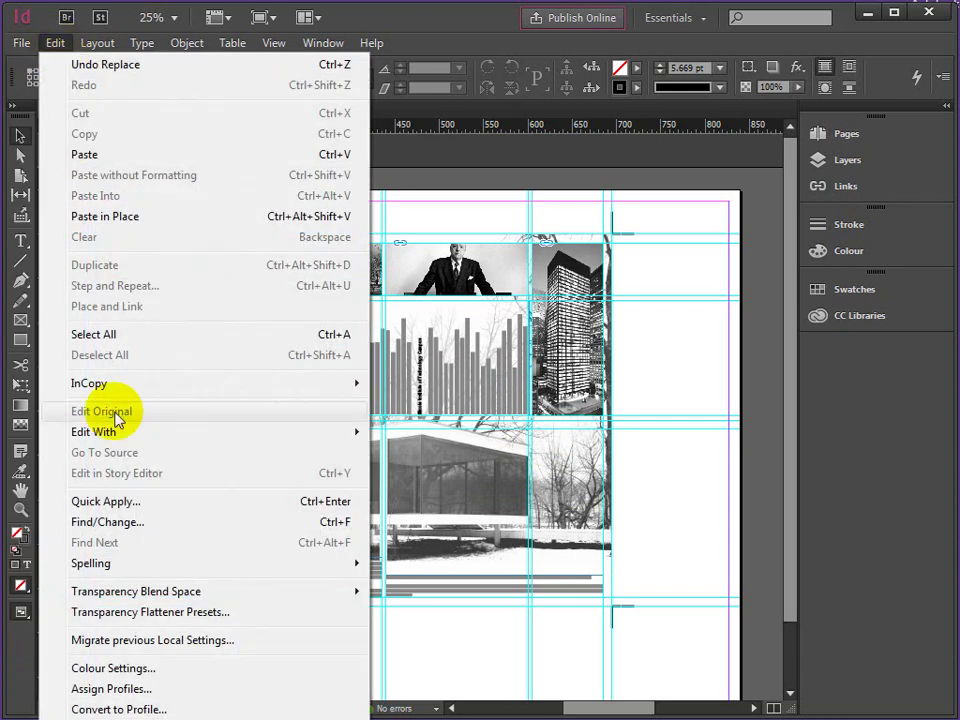
mouse_move(150, 595)
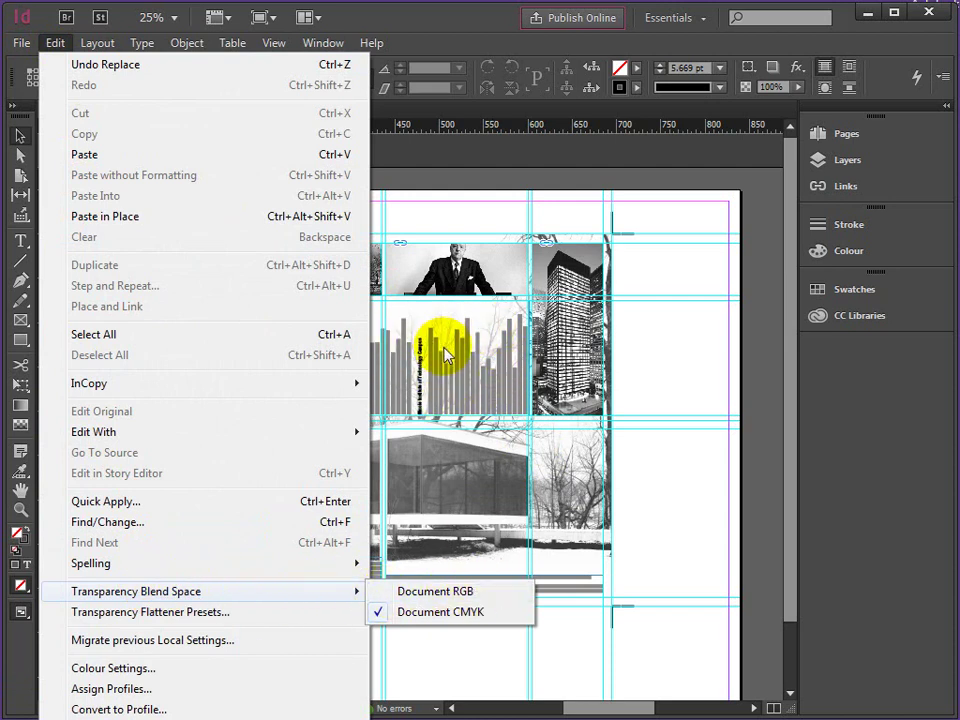
left_click(431, 597)
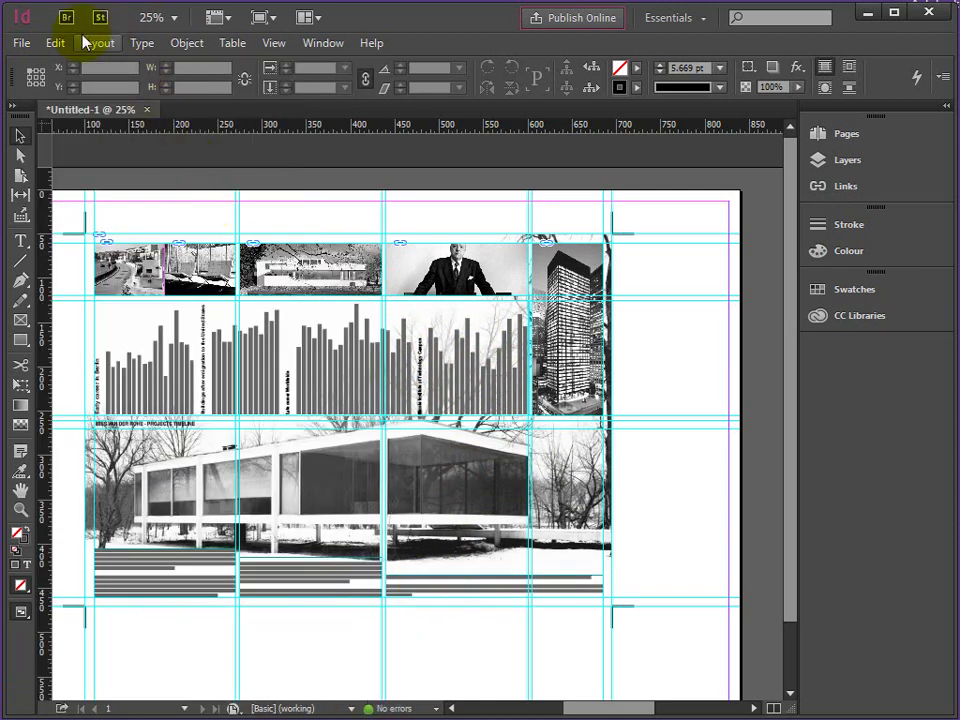
left_click(55, 45)
mouse_move(196, 590)
left_click(480, 156)
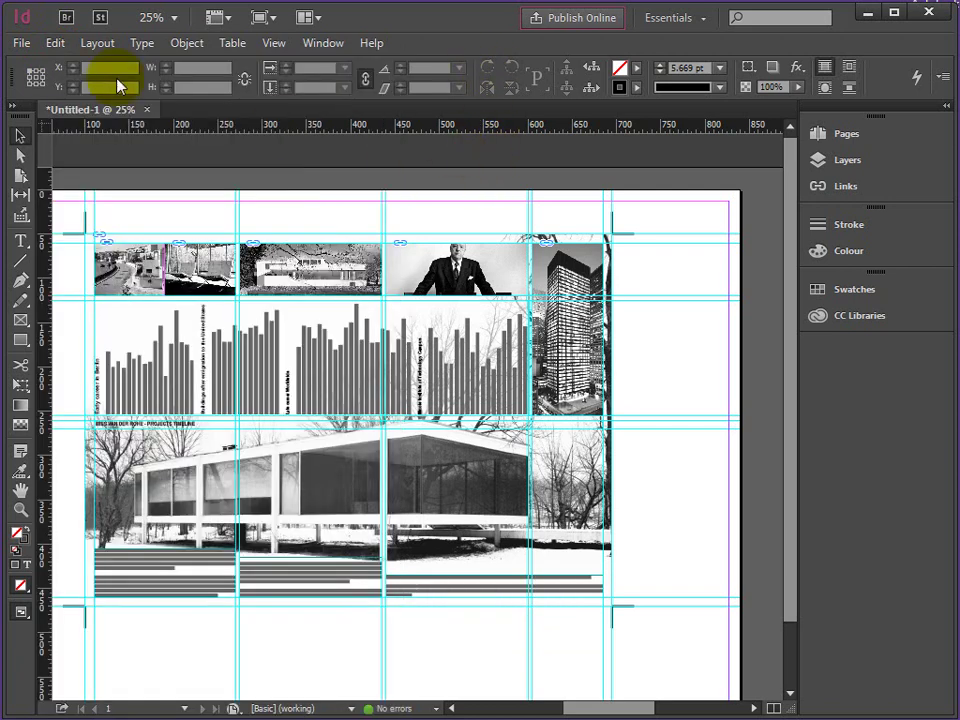
Export the board as the interactive PDF mvdr_presentation_board_V2.pdf with JPEG 2000 (Lossless) compression at 144 ppi and View After Exporting enabled
left_click(21, 44)
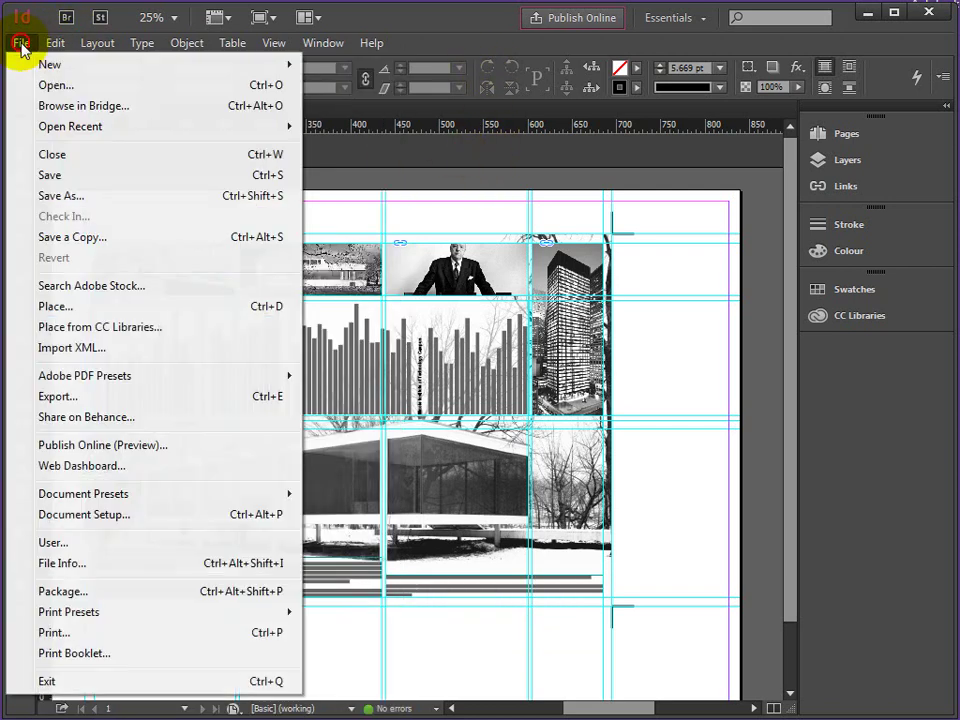
left_click(70, 403)
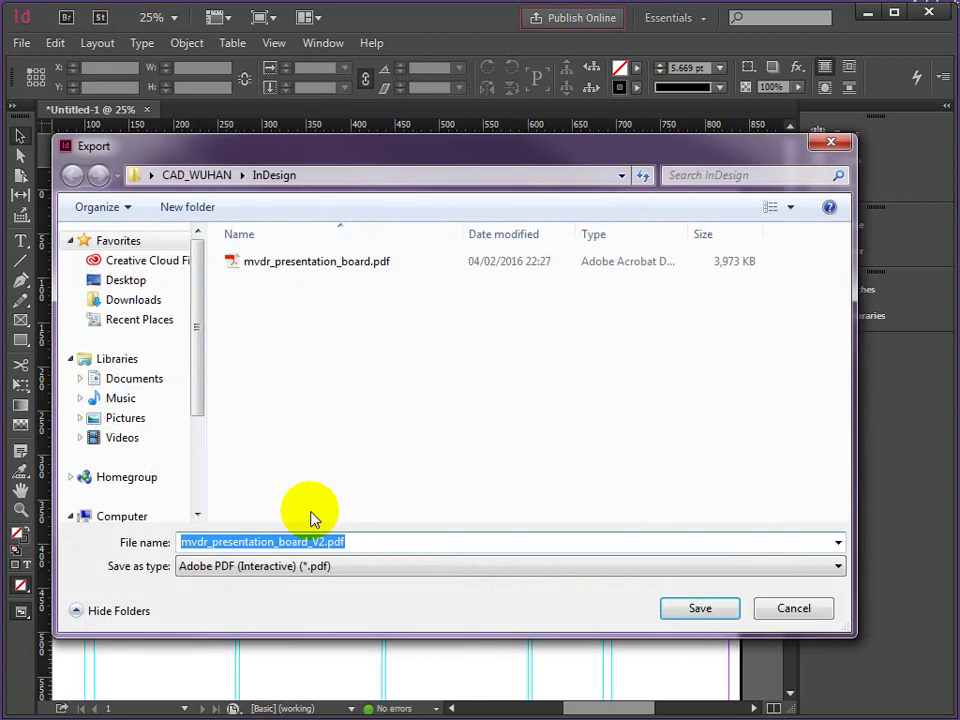
left_click(701, 609)
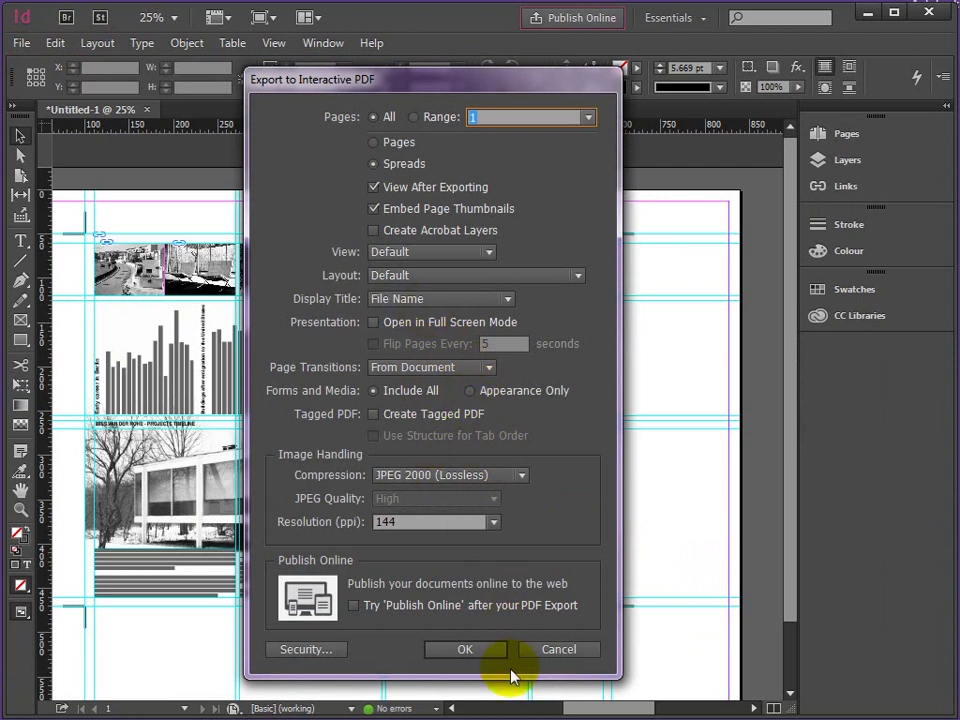
left_click(476, 653)
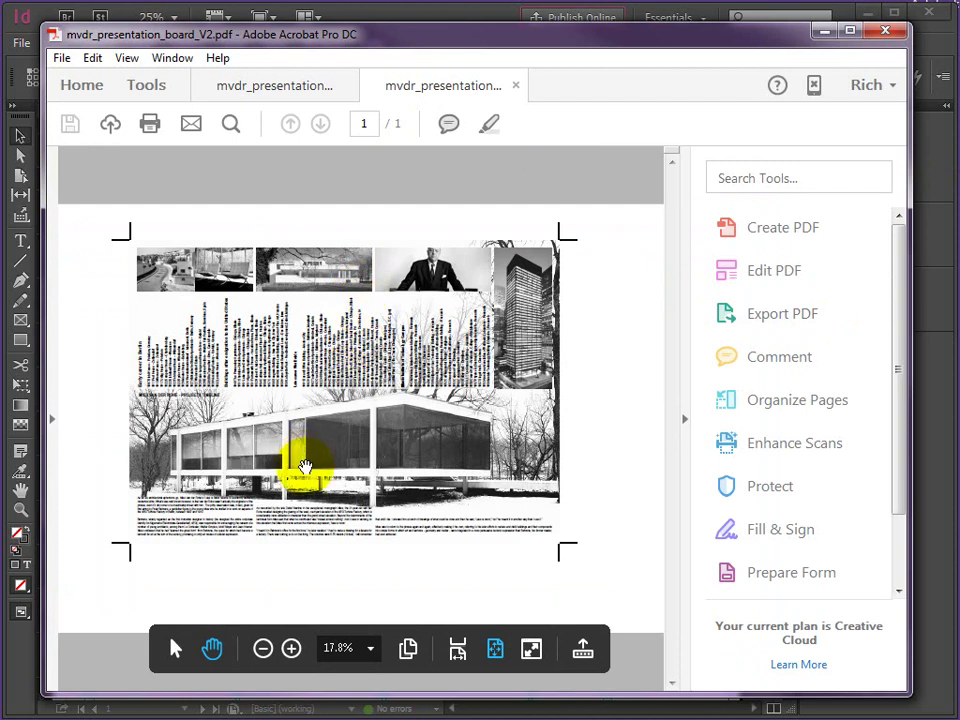
Examine the exported PDF's project lists at 75% zoom, from the early career column to the Illinois Institute of Technology Campus list
left_click(290, 650)
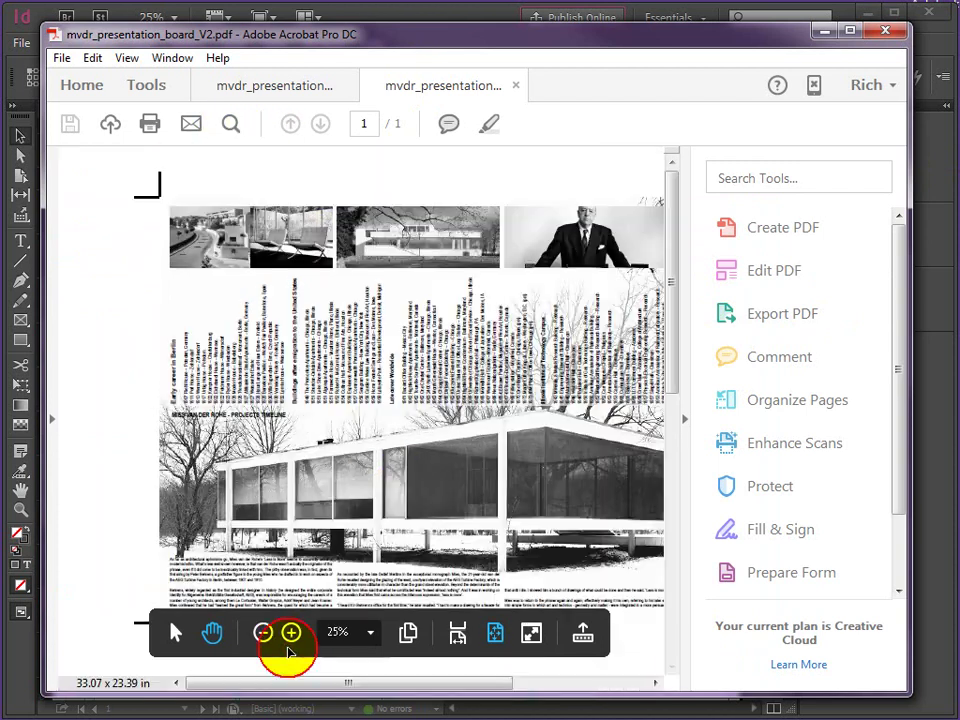
left_click(290, 633)
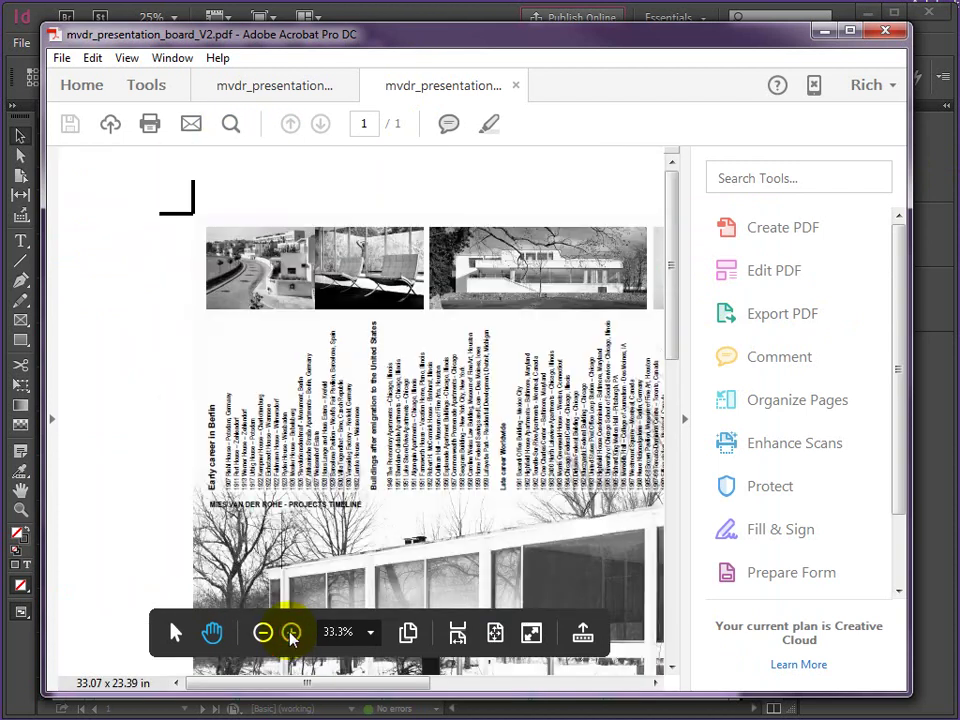
left_click(290, 633)
left_click(290, 633)
left_click(290, 633)
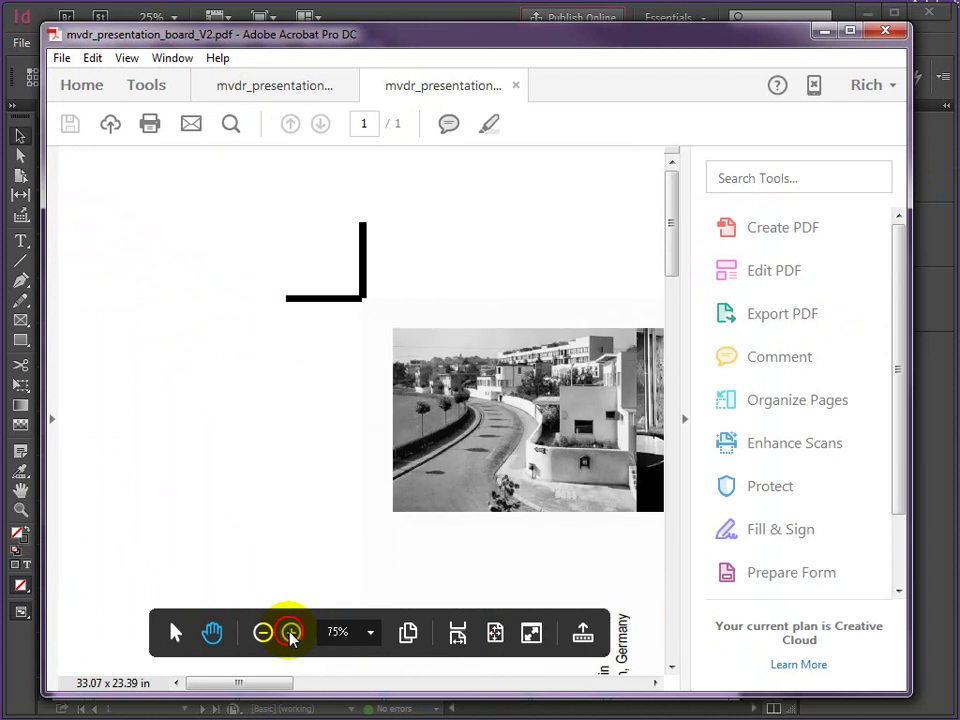
left_click_drag(542, 499, 395, 395)
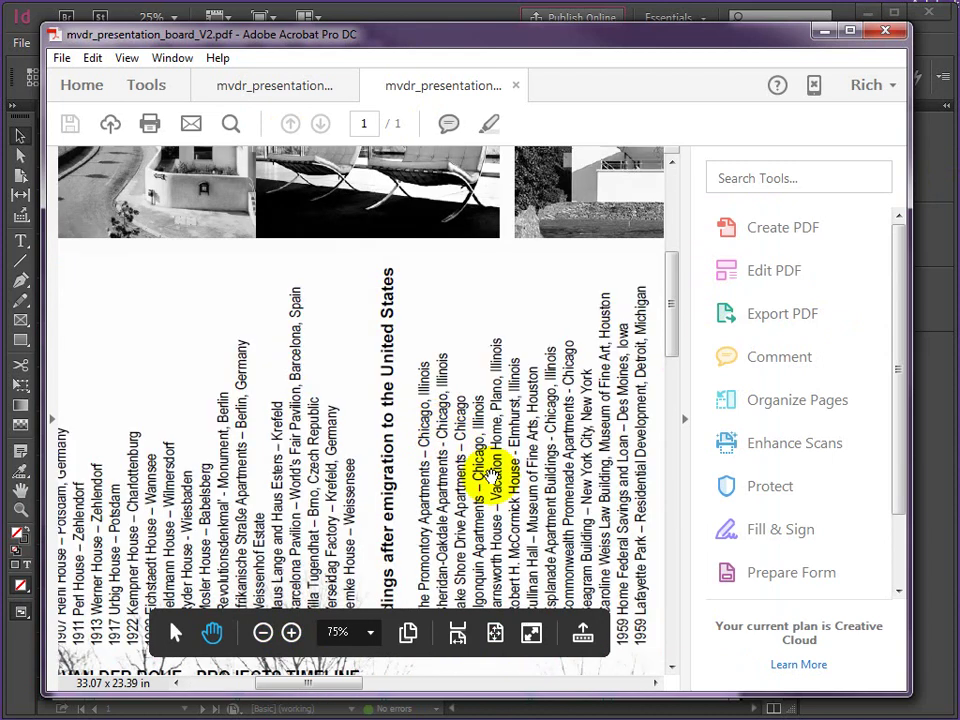
left_click_drag(450, 343, 257, 311)
left_click_drag(499, 461, 343, 472)
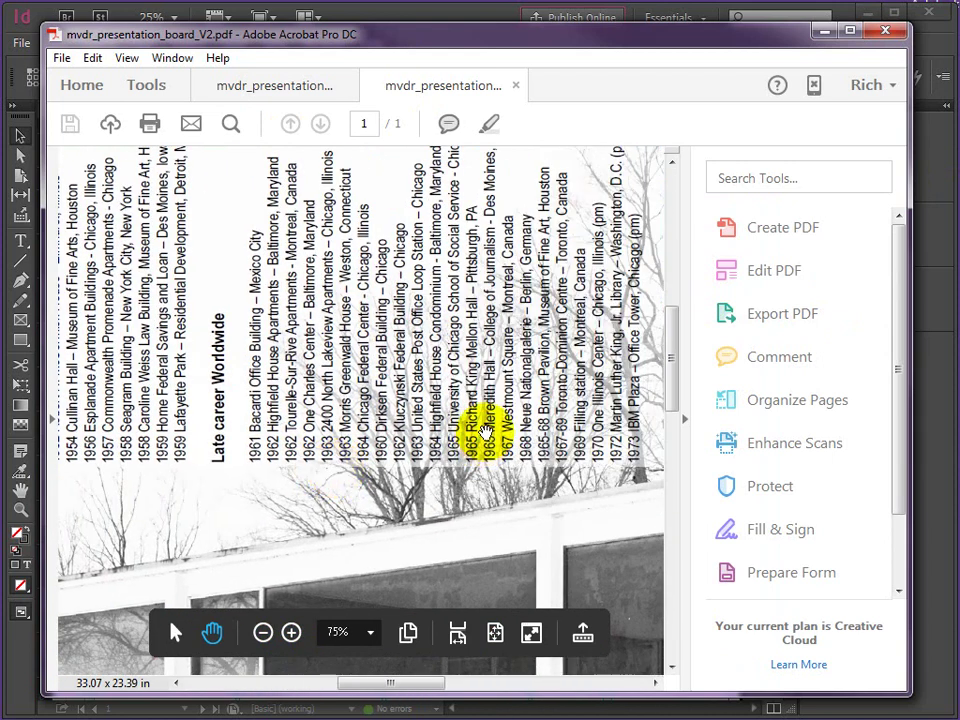
left_click_drag(567, 432, 392, 421)
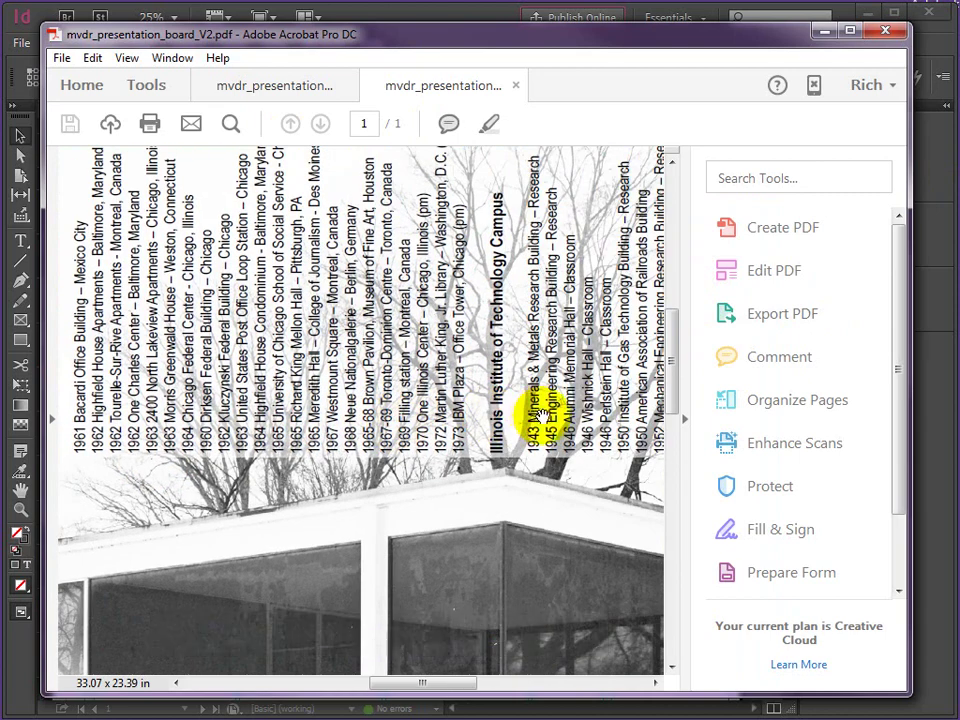
left_click_drag(546, 405, 381, 407)
left_click_drag(600, 440, 381, 440)
scroll(400, 440, "up", 7)
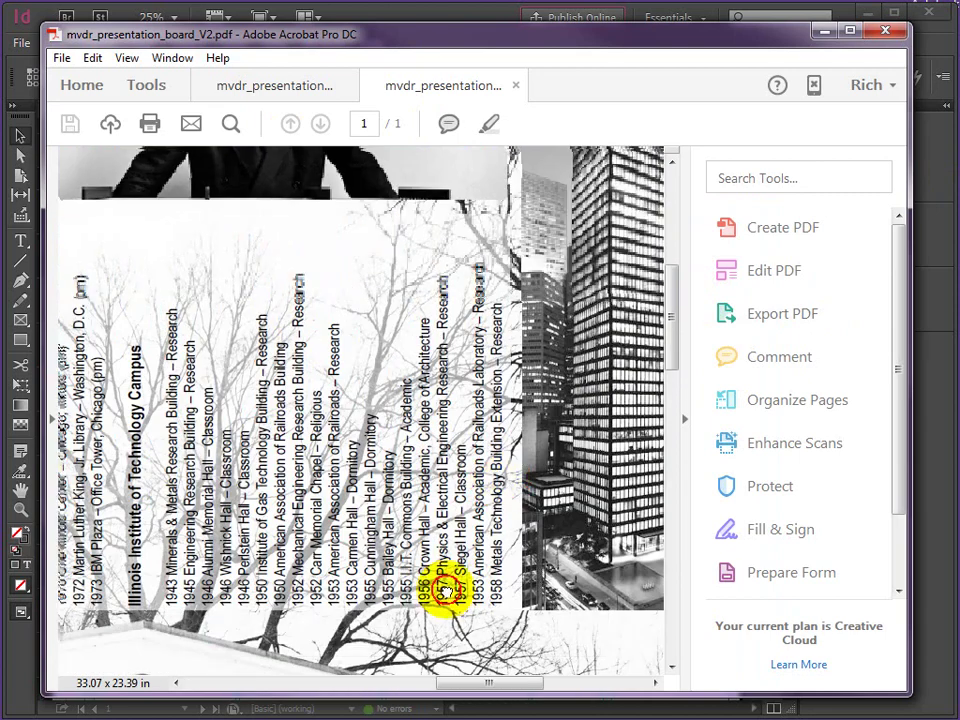
Examine the exported PDF's black-and-white thumbnails and the article columns beneath the Farnsworth House image
left_click_drag(311, 414, 498, 416)
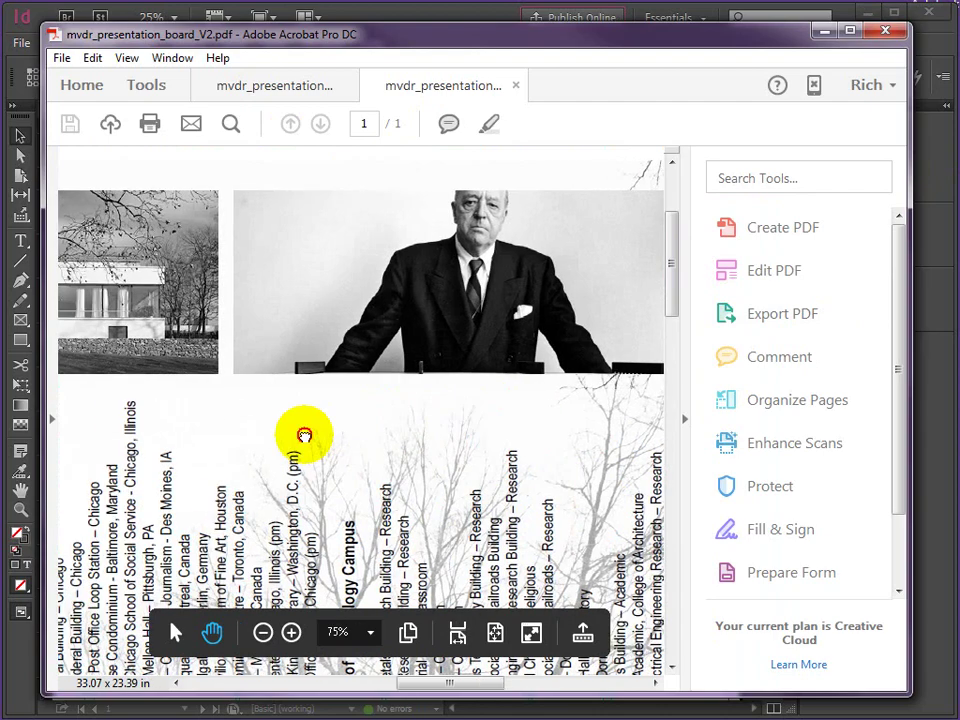
left_click_drag(306, 437, 521, 437)
left_click_drag(212, 439, 450, 435)
left_click_drag(255, 440, 530, 443)
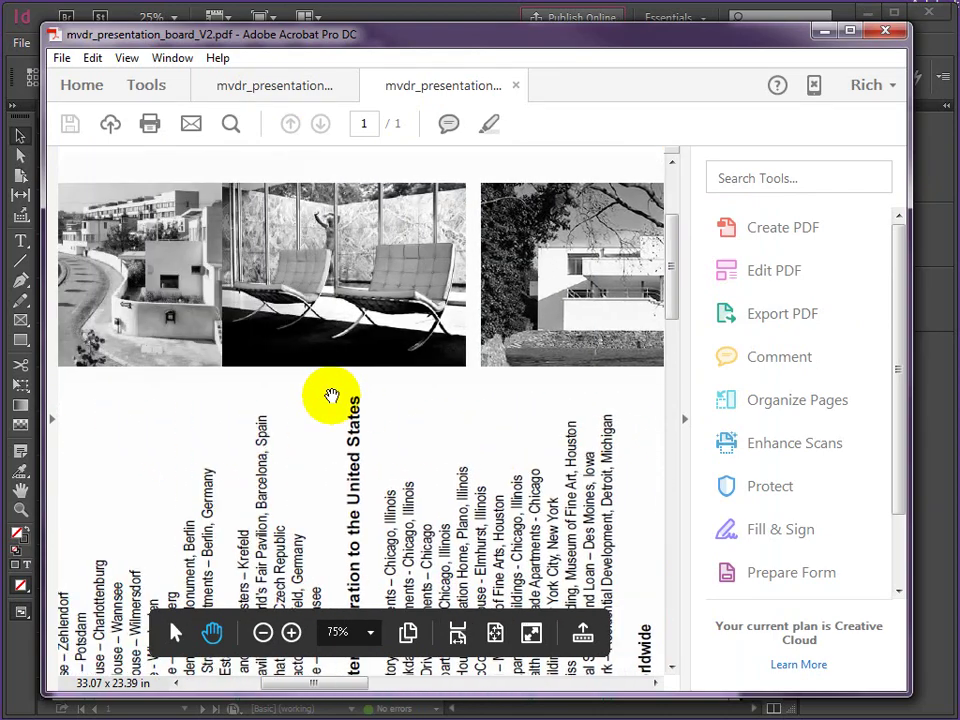
left_click_drag(178, 461, 380, 330)
left_click_drag(313, 522, 341, 305)
left_click_drag(420, 517, 373, 261)
left_click_drag(525, 405, 250, 406)
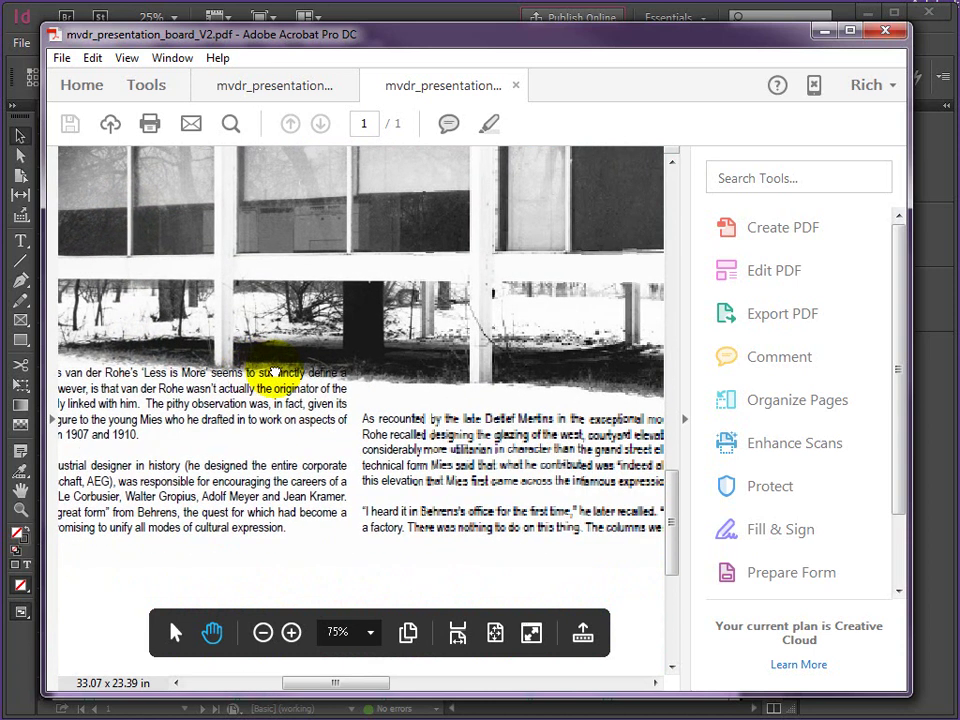
left_click_drag(525, 407, 250, 401)
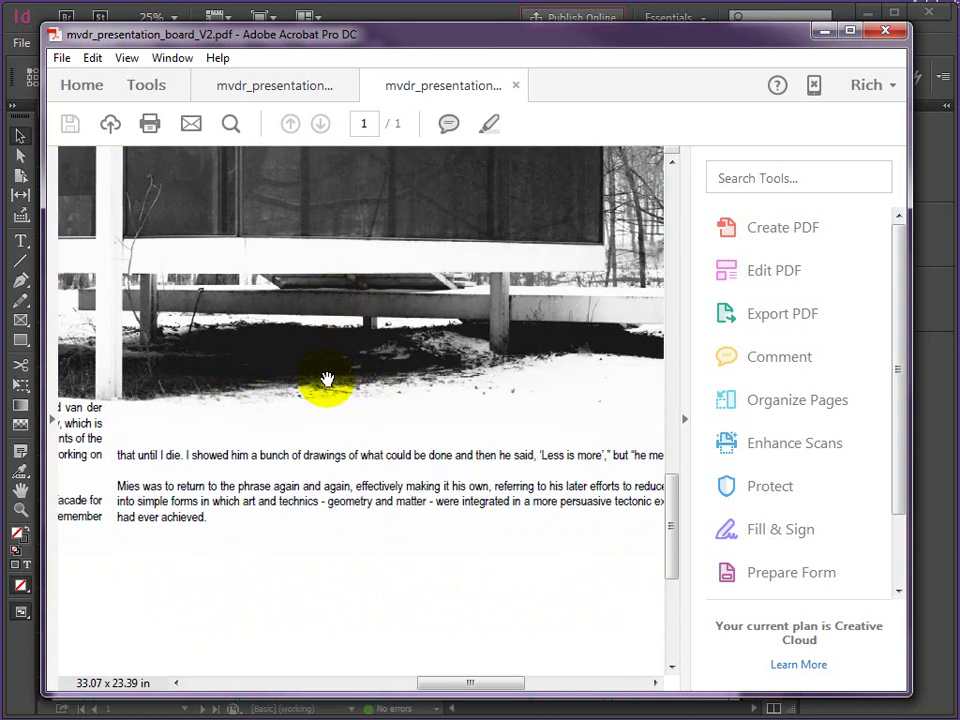
mouse_move(321, 617)
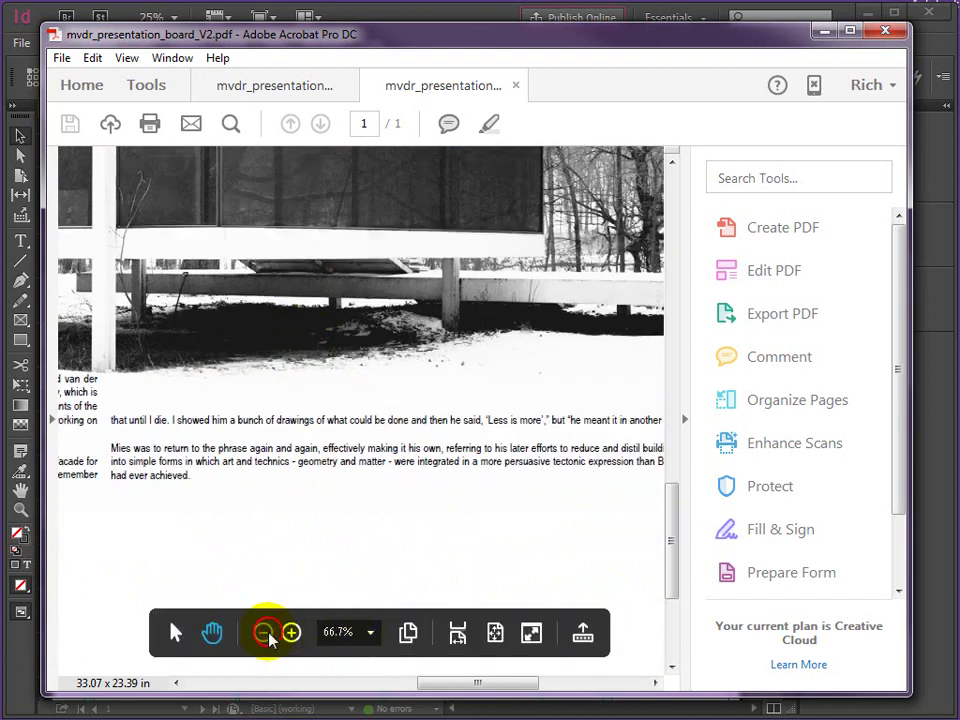